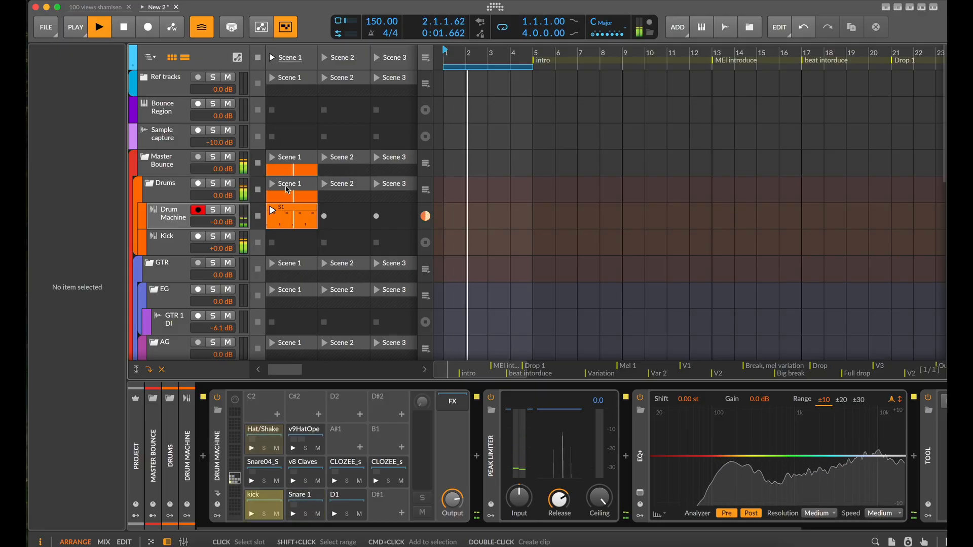
Open clip S1 in an enlarged drum editor and move the kicks at 1.3 and 2.1 to 1.2.3 and 1.4
double_click(297, 215)
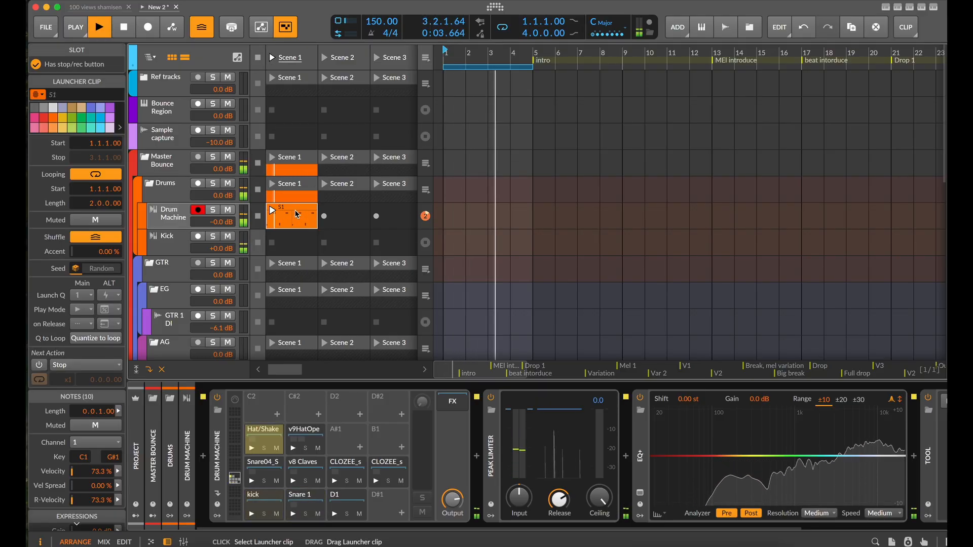
drag(438, 320, 438, 170)
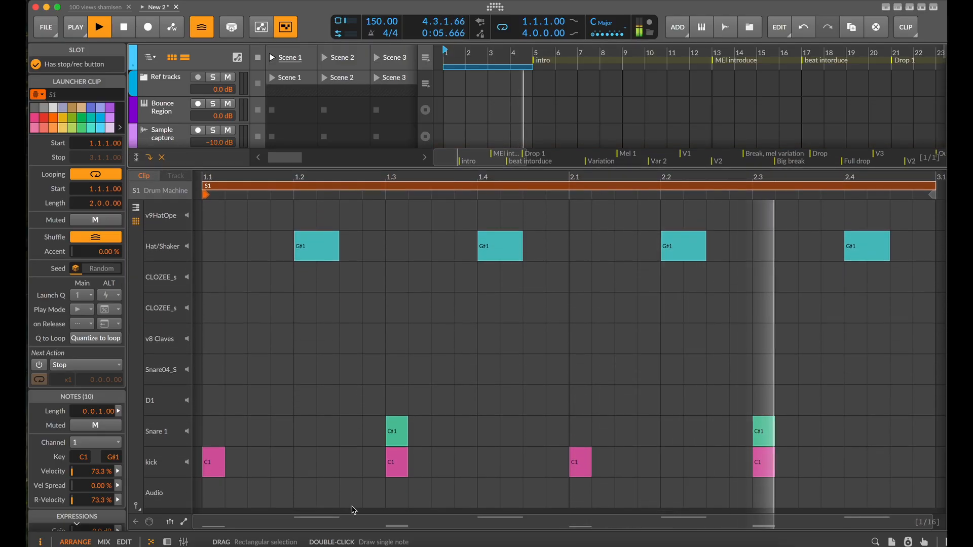
drag(398, 464, 341, 472)
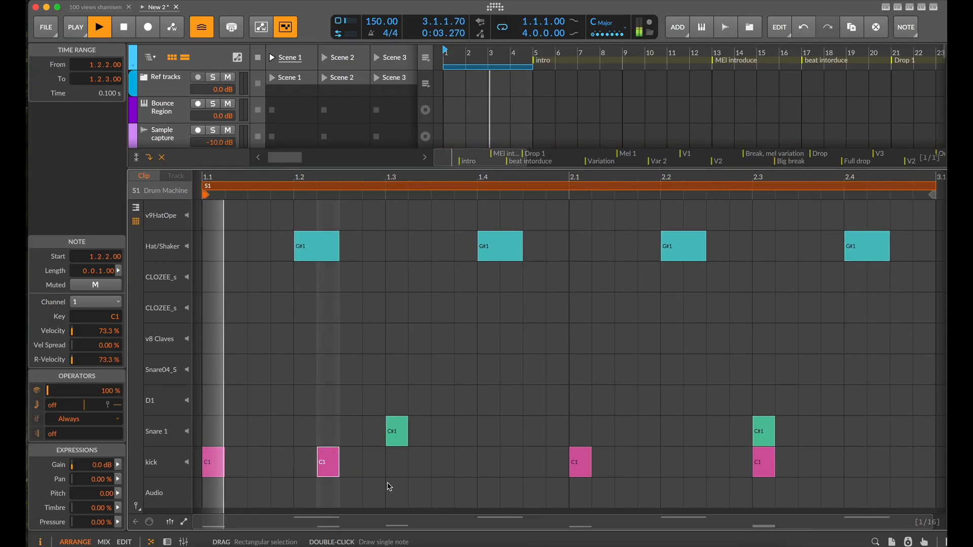
drag(327, 465, 350, 465)
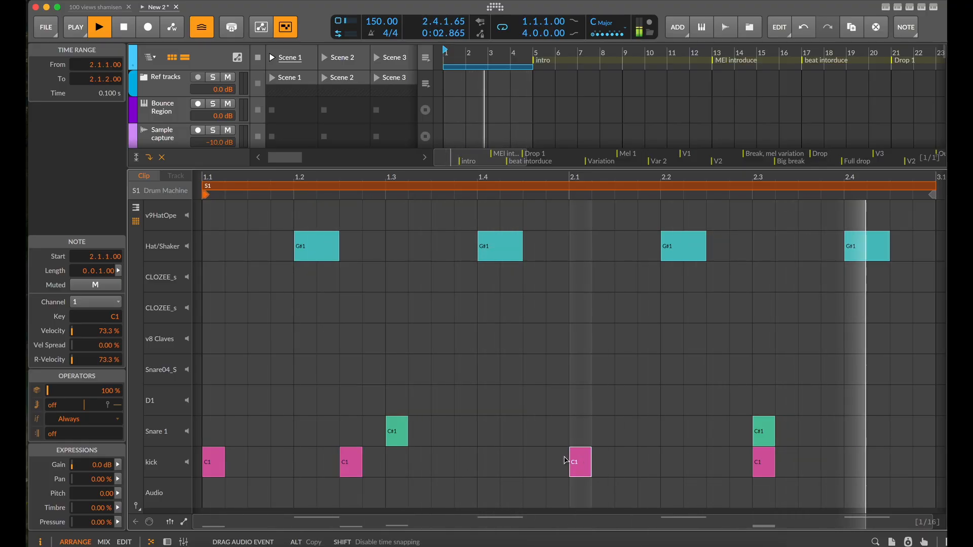
drag(585, 460, 494, 461)
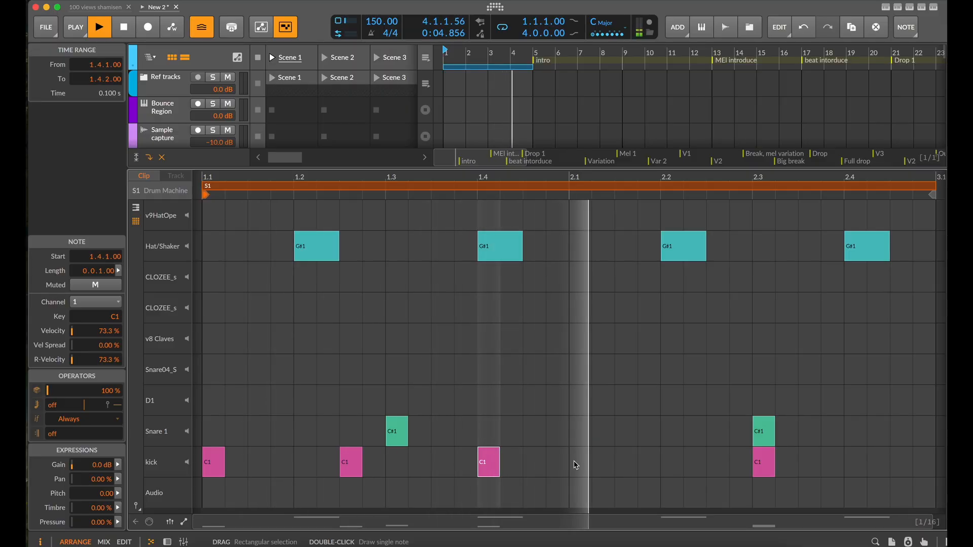
Add a kick note at 2.1.3 and move the kick at 2.3 to 2.3.3
double_click(607, 464)
drag(606, 465, 634, 466)
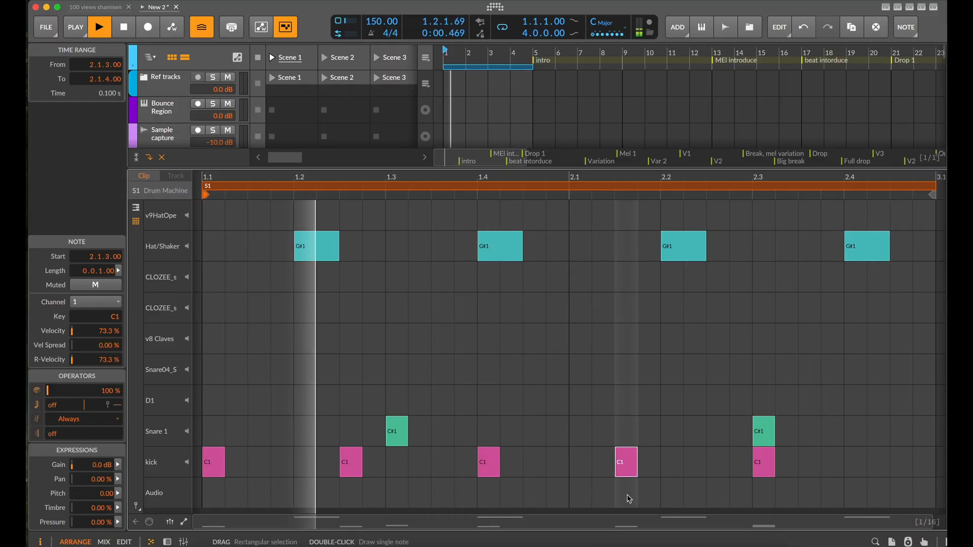
click(766, 465)
mouse_move(824, 467)
mouse_down()
mouse_move(836, 469)
mouse_move(808, 462)
mouse_up()
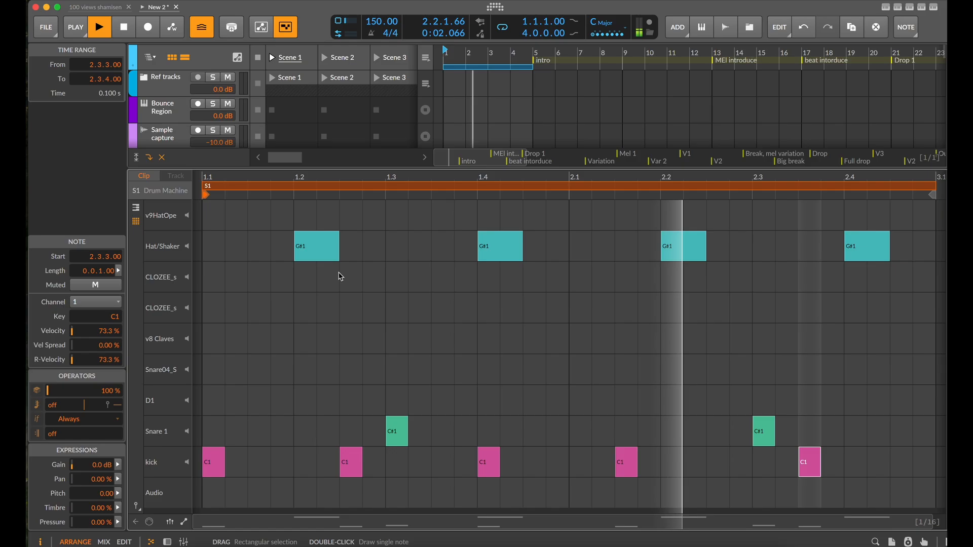
Add a one-sixteenth Hat/Shaker note with 2 repeats at 1.1.3 and move the hat at 1.2 to 1.1.4
double_click(237, 248)
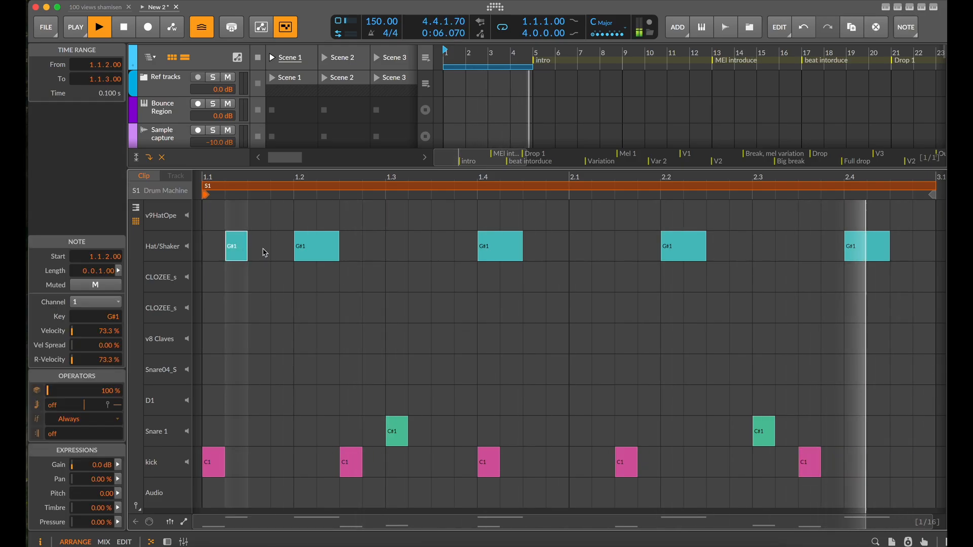
key(super+d)
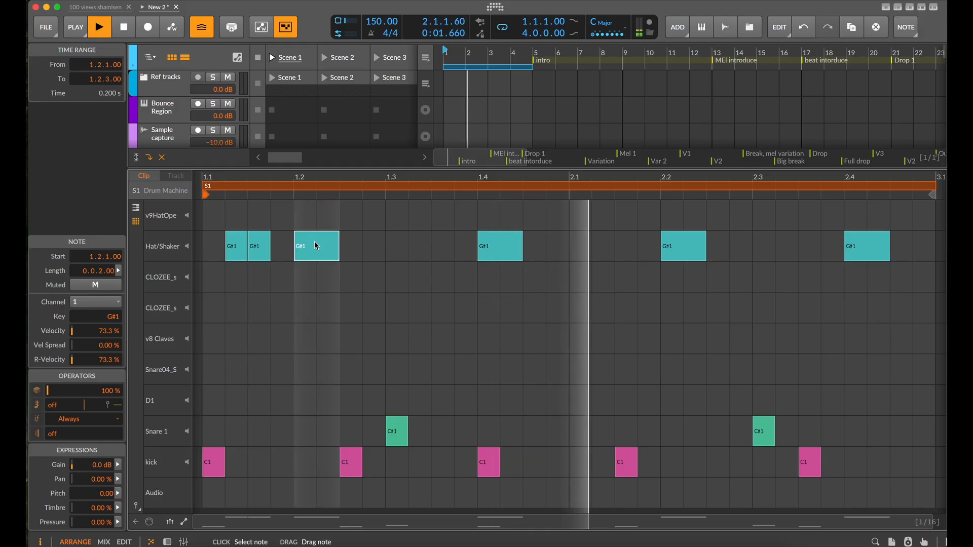
drag(315, 246, 339, 258)
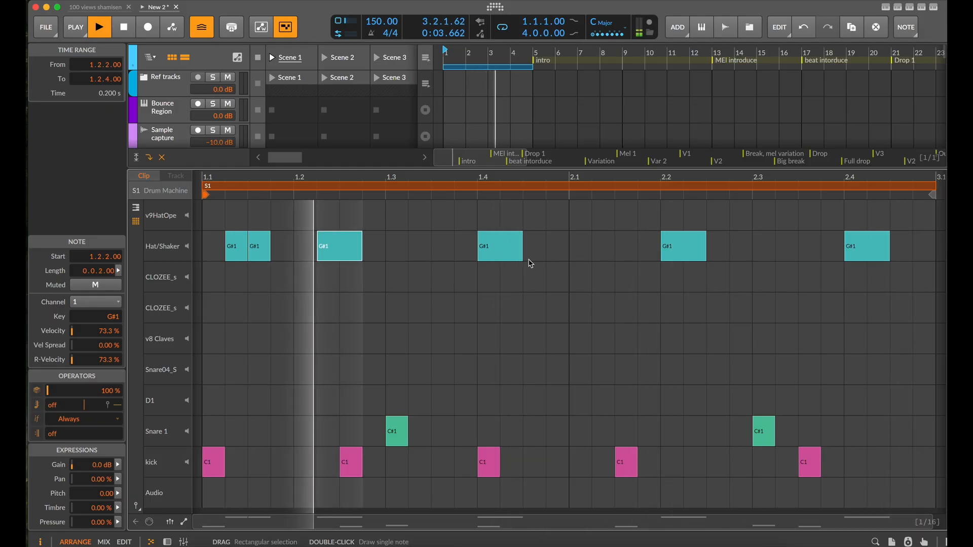
click(235, 246)
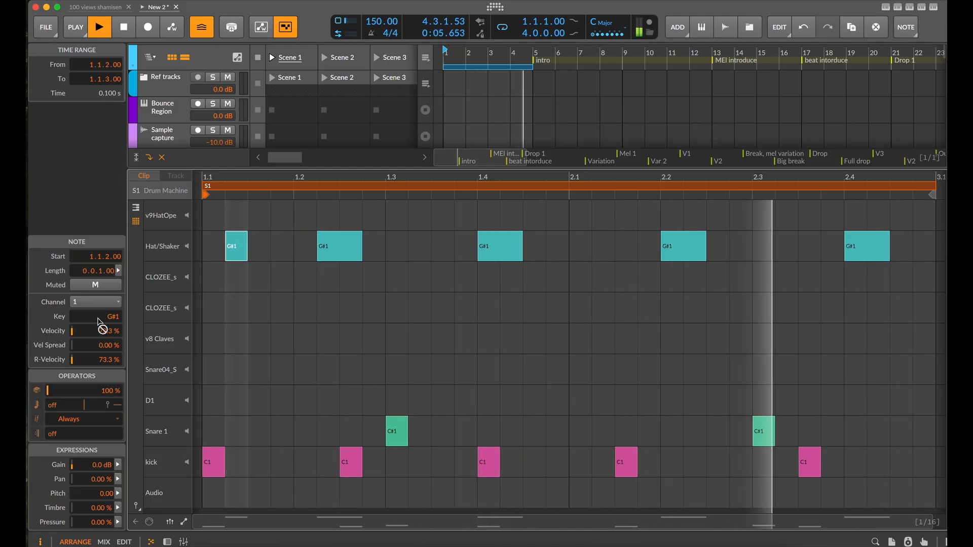
drag(271, 247, 238, 247)
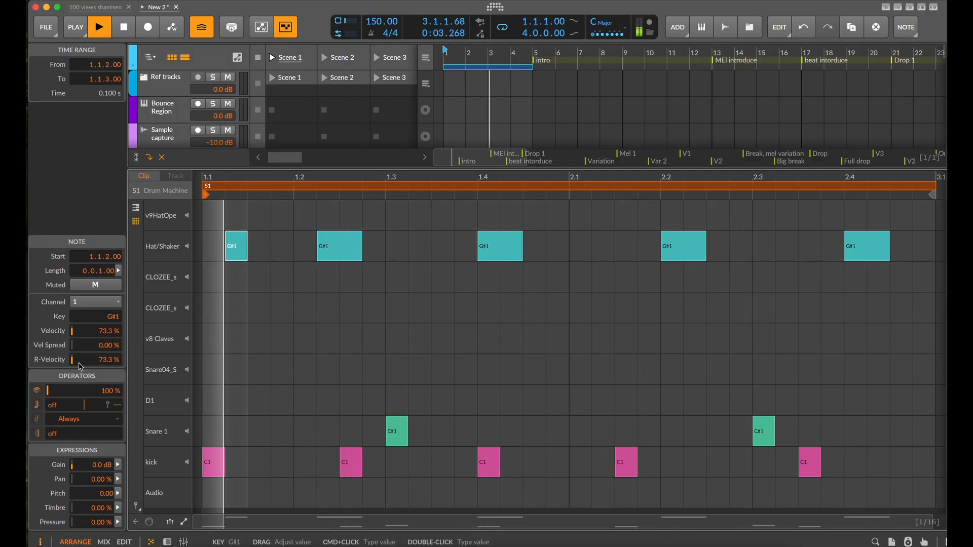
mouse_move(59, 406)
mouse_down()
mouse_move(58, 397)
mouse_move(60, 414)
mouse_move(60, 403)
mouse_up()
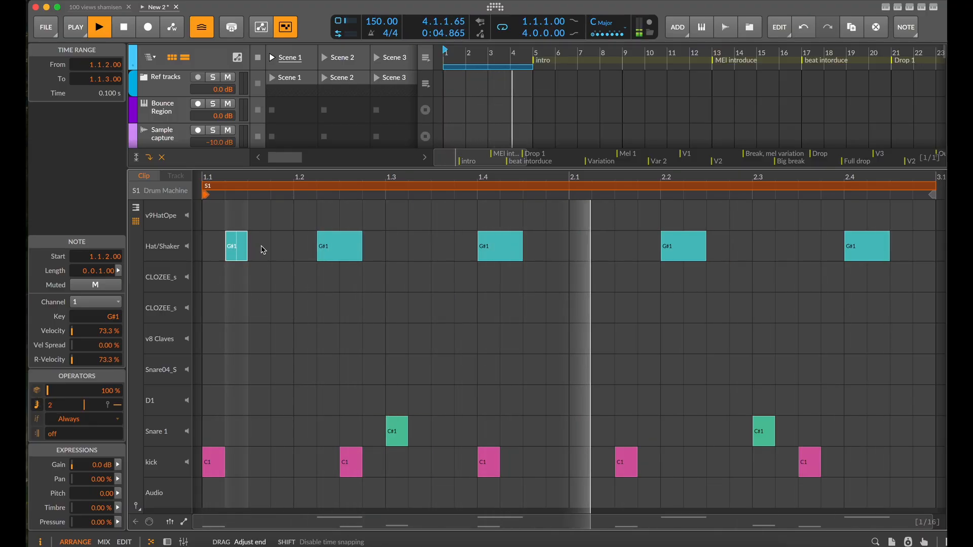
drag(247, 246, 279, 247)
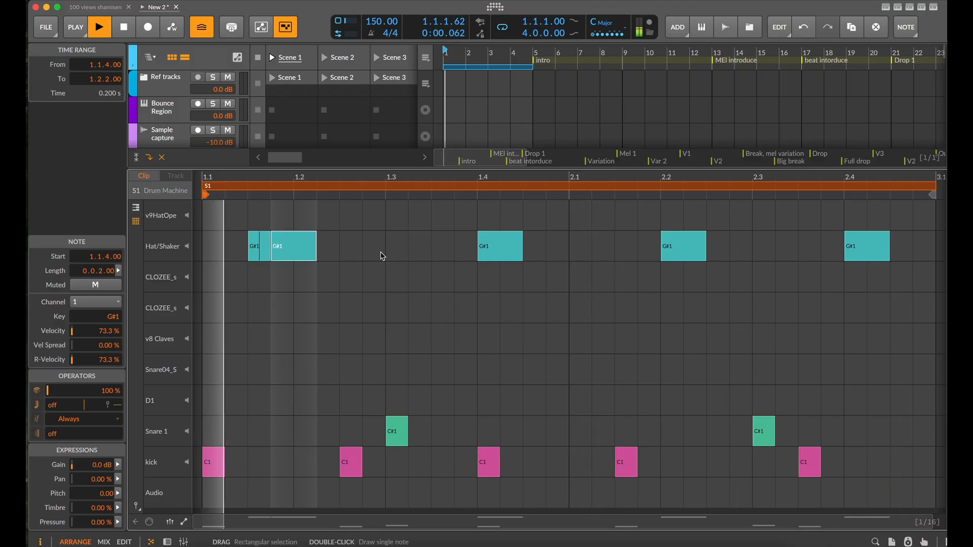
Add two-sixteenth Hat/Shaker notes at 1.2.3, 1.3.3 and 1.4.3, and delete the hat at 1.4
double_click(354, 246)
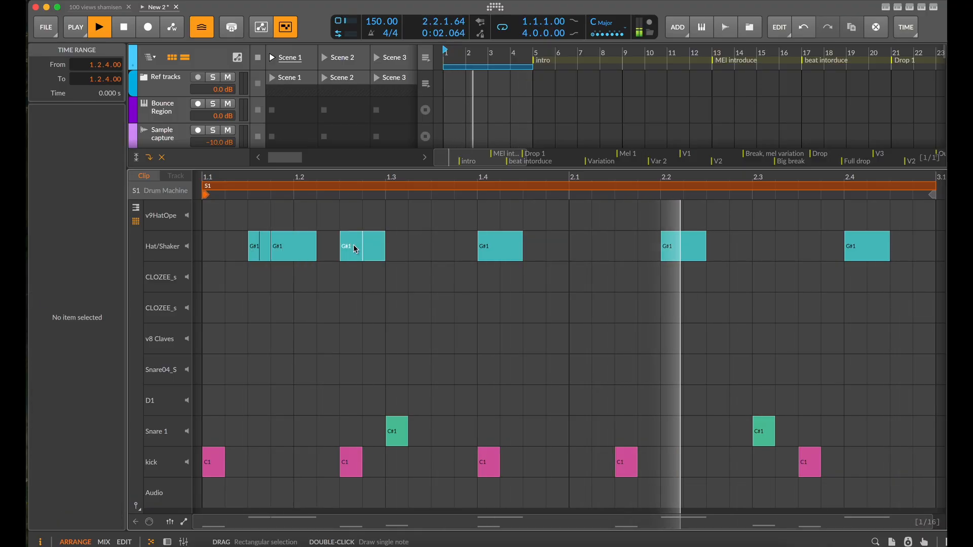
mouse_move(360, 249)
mouse_down()
mouse_move(386, 263)
mouse_move(354, 259)
mouse_up()
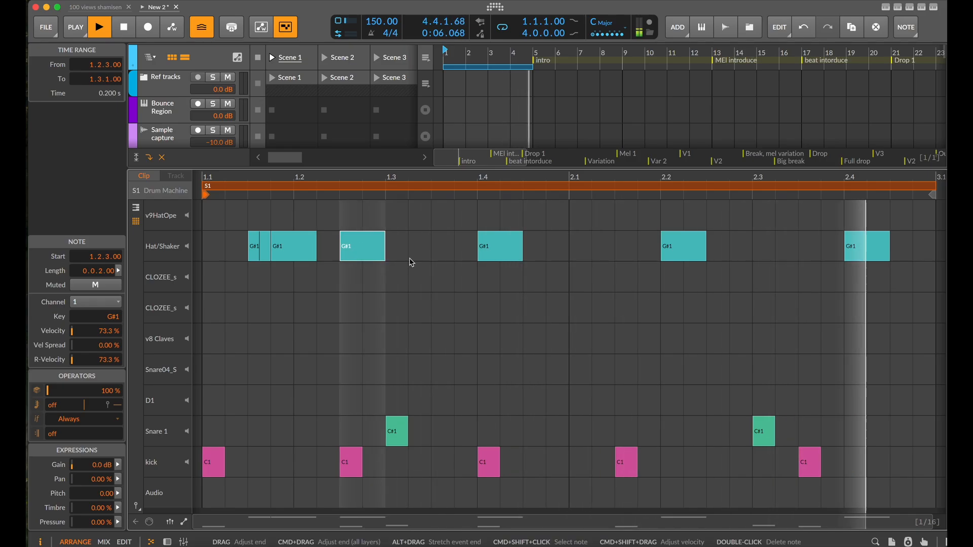
double_click(435, 249)
double_click(508, 251)
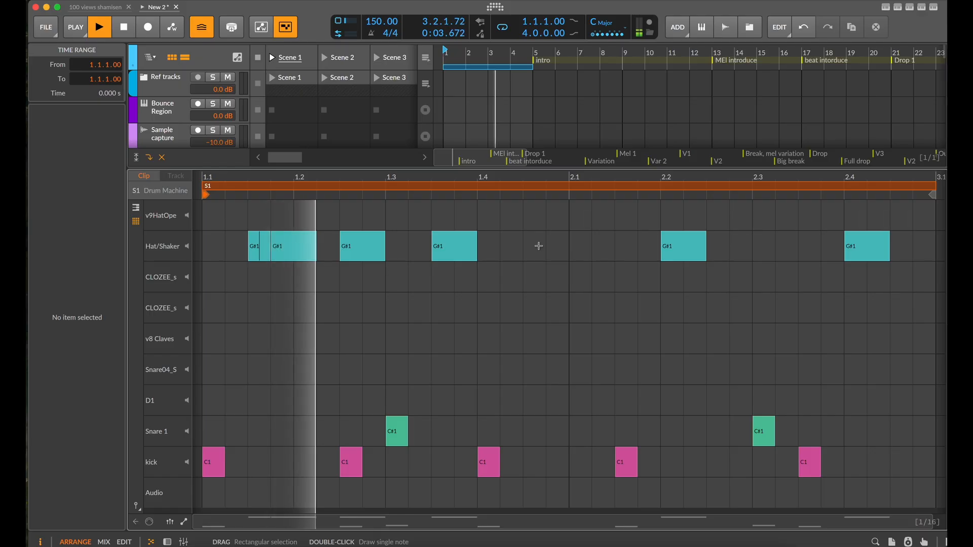
double_click(538, 245)
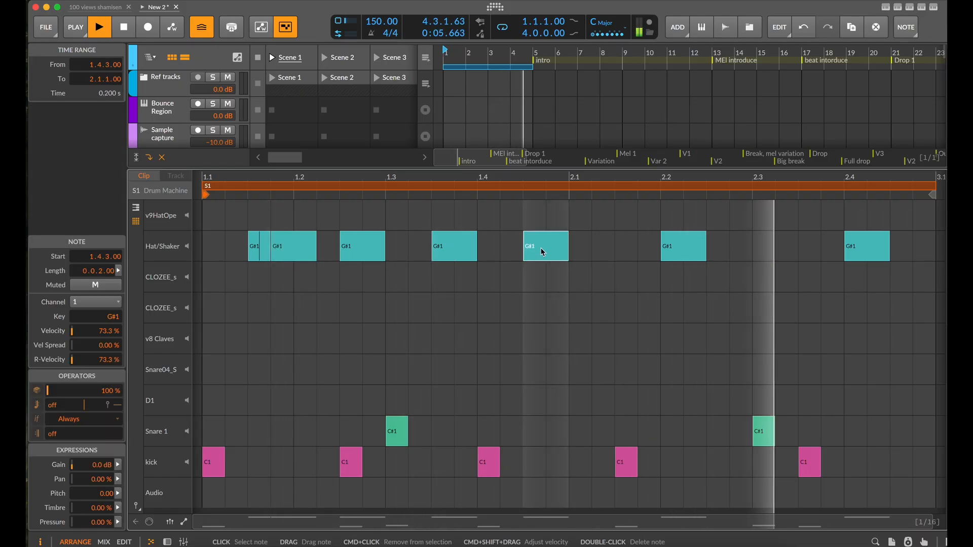
Set the Hat/Shaker note at 1.4.3 to 3 repeats and add a two-sixteenth hat at 2.1
drag(53, 405, 53, 400)
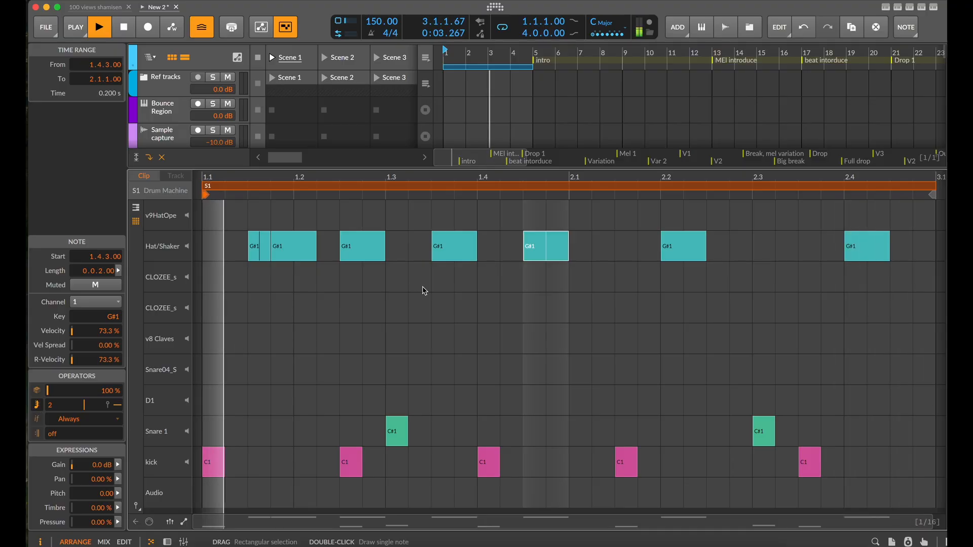
drag(52, 409, 52, 404)
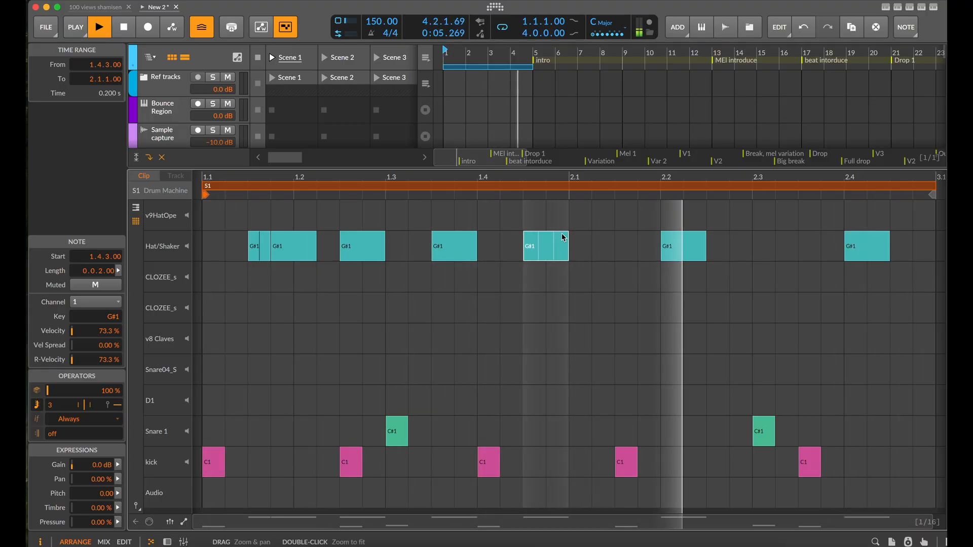
double_click(600, 249)
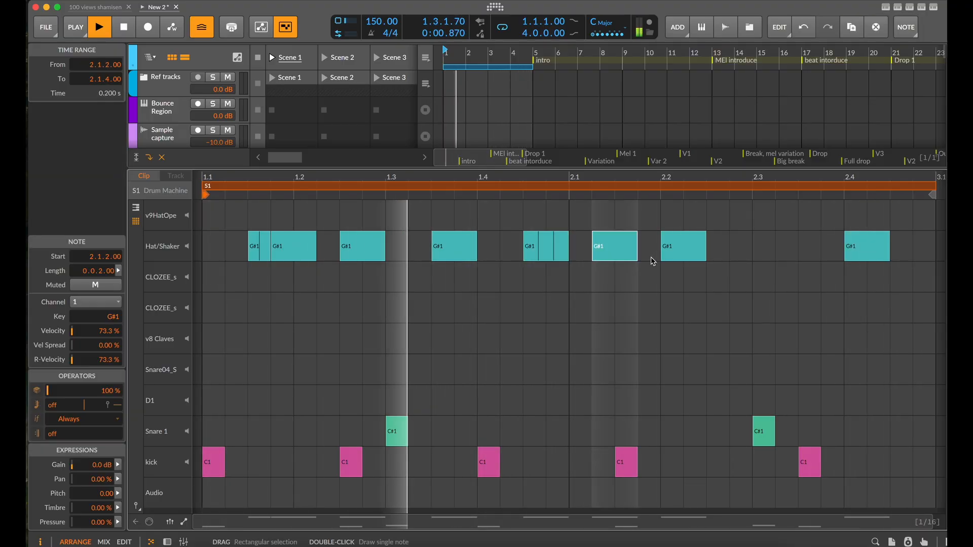
drag(614, 249, 590, 248)
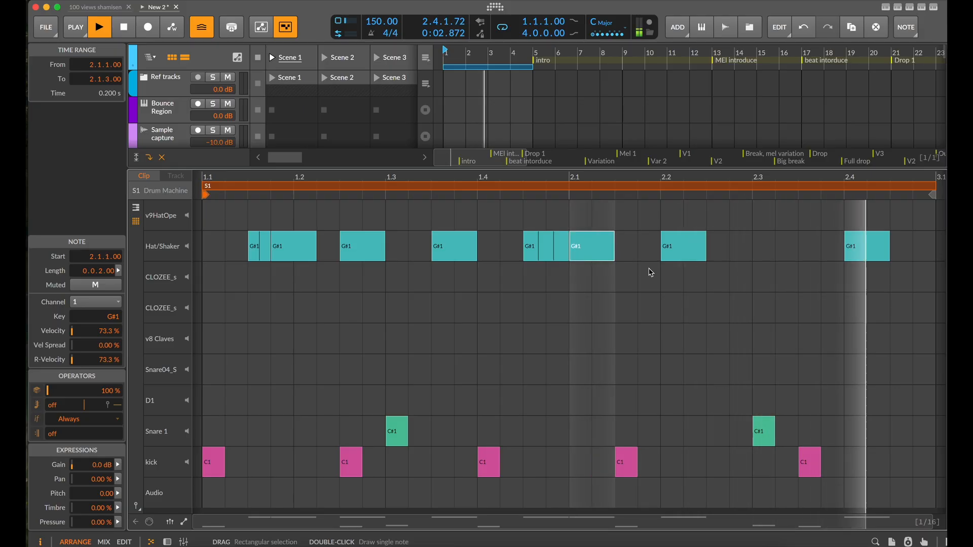
Move the hat at 2.2 to 2.2.3 and add one-sixteenth Hat/Shaker notes at 2.1.4 and 2.2
drag(681, 249, 725, 253)
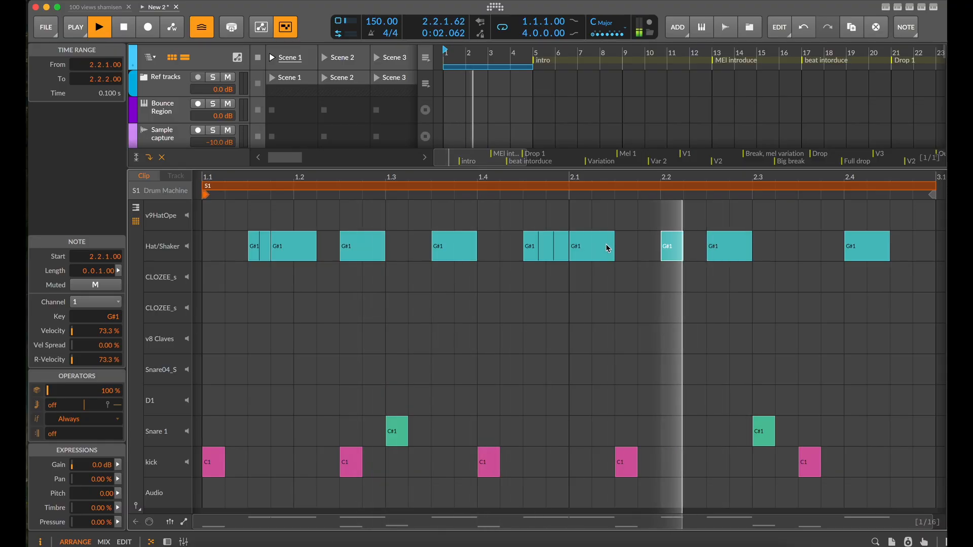
click(663, 247)
mouse_move(664, 246)
mouse_down()
mouse_move(649, 256)
mouse_move(663, 253)
mouse_up()
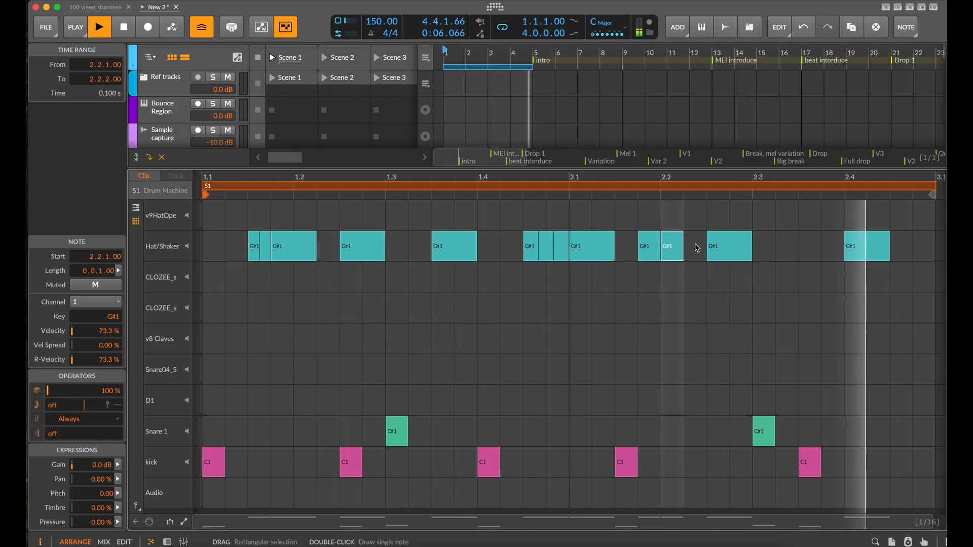
Copy the Hat/Shaker note at 2.4 to 2.3.3 and set the copy to 2 repeats
scroll(856, 247, right, 3)
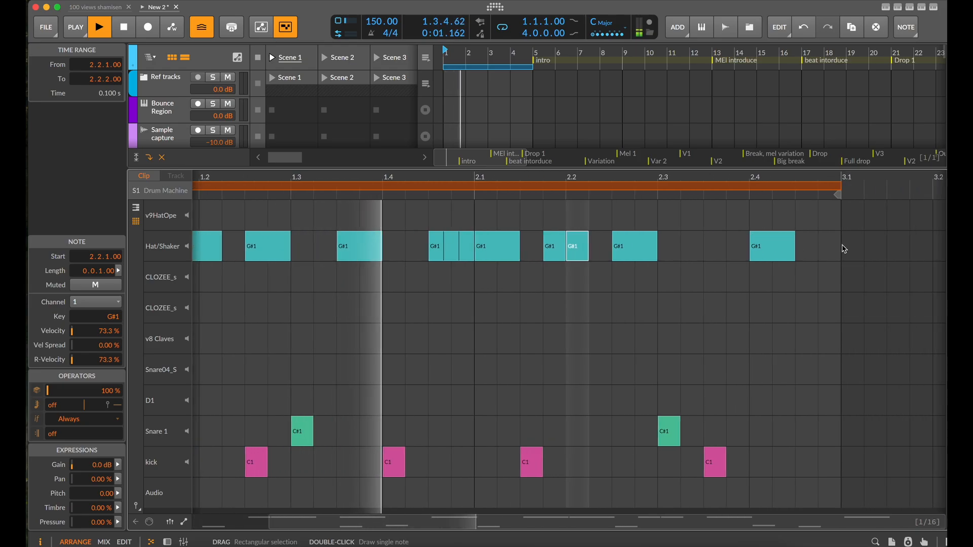
click(776, 254)
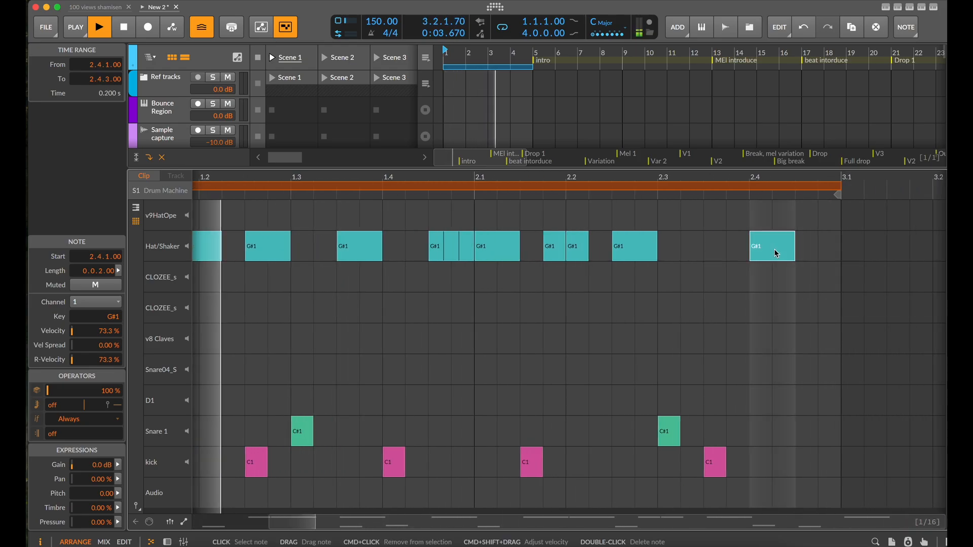
drag(776, 254, 711, 243)
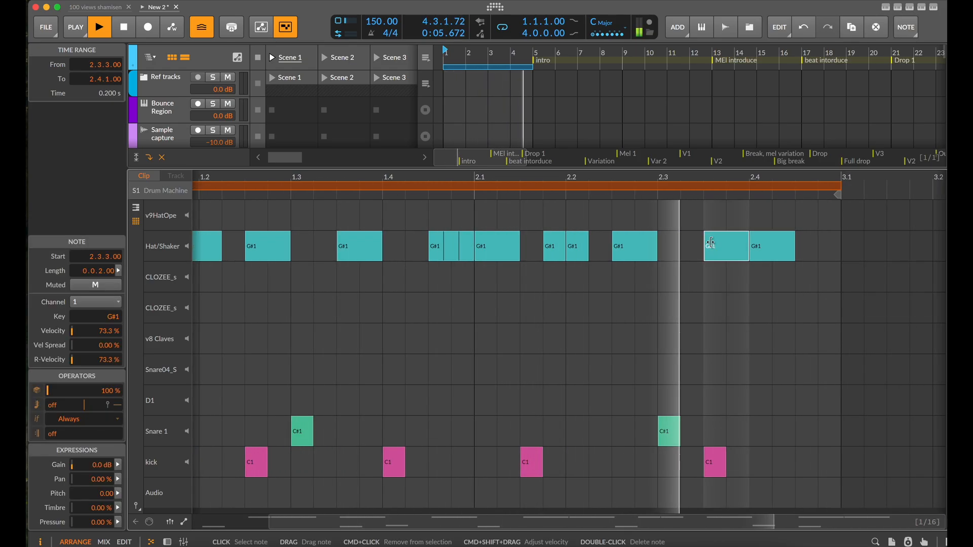
click(37, 404)
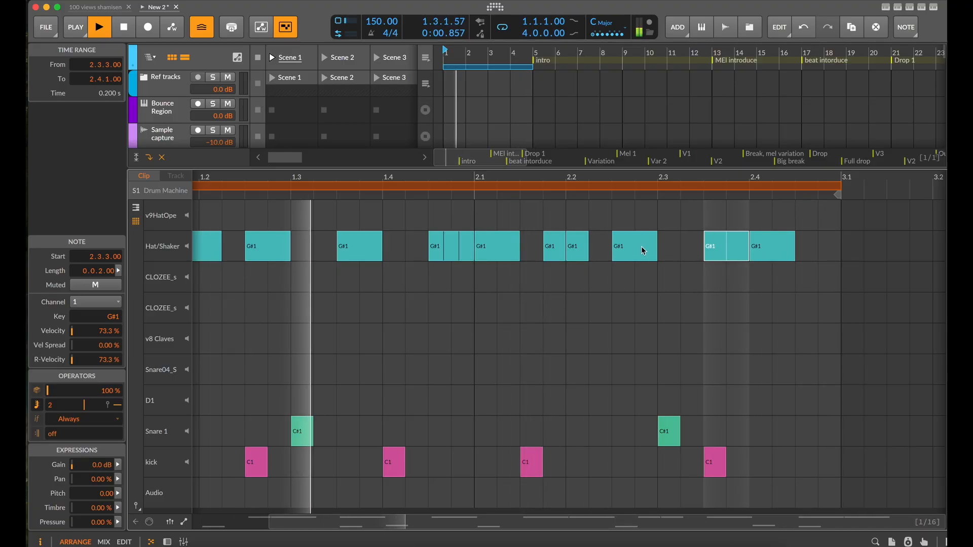
mouse_move(642, 250)
mouse_down()
mouse_move(683, 250)
mouse_move(642, 248)
mouse_up()
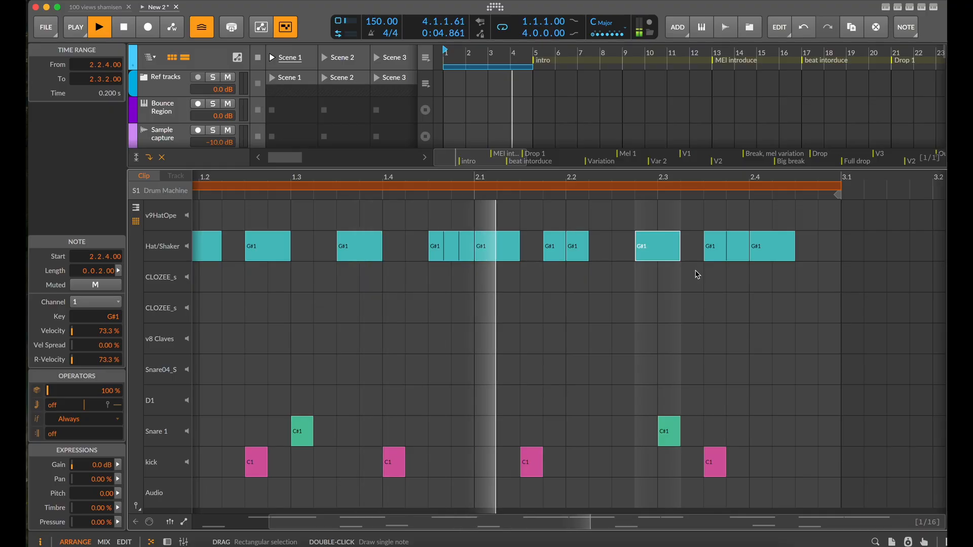
drag(677, 254, 652, 253)
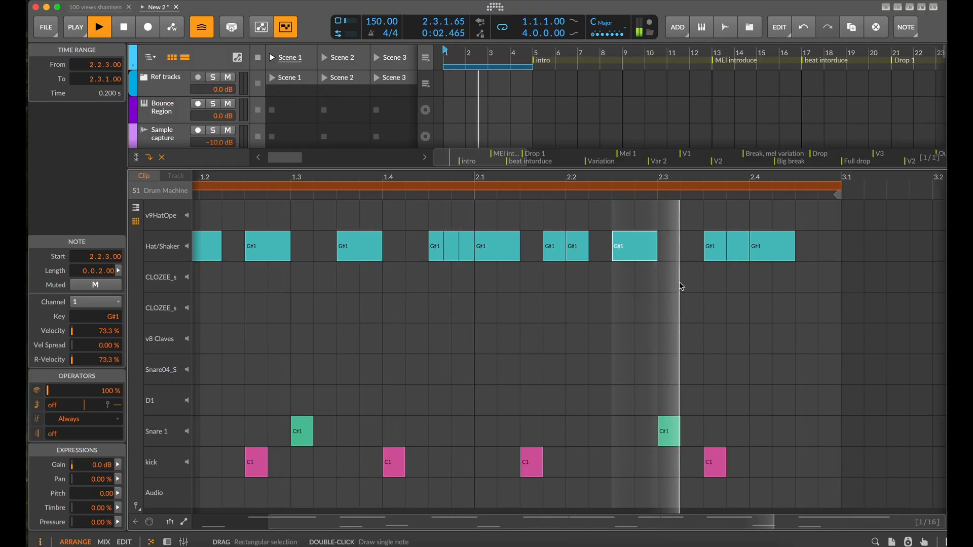
drag(803, 240, 736, 248)
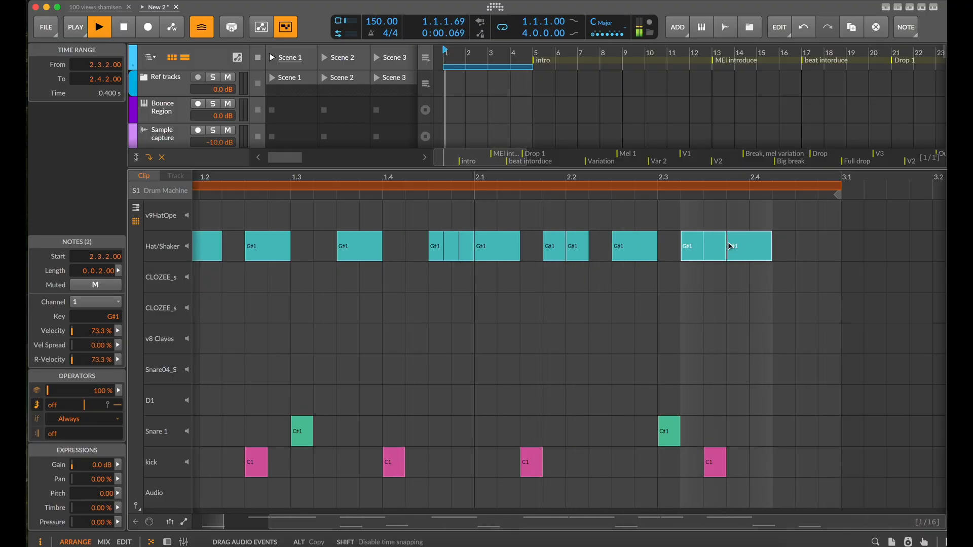
drag(730, 254, 810, 262)
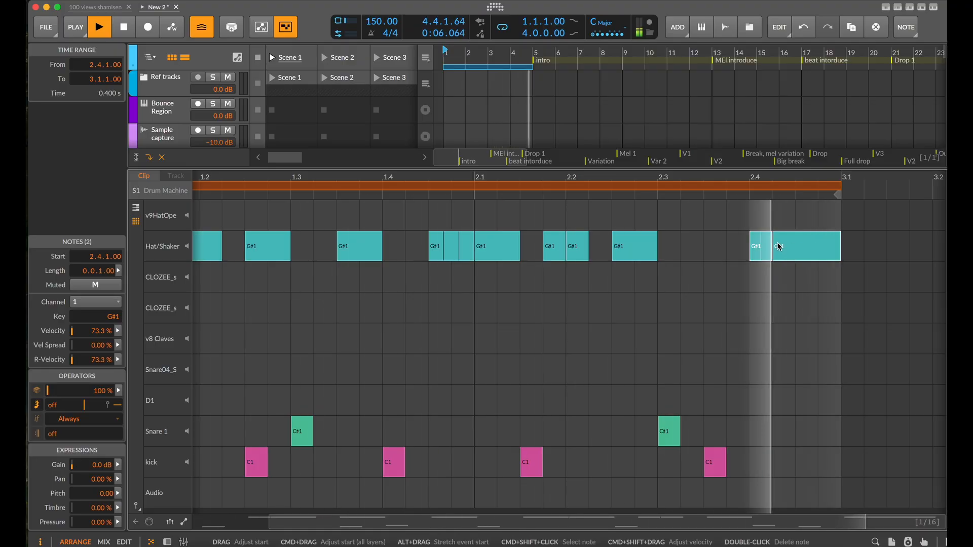
drag(818, 243, 769, 248)
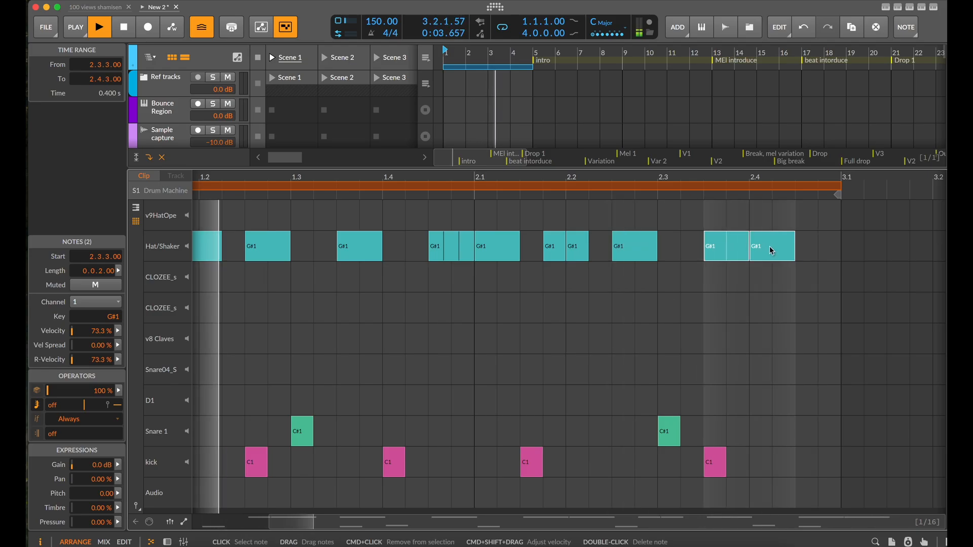
drag(709, 249, 763, 251)
click(766, 248)
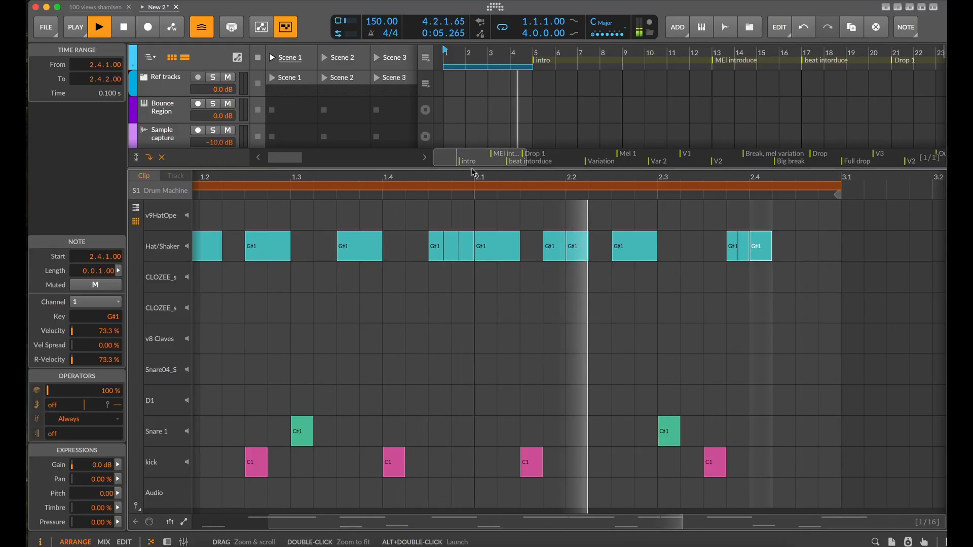
drag(468, 200, 471, 414)
double_click(168, 223)
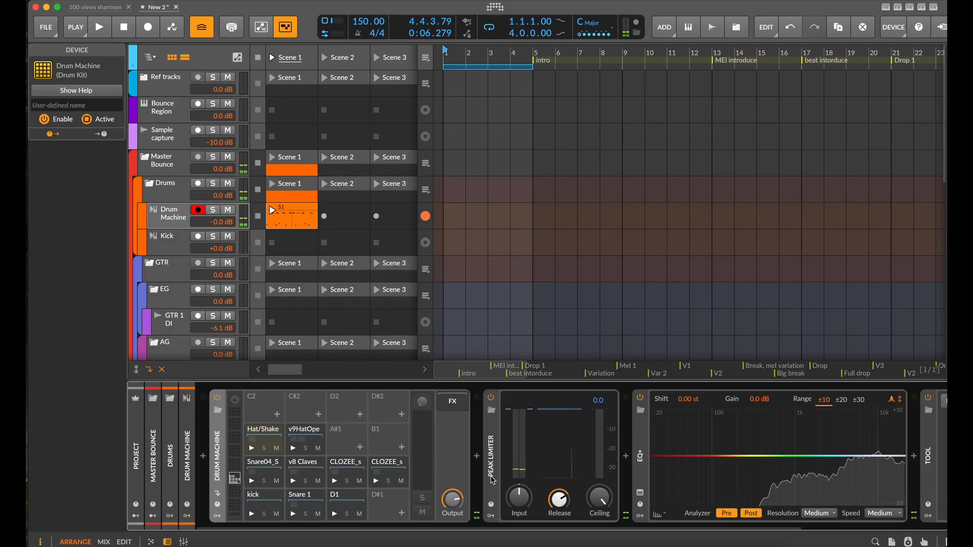
Open the FX chain of the v9 Hat Closed device on the Drum Machine's Hat/Shaker pad
click(269, 439)
scroll(494, 458, right, 5)
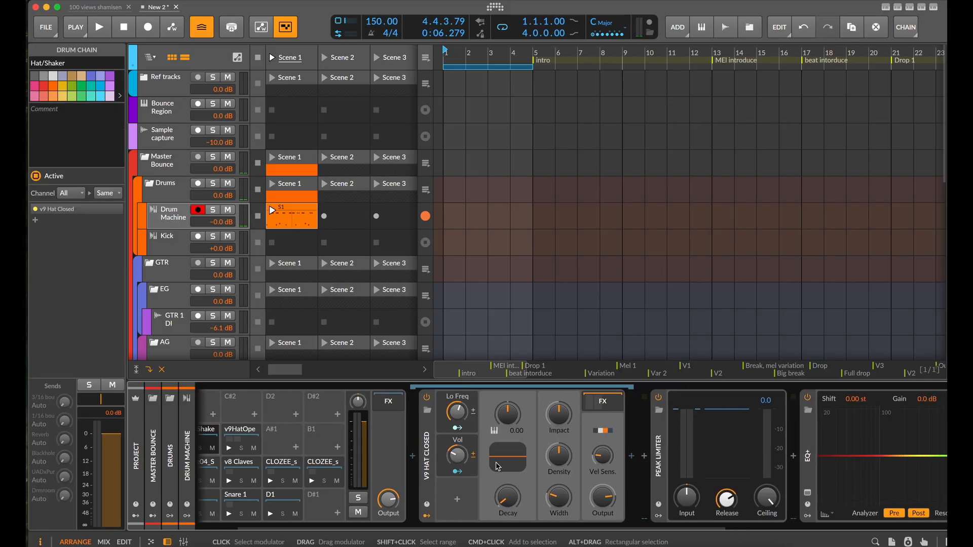
click(558, 405)
scroll(563, 436, right, 3)
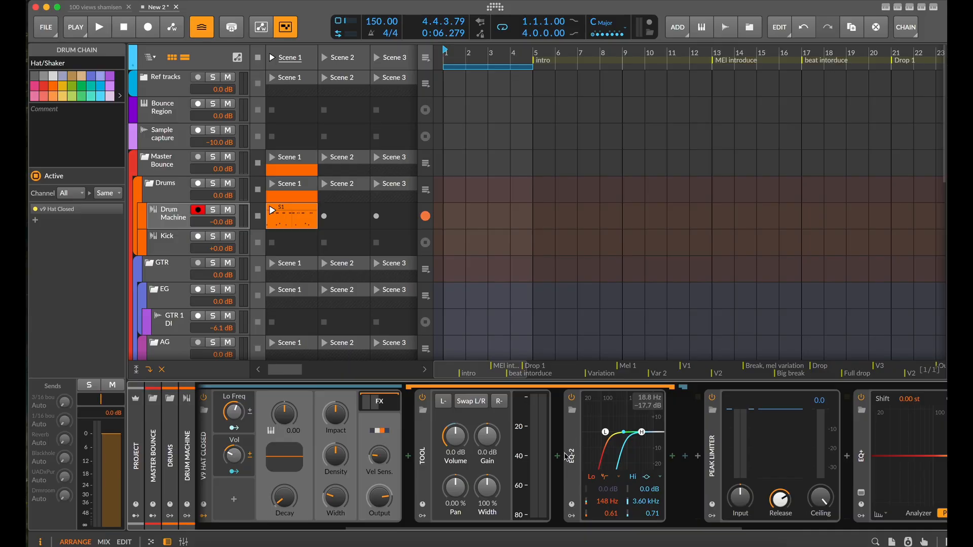
Insert a Delay+ effect between Tool and EQ-2 in the closed hat's FX chain
click(557, 456)
text(del)
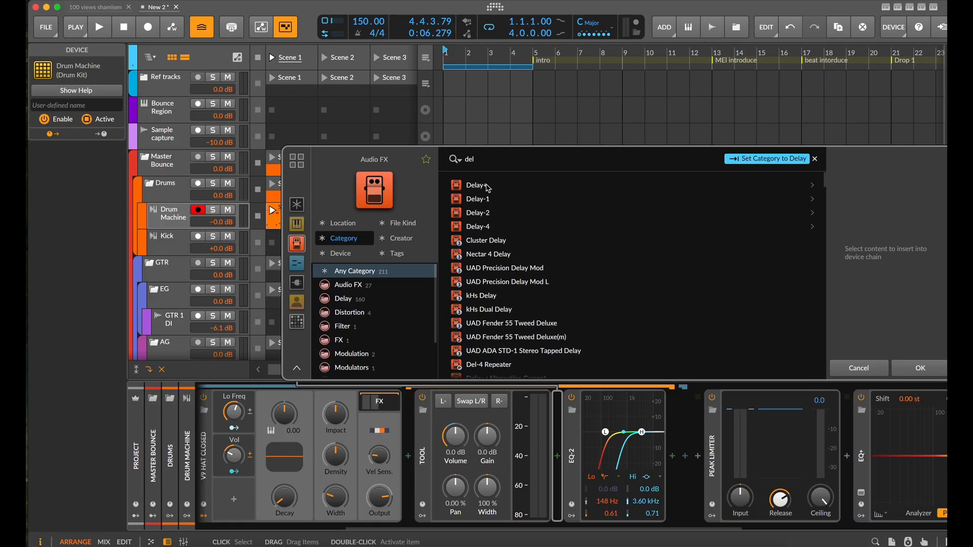
click(487, 188)
click(915, 368)
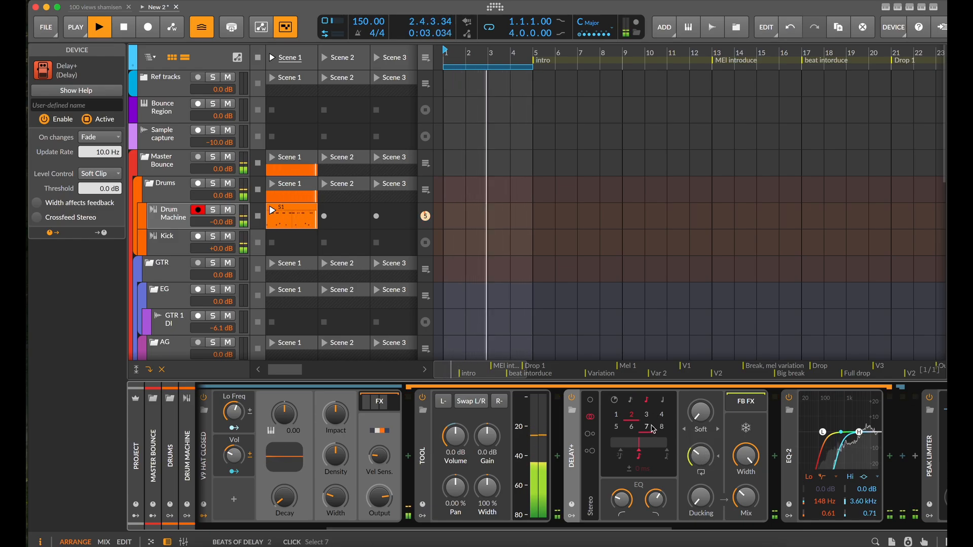
Compare the hat with the Delay+ bypassed and enabled, and delete the delay from the chain
click(573, 399)
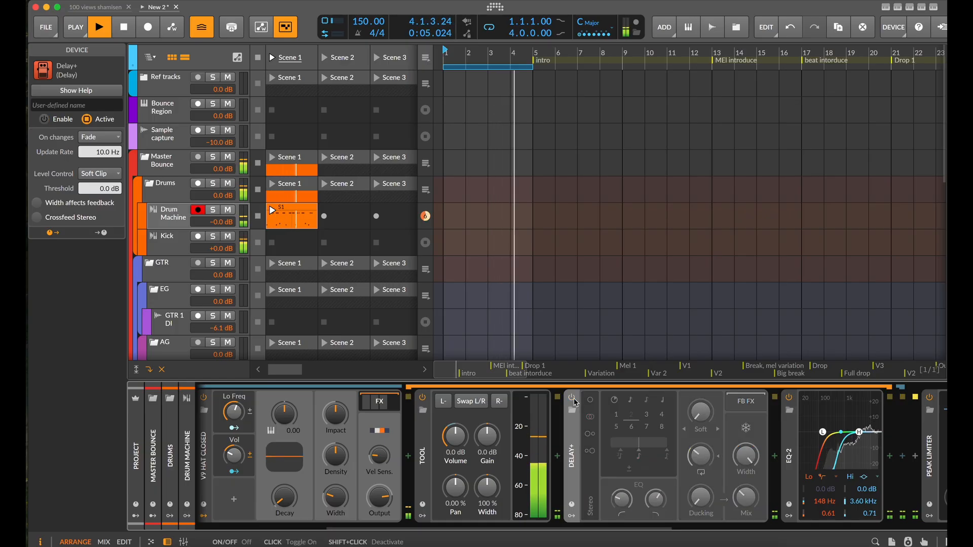
click(574, 400)
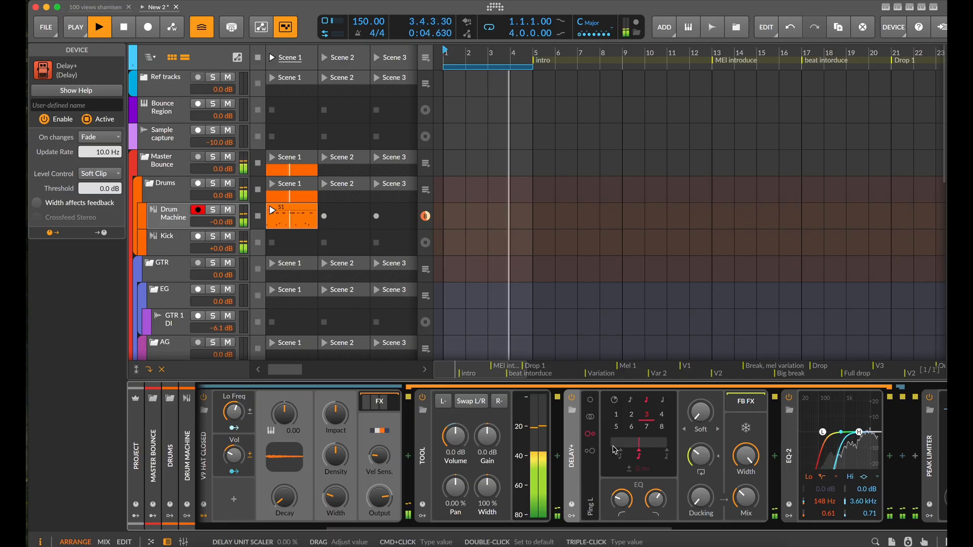
key(Delete)
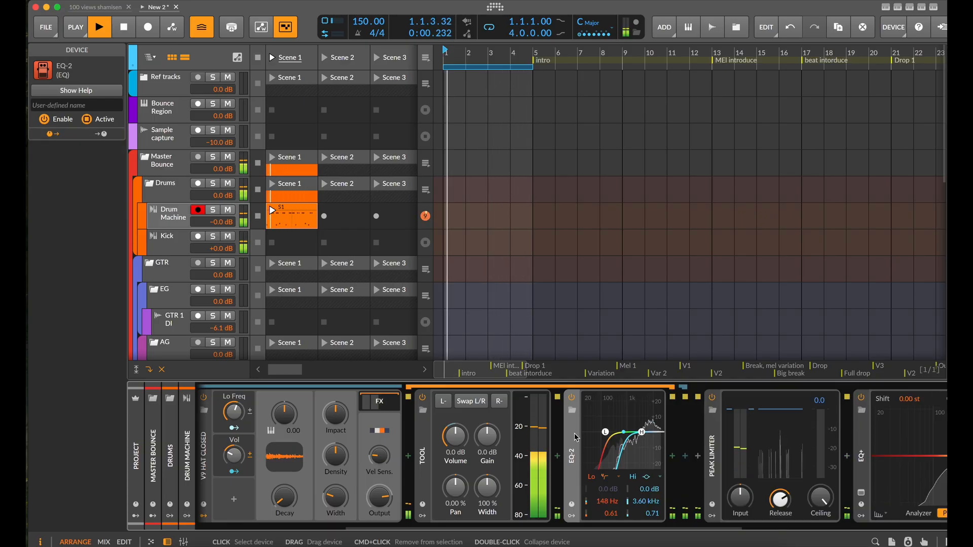
Add a Raum reverb after EQ-2 in the closed hat's FX chain, set its mix to 13%, and stop playback
scroll(442, 469, left, 5)
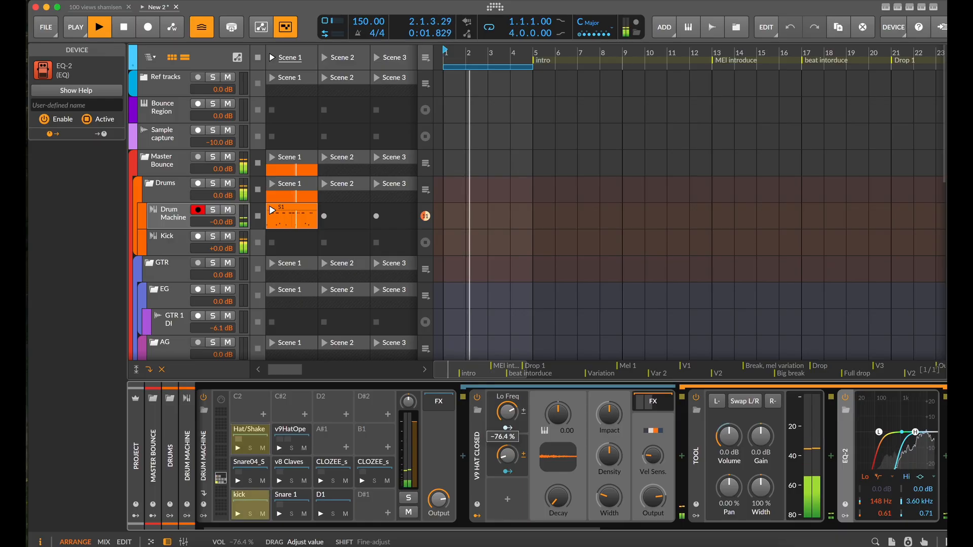
scroll(591, 452, right, 5)
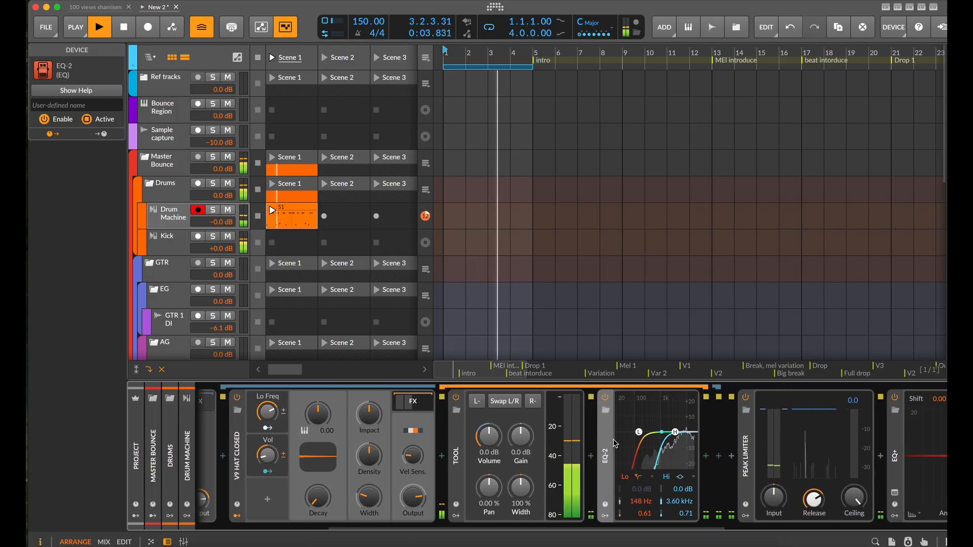
click(693, 457)
text(ra)
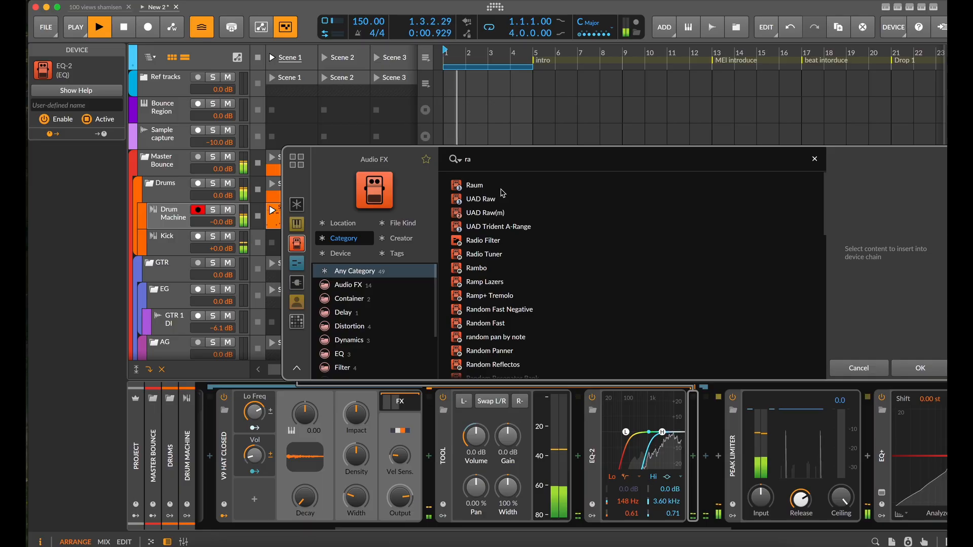
click(486, 186)
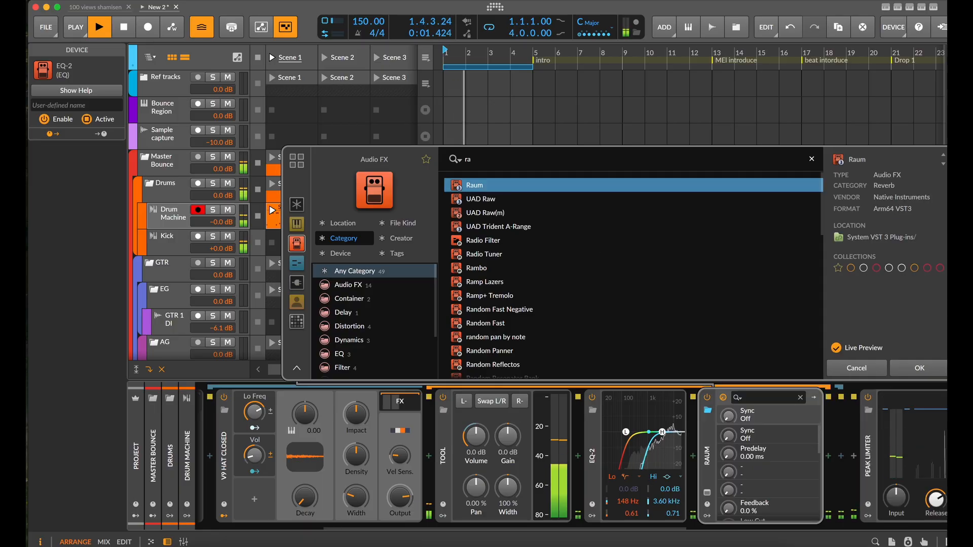
click(916, 373)
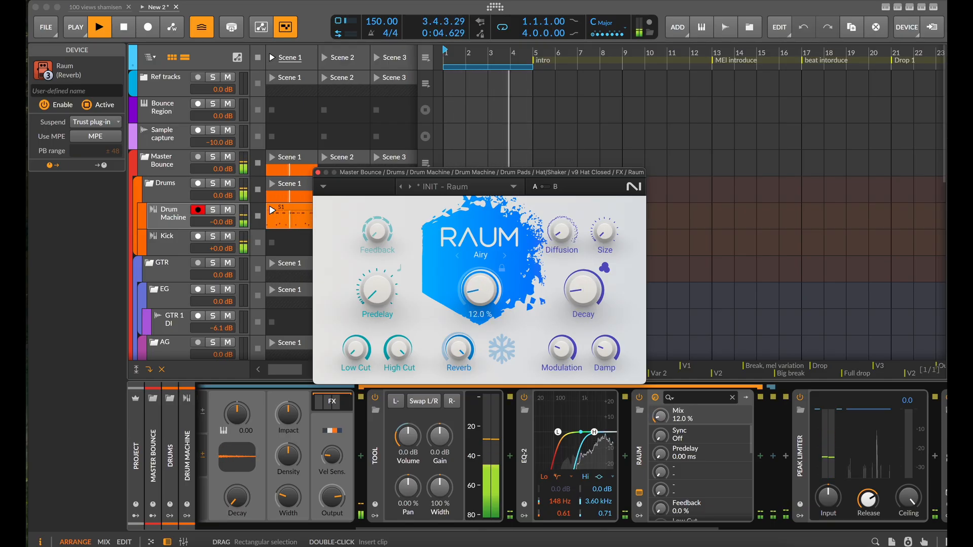
click(318, 173)
key(space)
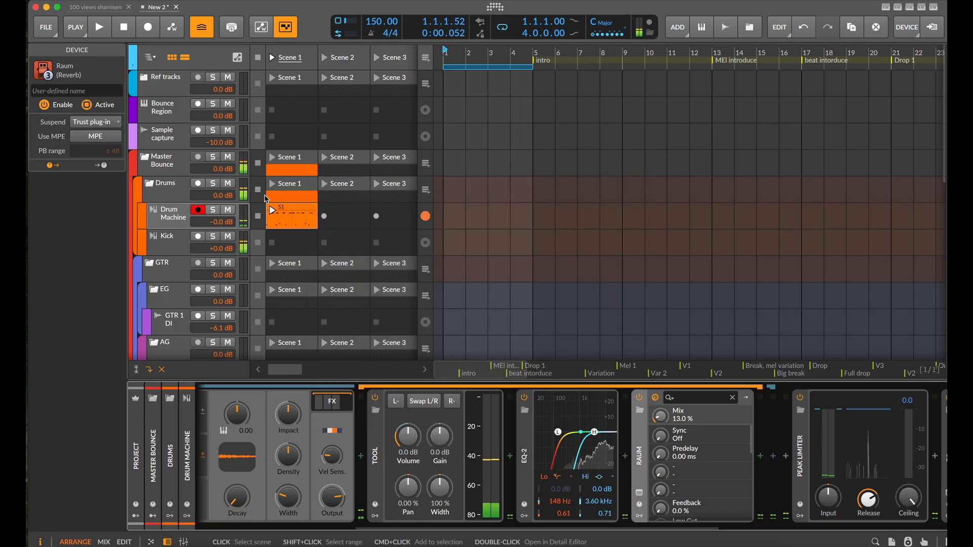
Remove the Serum 2 instrument from the Pad 1 track
scroll(324, 236, down, 8)
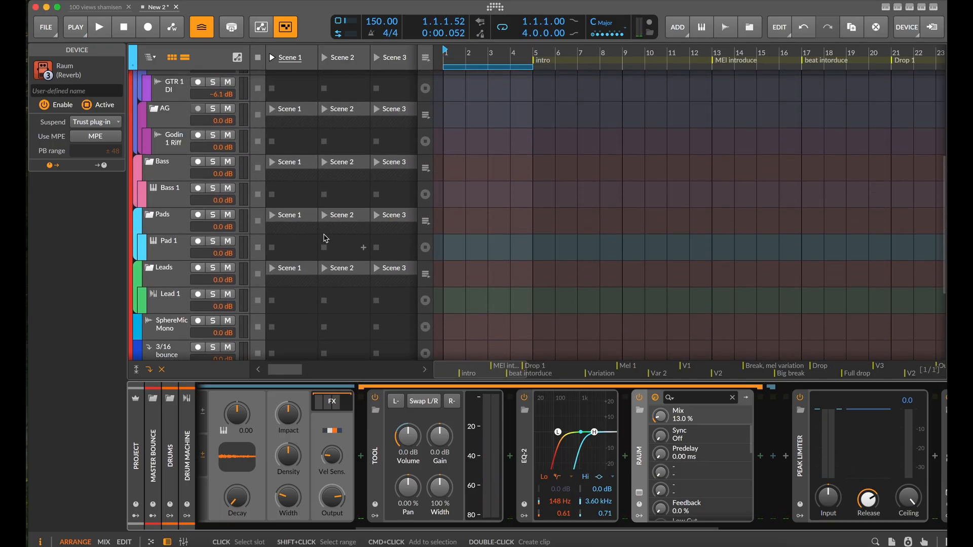
click(170, 269)
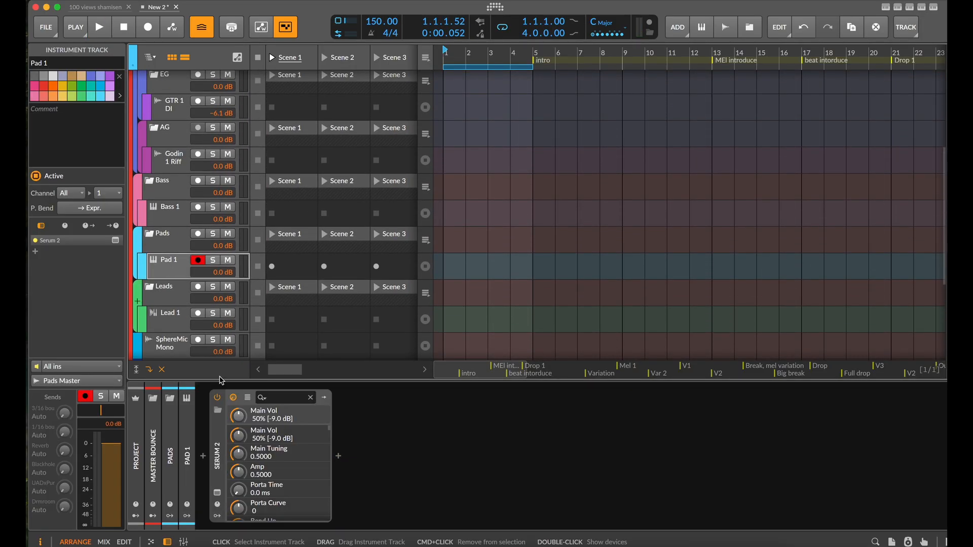
click(214, 465)
key(Delete)
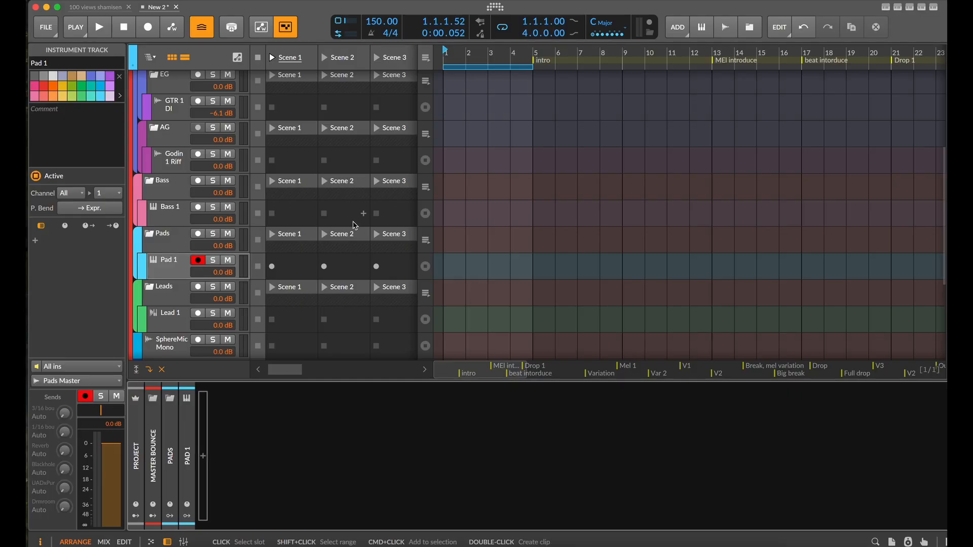
Search the instruments for "polymer" and load the Polymer synth on the Pad 1 track
click(204, 458)
text(polymer)
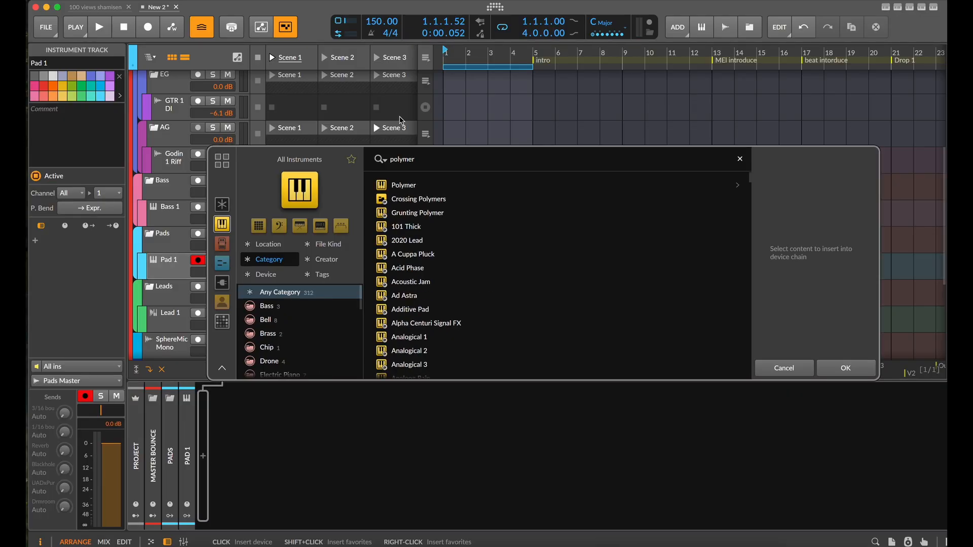
click(416, 199)
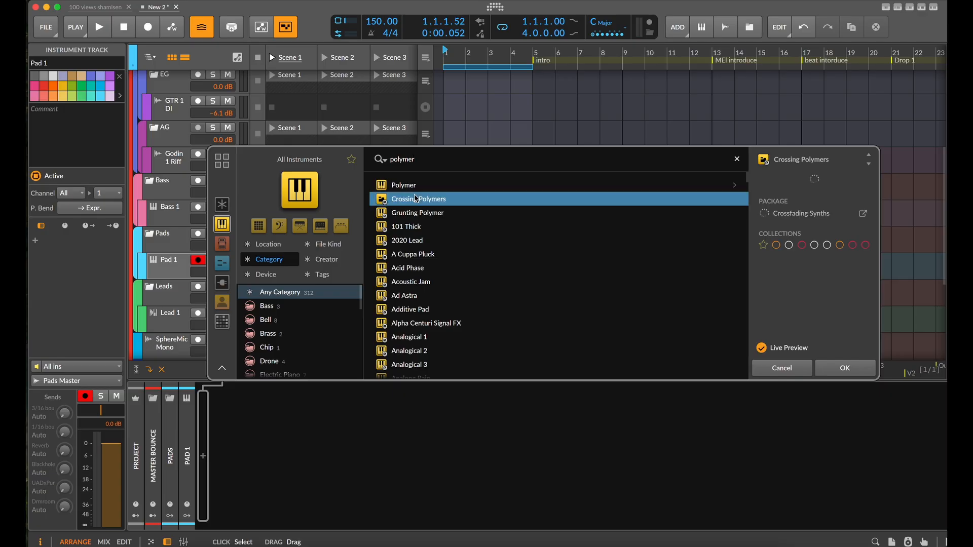
click(411, 187)
click(845, 367)
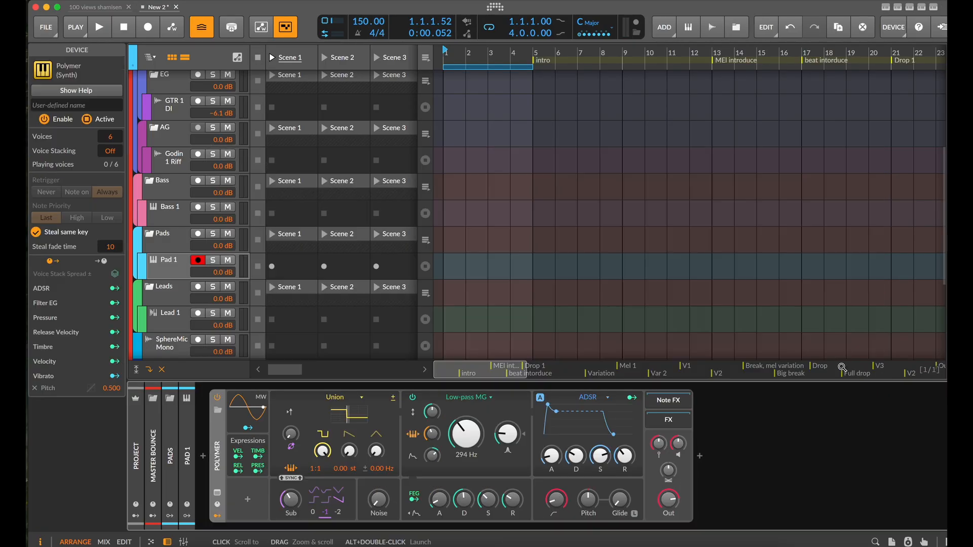
Set the project key to F# Major and create an empty launcher clip for Pad 1 in Scene 1
click(585, 27)
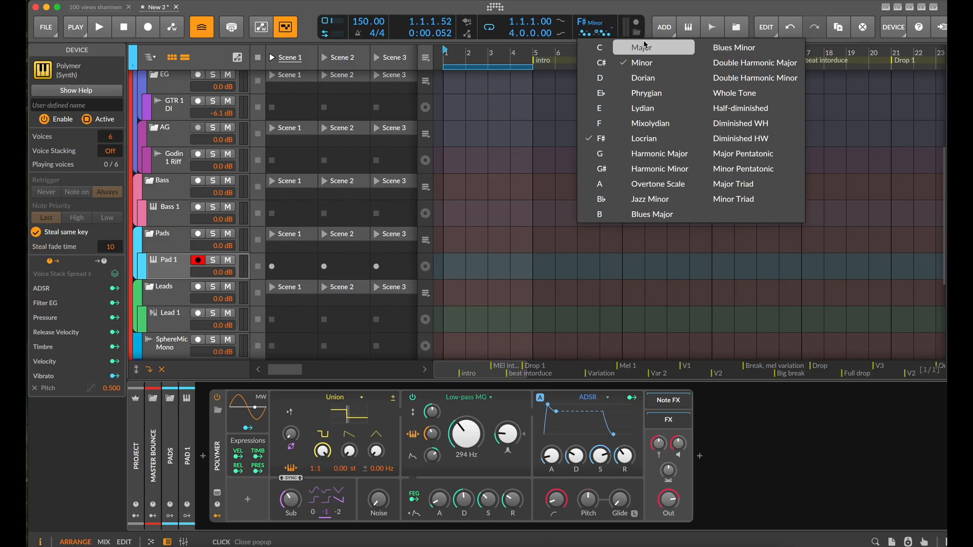
click(540, 96)
scroll(494, 113, down, 1)
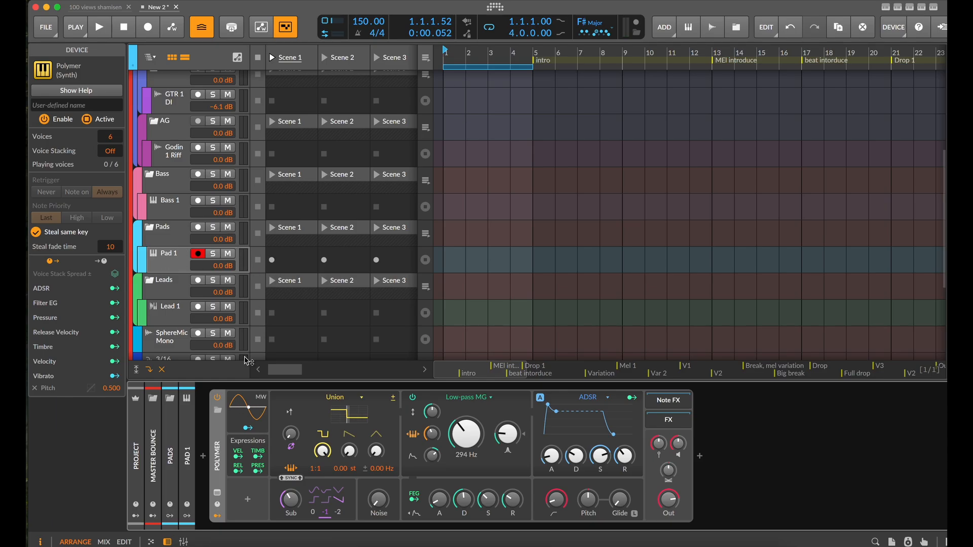
double_click(292, 259)
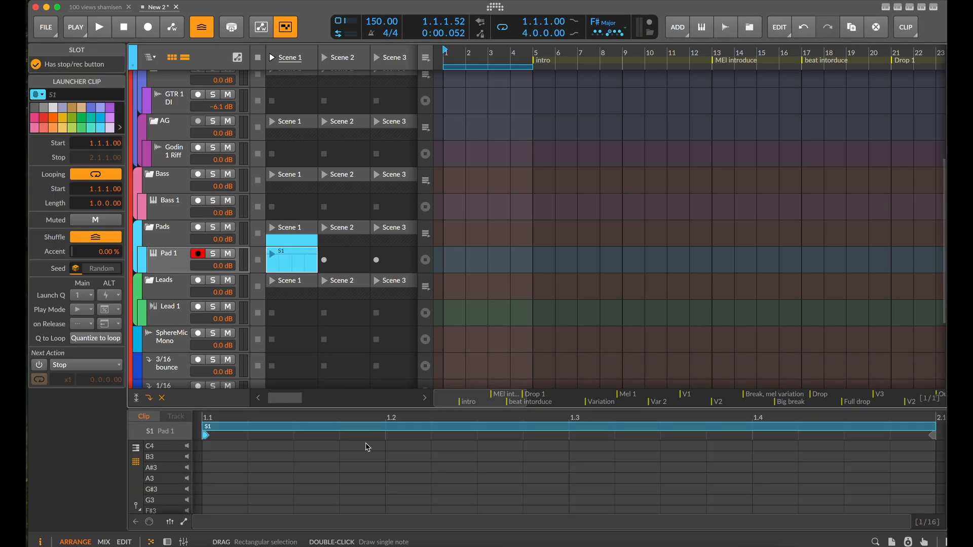
Switch the enlarged clip editor to the piano keyboard layout and draw a one-beat F#3 note at 1.1
drag(396, 412, 411, 237)
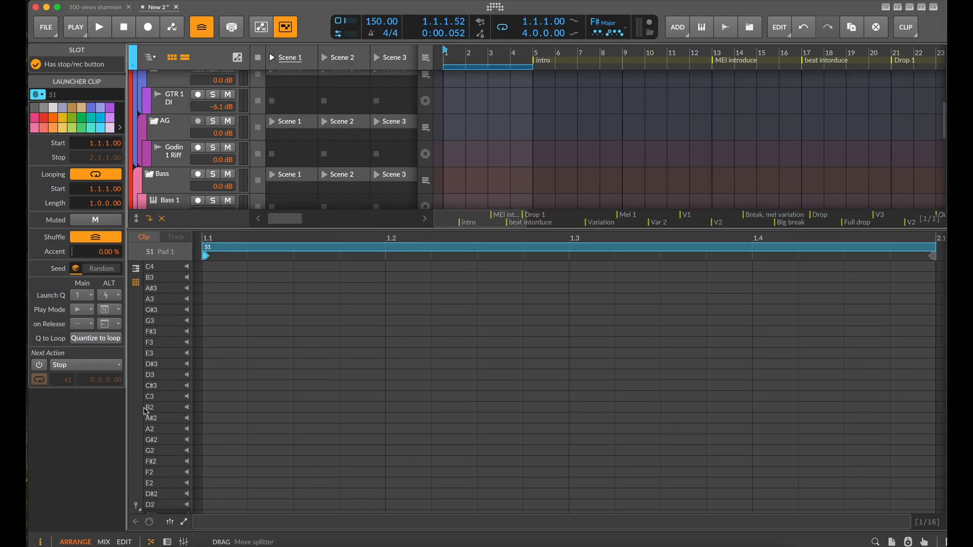
click(136, 269)
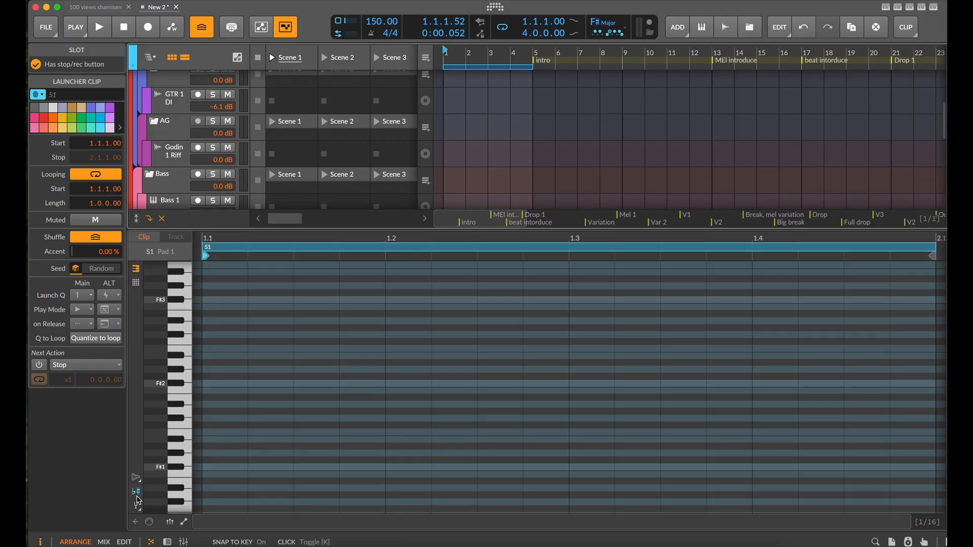
scroll(222, 383, up, 1)
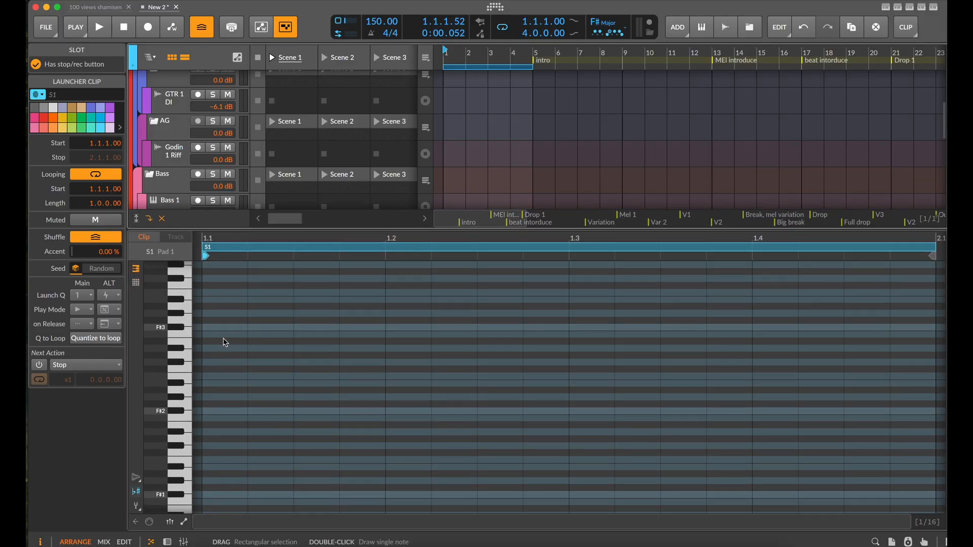
double_click(218, 328)
scroll(292, 355, down, 3)
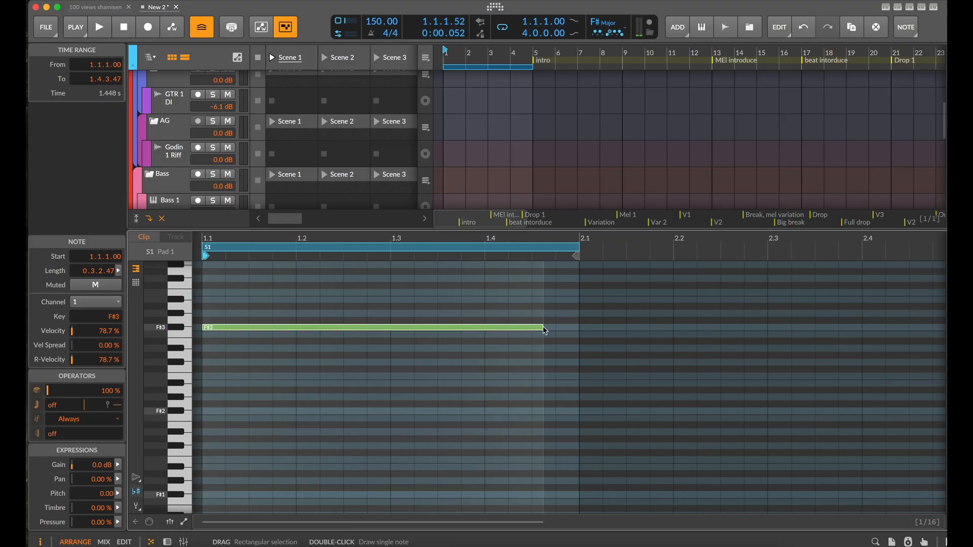
drag(287, 339, 290, 340)
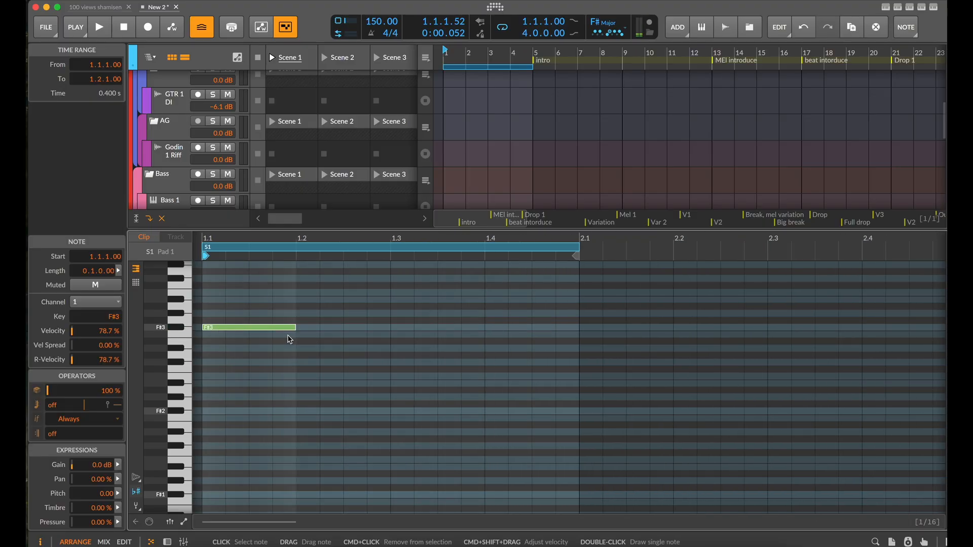
With Scene 1 playing, trim the F#3 note to start at 1.1.3 and end at 1.2, and place a same-length copy at 1.3
click(274, 60)
drag(254, 328, 297, 330)
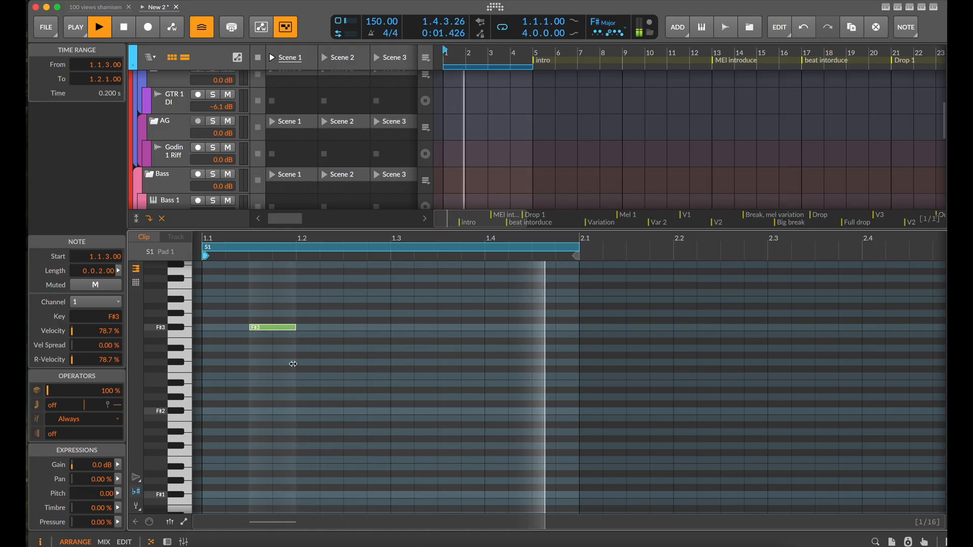
double_click(381, 330)
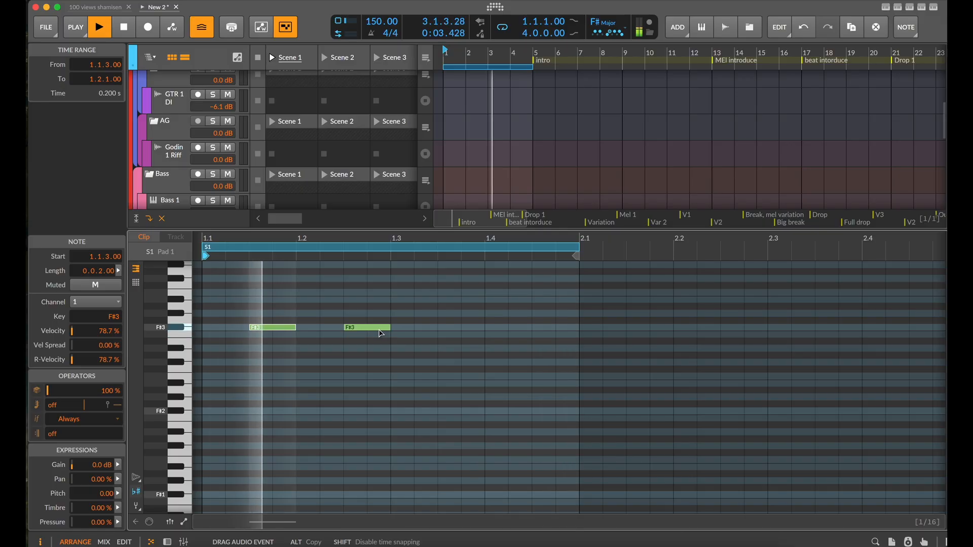
click(381, 329)
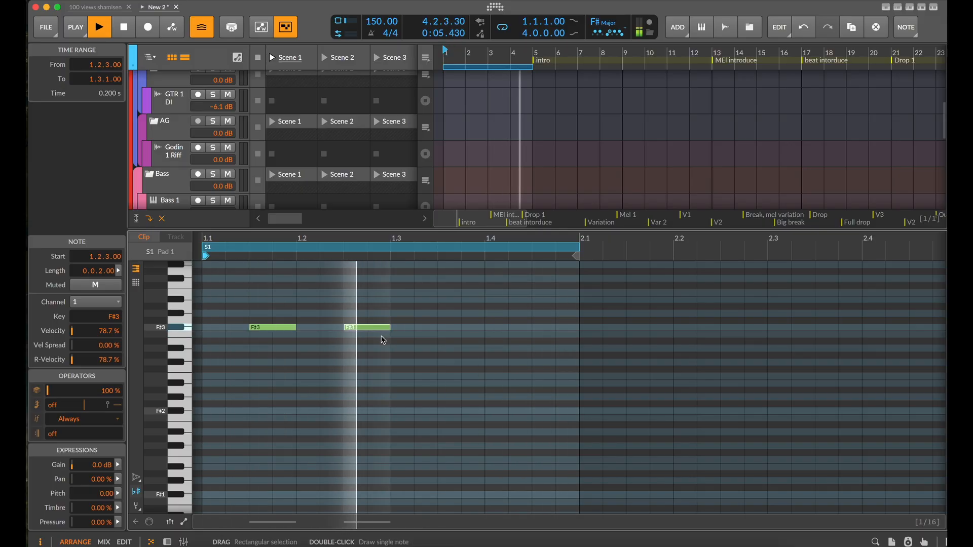
key(Right)
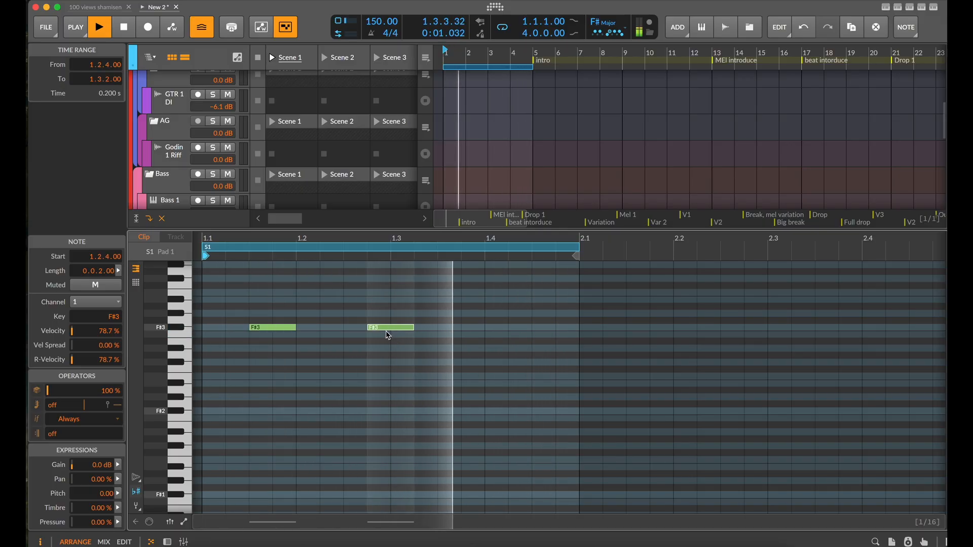
key(Right)
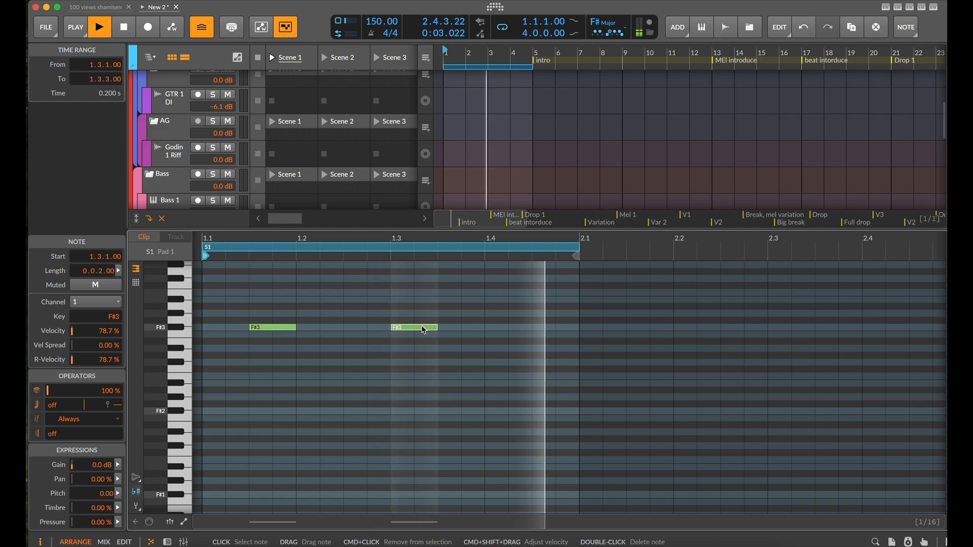
Place a same-length copy of the F#3 note at 1.4 and set its recurrence length to 2
drag(423, 330, 513, 335)
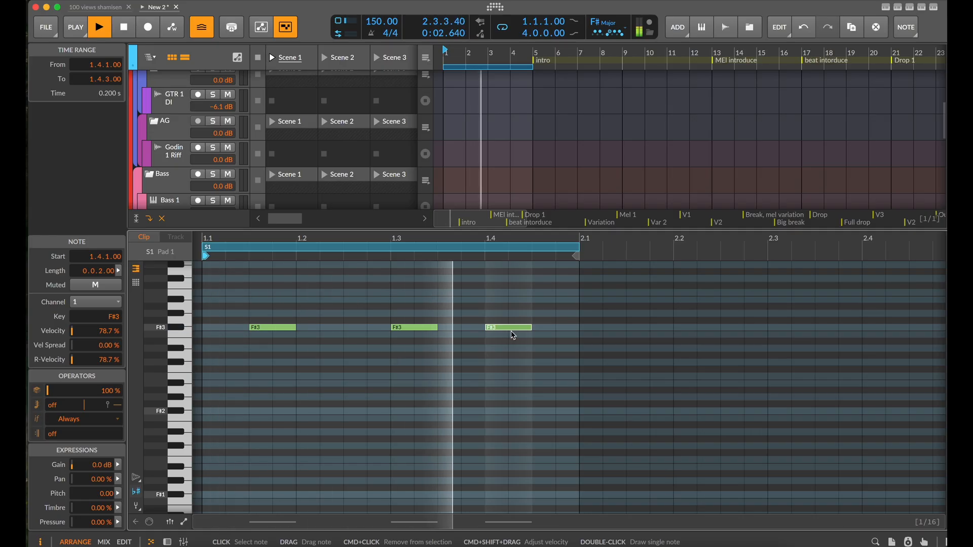
drag(583, 240, 462, 274)
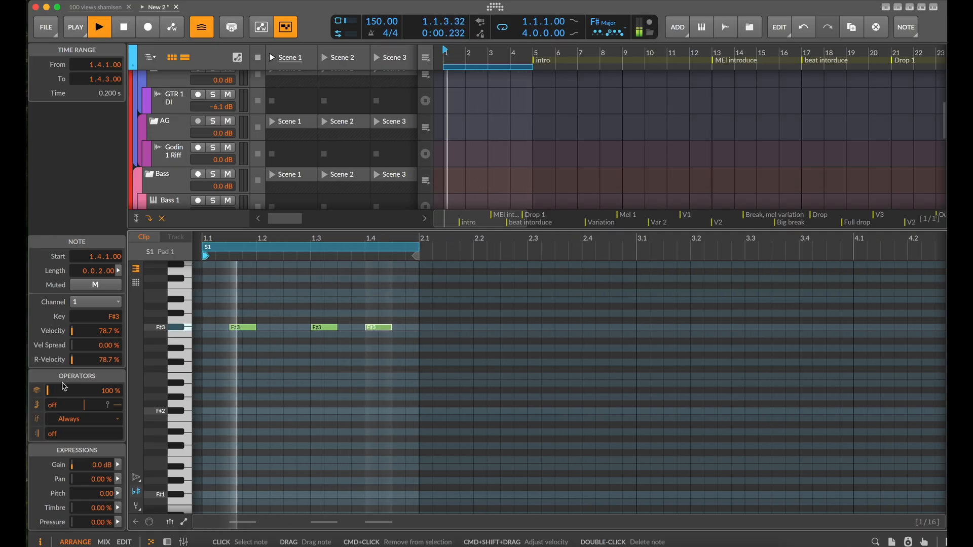
double_click(54, 434)
text(2)
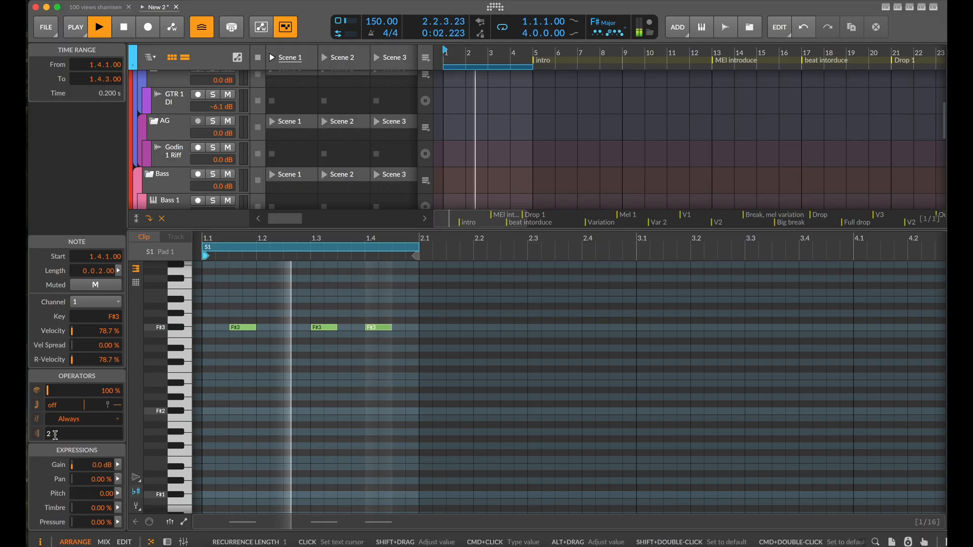
key(Return)
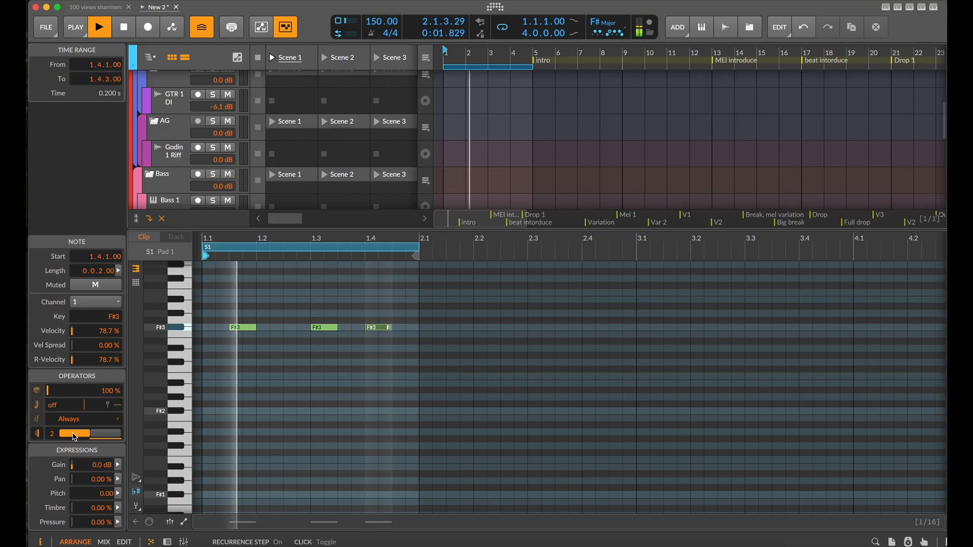
Copy the first two F#3 notes to 1.1 and 1.2.3, stop playback, and set the copies' recurrence length to 2
scroll(214, 418, down, 1)
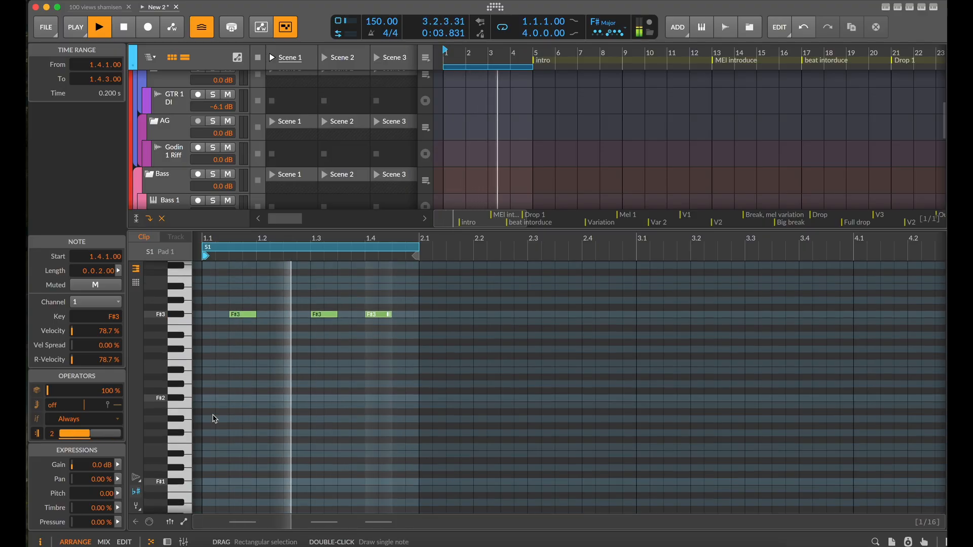
scroll(285, 384, up, 2)
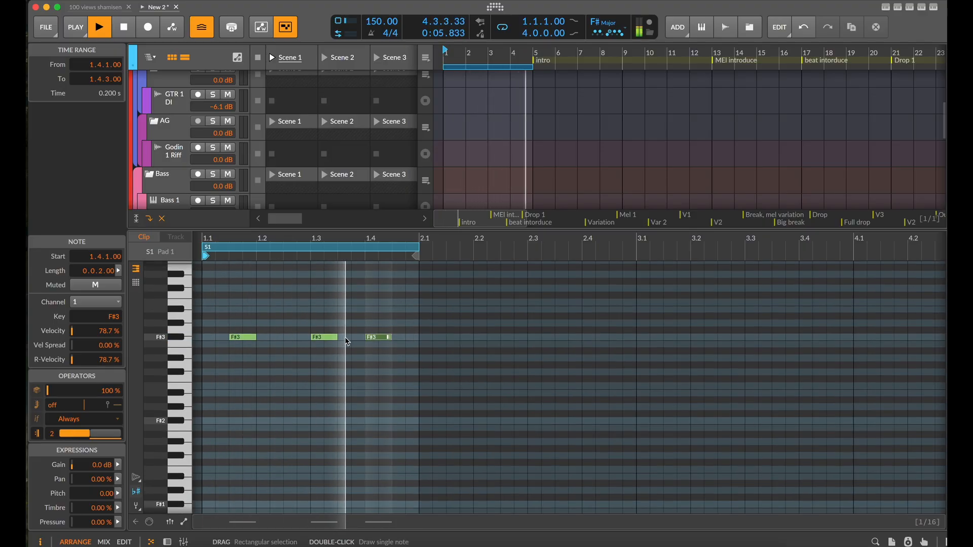
drag(345, 339, 213, 338)
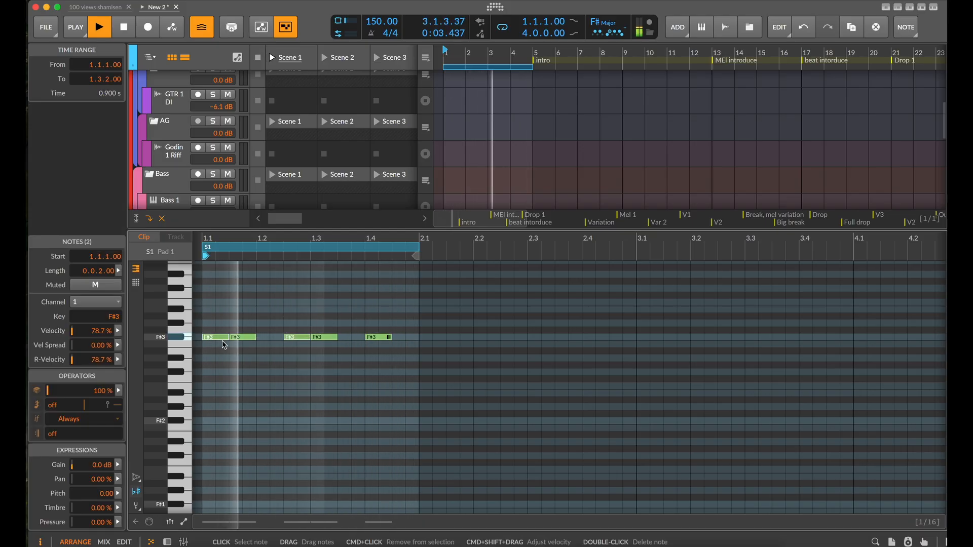
key(space)
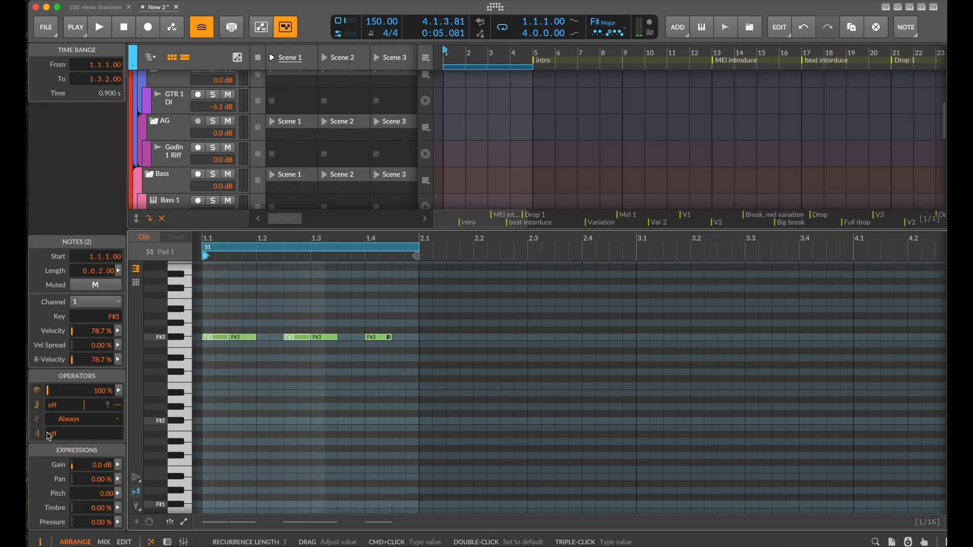
triple_click(54, 434)
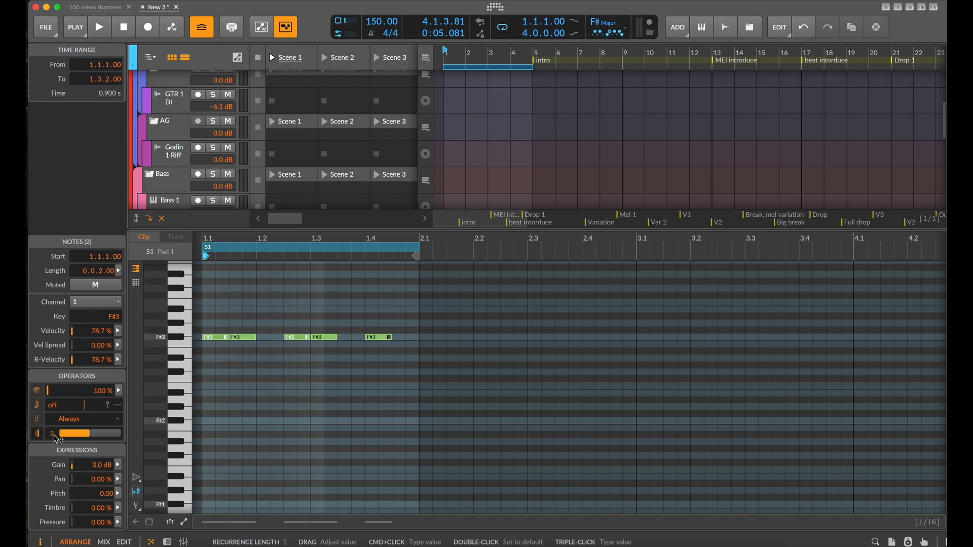
Set the recurrence length of the F#3 notes at 1.1.3 and 1.3 to 2 and briefly audition the clip
click(247, 338)
shift+click(324, 337)
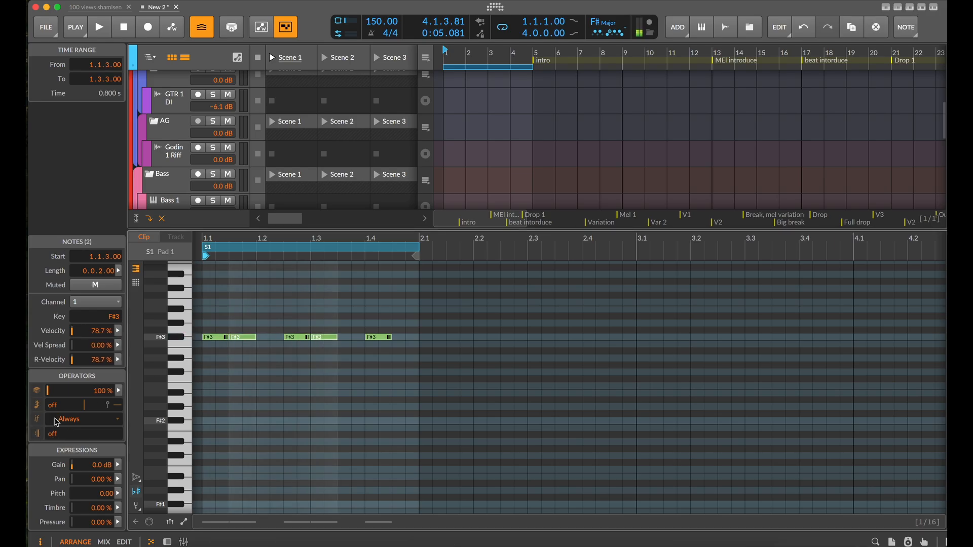
triple_click(58, 435)
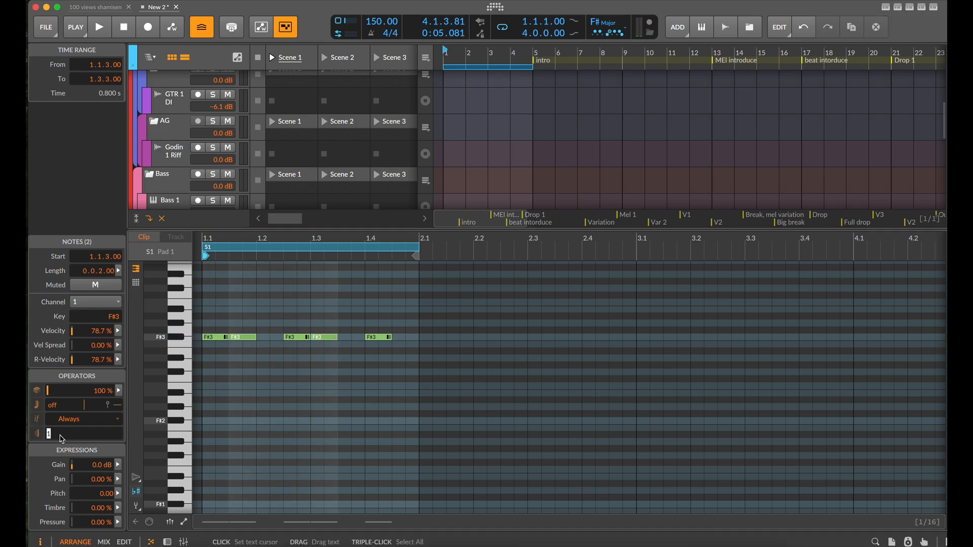
key(space)
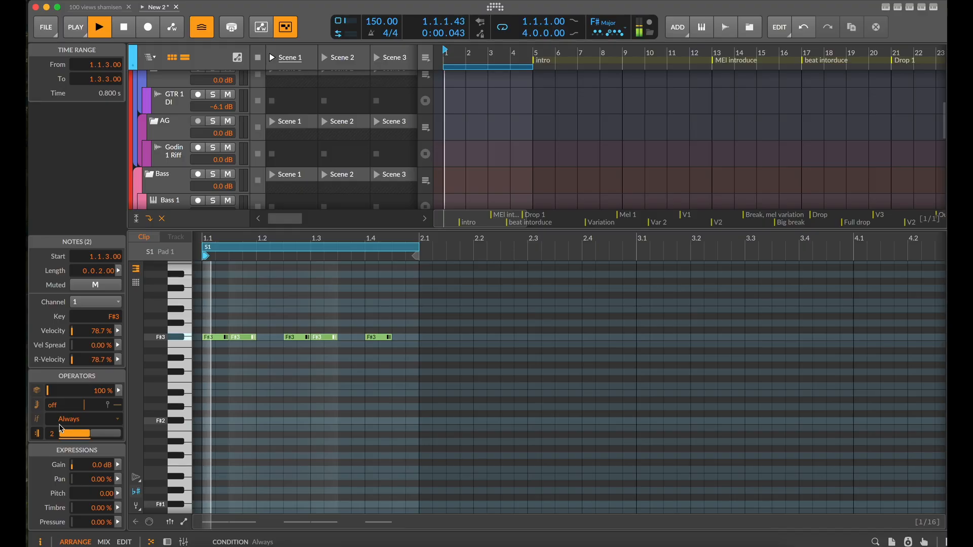
key(space)
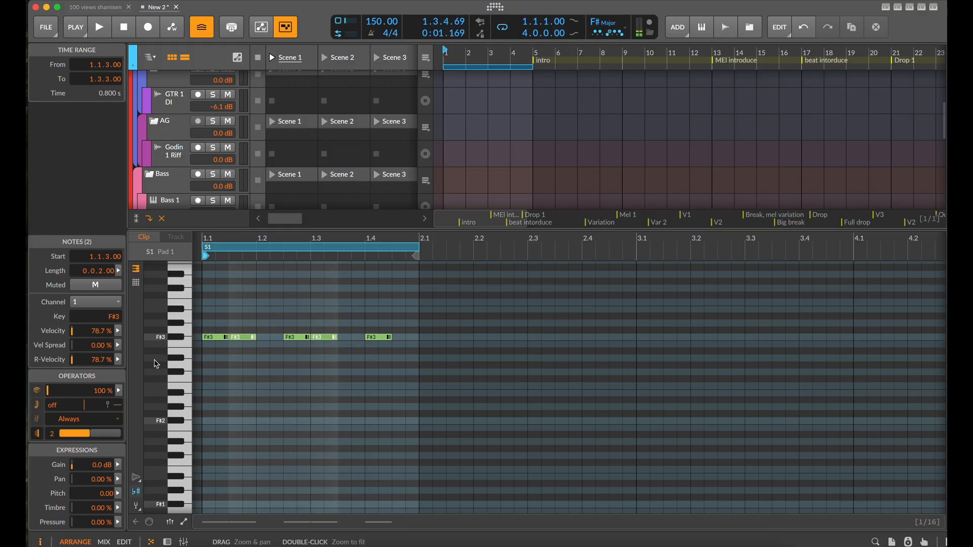
Make the F#3 notes at 1.1 and 1.2.3 play only on the second recurrence step and start playback
click(301, 338)
super+click(212, 339)
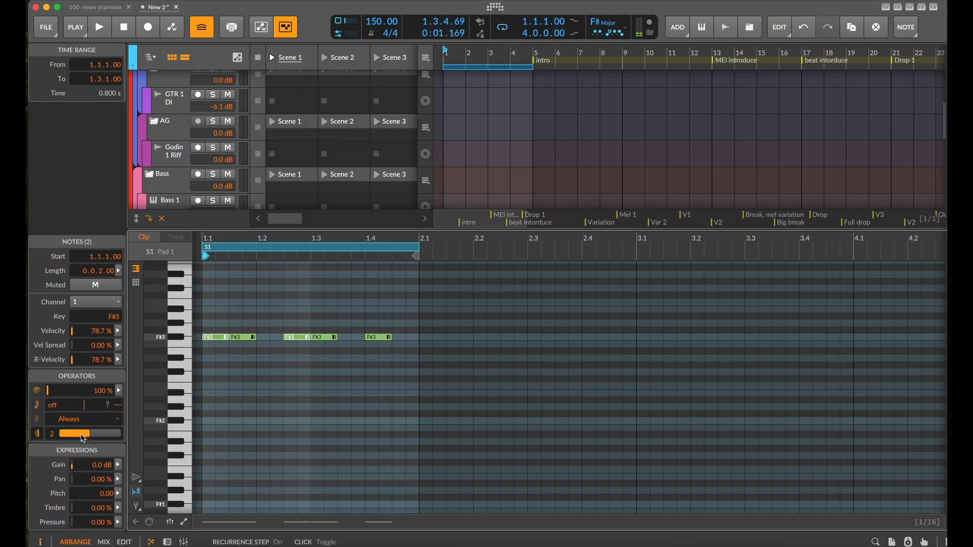
key(space)
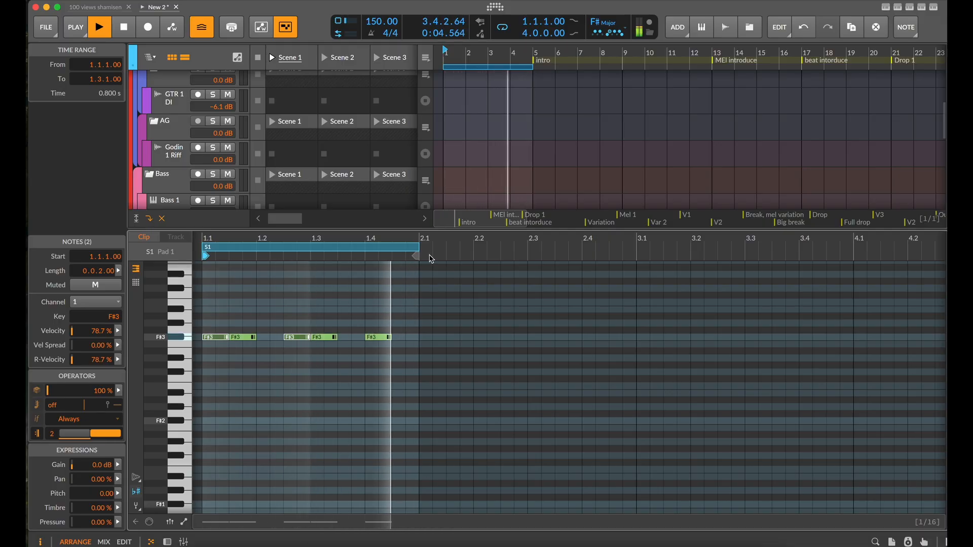
Turn off recurrence for the F#3 note at 1.1.3 and mute the note at 1.2.3
drag(370, 233, 314, 257)
click(236, 362)
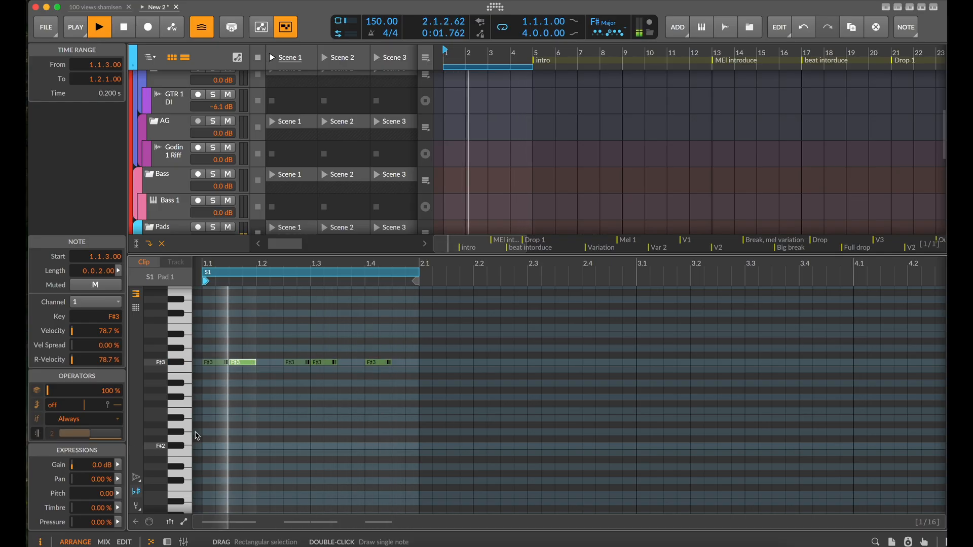
click(308, 379)
click(298, 363)
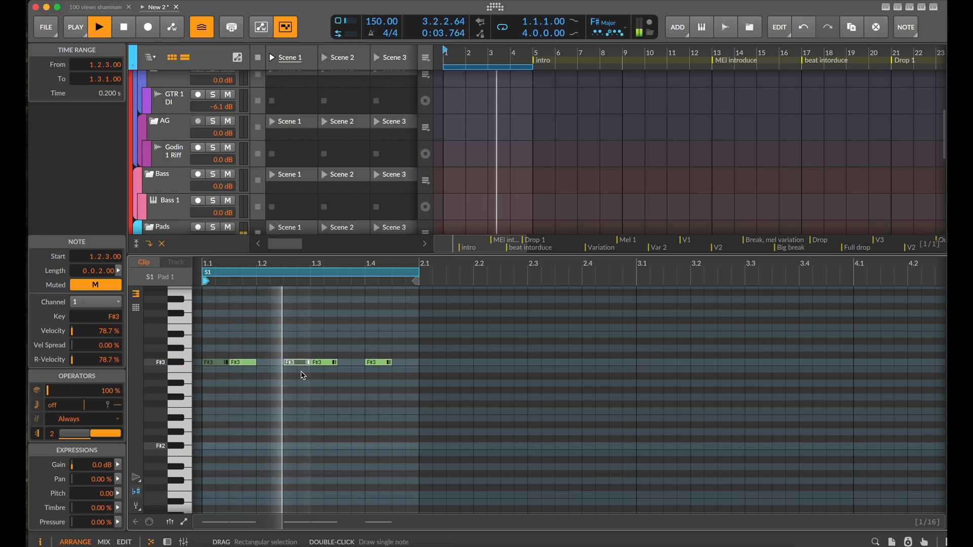
click(301, 401)
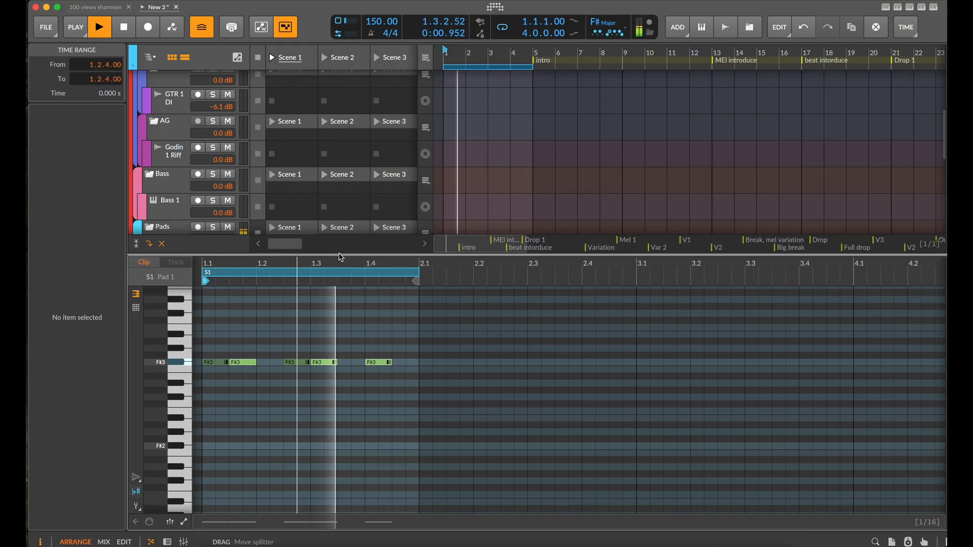
Show Pad 1's device chain in a smaller lower panel and change the Polymer oscillator to Bite
drag(341, 257, 323, 432)
key(d)
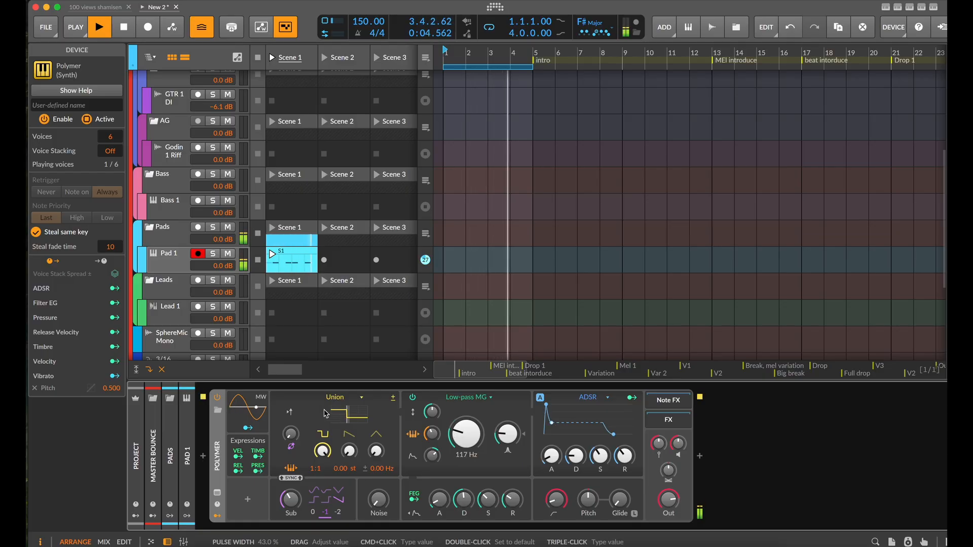
click(359, 403)
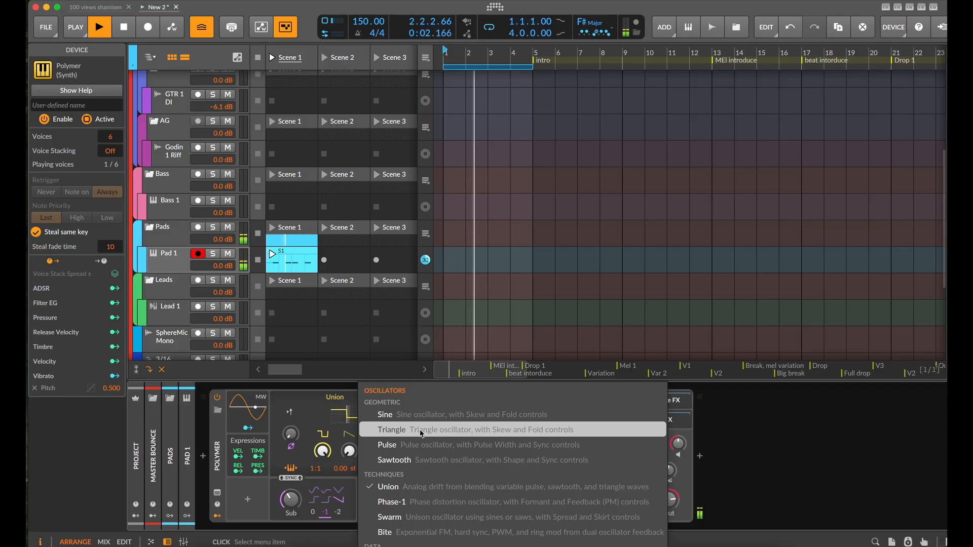
click(400, 531)
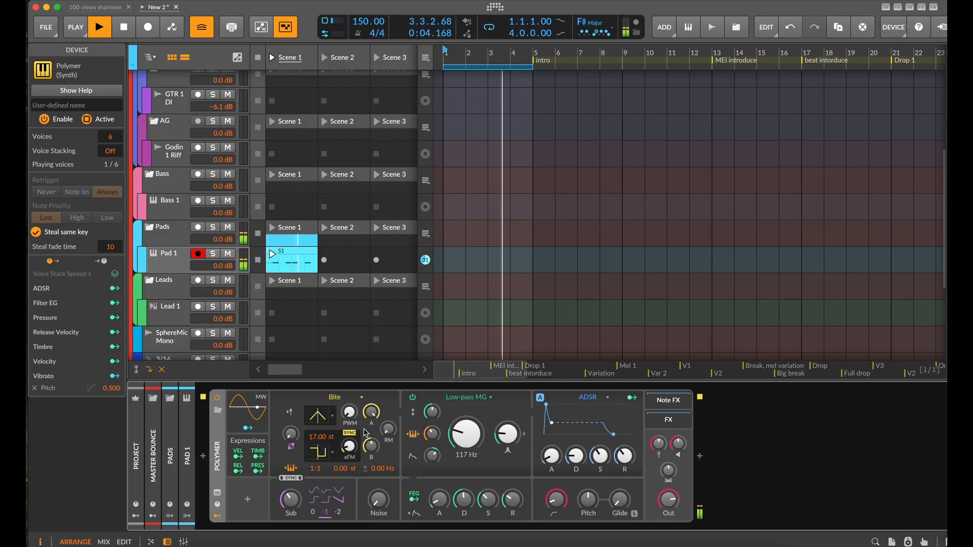
Shape the Bite oscillator with oscillator A PWM at about 54.2% and B level at about 51.8%, and lower oscillator A's level
drag(349, 412, 349, 398)
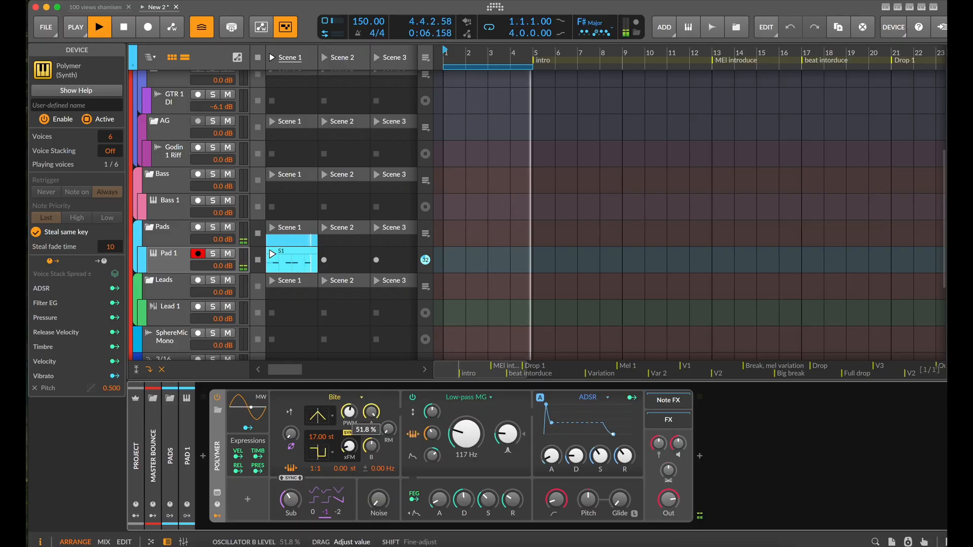
drag(349, 446, 387, 433)
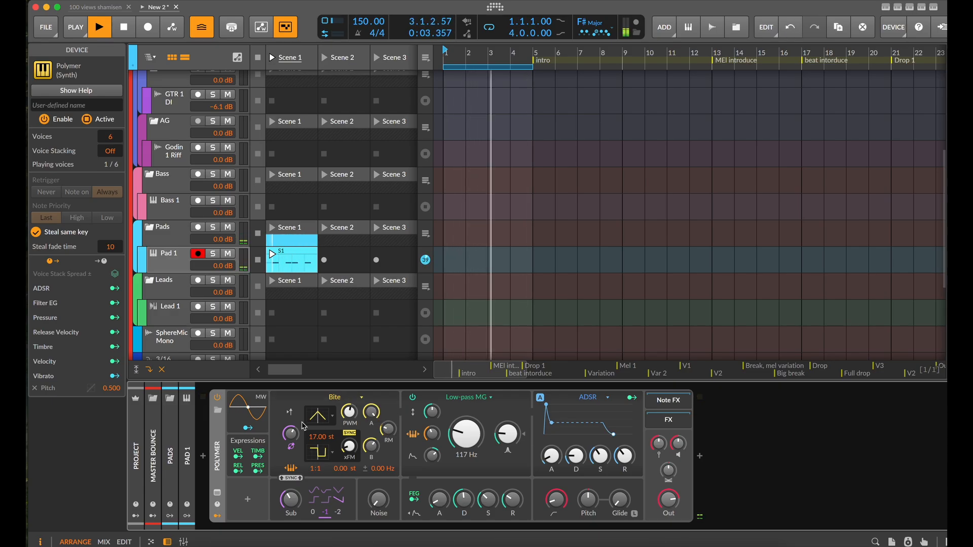
drag(291, 433, 291, 432)
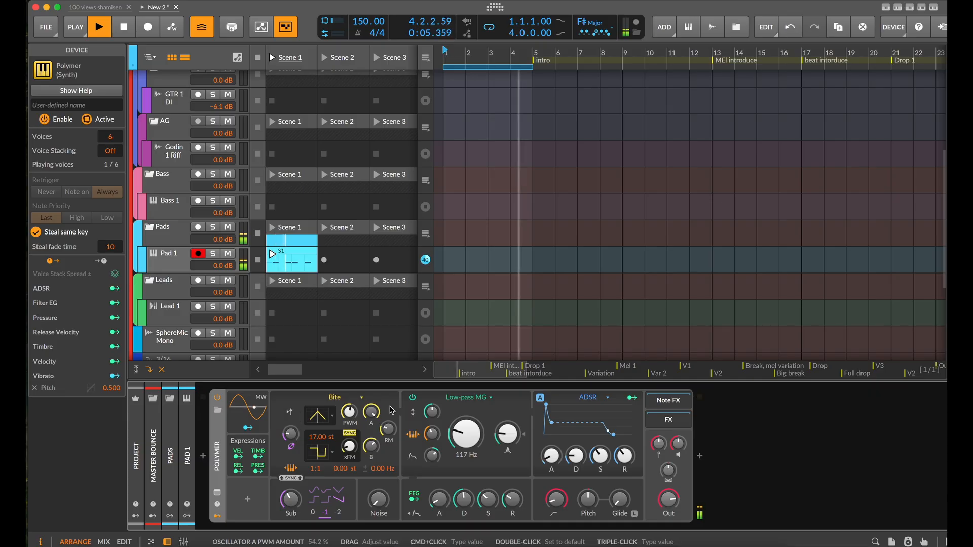
drag(372, 411, 373, 416)
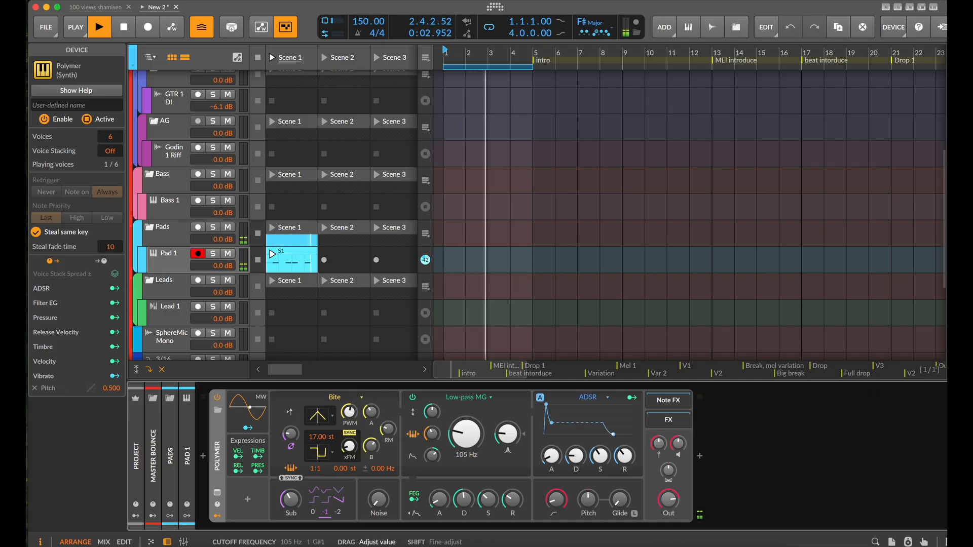
Modulate the Polymer filter cutoff by 33.78 from the filter envelope, with decay at about 31.3 ms, and lower the cutoff to 75.3 Hz
drag(465, 434, 466, 405)
click(414, 501)
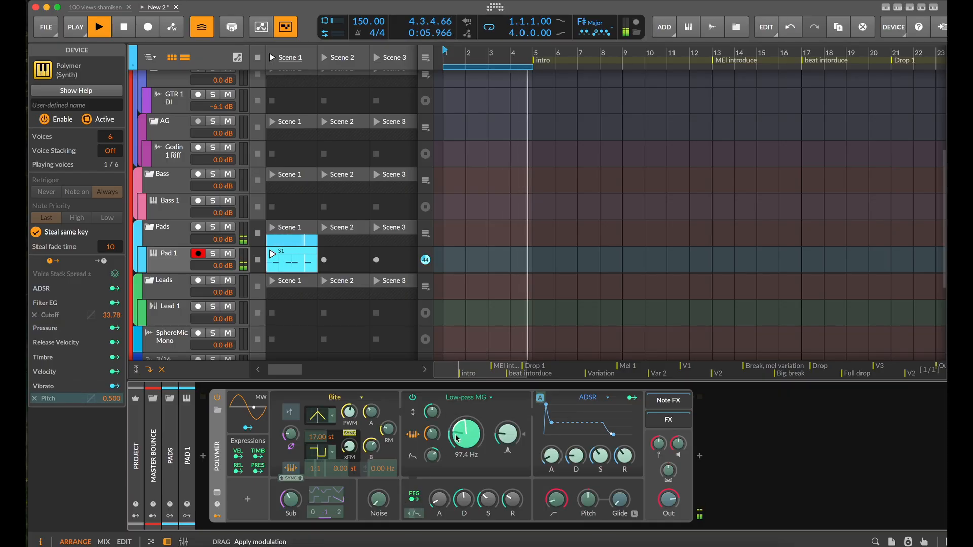
click(415, 499)
drag(463, 501, 463, 501)
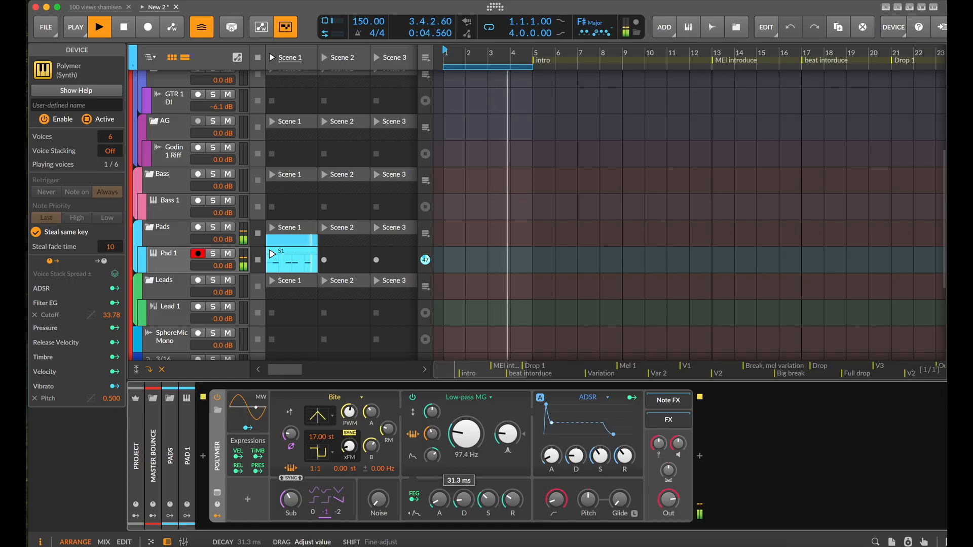
drag(462, 441, 461, 436)
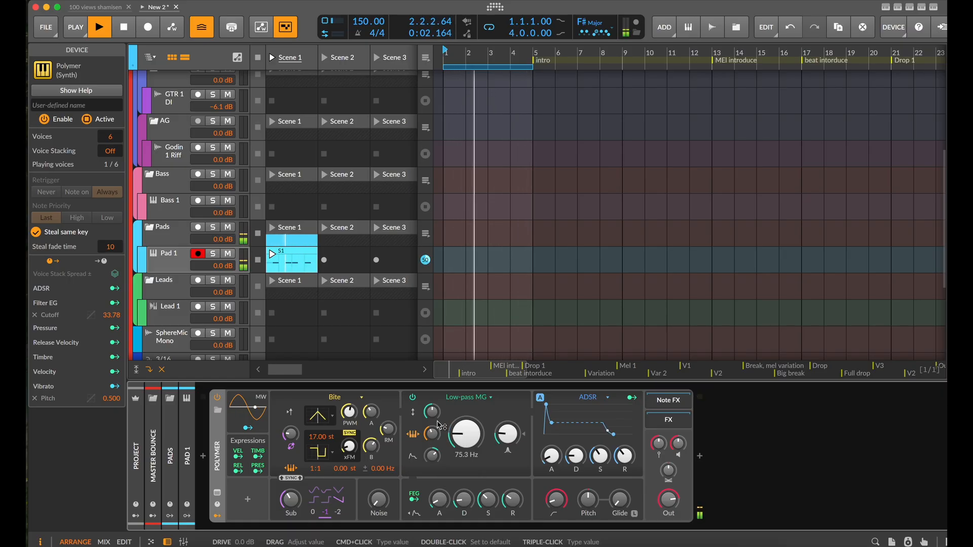
Stop playback and add a new instrument track below Pad 1 in the Pads group
click(269, 271)
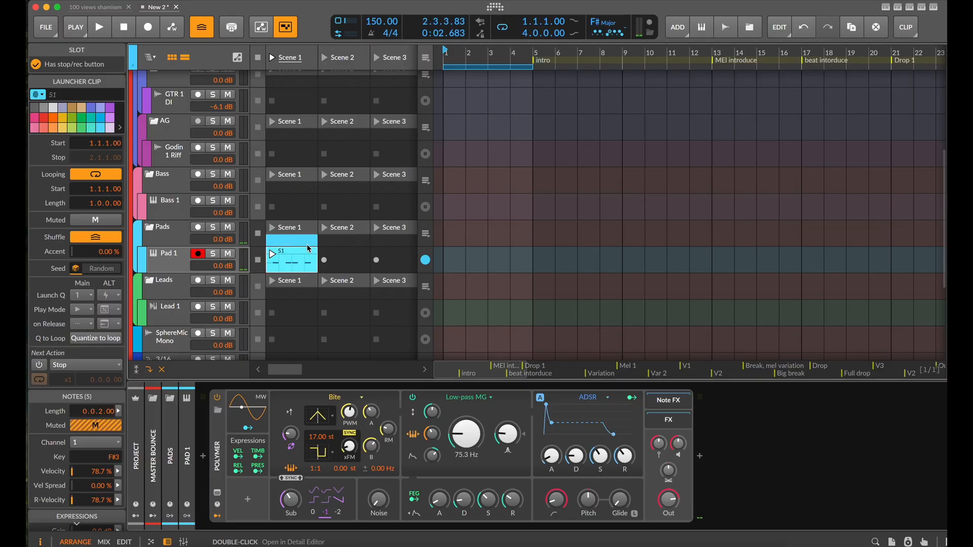
click(167, 264)
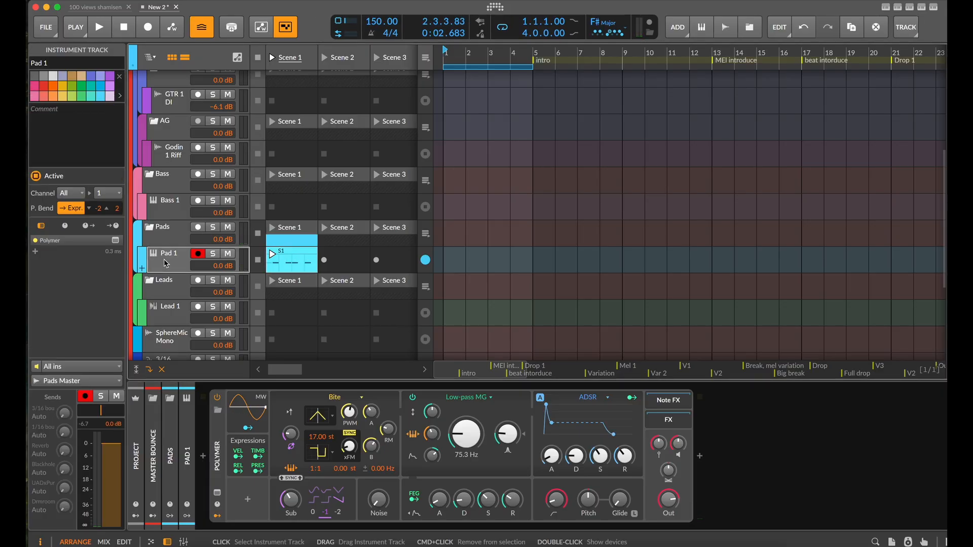
key(super+t)
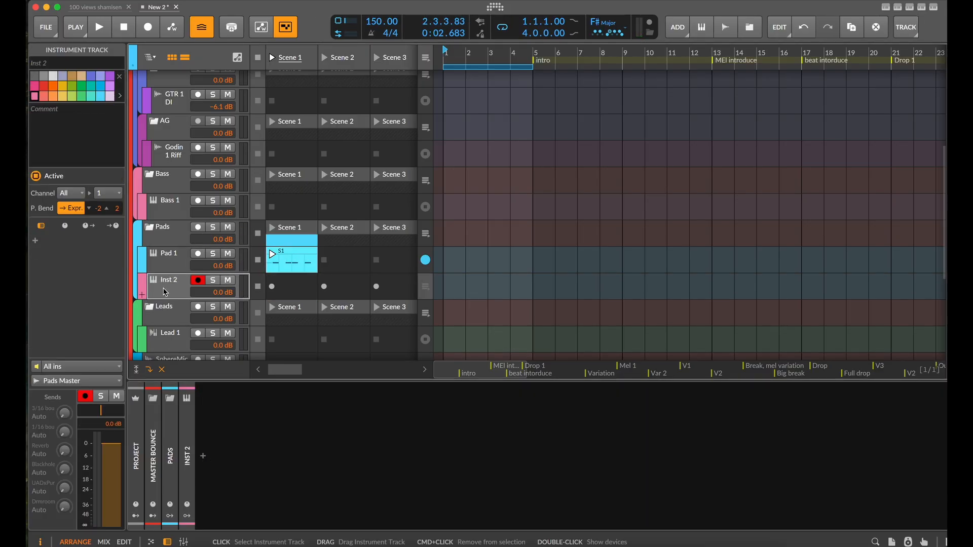
click(118, 384)
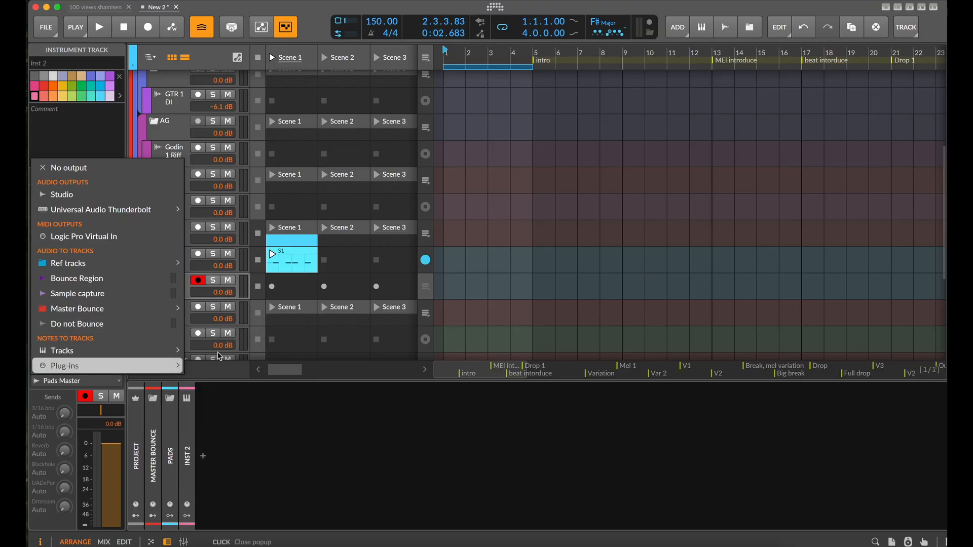
mouse_move(143, 353)
mouse_move(200, 353)
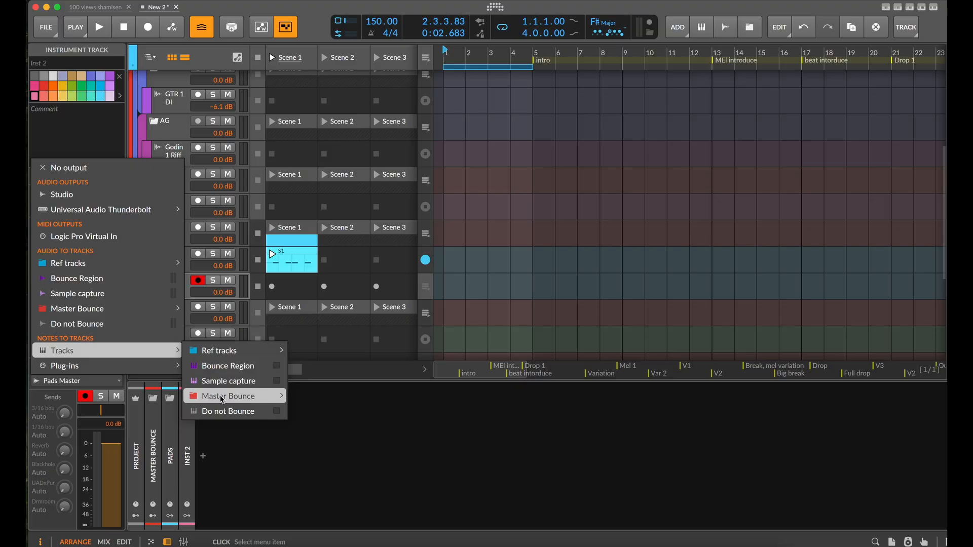
mouse_move(222, 400)
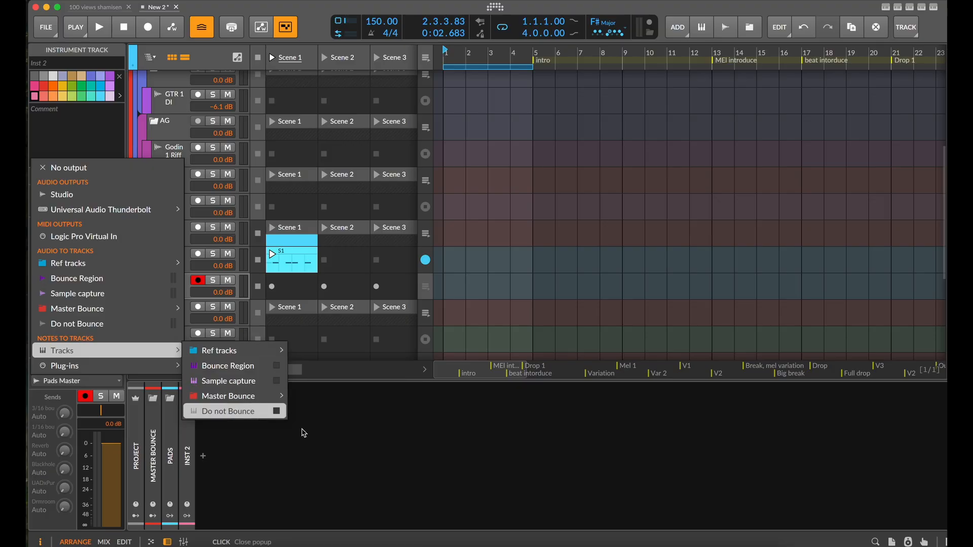
mouse_move(322, 442)
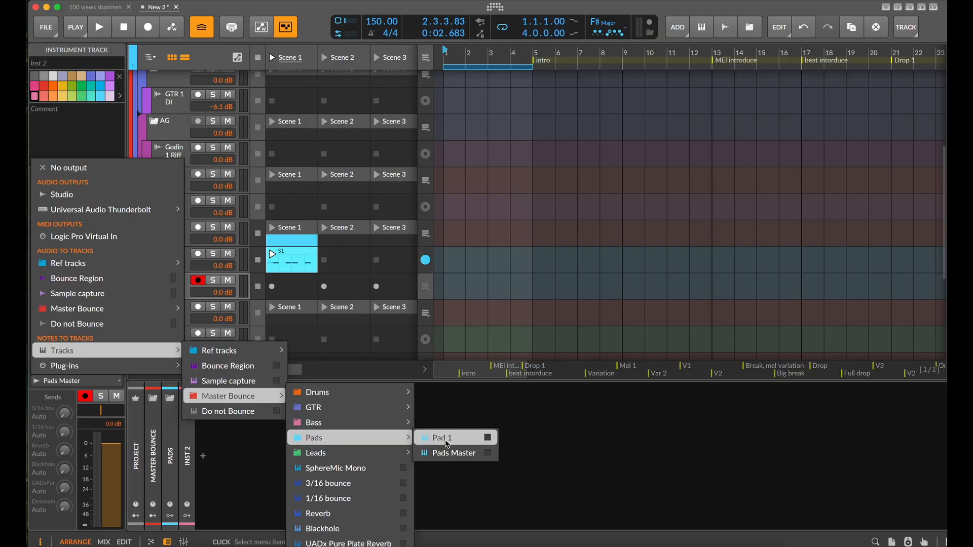
click(354, 236)
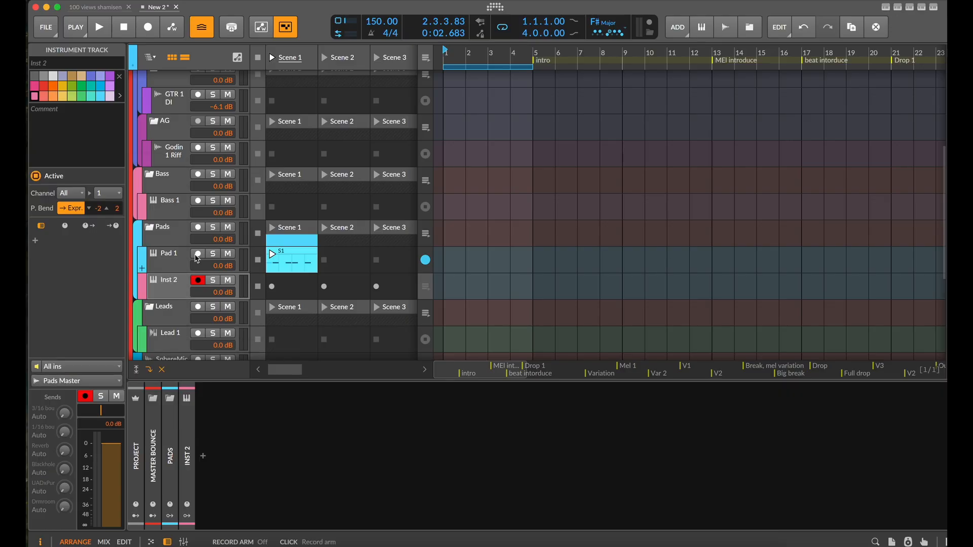
Move Pad 1 and the new instrument track out of the Pads group to sit between the Drums and GTR groups
scroll(189, 263, up, 3)
scroll(174, 281, down, 1)
click(162, 316)
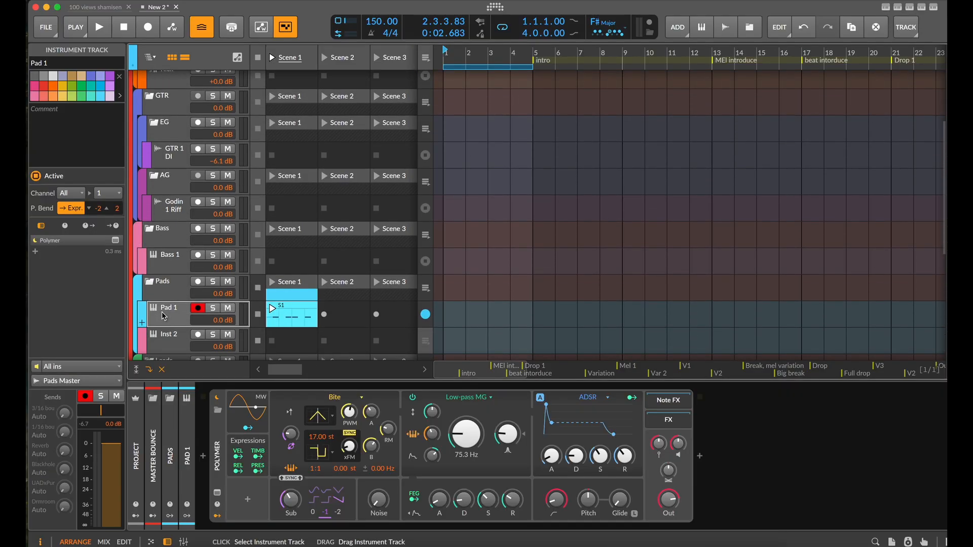
shift+click(170, 340)
drag(178, 314, 171, 190)
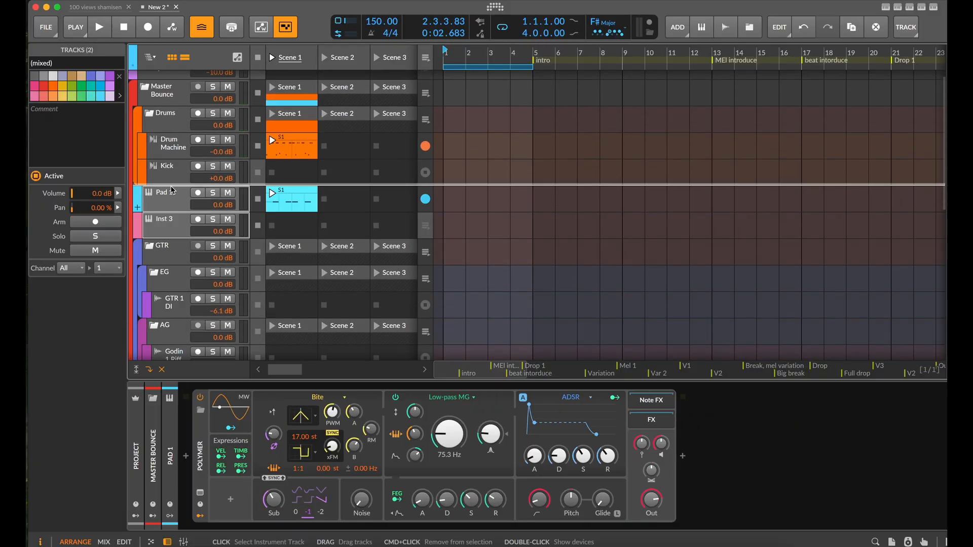
Delete the emptied Pads group track
scroll(186, 196, down, 5)
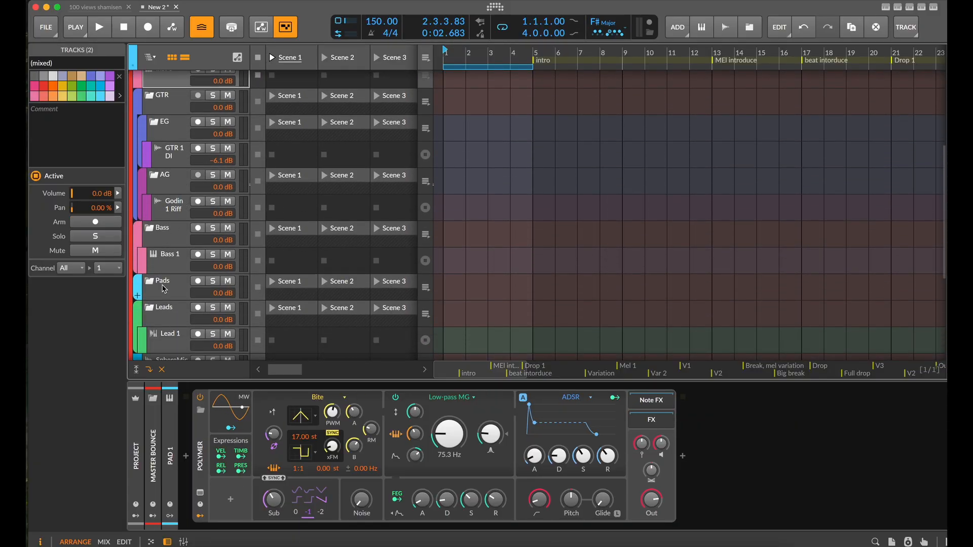
click(165, 290)
key(Delete)
scroll(198, 240, up, 3)
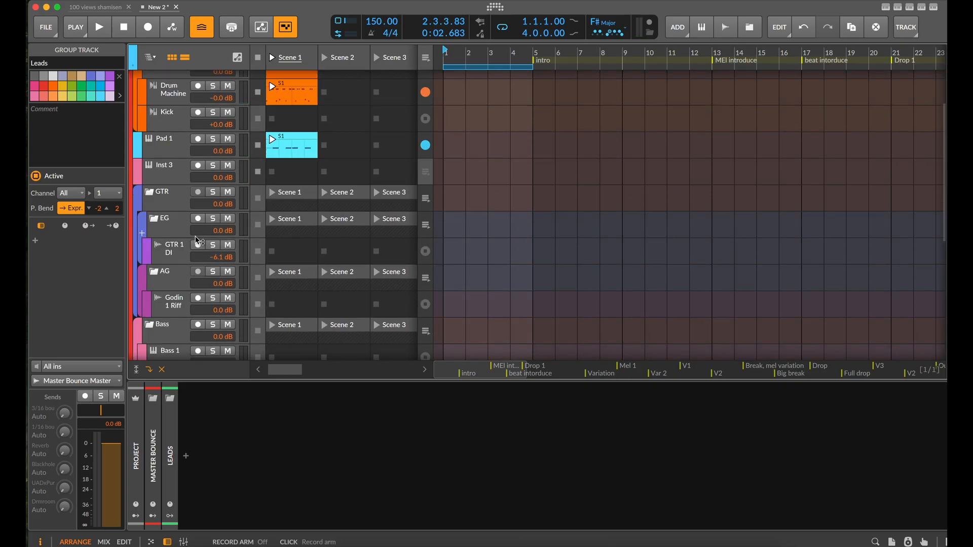
scroll(195, 234, up, 2)
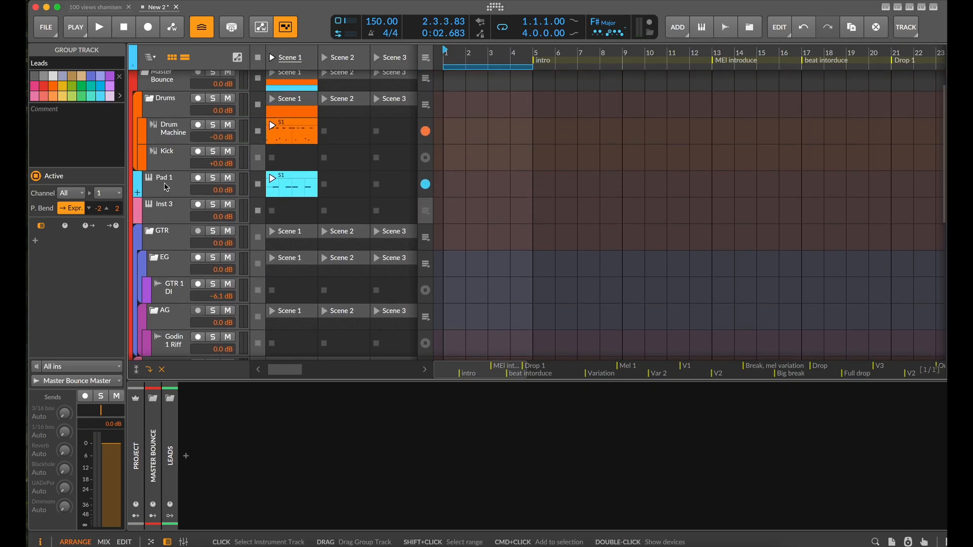
Route the note output of the instrument track below Pad 1 to the Pad 1 track
click(171, 209)
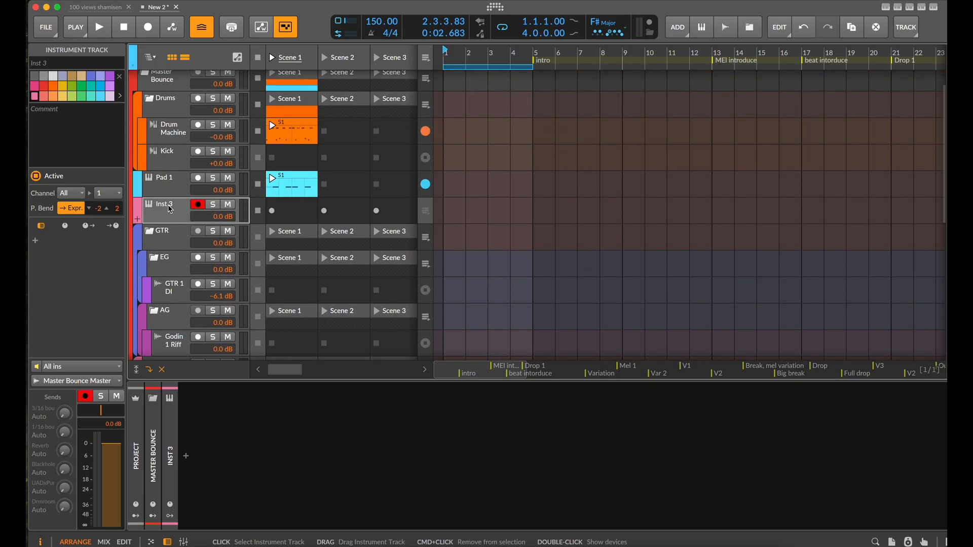
click(108, 382)
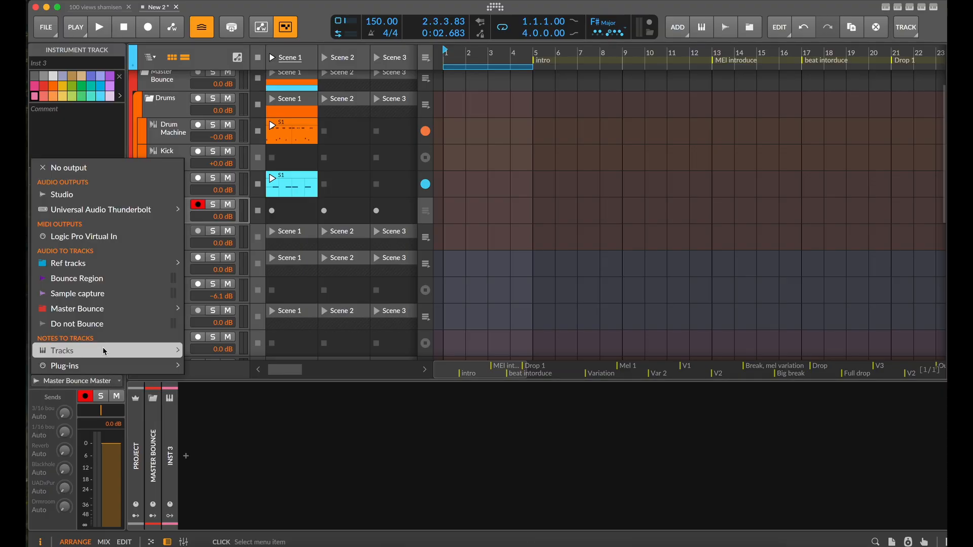
mouse_move(102, 348)
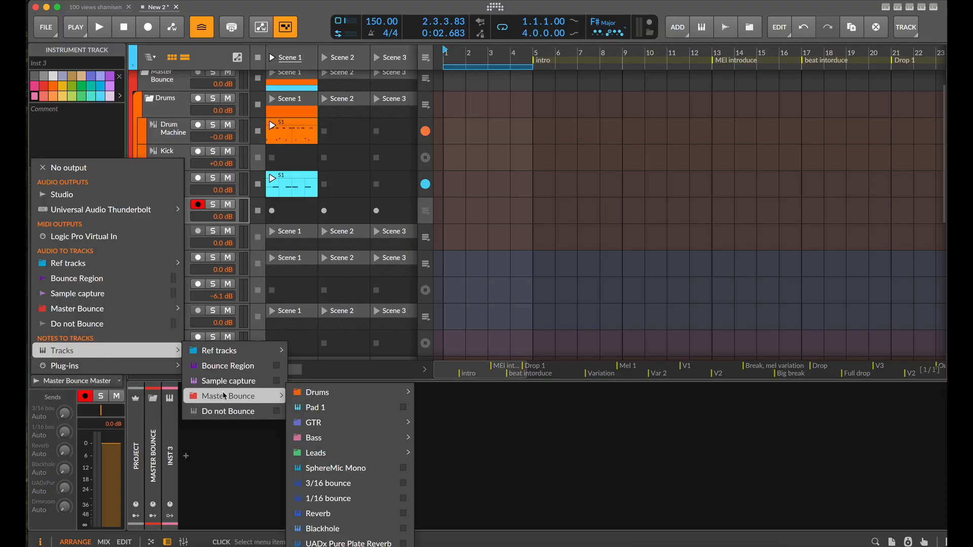
click(324, 413)
Create a Scene 1 clip on the Inst 3 track with a loop length of 1.1.0.00, in a taller note editor
double_click(288, 212)
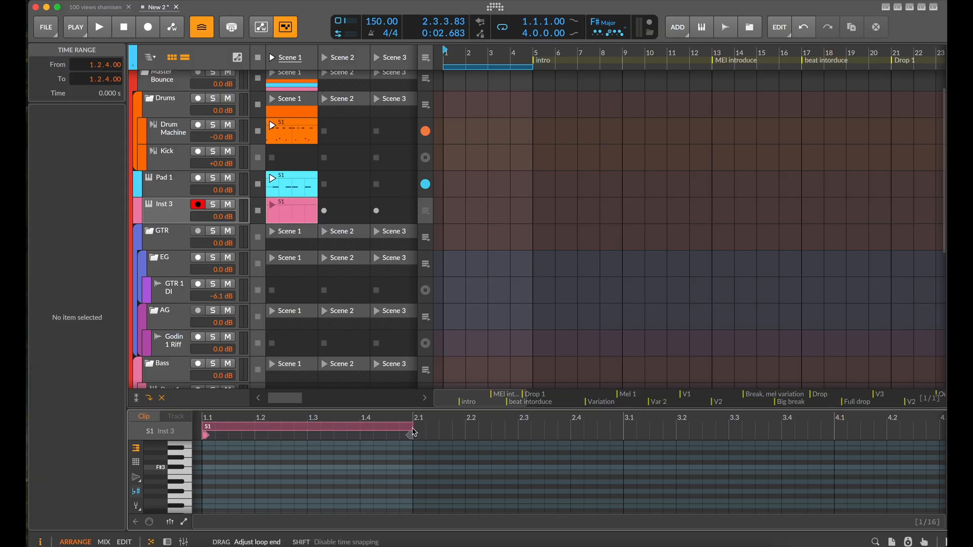
drag(412, 433, 465, 435)
drag(381, 413, 402, 271)
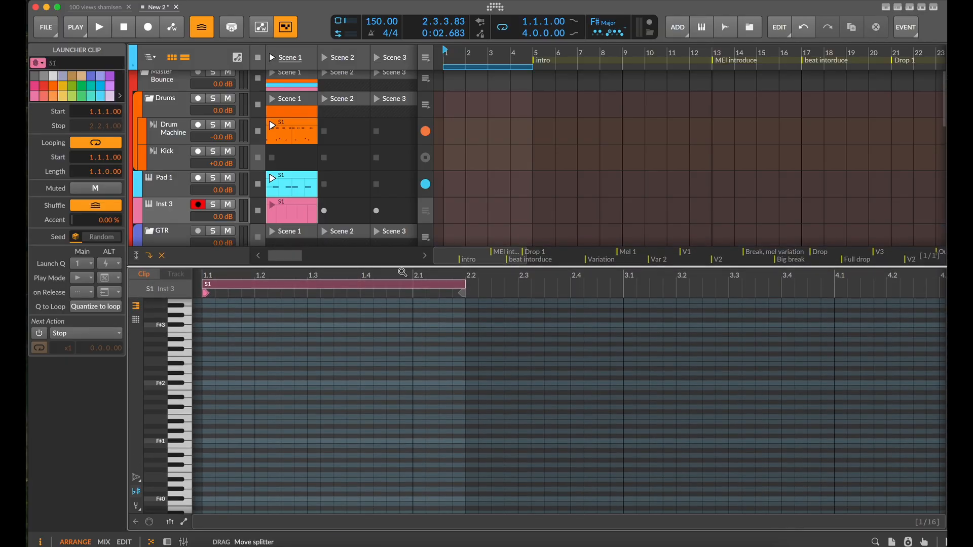
Change the project scale to F# Minor
click(610, 26)
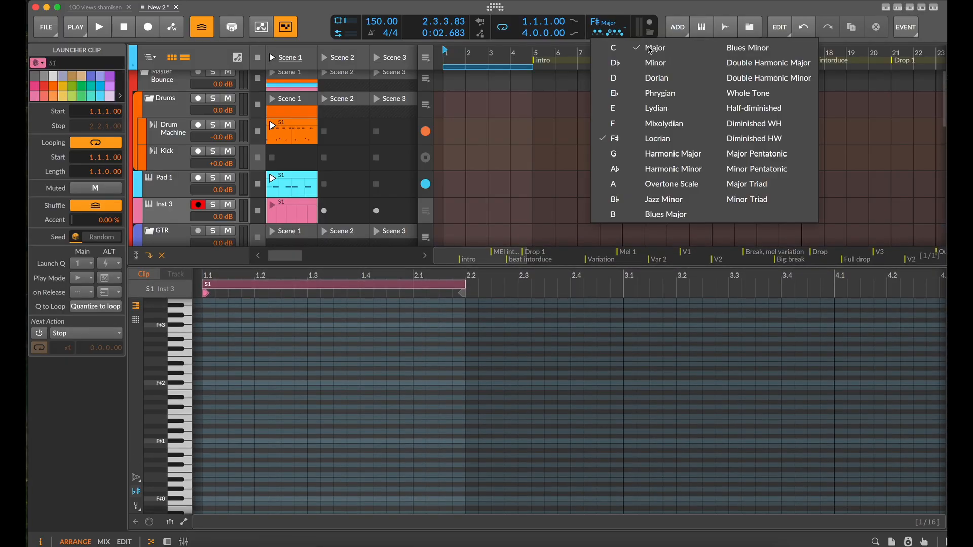
click(654, 62)
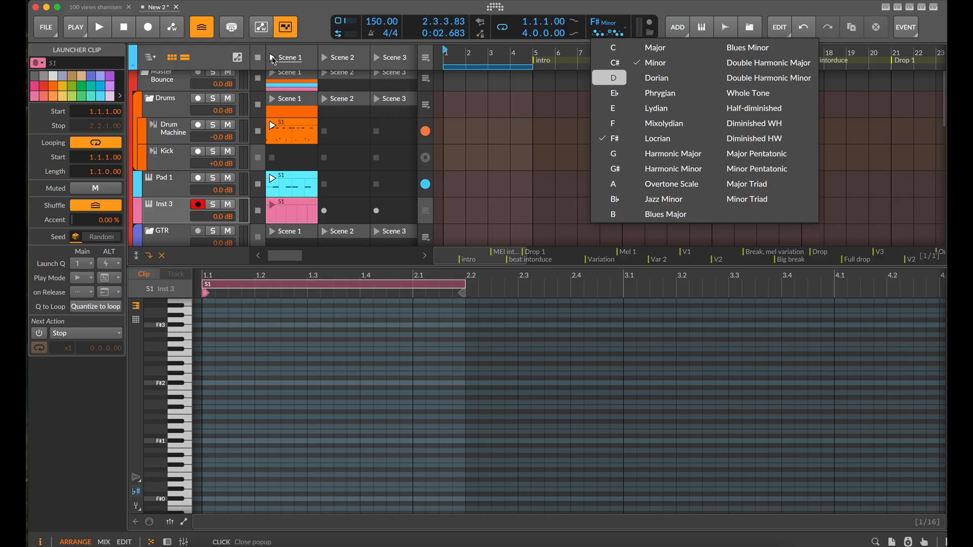
click(277, 321)
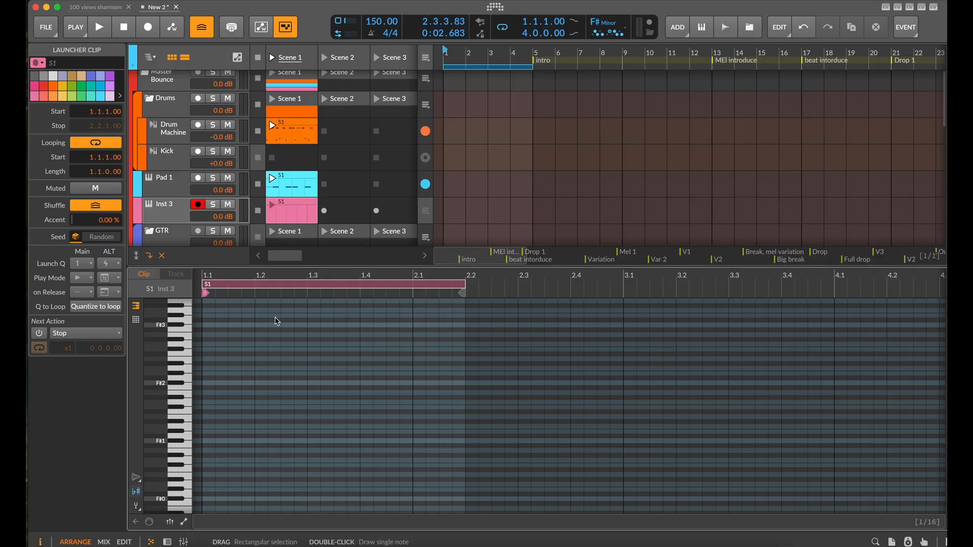
Launch Scene 1 and add a sixteenth-long A3 note at 1.2.3.00 in the Inst 3 clip
click(273, 58)
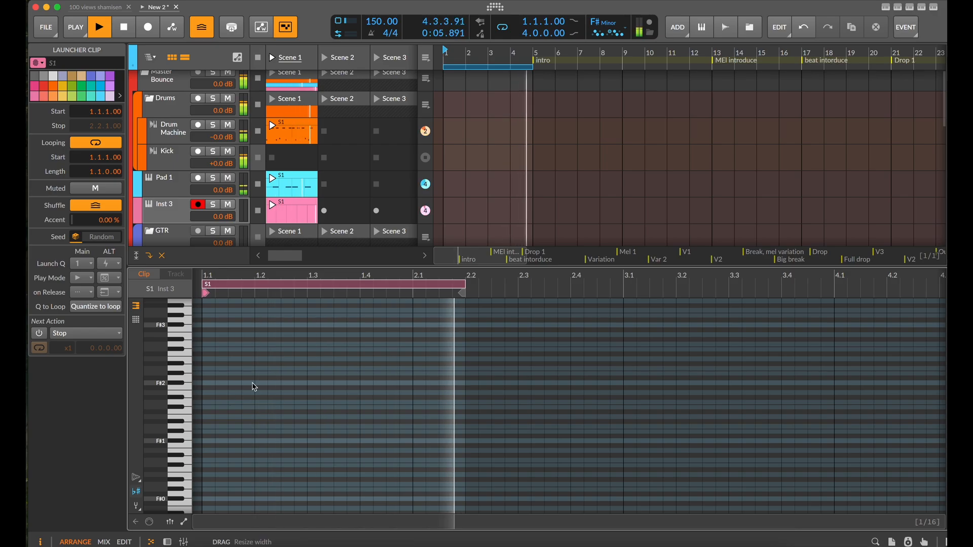
double_click(288, 359)
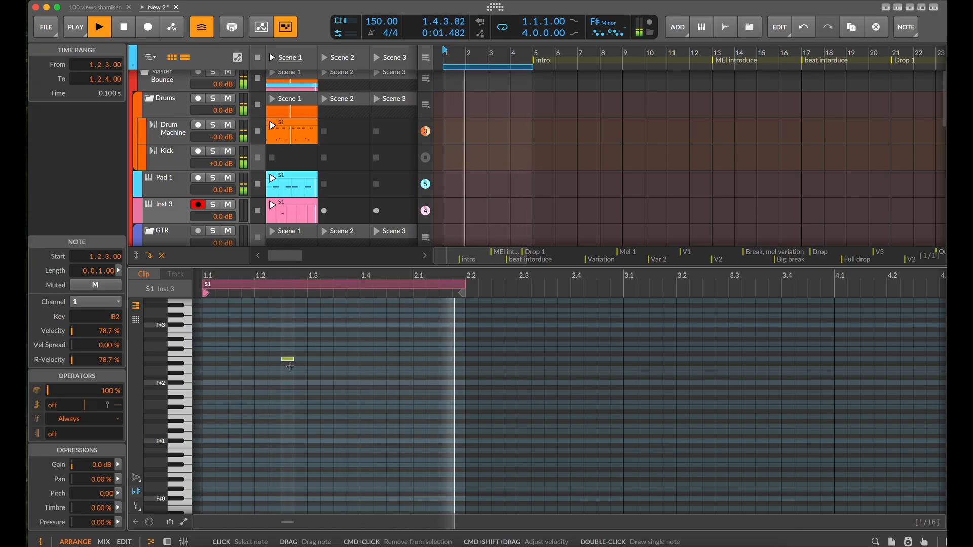
key(shift+Up)
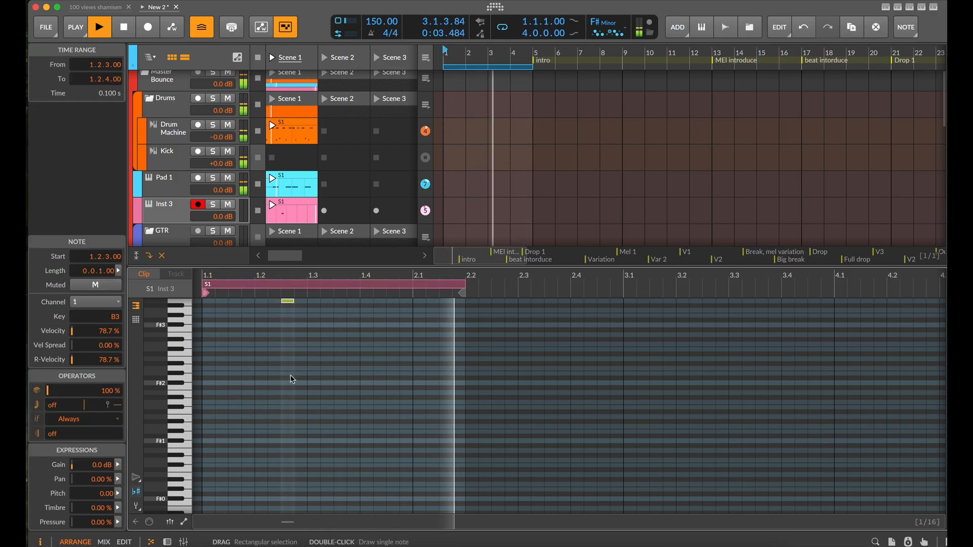
scroll(292, 385, up, 3)
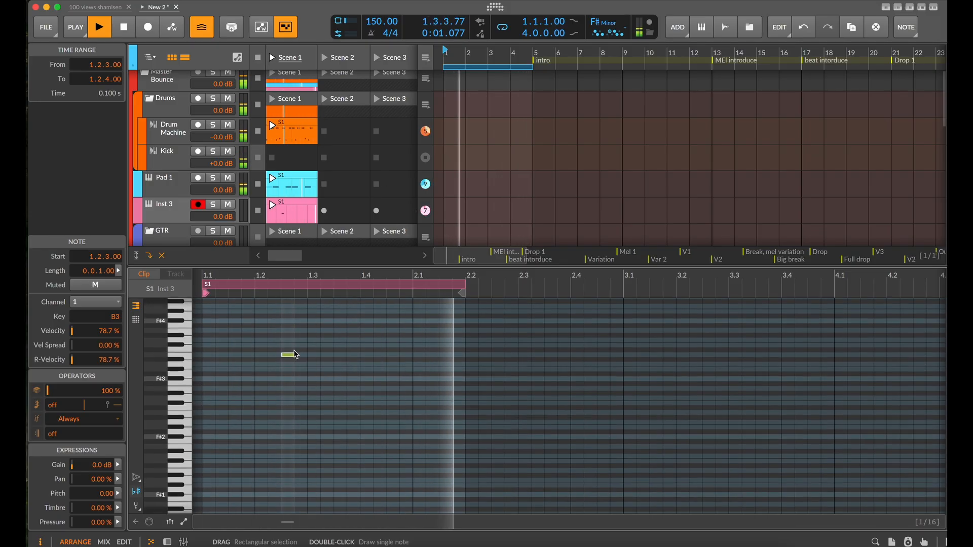
drag(293, 355, 293, 364)
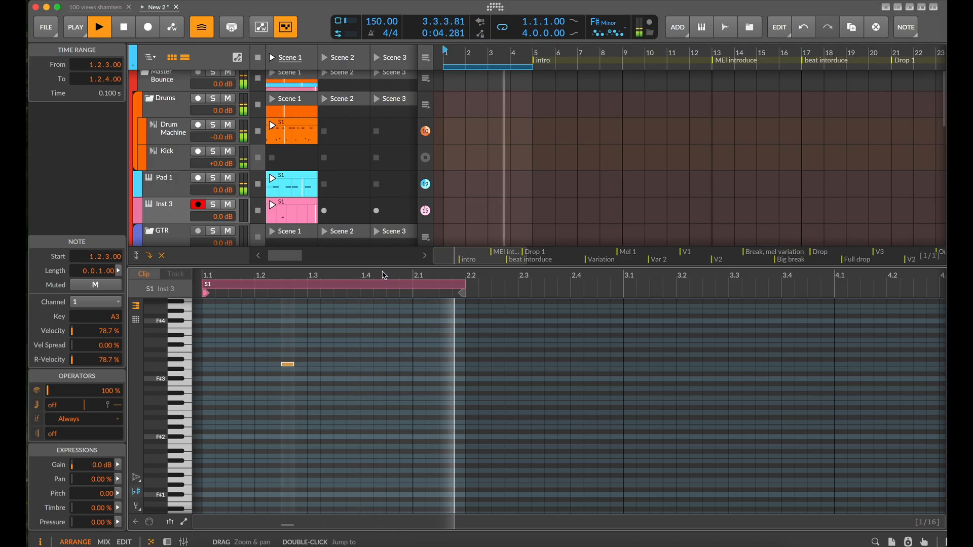
Stop playback and compare the loop lengths of the Inst 3 and Pad 1 clips in a smaller note editor
key(space)
drag(397, 268, 389, 312)
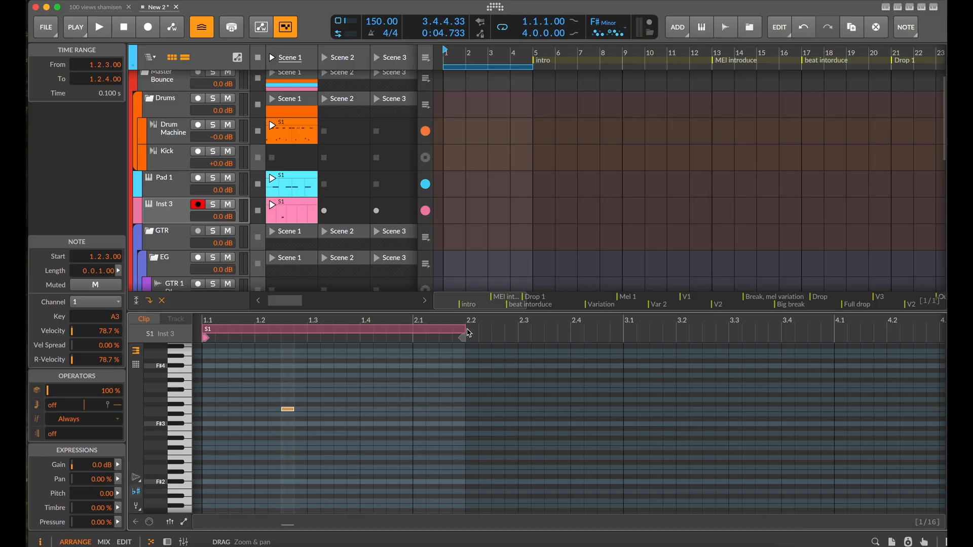
mouse_move(466, 332)
mouse_down()
mouse_move(418, 335)
mouse_move(469, 332)
mouse_up()
scroll(469, 331, down, 3)
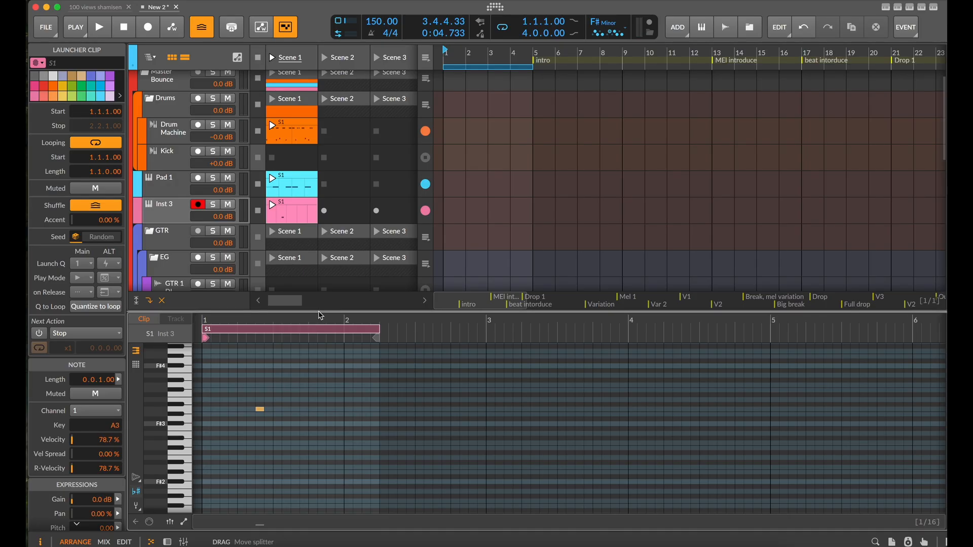
drag(331, 314, 331, 395)
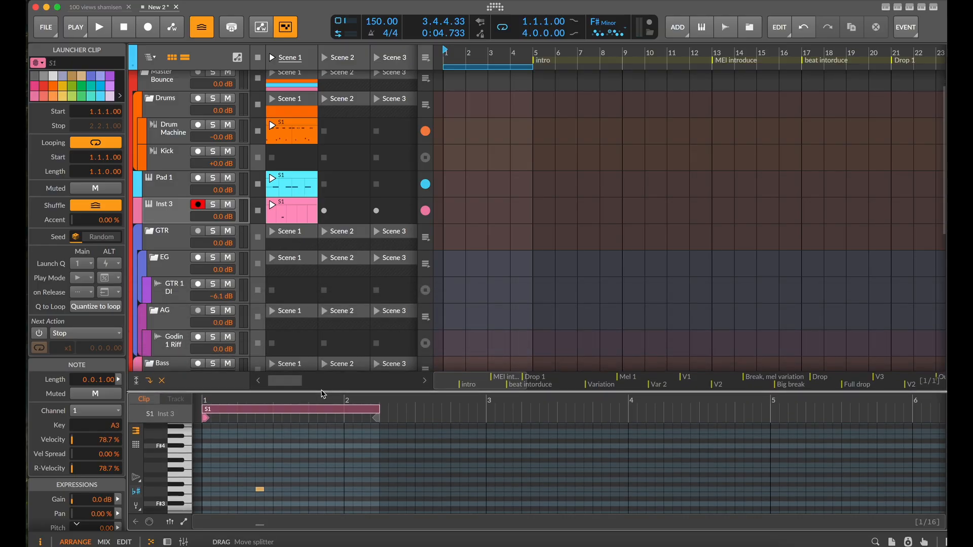
click(291, 185)
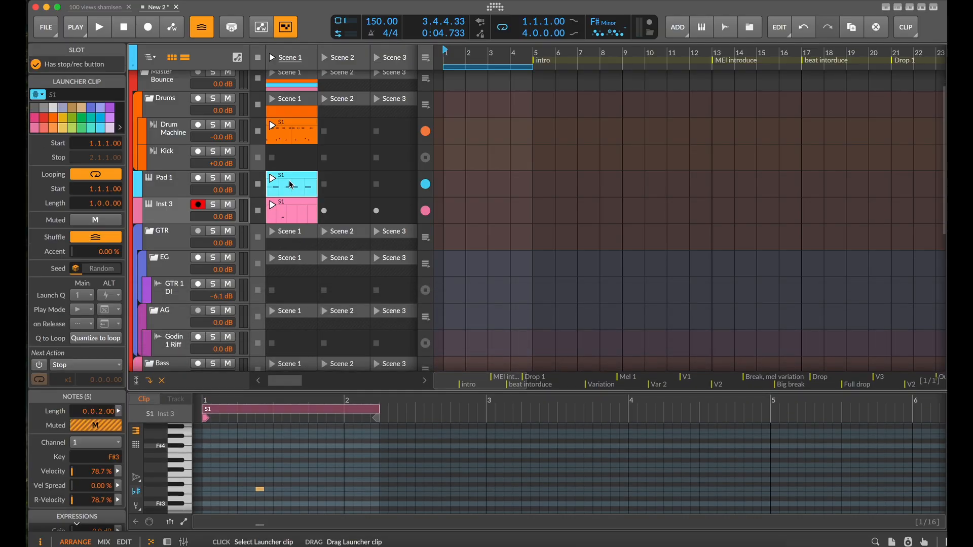
scroll(374, 469, down, 3)
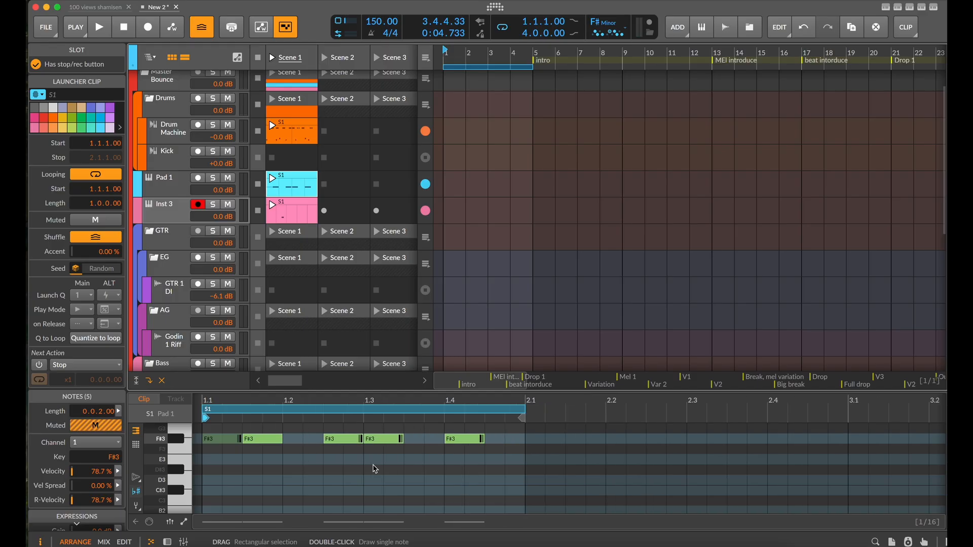
Duplicate the Inst 3 track and shorten the copy's Scene 1 clip loop to three beats, ending at 1.4
click(180, 212)
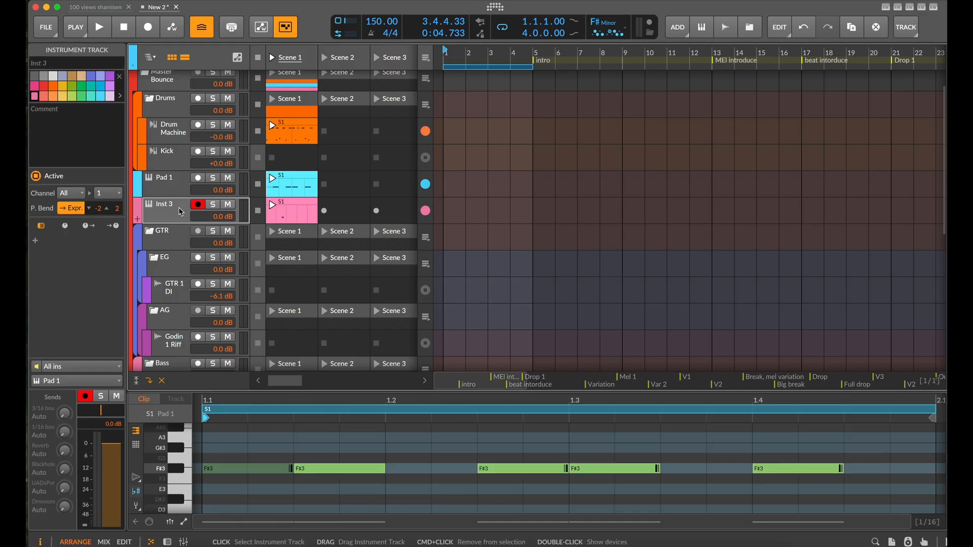
key(super+d)
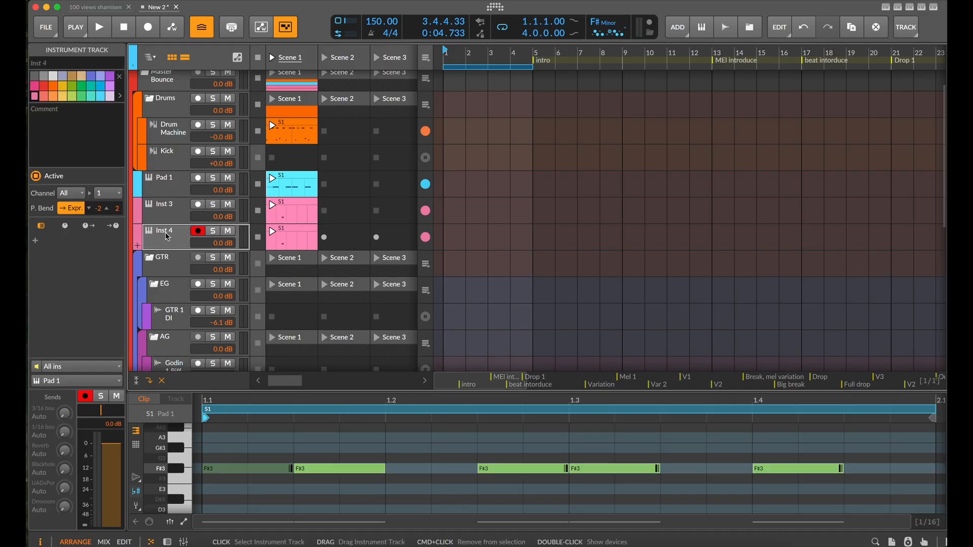
click(275, 238)
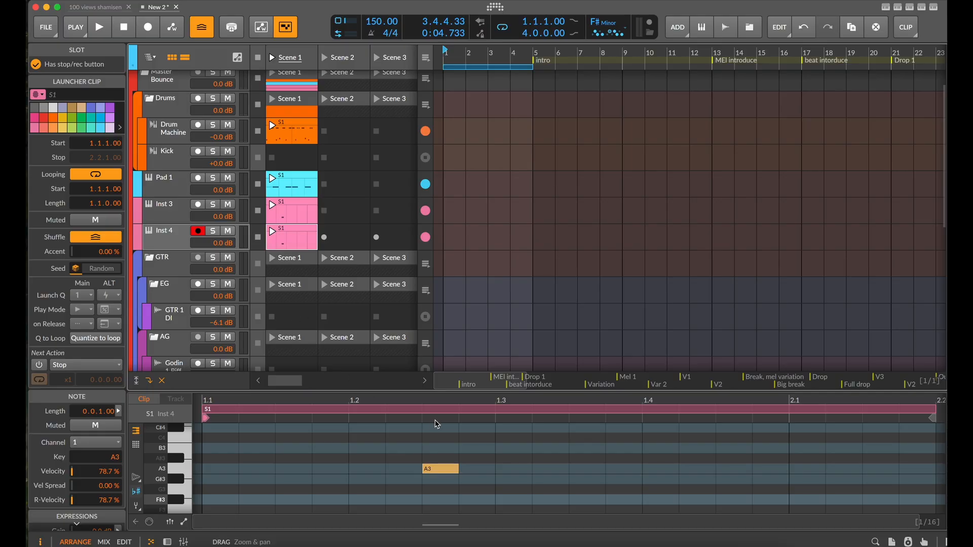
scroll(437, 423, down, 3)
drag(451, 419, 381, 422)
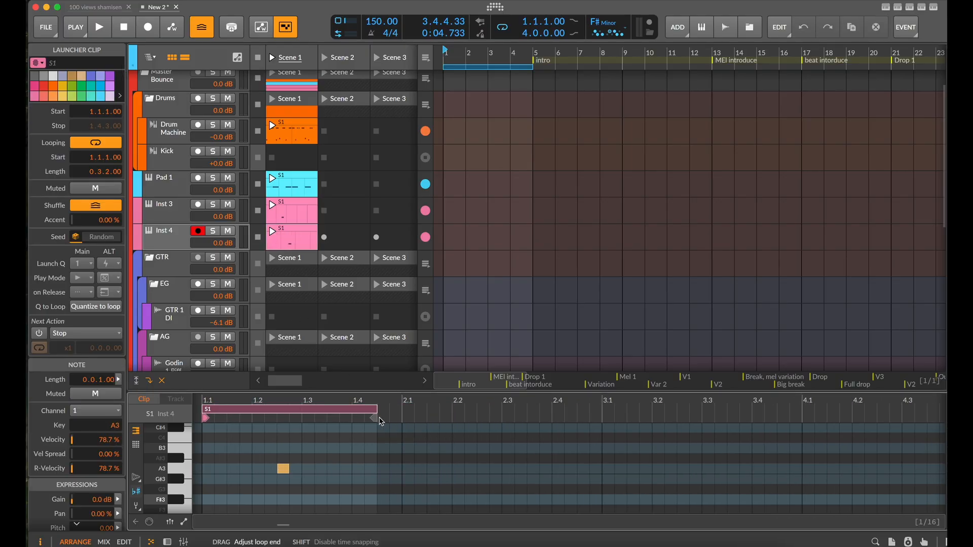
Move the note in the duplicated track's clip to C#4 at 1.3.3.00, and play the groove briefly to check it
click(283, 472)
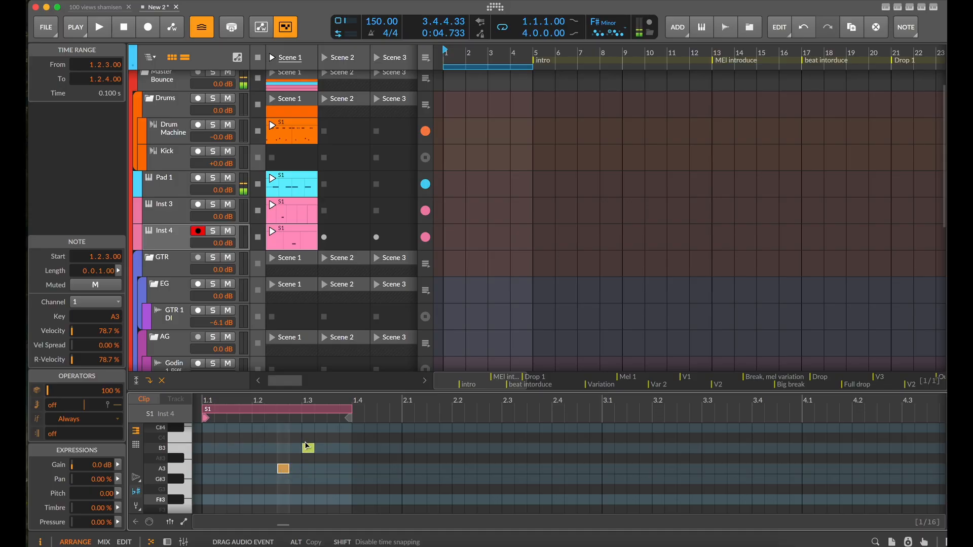
drag(308, 447, 345, 447)
key(space)
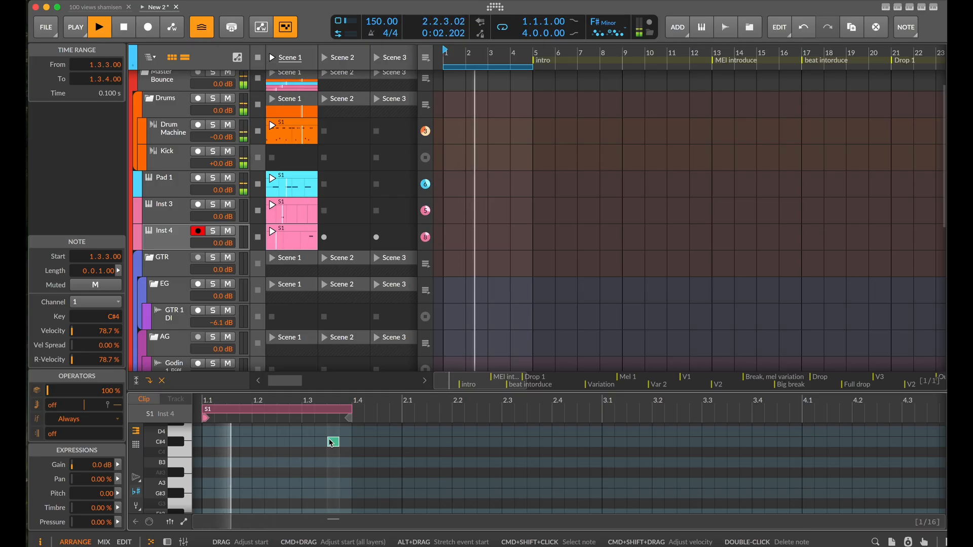
key(space)
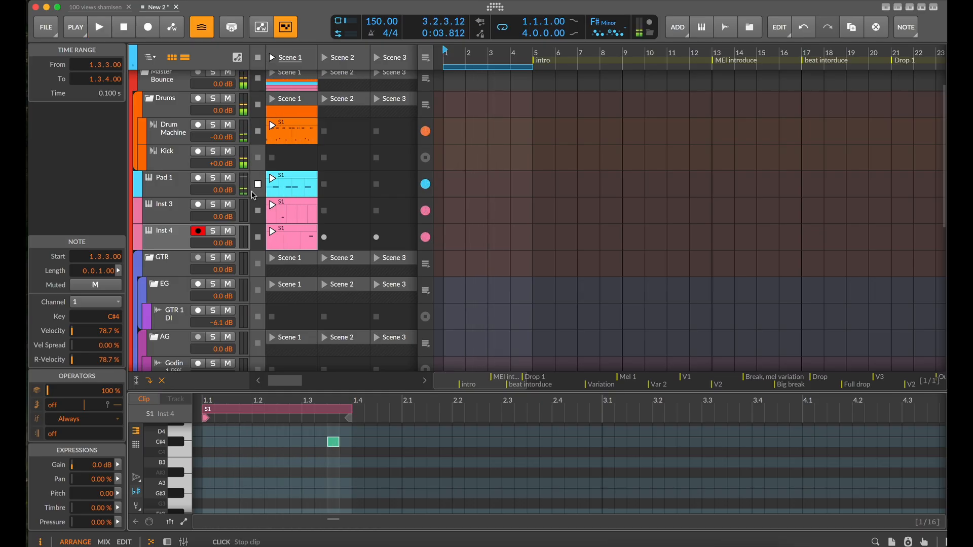
Duplicate the Inst 4 track and enlarge the note editor showing the Inst 4 clip
scroll(309, 215, down, 3)
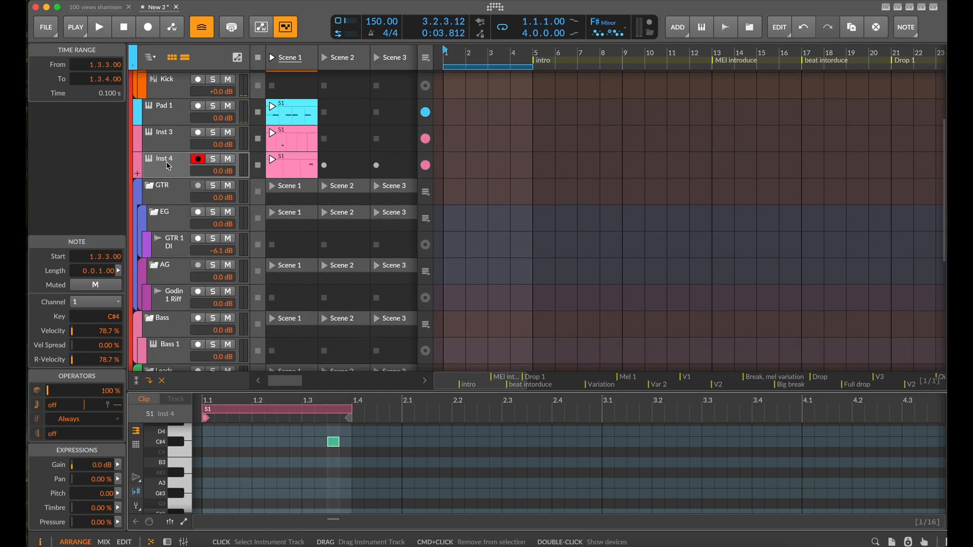
key(super+d)
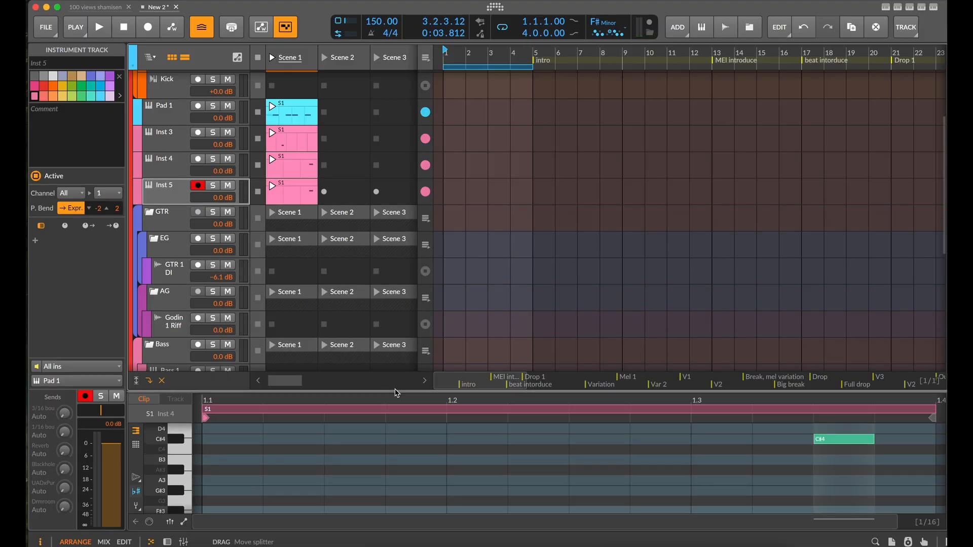
drag(395, 392, 395, 145)
scroll(548, 316, down, 5)
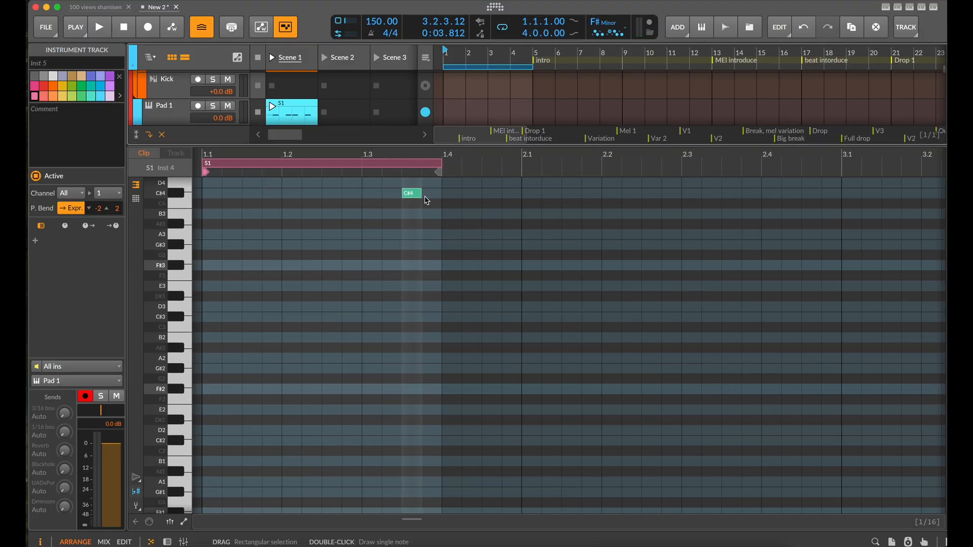
Transpose the note in the Inst 4 clip down an octave to C#3 and set the clip's loop length to 1.3.2.00
click(420, 194)
key(shift+Down)
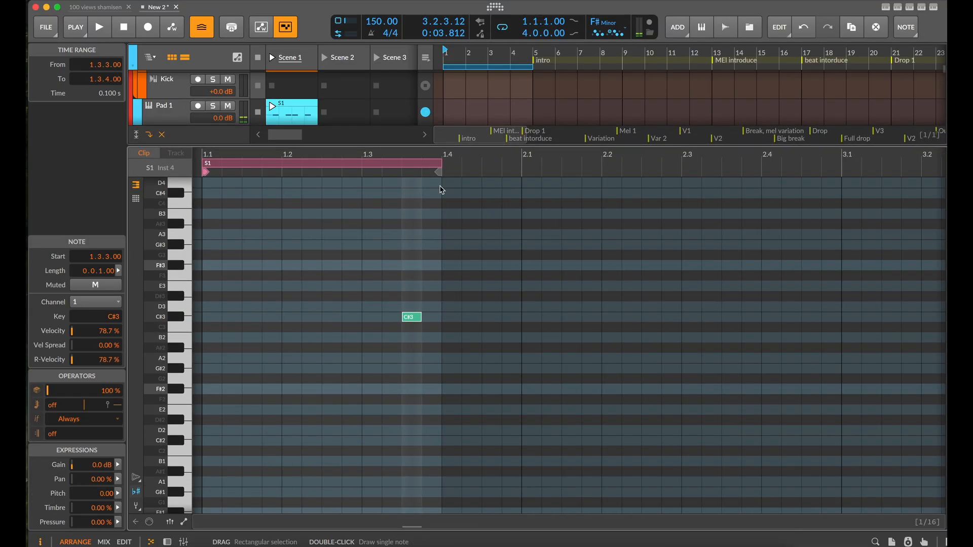
mouse_move(442, 168)
mouse_down()
mouse_move(841, 165)
mouse_move(803, 166)
mouse_up()
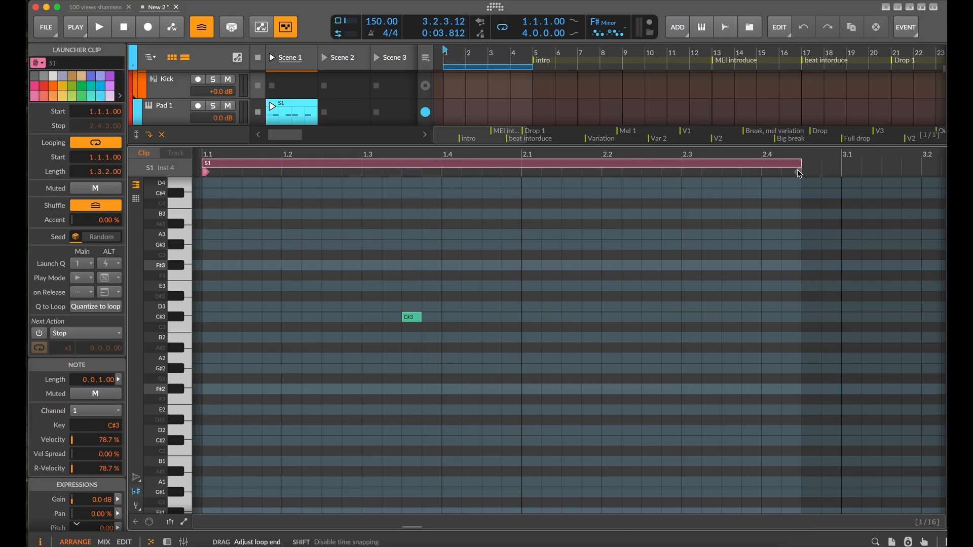
Move the note in the Inst 4 clip to E3 at 2.4.1.00 and audition it during playback, also one octave lower
click(360, 320)
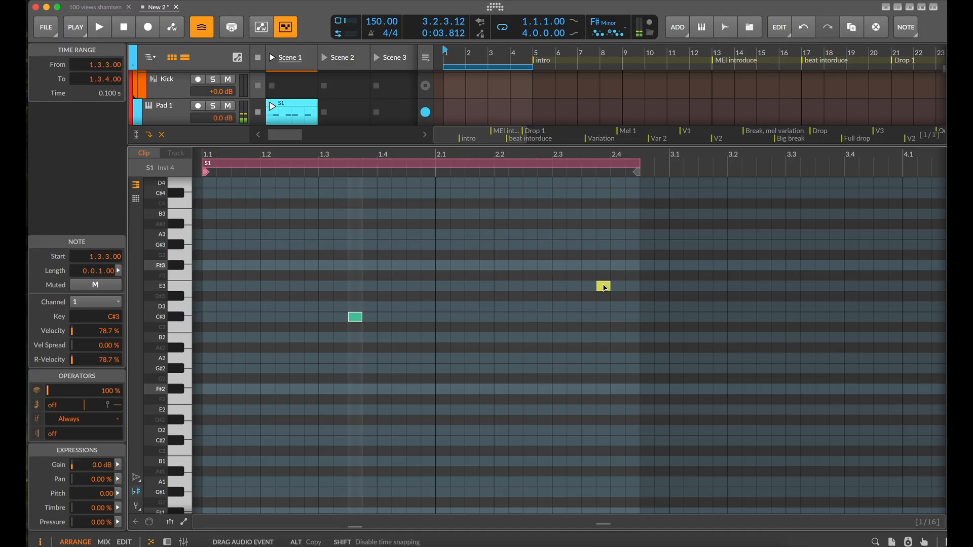
drag(604, 288, 602, 294)
key(space)
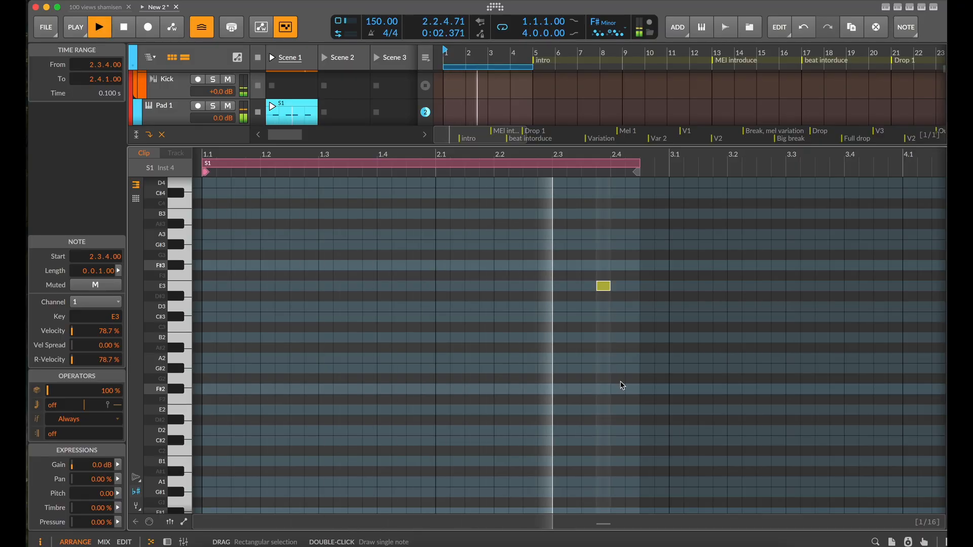
key(Right)
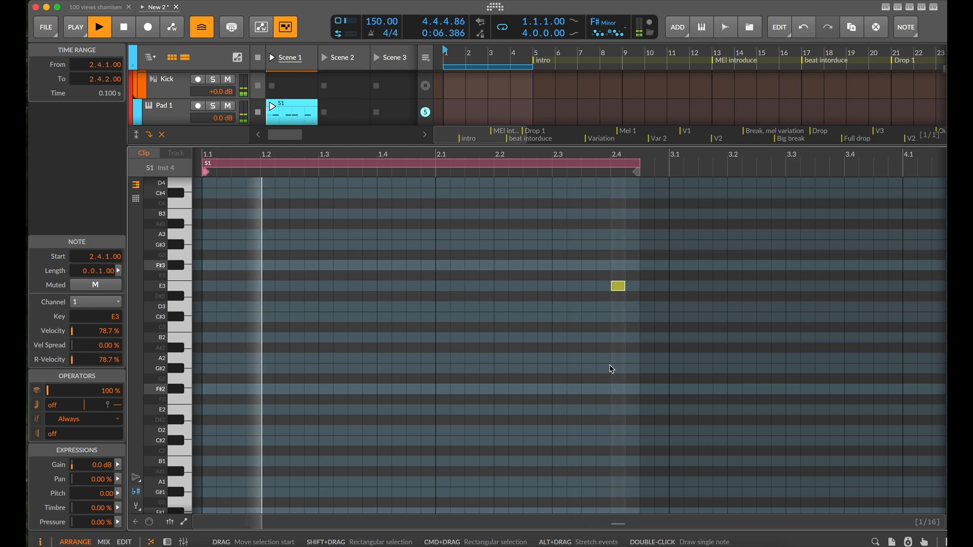
key(shift+Down)
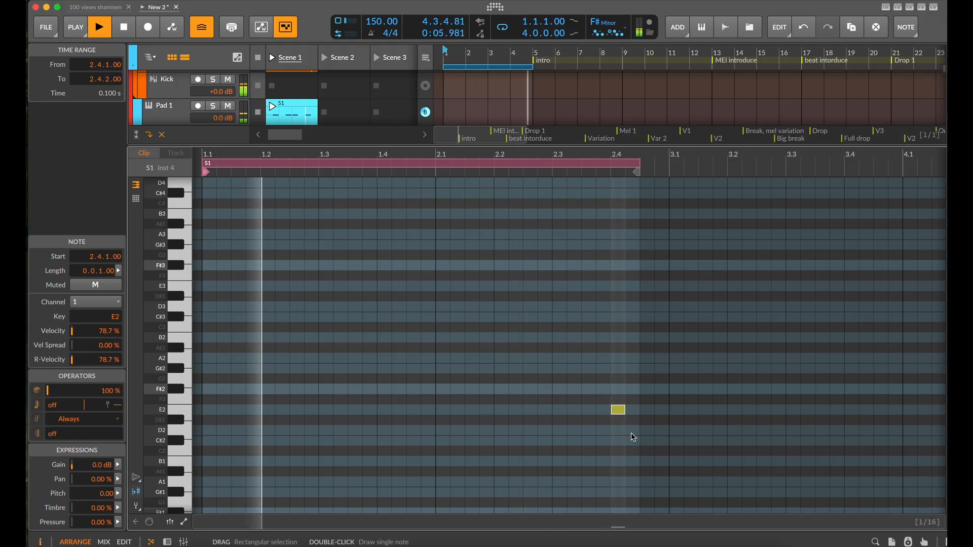
key(shift+Up)
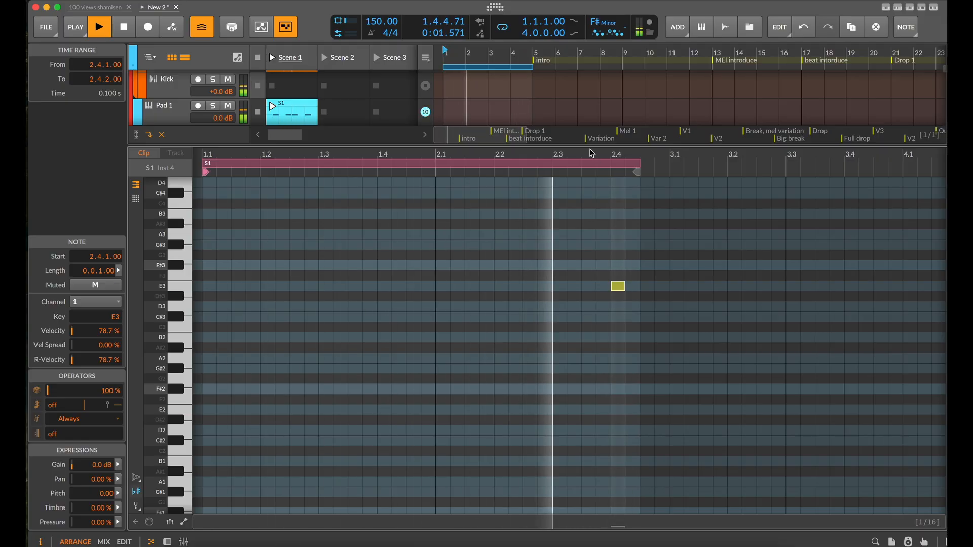
Stop playback in a smaller note editor, duplicate the Inst 5 track and open the copy's Scene 1 clip
drag(582, 147, 582, 368)
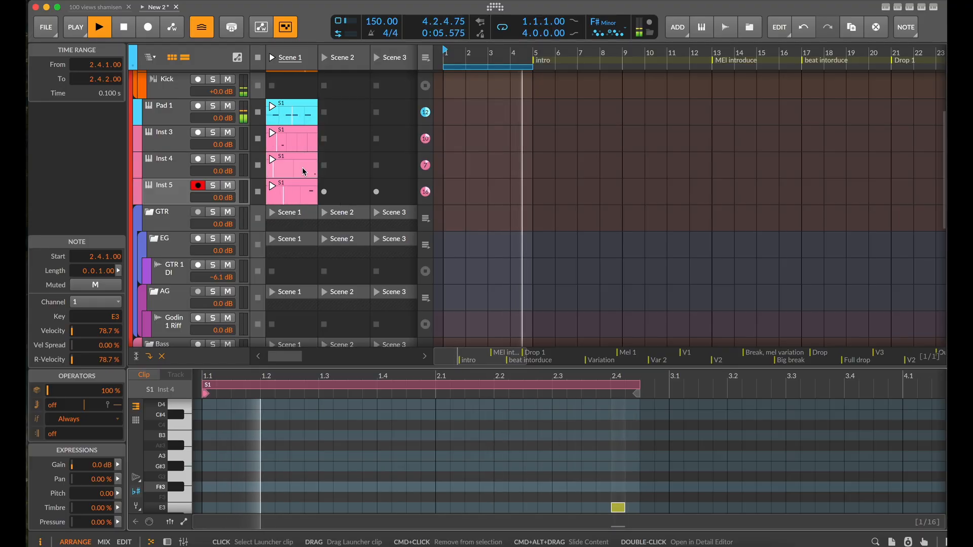
scroll(248, 172, down, 1)
key(space)
click(182, 172)
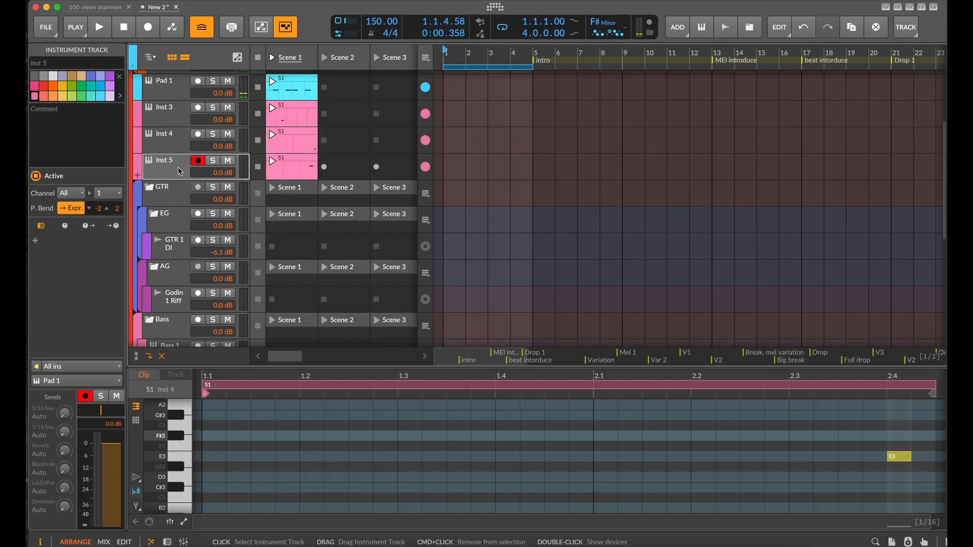
key(super+d)
click(299, 197)
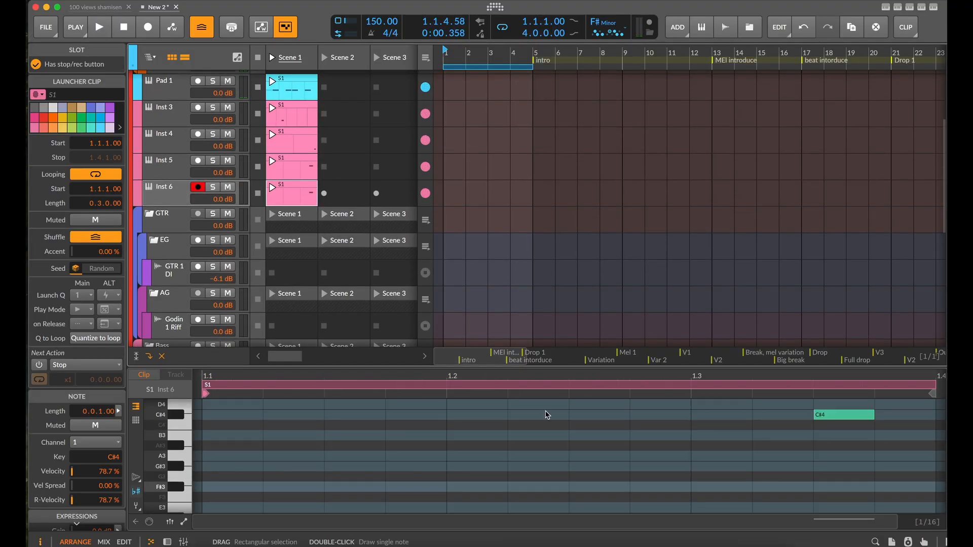
scroll(435, 429, down, 2)
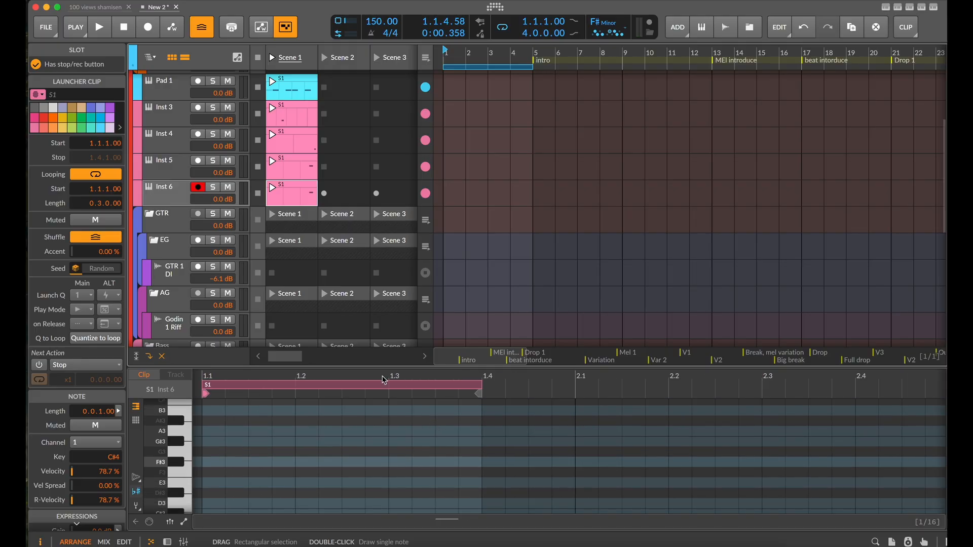
Reorder the duplicated instrument tracks so the one with the E3 clip sits between the two with C#4 clips
click(300, 168)
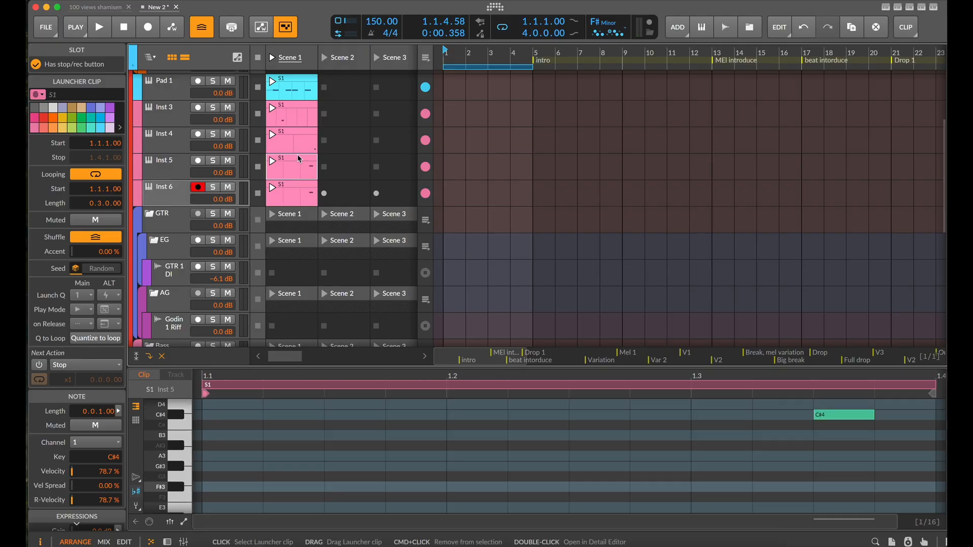
click(298, 145)
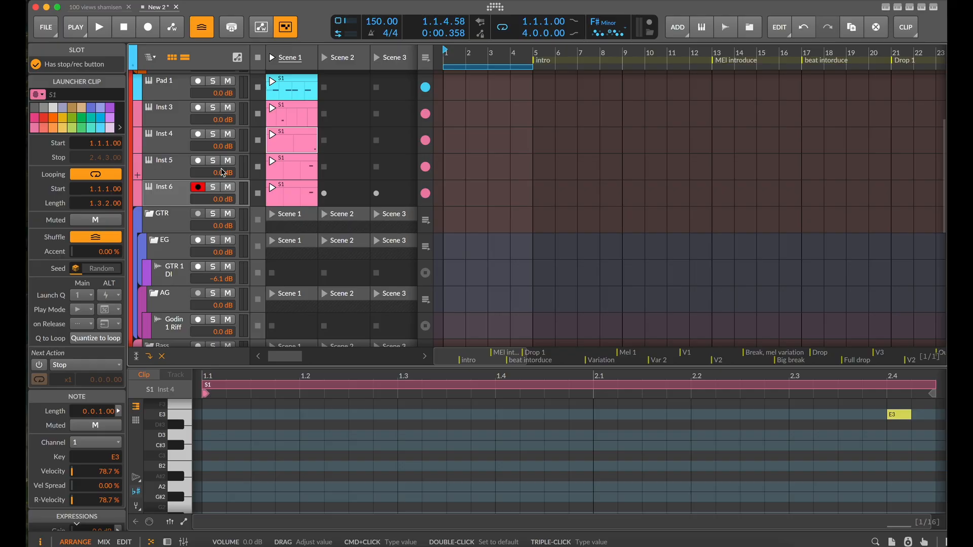
click(179, 167)
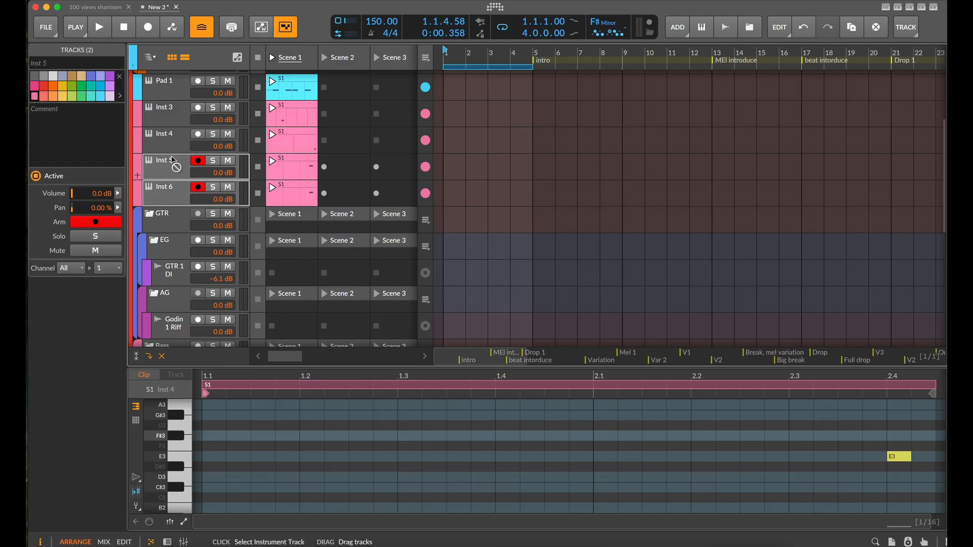
drag(172, 160, 172, 128)
click(310, 198)
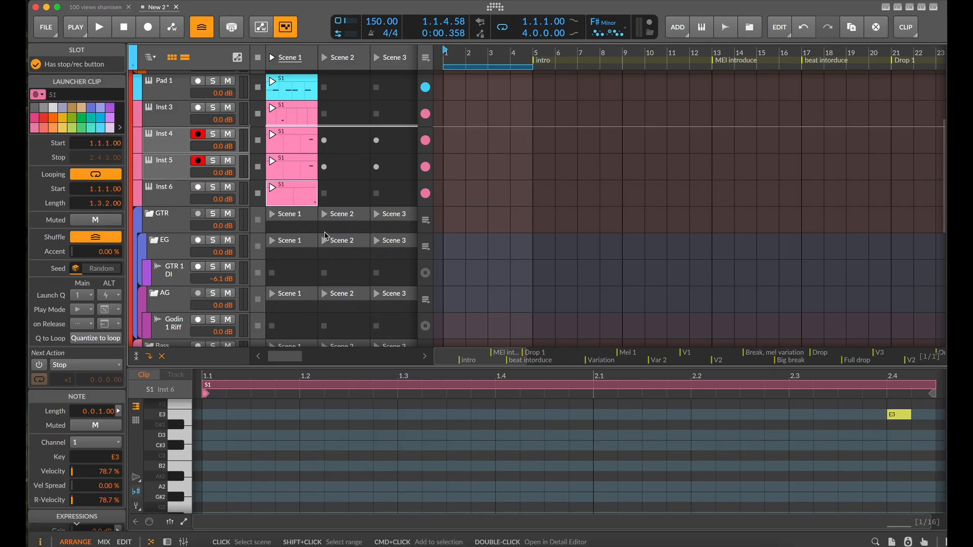
double_click(181, 173)
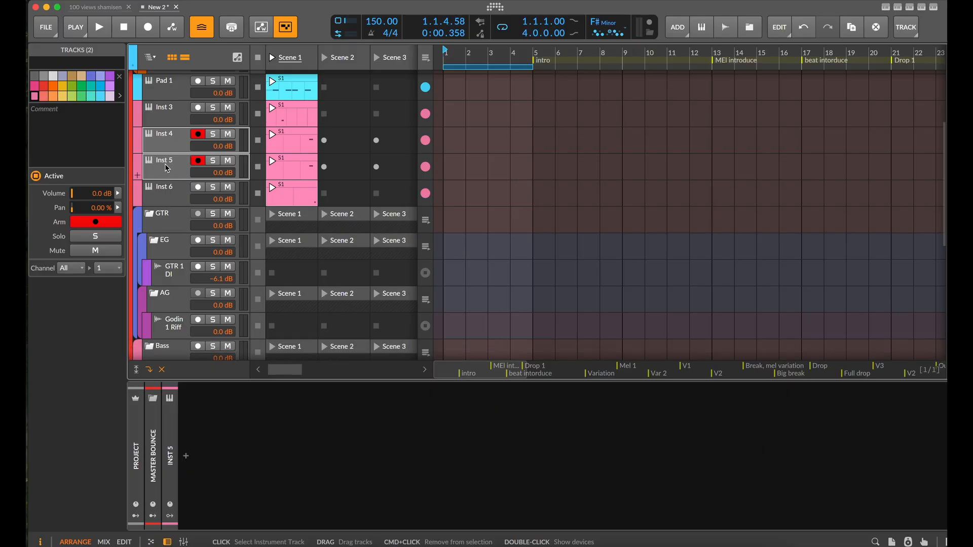
click(165, 168)
drag(168, 187, 176, 165)
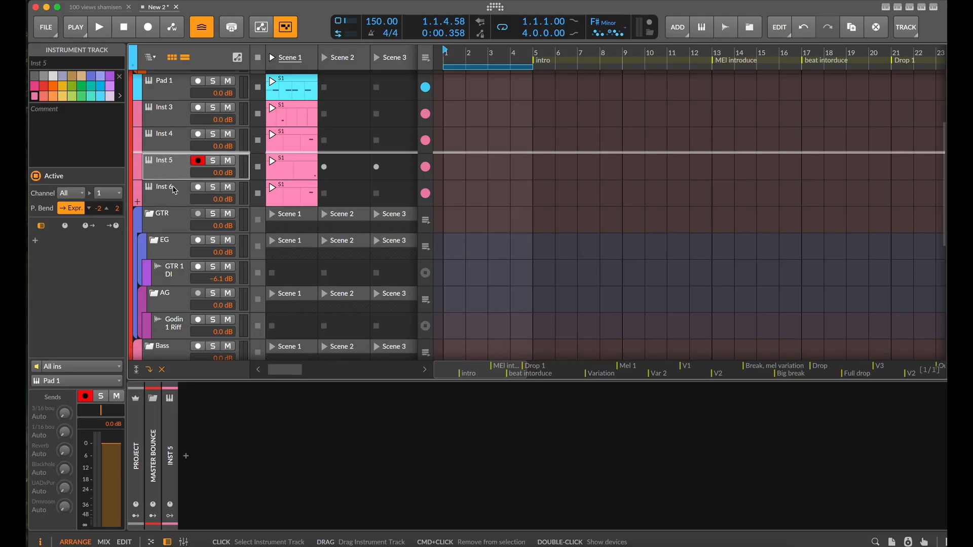
Open the Inst 6 track's Scene 1 clip and lengthen its loop to six beats, ending at 2.3
click(174, 191)
double_click(296, 198)
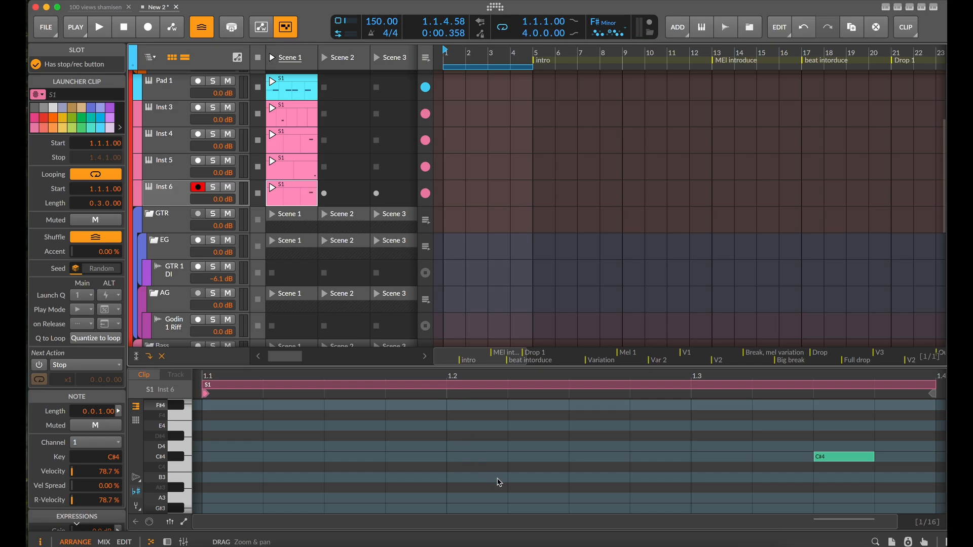
scroll(497, 479, down, 5)
scroll(487, 396, down, 2)
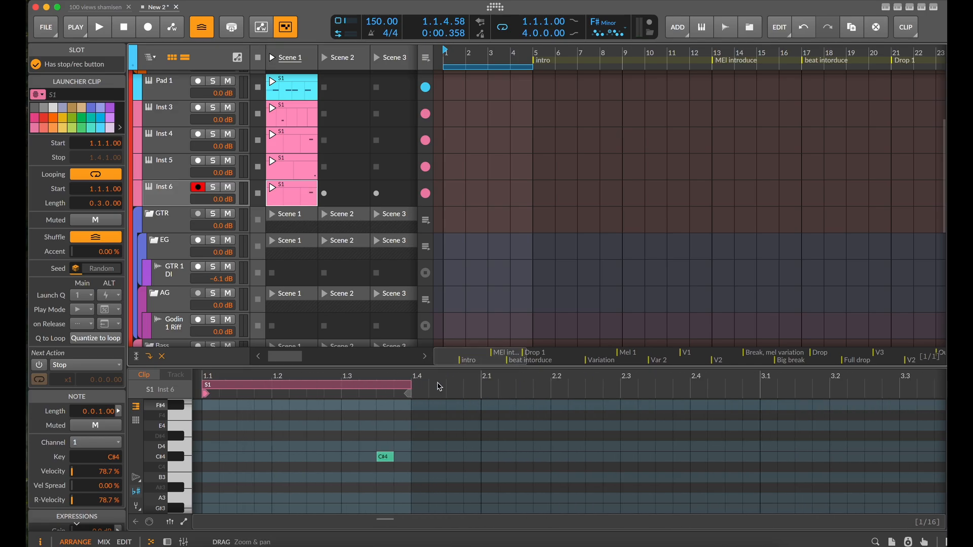
drag(412, 389, 623, 401)
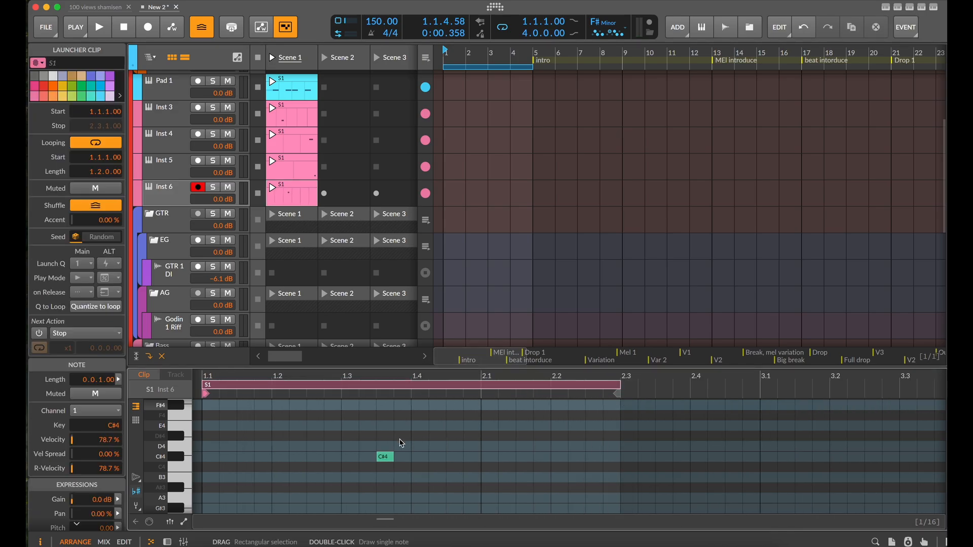
Move the note in the Inst 6 clip to G#4 at 1.2.3.00 and start playback to hear it
double_click(263, 447)
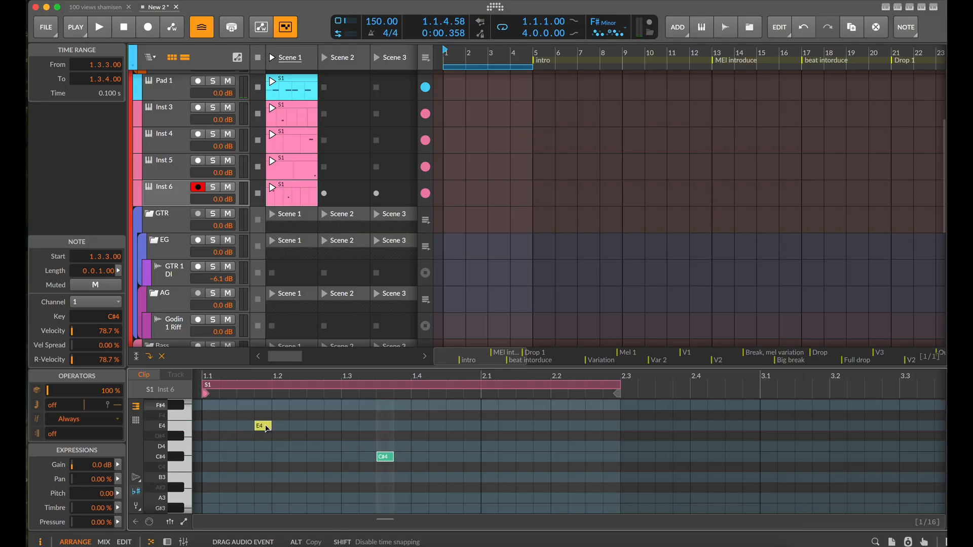
scroll(265, 425, up, 3)
drag(265, 426, 249, 430)
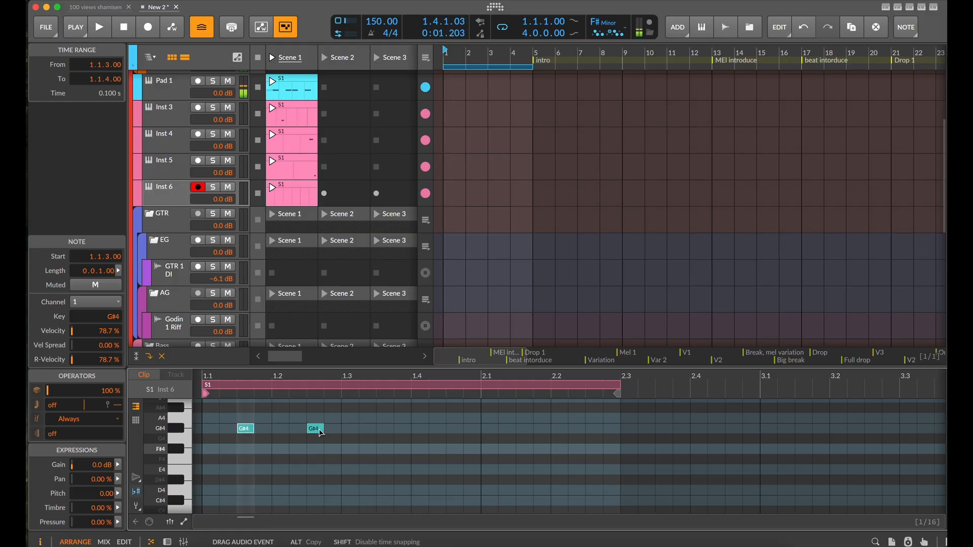
drag(320, 432, 314, 432)
key(space)
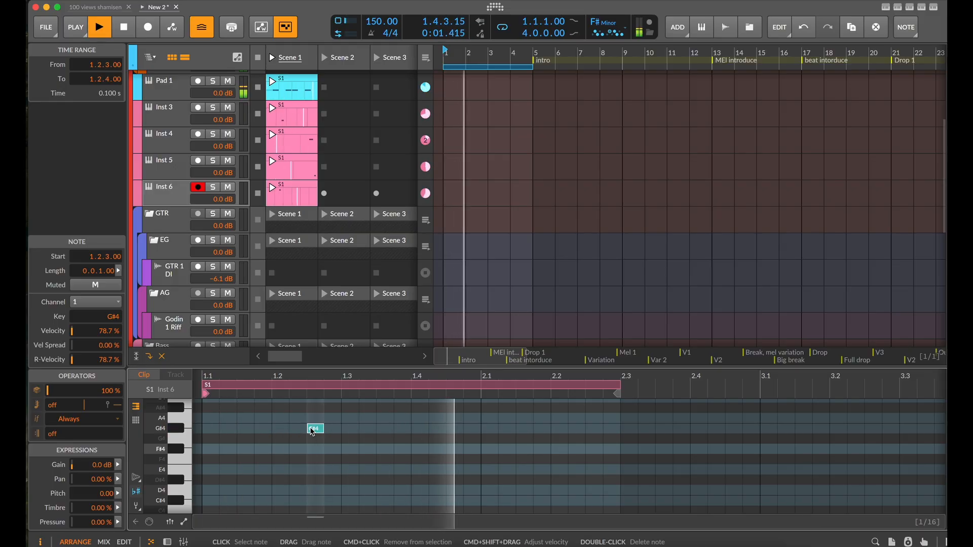
Shift the G#4 note in the Inst 6 clip to 1.3.2.00 and add a sixteenth-long F#4 note at 1.4.1.00 during playback
key(space)
drag(374, 436, 373, 434)
key(space)
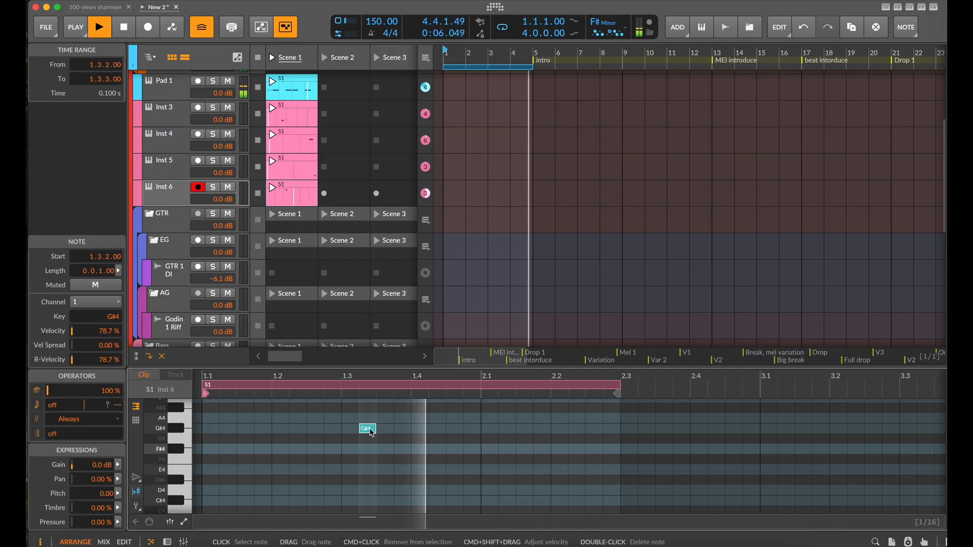
drag(371, 432, 428, 452)
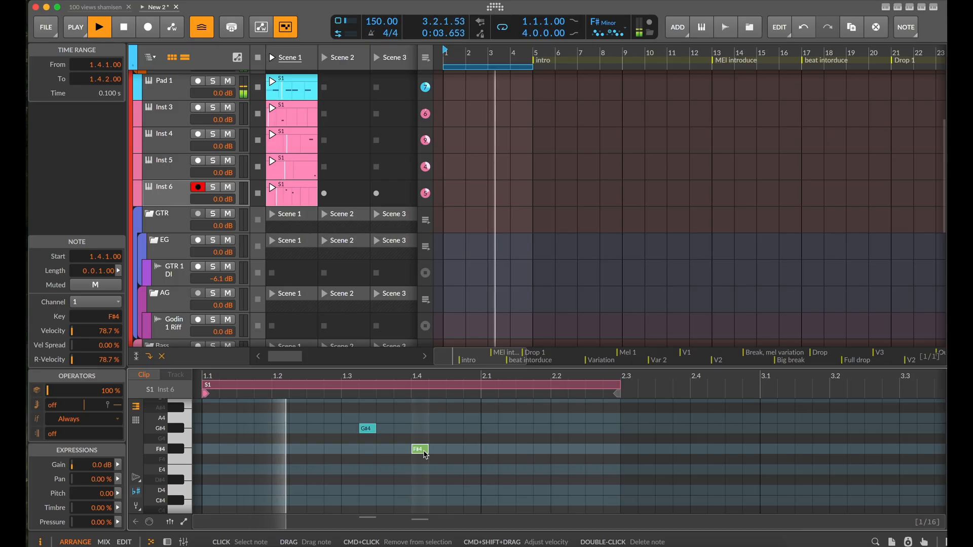
scroll(427, 462, down, 1)
scroll(432, 473, up, 1)
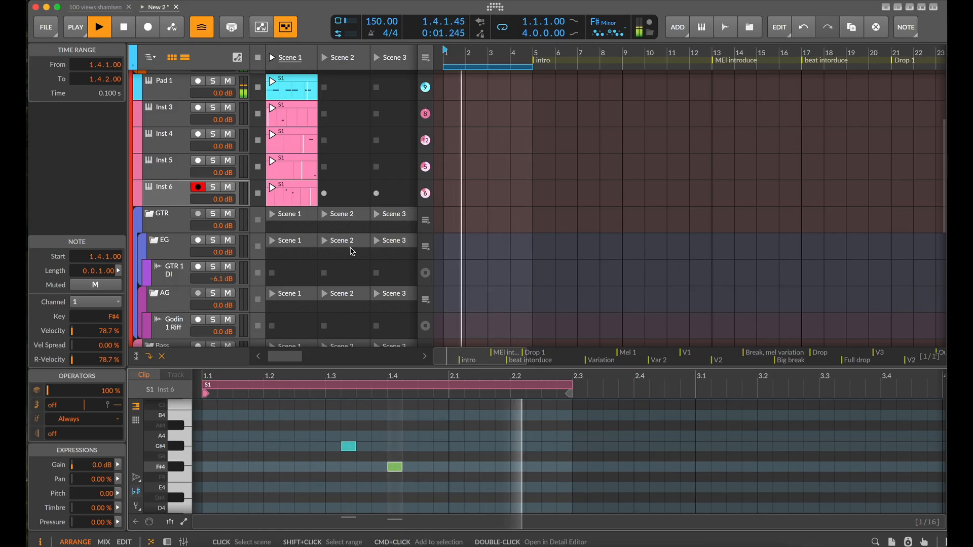
Stop playback, duplicate the Inst 6 track and open the copy's Scene 1 clip
key(space)
click(165, 190)
key(super+d)
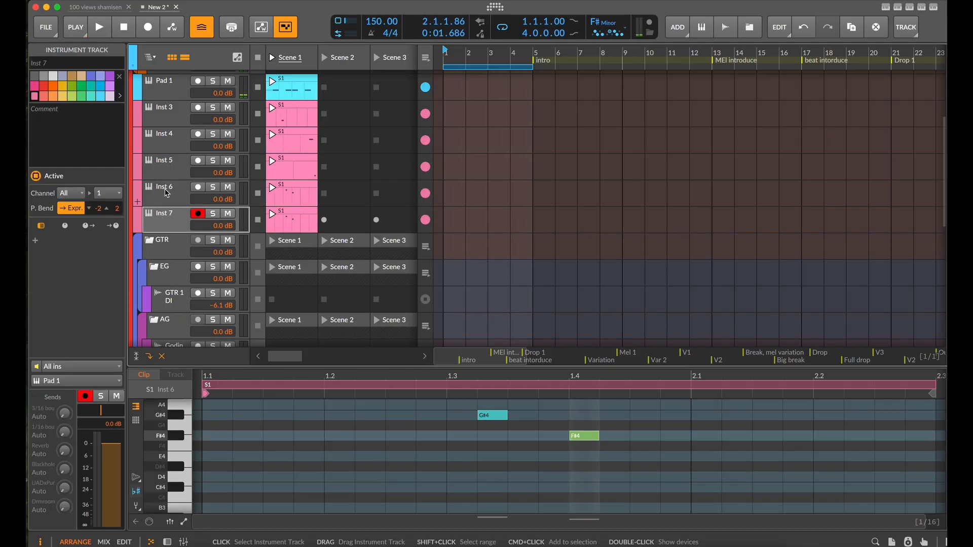
click(302, 216)
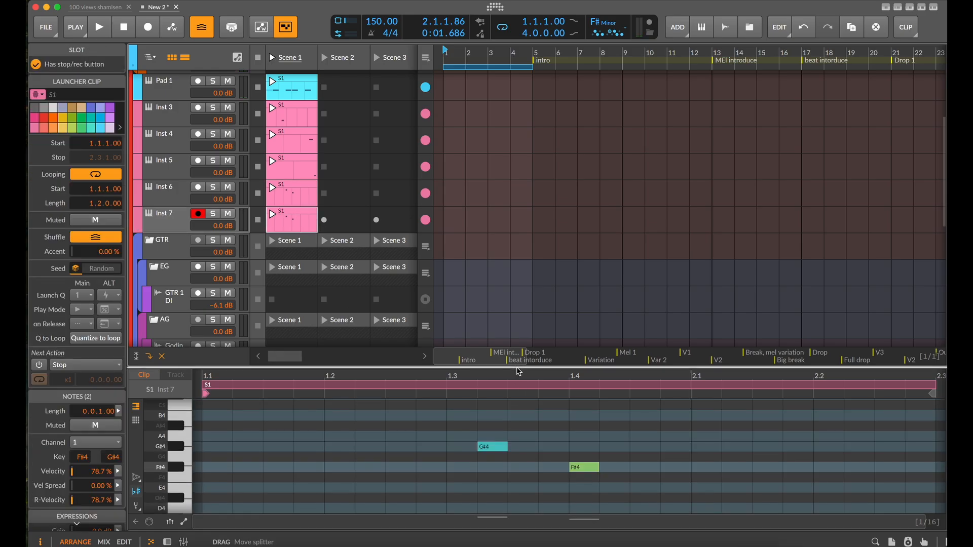
Lengthen the Inst 7 clip's loop to nine beats, ending at 3.2, in a larger note editor and delete its G#4 note
drag(517, 368, 515, 159)
scroll(541, 358, up, 2)
scroll(541, 358, down, 5)
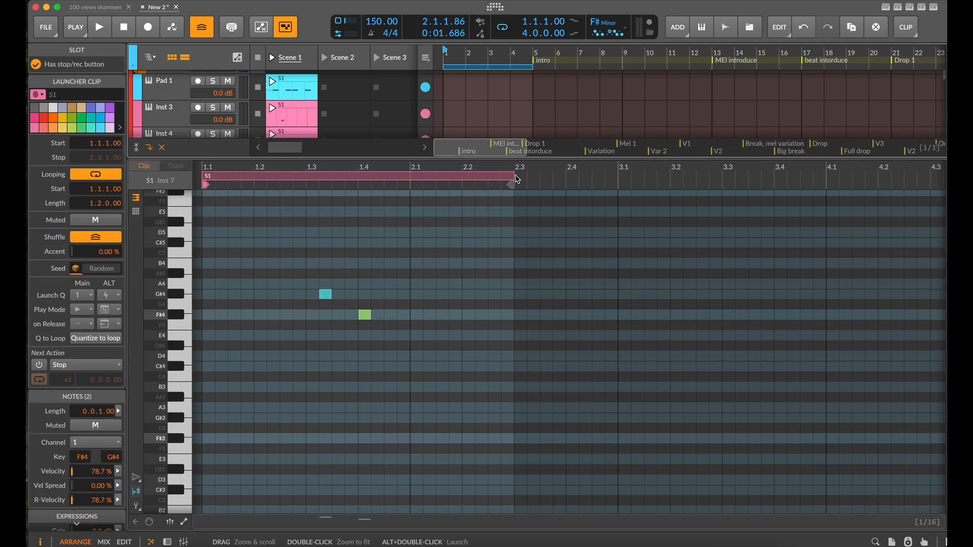
click(516, 182)
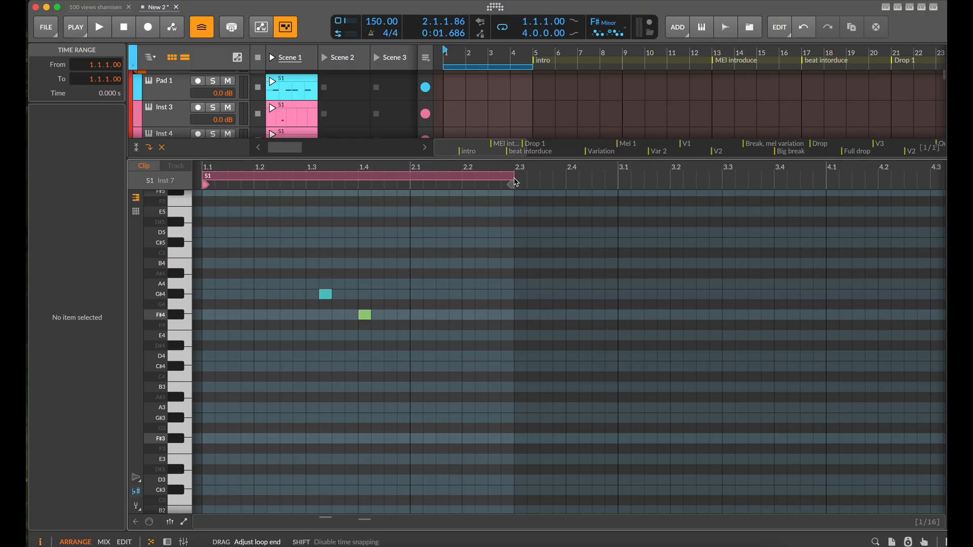
drag(515, 183, 670, 186)
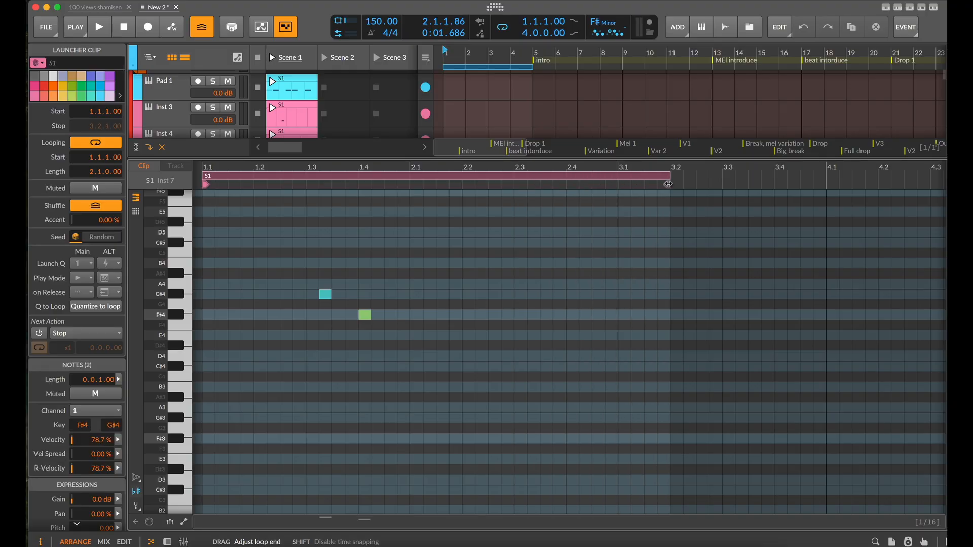
double_click(326, 294)
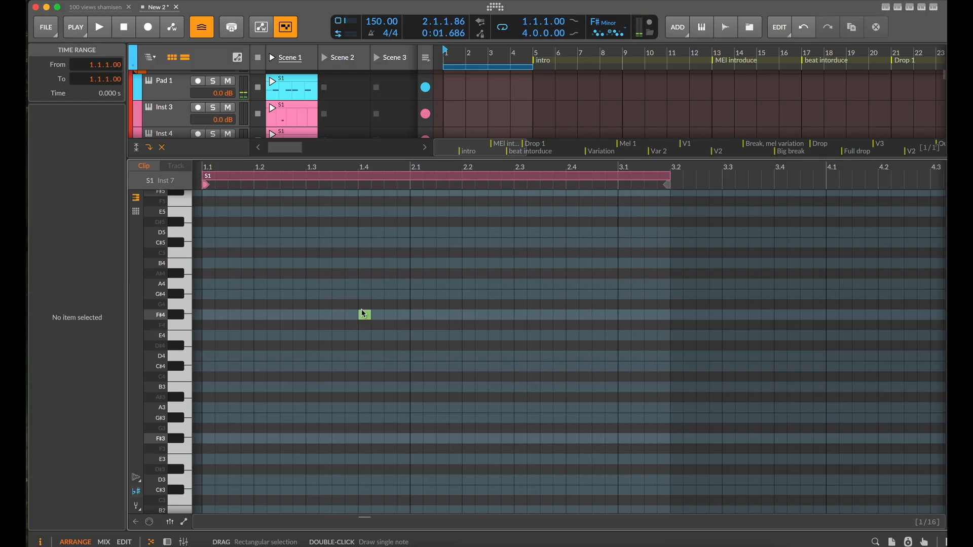
Move the remaining F#4 note in the Inst 7 clip to B4 at 2.1.1.00 and start playback
double_click(364, 314)
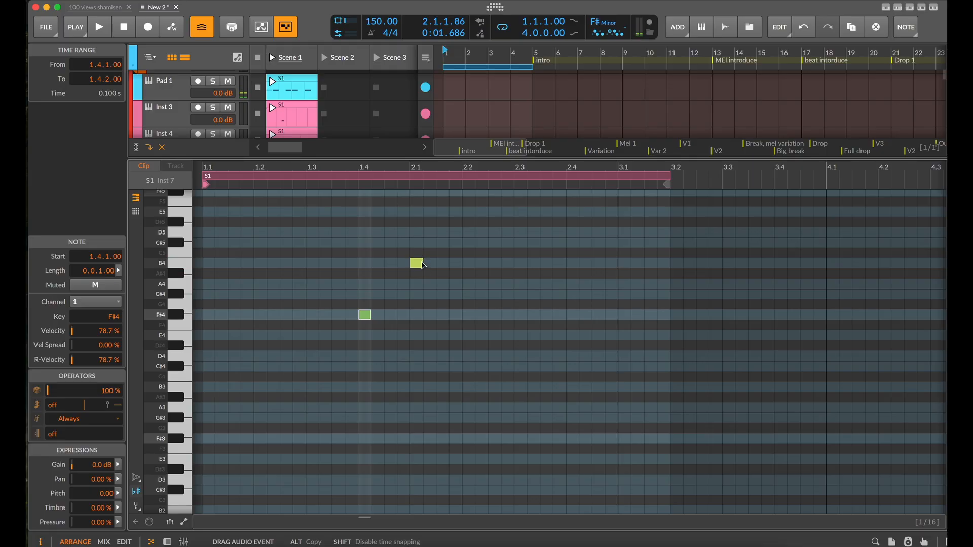
drag(423, 264, 423, 265)
key(space)
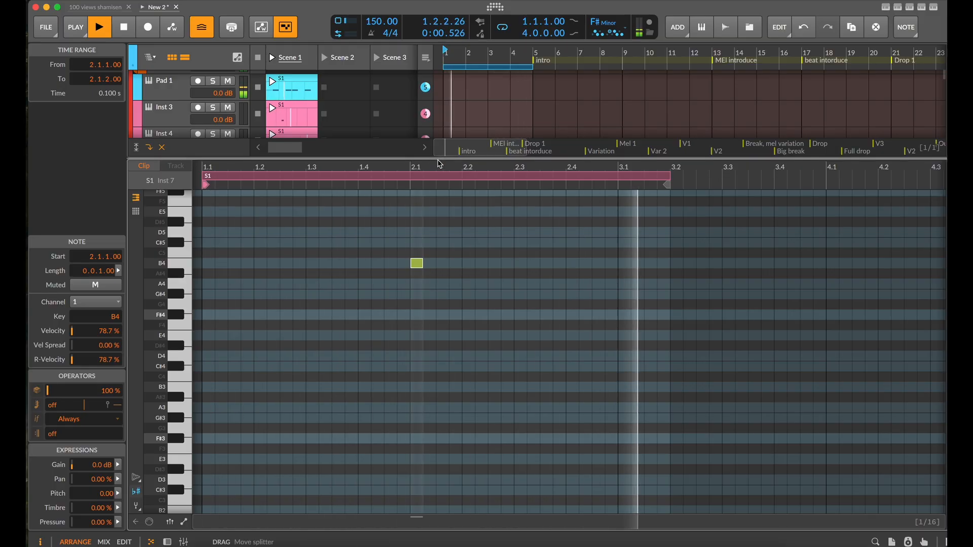
Enlarge the track area to watch the Pad 1 and Inst 3 to Inst 7 clips loop, and stop playback
drag(437, 158, 438, 193)
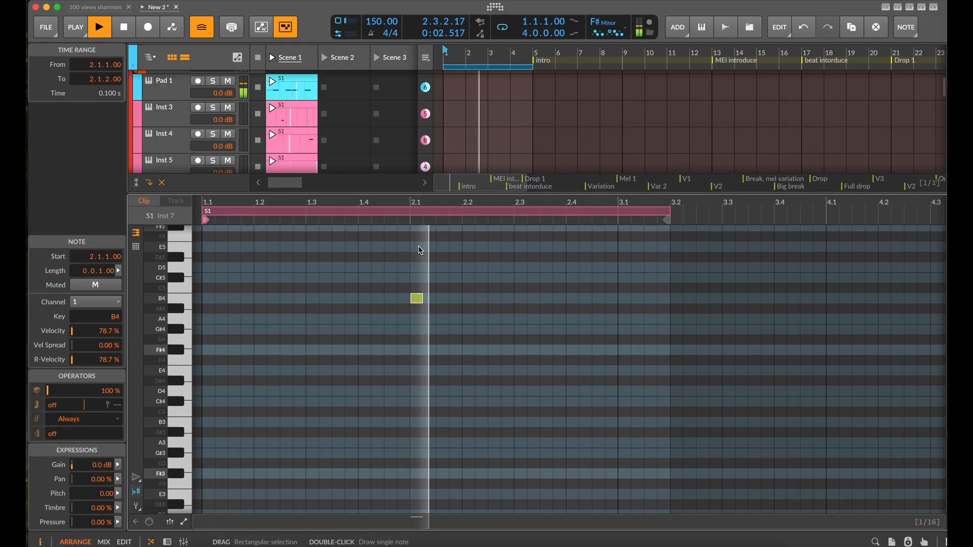
drag(433, 194, 433, 400)
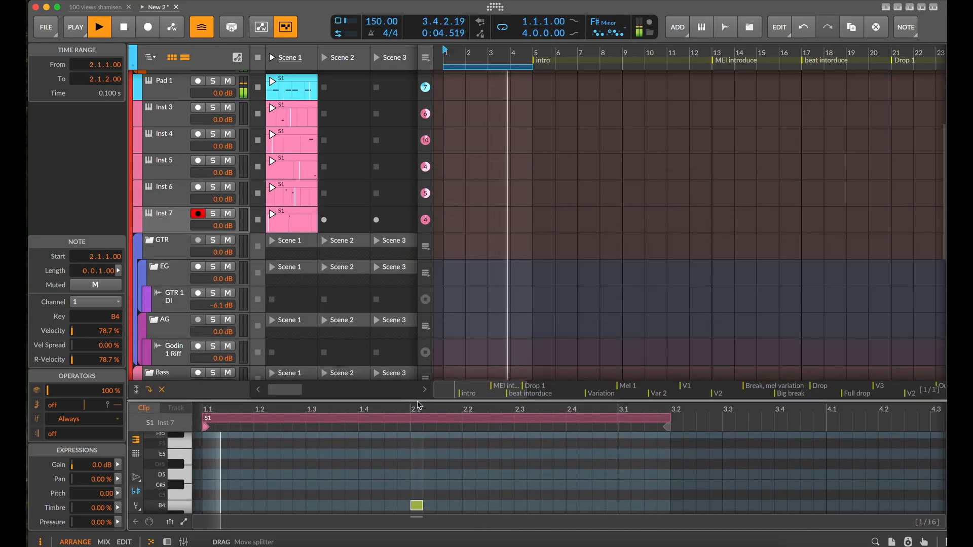
click(340, 330)
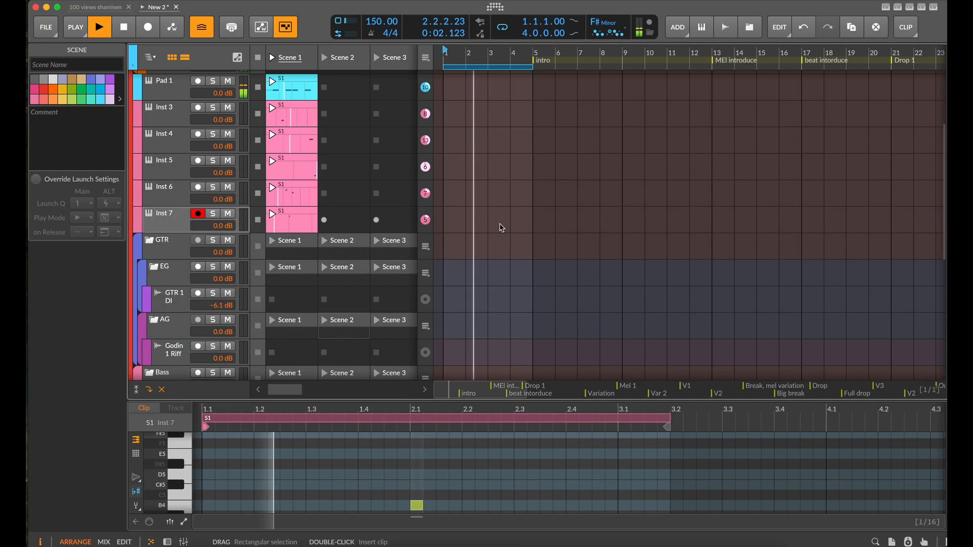
key(space)
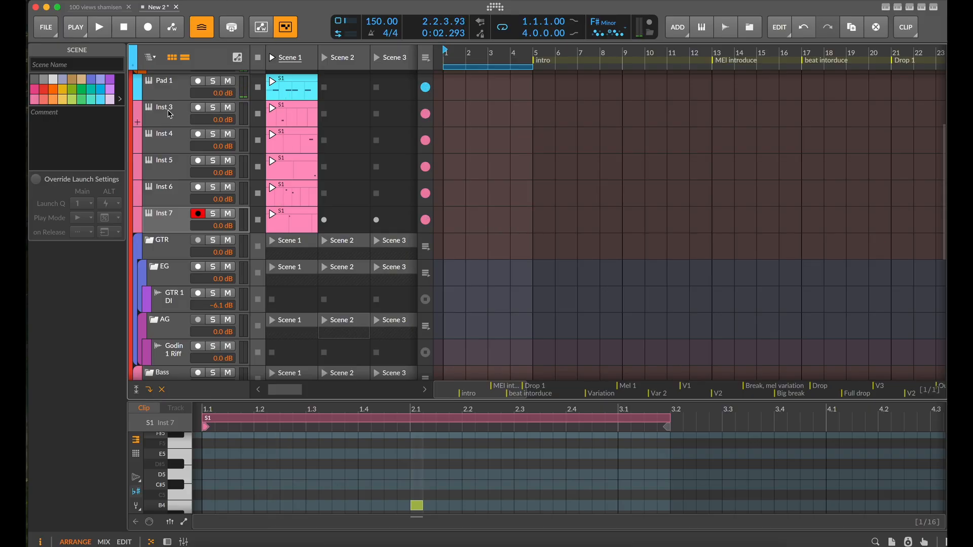
Launch Scene 1 and create a clip in the Bass 1 track's Scene 1 slot
scroll(173, 119, up, 2)
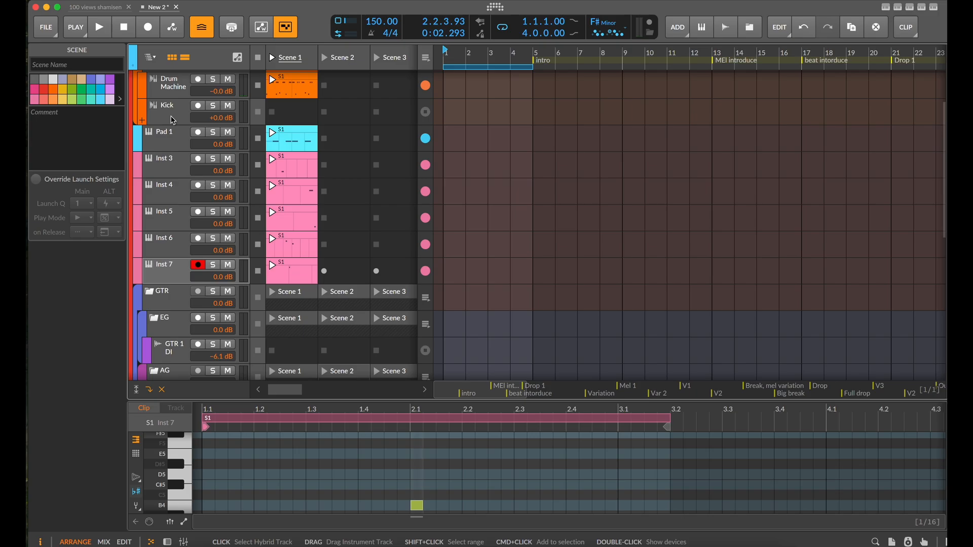
scroll(173, 119, down, 15)
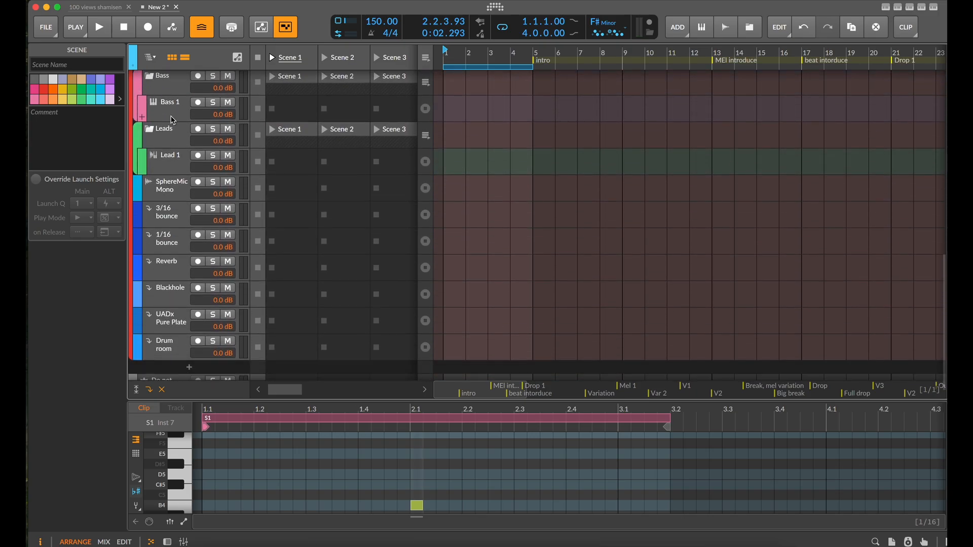
scroll(172, 116, up, 1)
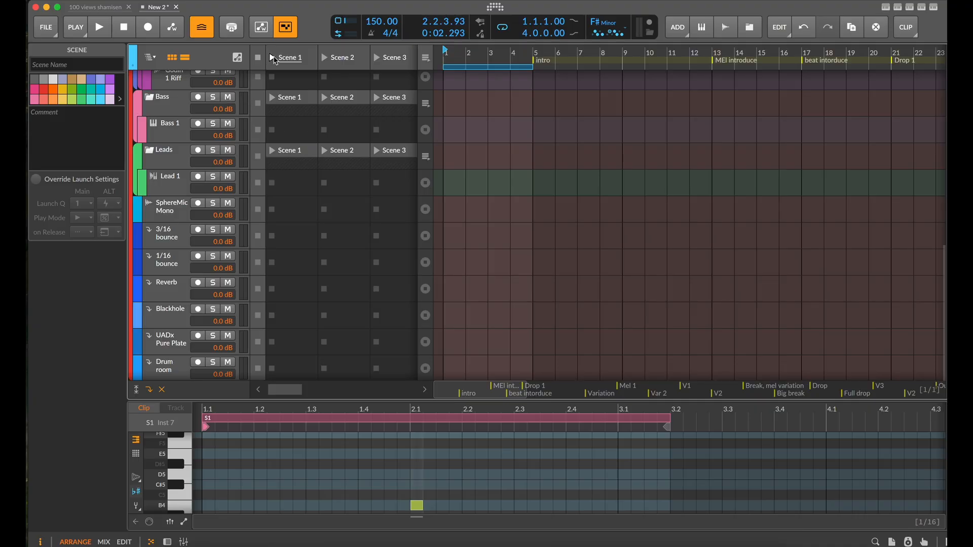
click(272, 60)
double_click(278, 127)
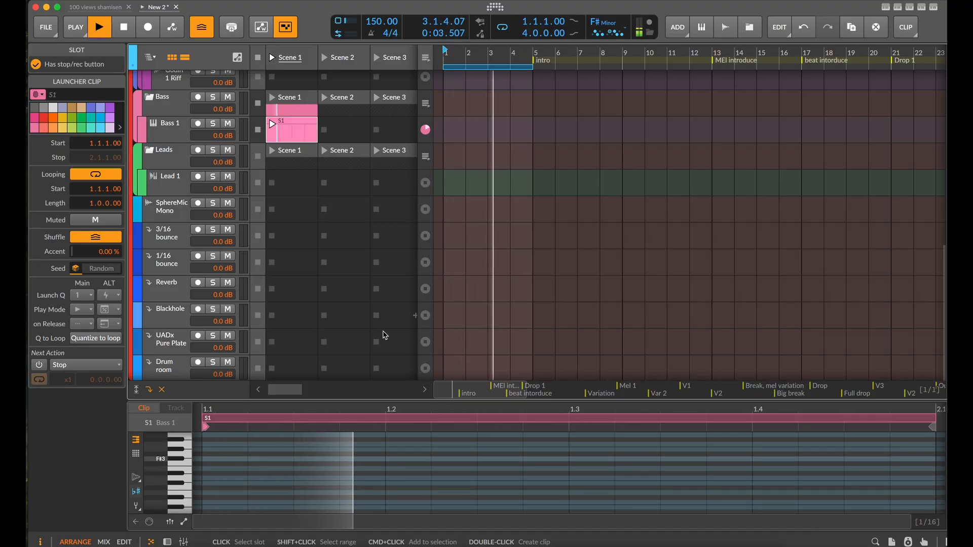
Draw an F#2 note at 1.1.1.00 in the Bass 1 clip and lengthen it to 0.2.2.00 in a larger note editor
drag(404, 403, 404, 107)
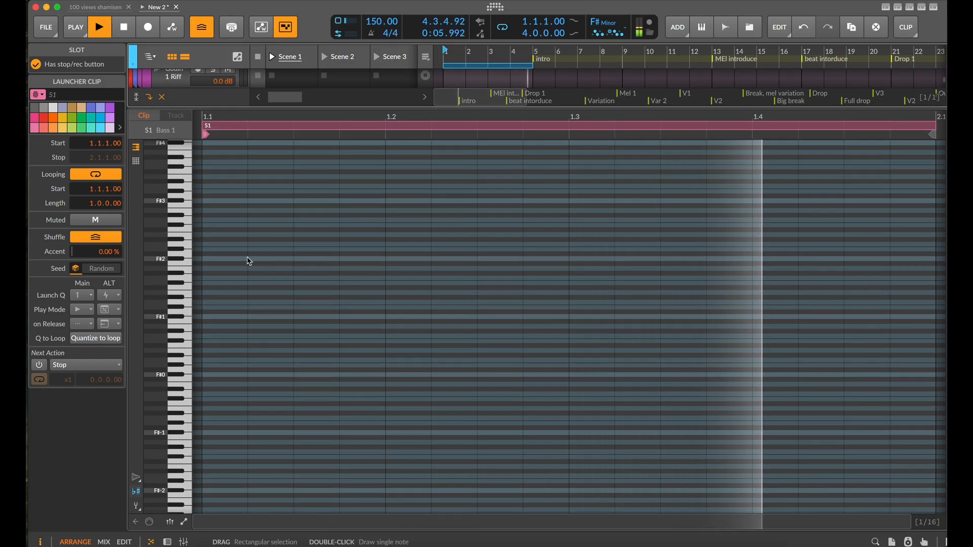
double_click(219, 259)
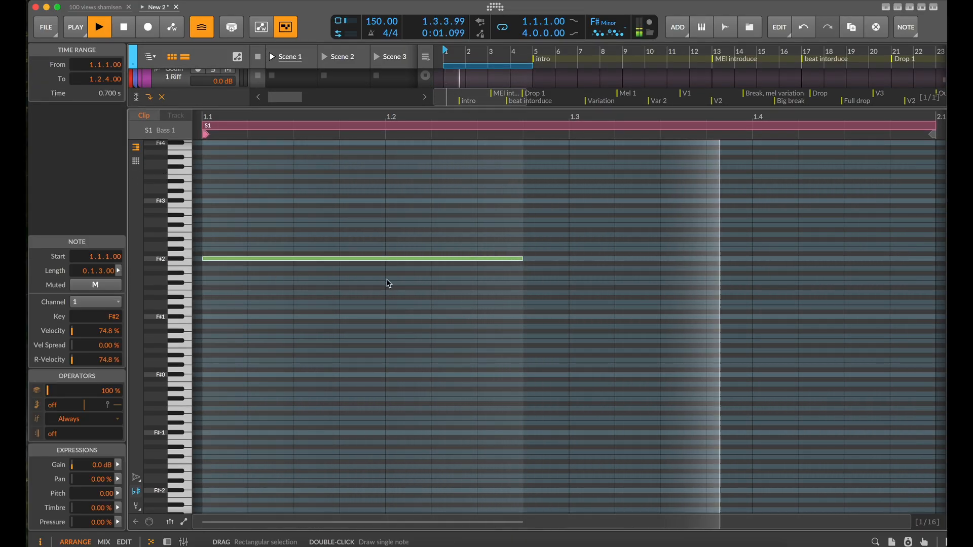
scroll(494, 275, down, 3)
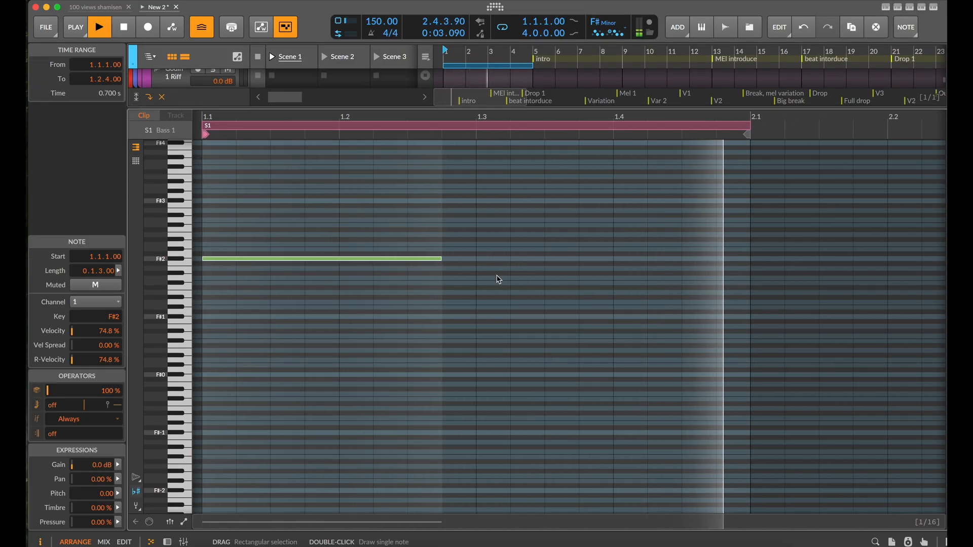
drag(444, 260, 540, 272)
scroll(537, 272, down, 2)
scroll(550, 159, down, 2)
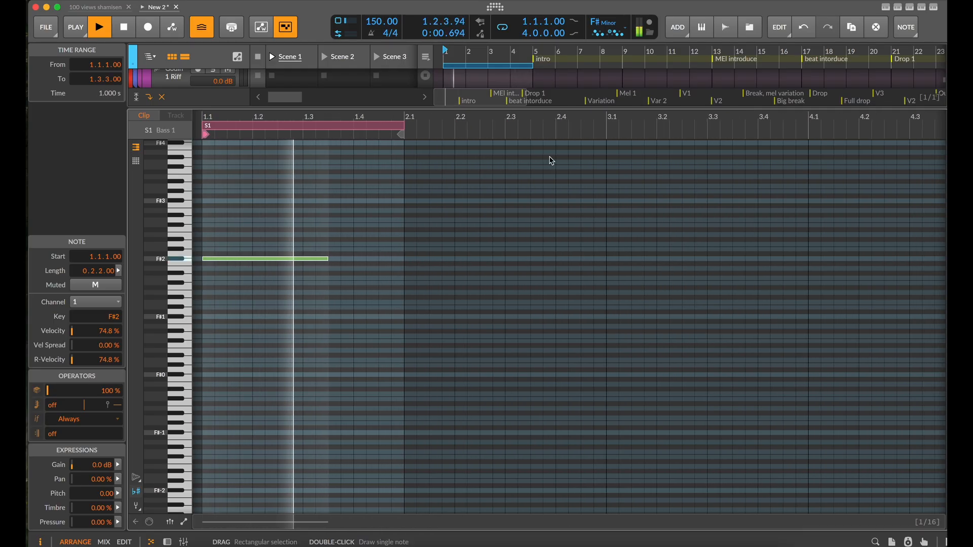
Stop playback, extend the Bass 1 clip's loop to two bars and copy the F#2 note to 2.1.3.00
key(space)
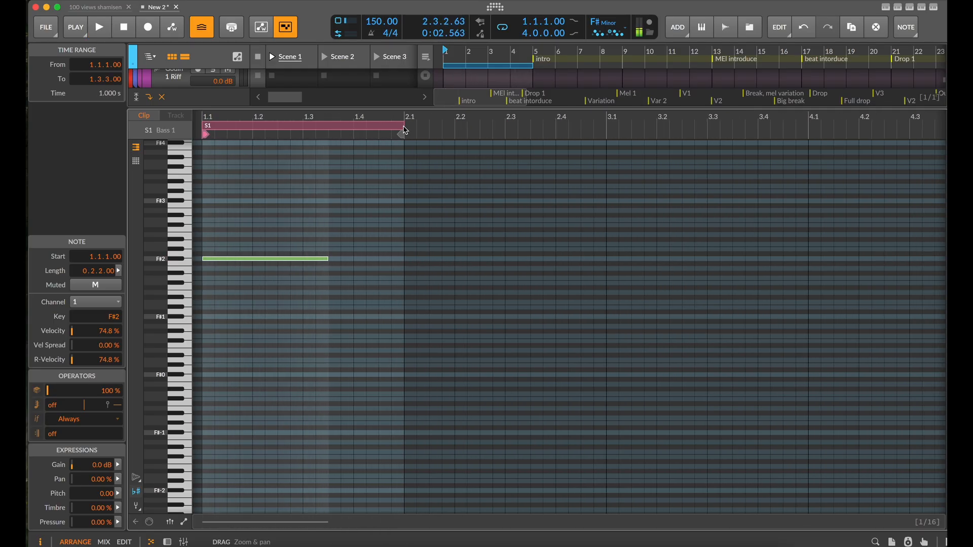
drag(404, 128, 608, 133)
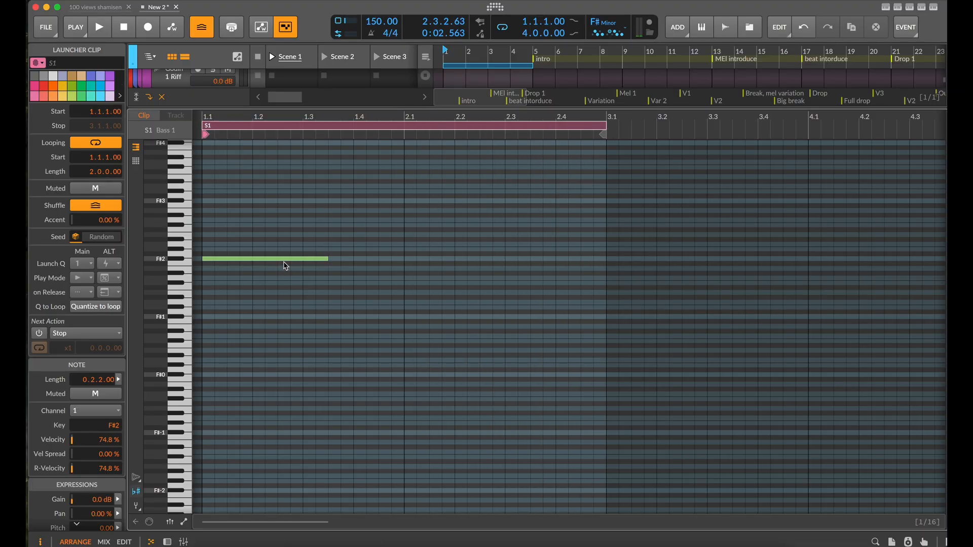
click(331, 259)
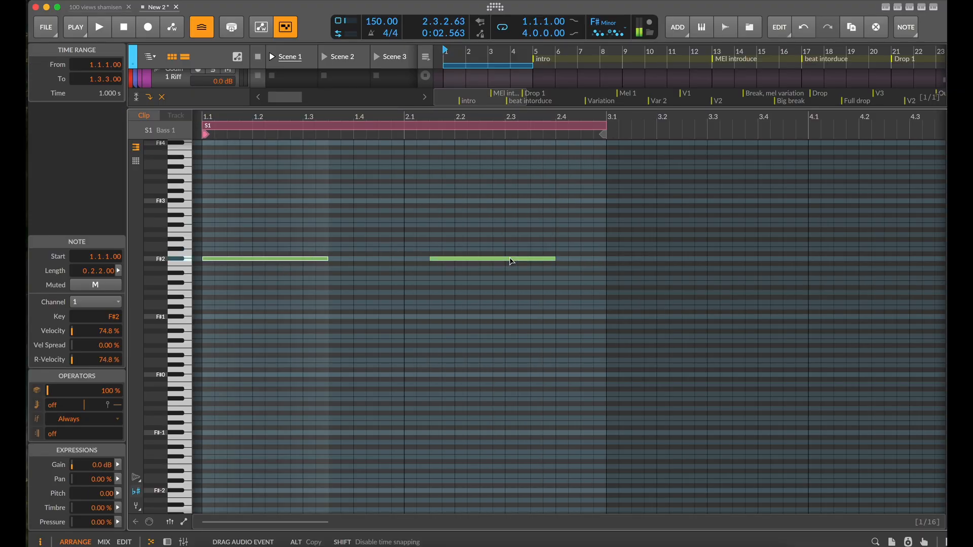
drag(511, 261, 507, 262)
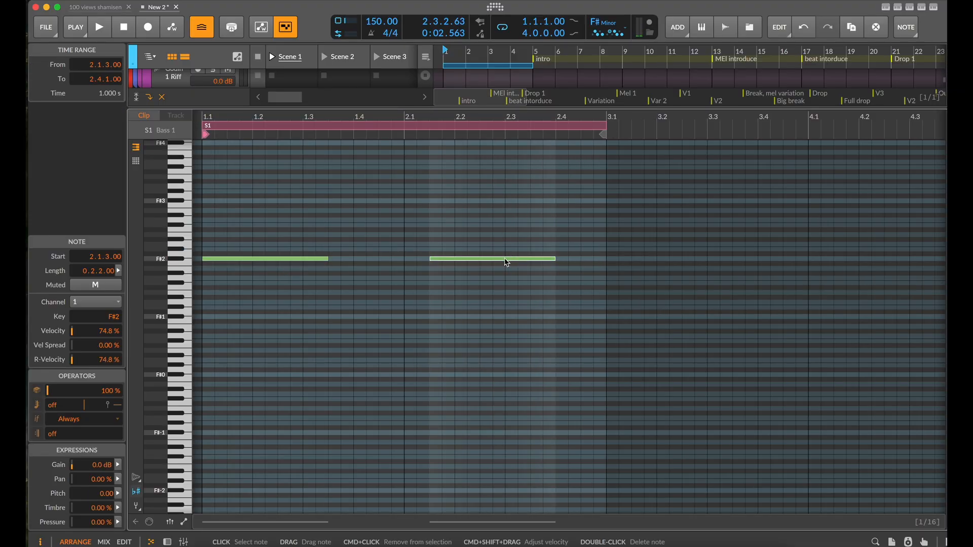
Audition the two-note bass pattern, relaunch Scene 1 to hear it with the other clips, and stop playback
key(space)
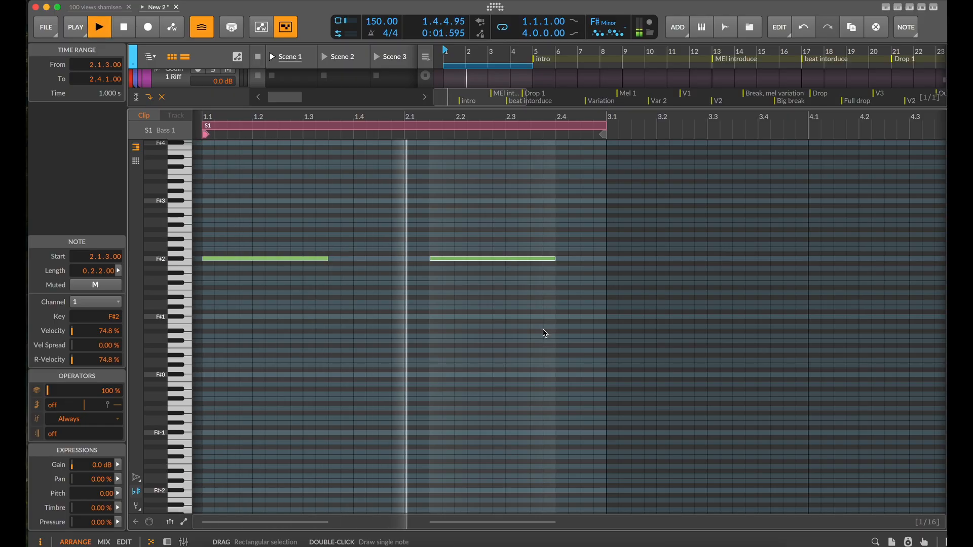
key(space)
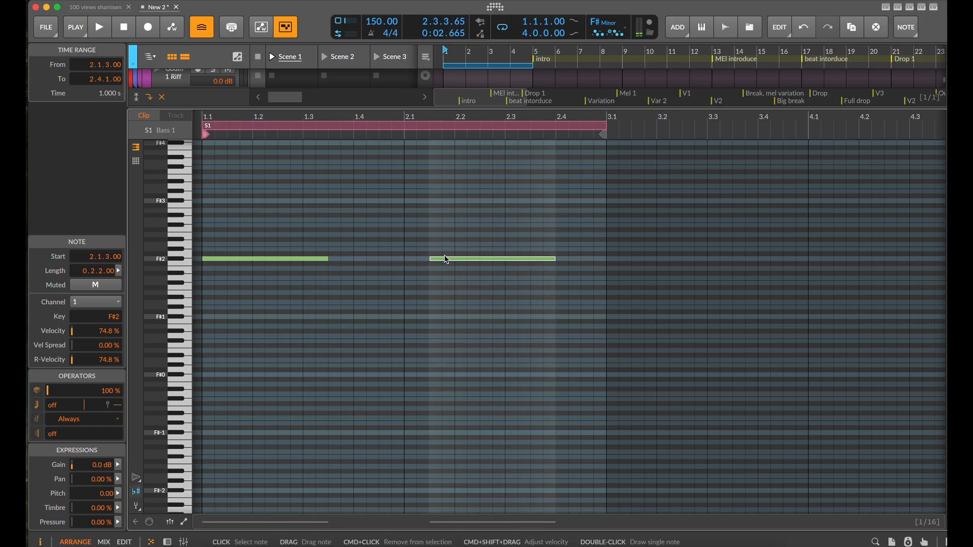
key(space)
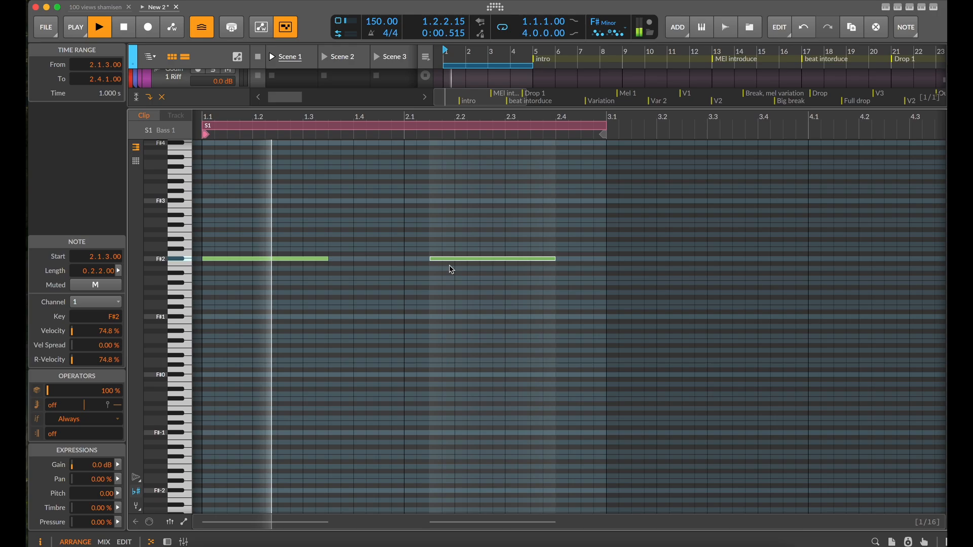
key(space)
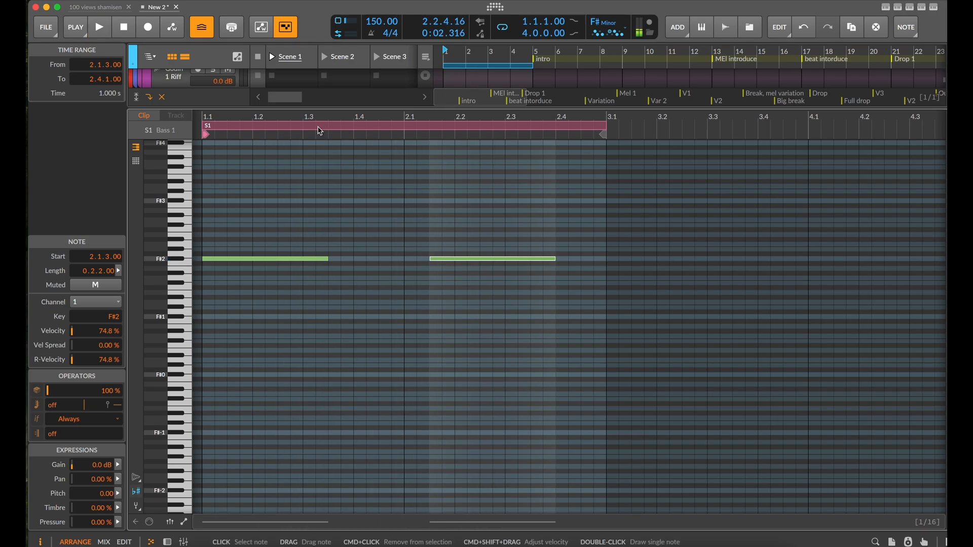
click(272, 59)
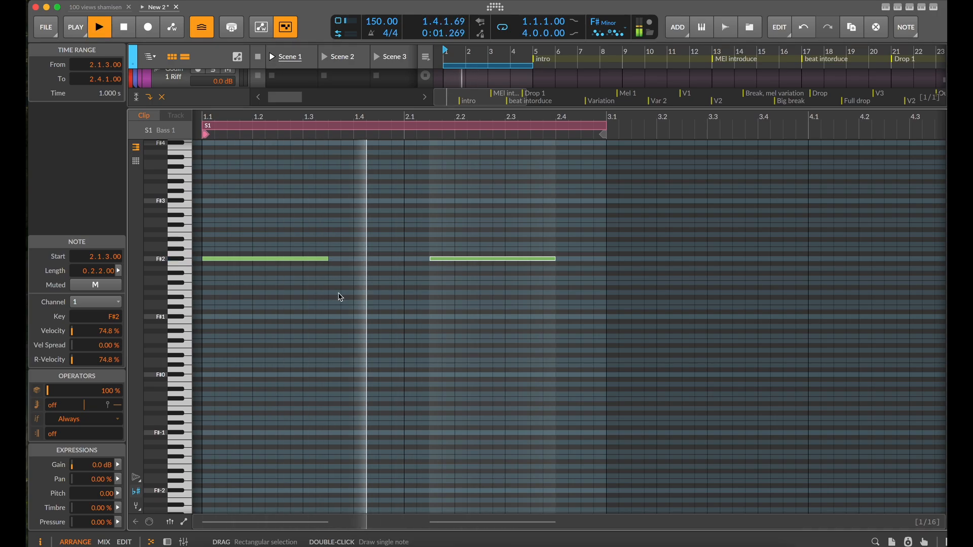
key(space)
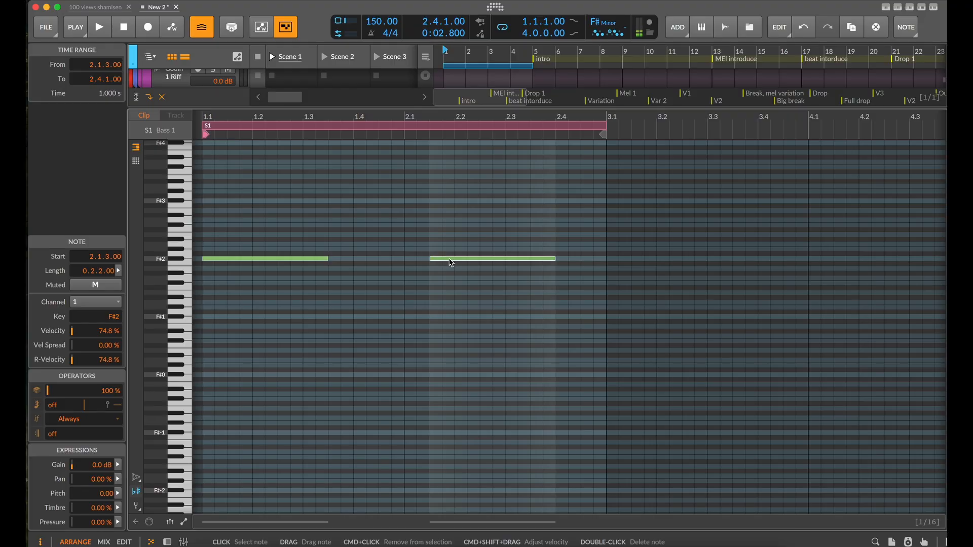
Move the second F#2 bass note to 2.1.1.00 and the first to 1.1.3.00, and audition the shifted pattern
drag(429, 264, 421, 265)
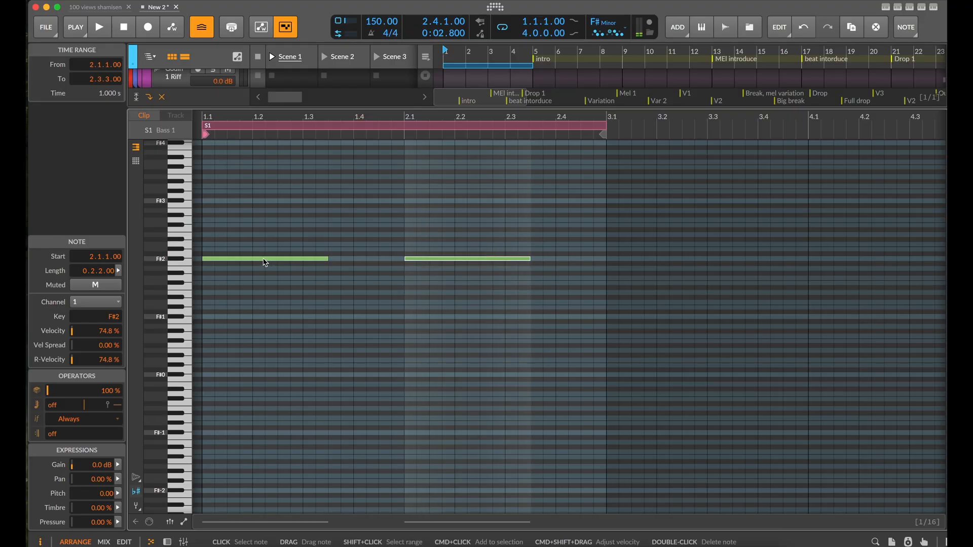
drag(265, 263, 289, 264)
key(space)
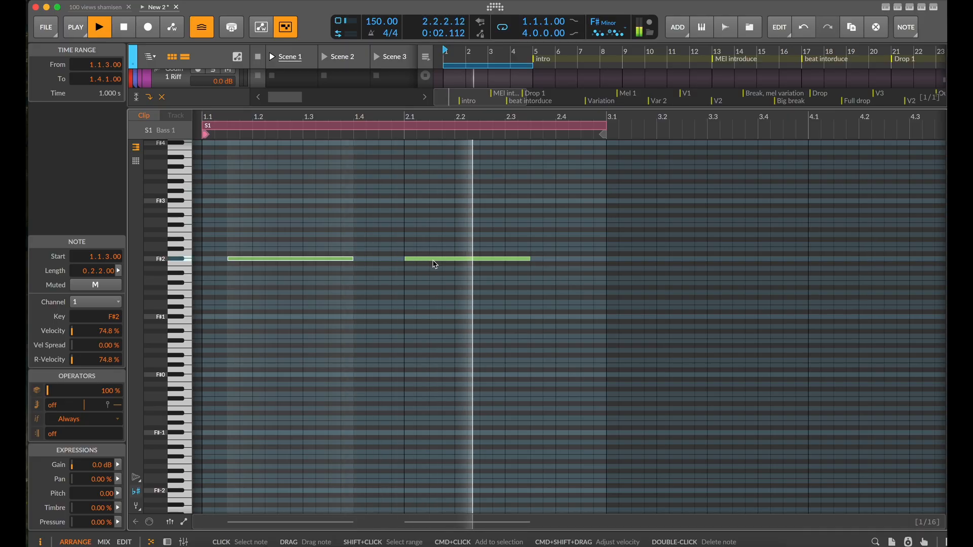
key(space)
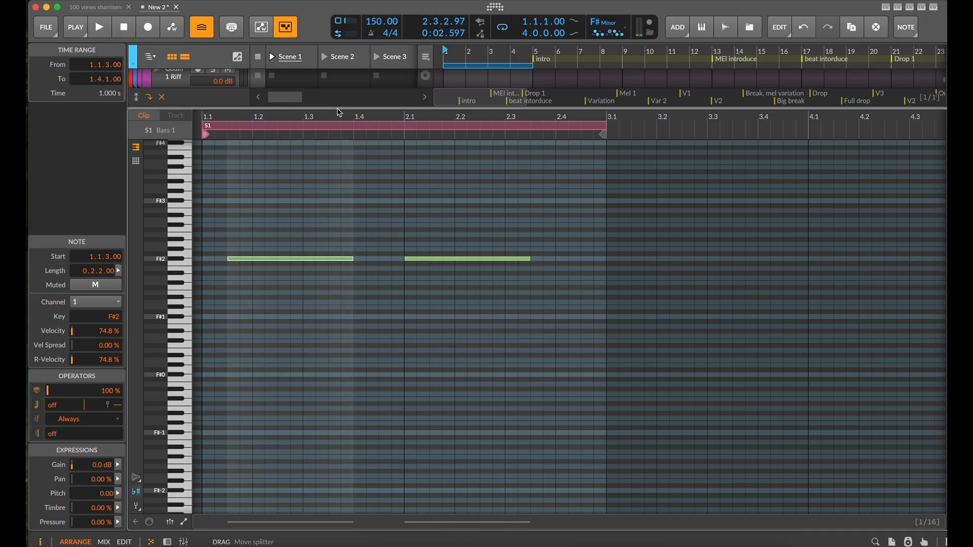
Examine the Bass 1 track's Serum 2 device settings, including its MPE and pitch-bend range, and reopen the Scene 1 bass clip
drag(339, 112, 343, 376)
click(170, 130)
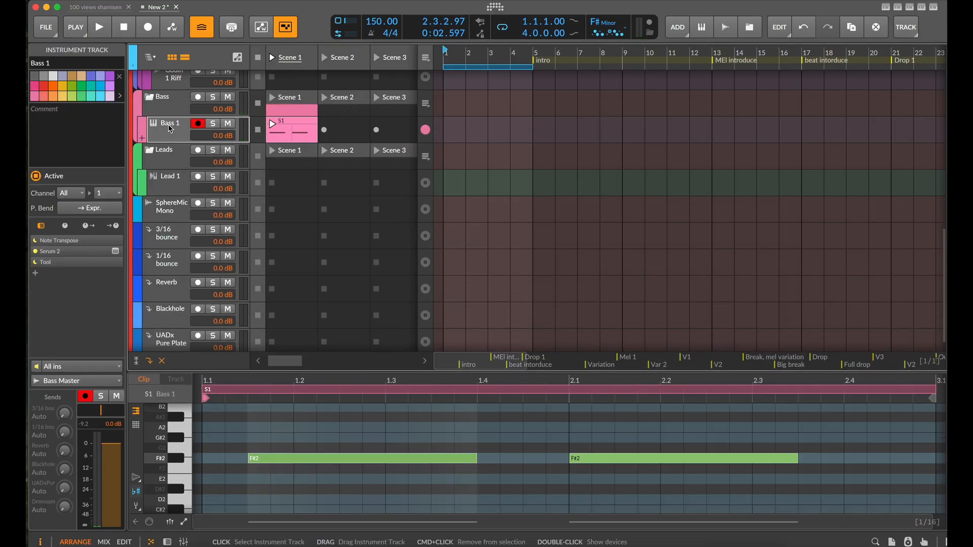
key(d)
click(302, 464)
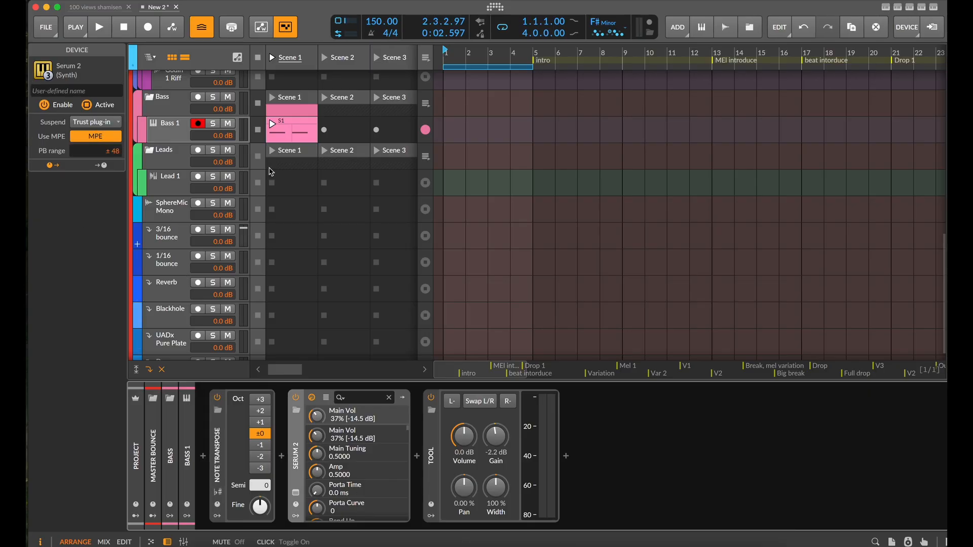
click(162, 123)
key(d)
double_click(307, 133)
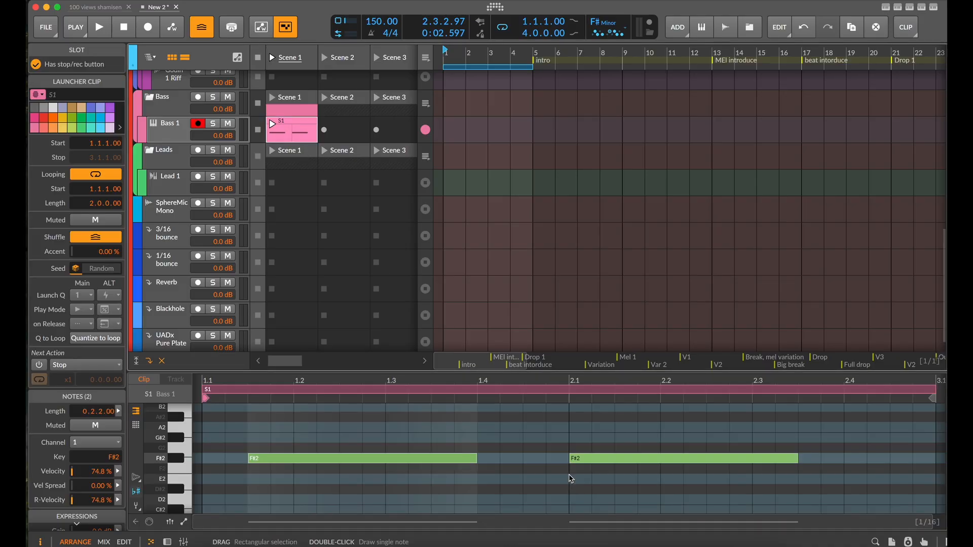
Enlarge the Bass 1 note editor, show pitch expressions, and curve the second F#2 note's pitch up to 3.00 at beat 2.2
click(605, 362)
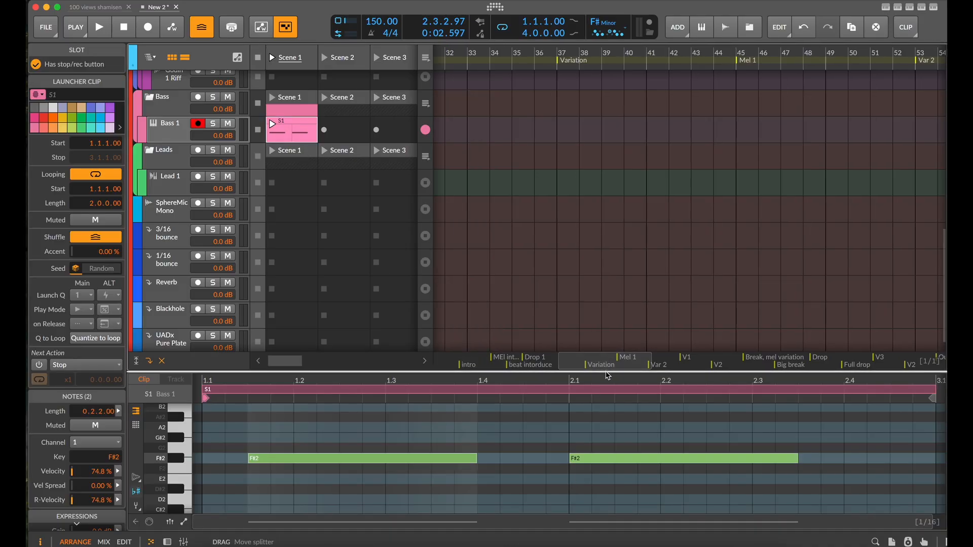
drag(607, 376, 601, 193)
scroll(578, 312, down, 3)
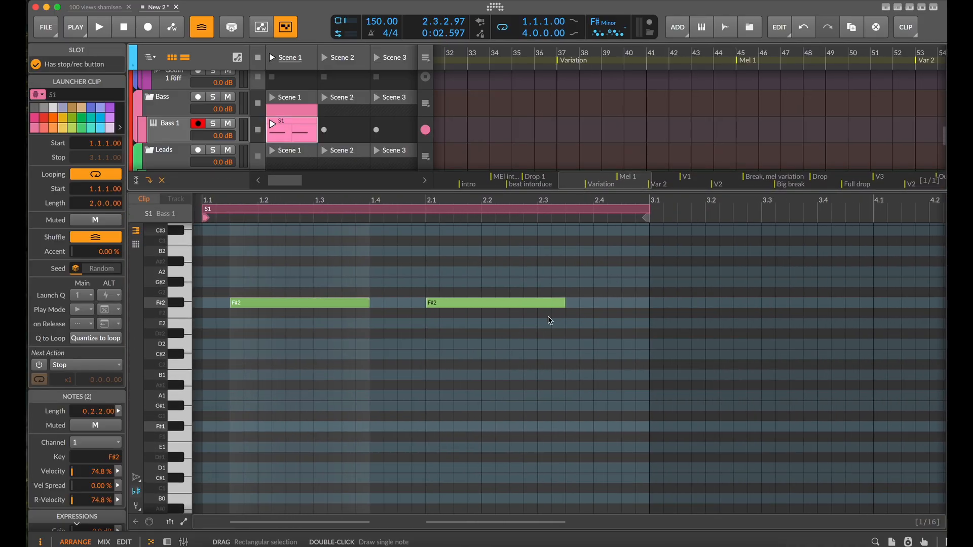
click(138, 509)
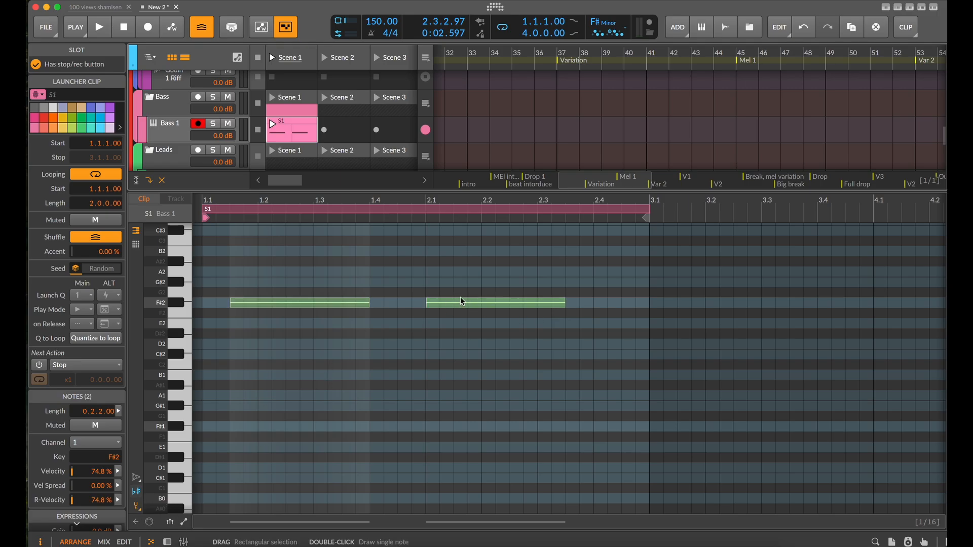
click(137, 509)
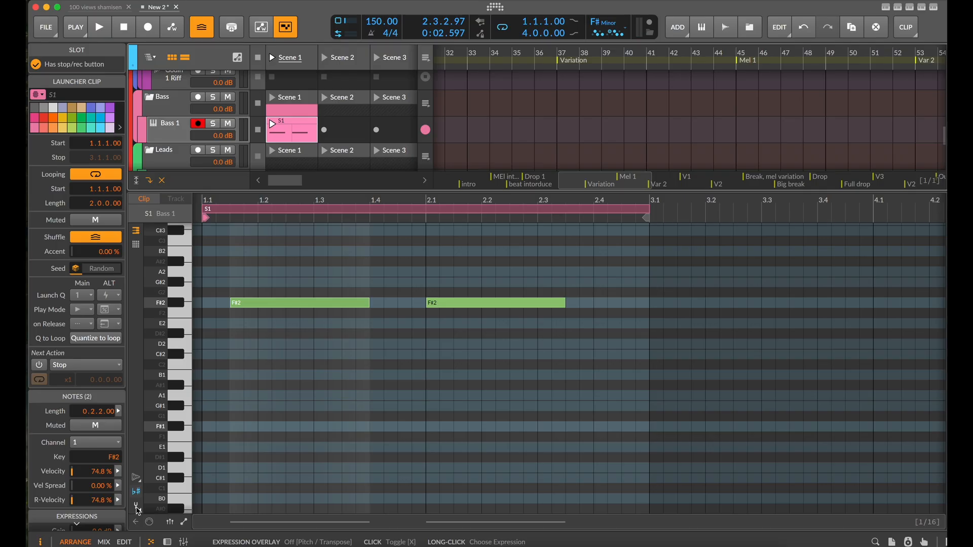
click(137, 509)
click(428, 303)
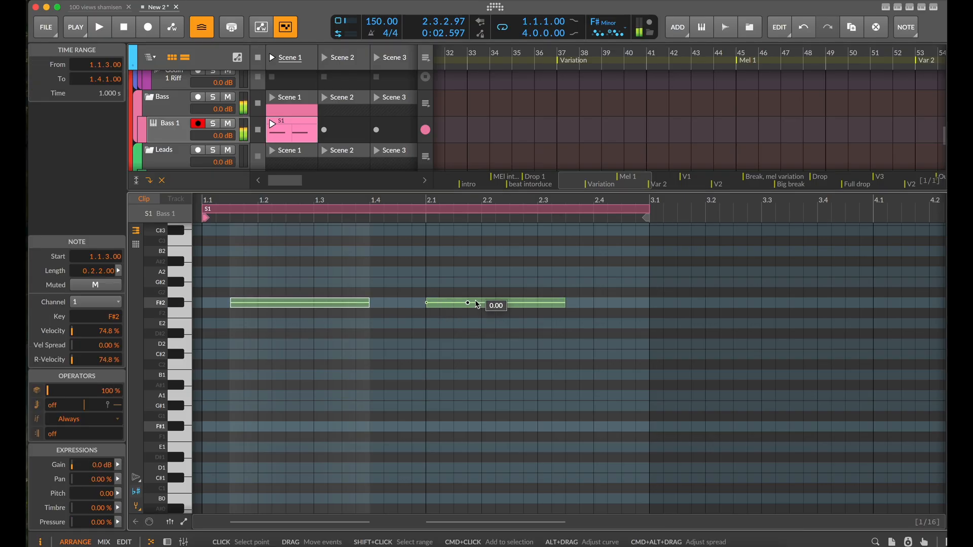
drag(481, 303, 481, 273)
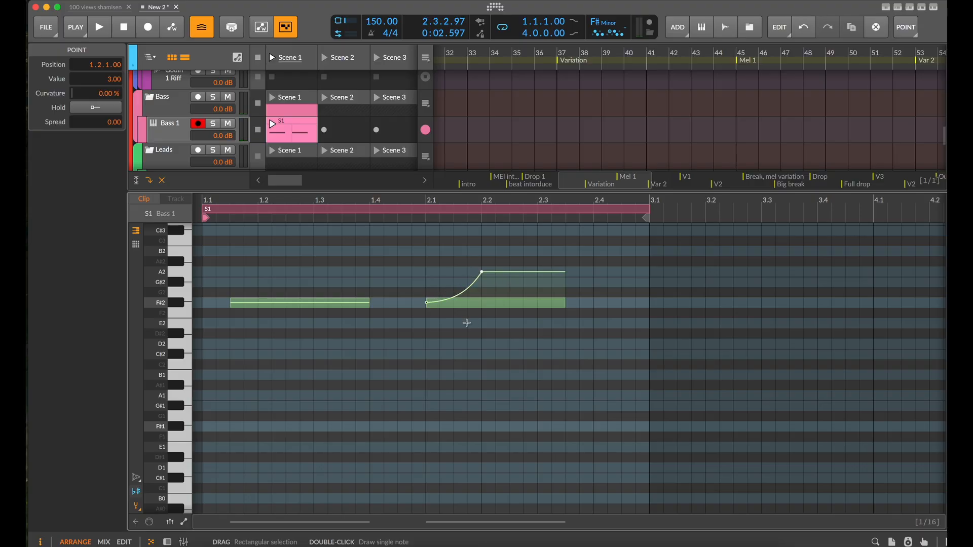
Audition the bass clip with the rising pitch glide on its second note, and stop playback
scroll(467, 323, down, 3)
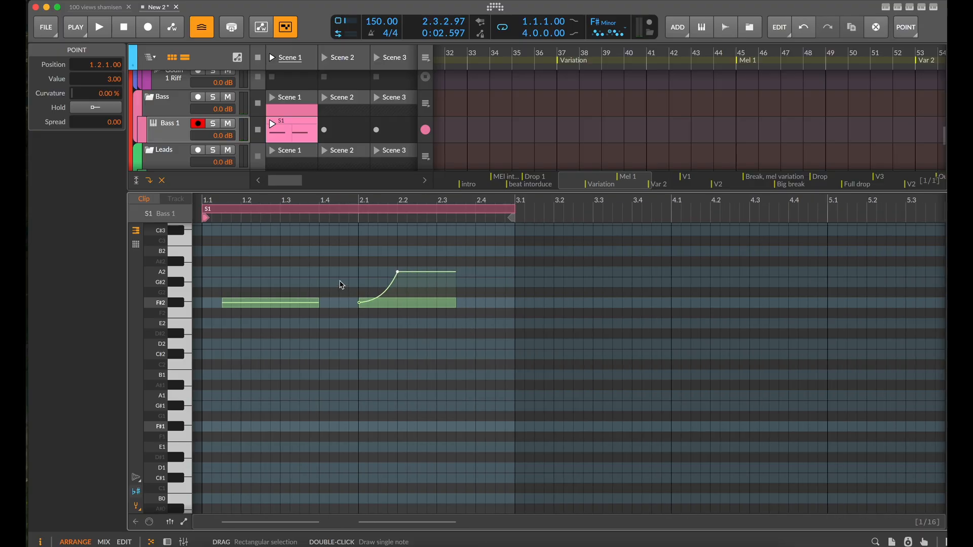
scroll(271, 289, up, 1)
scroll(274, 291, down, 1)
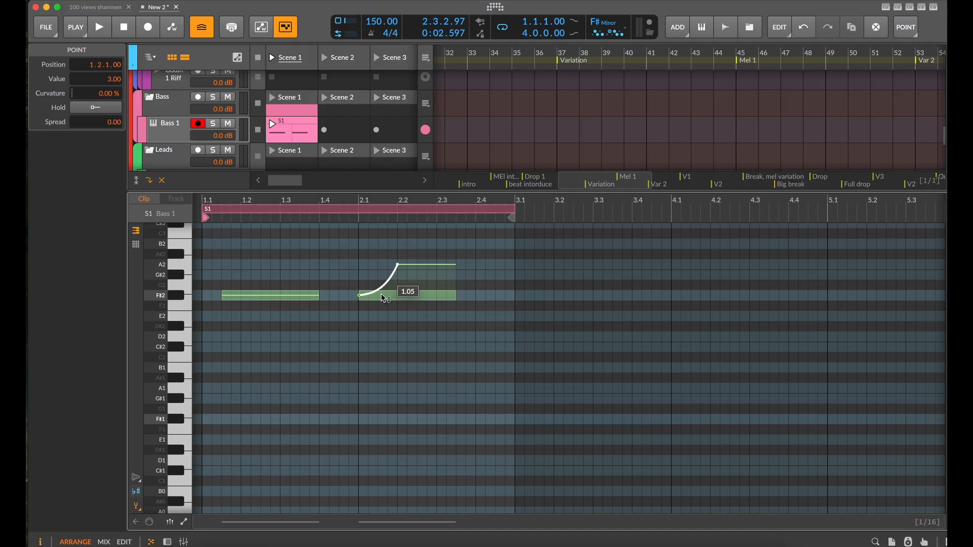
key(space)
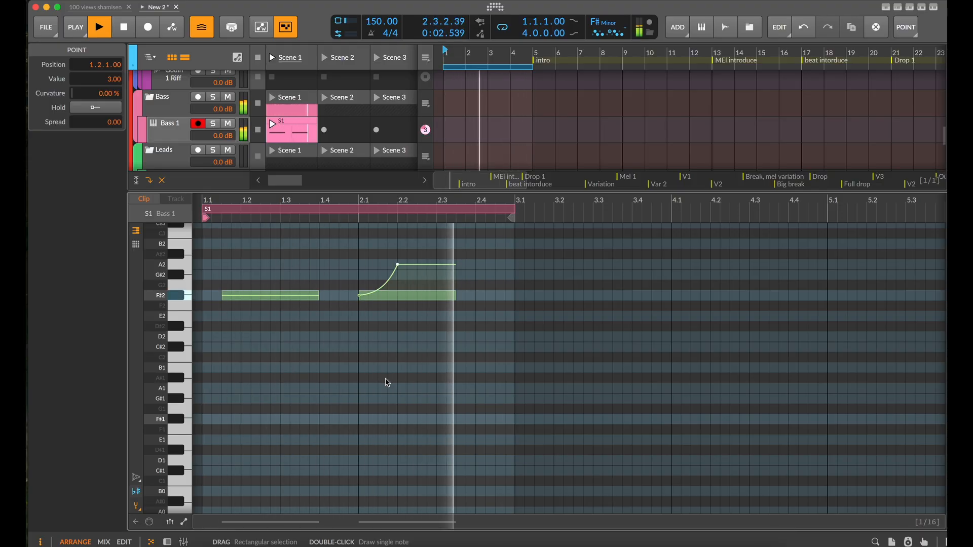
key(space)
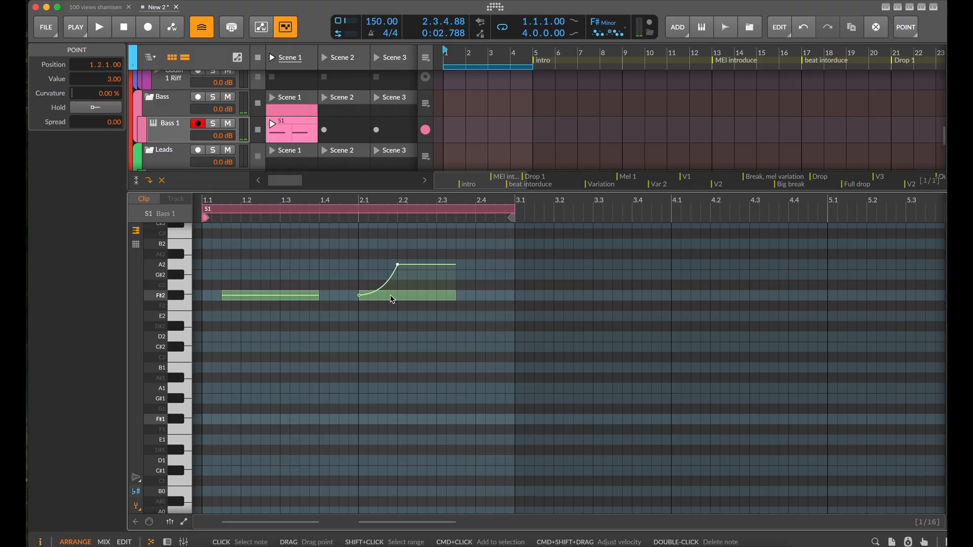
Duplicate the second F#2 note to E2 and set two-cycle recurrences, with F#2 on the first pass and E2 on the second
drag(393, 299, 390, 317)
click(375, 303)
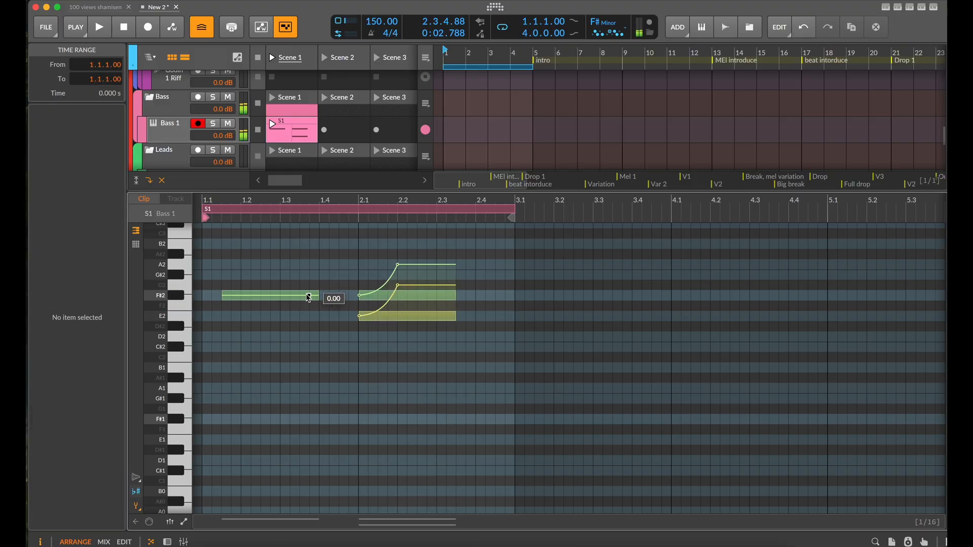
click(423, 300)
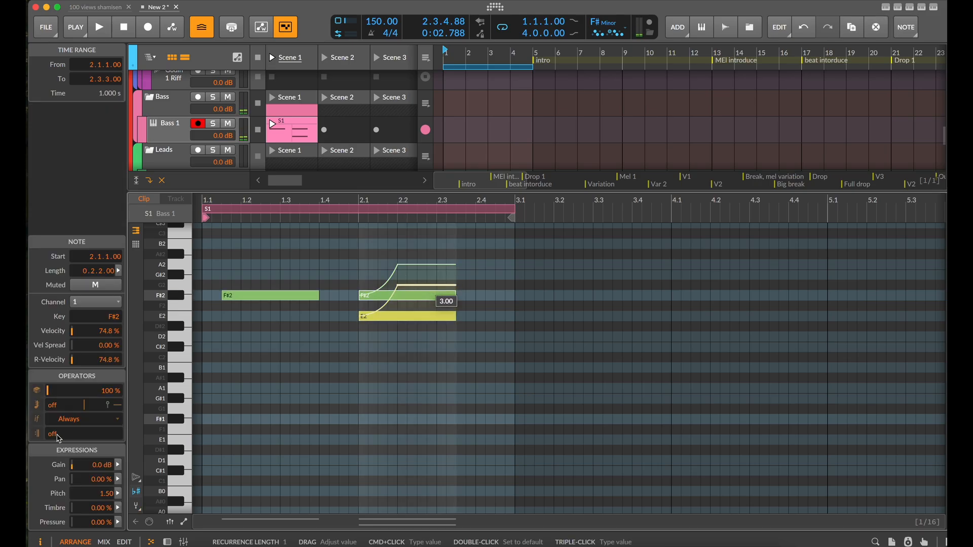
triple_click(57, 436)
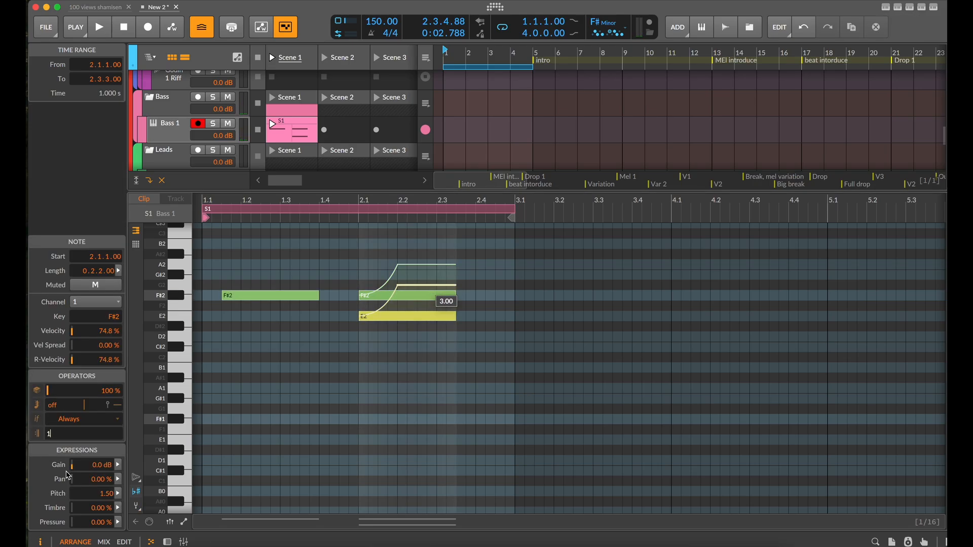
click(397, 314)
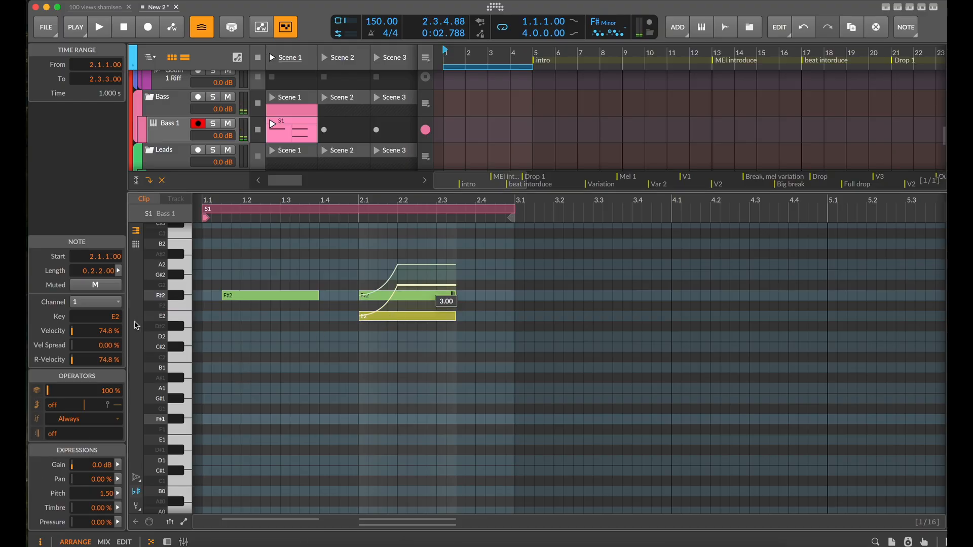
triple_click(55, 435)
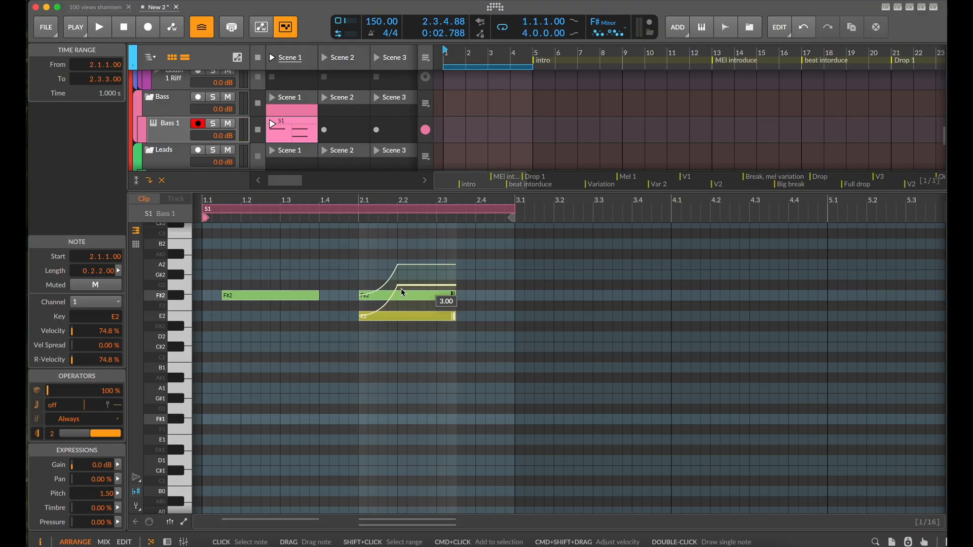
Reshape the E2 note's pitch curve to fall from 2.00 to 0.00 by beat 2.2, keeping the F#2 curve's start at 0.00
click(362, 319)
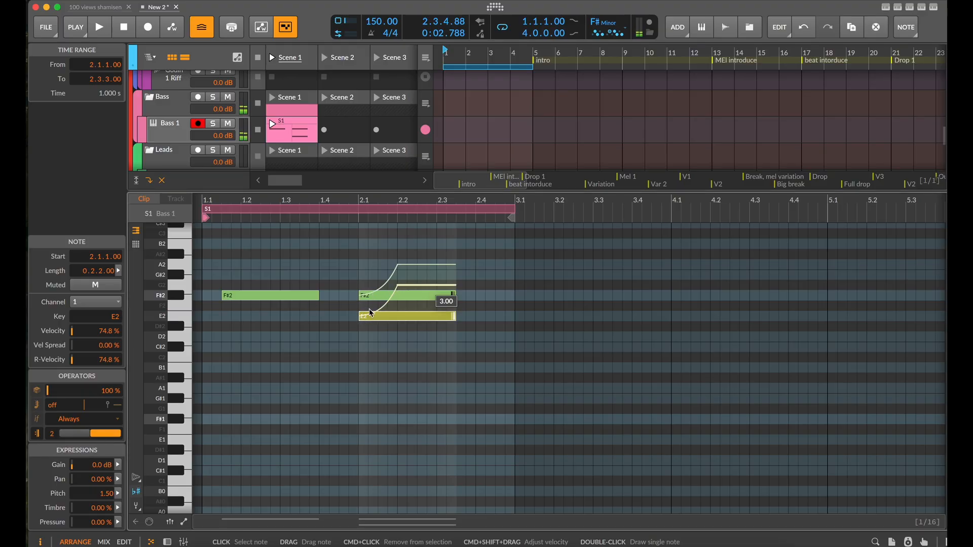
click(360, 317)
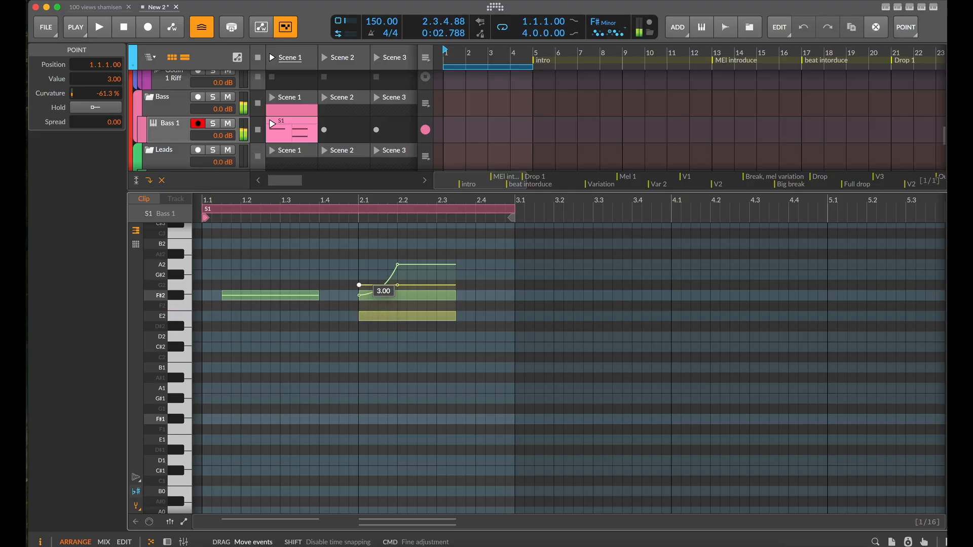
drag(359, 296, 358, 296)
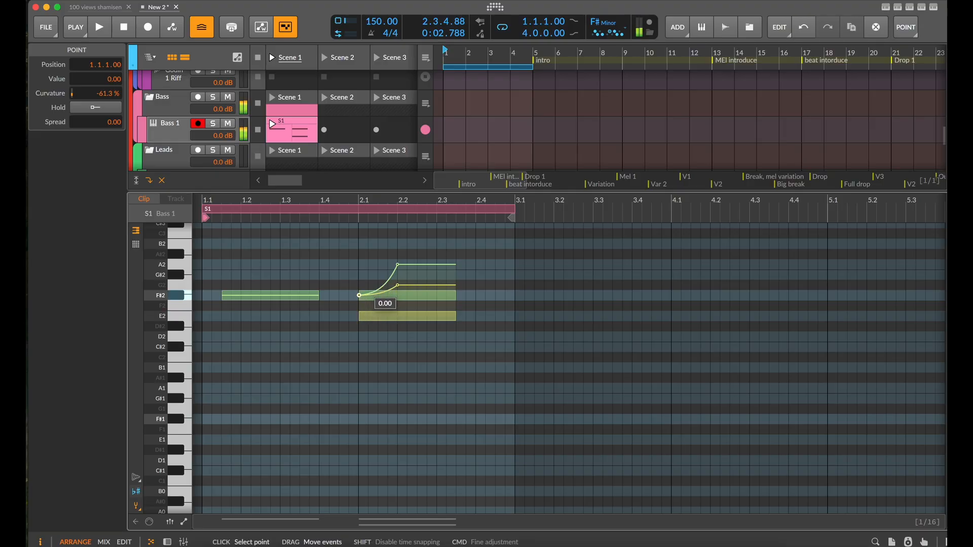
drag(361, 299, 360, 275)
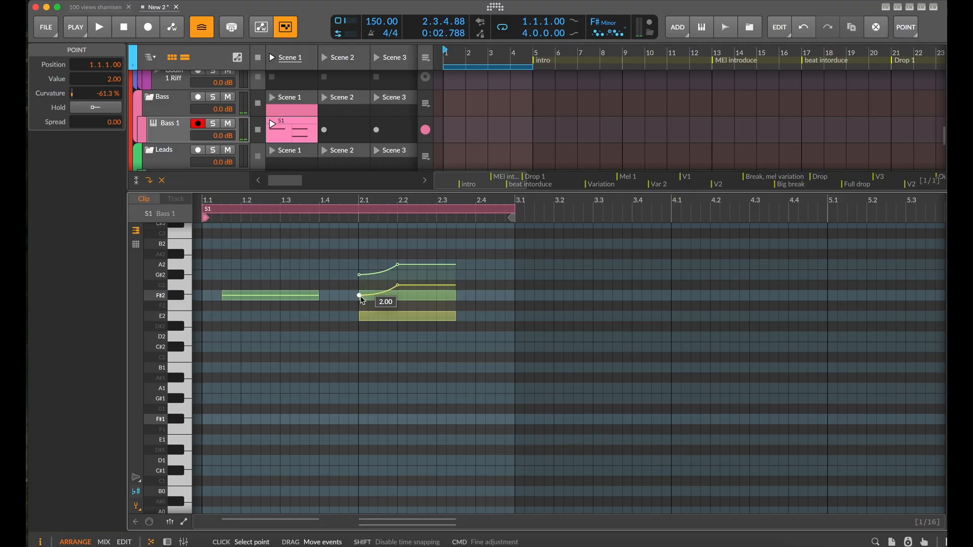
drag(362, 300, 360, 316)
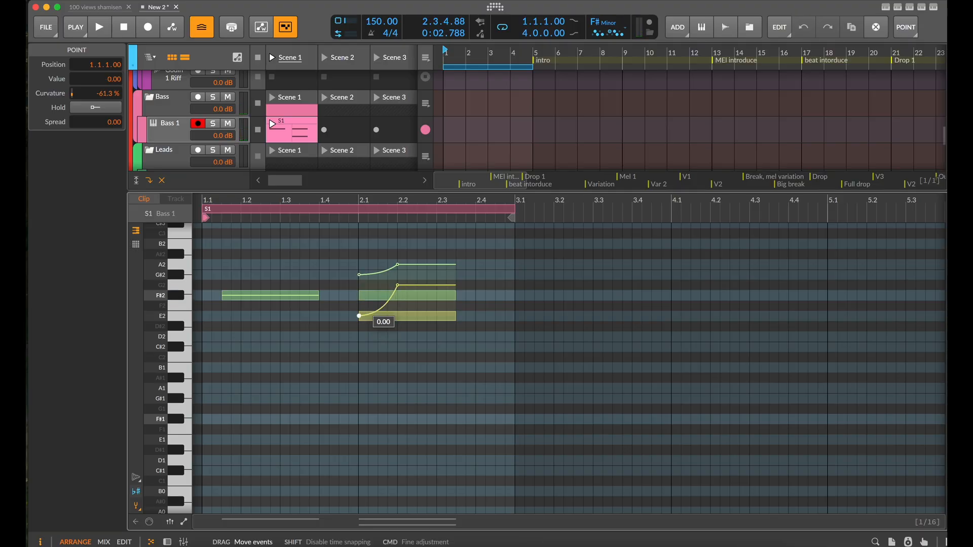
click(398, 290)
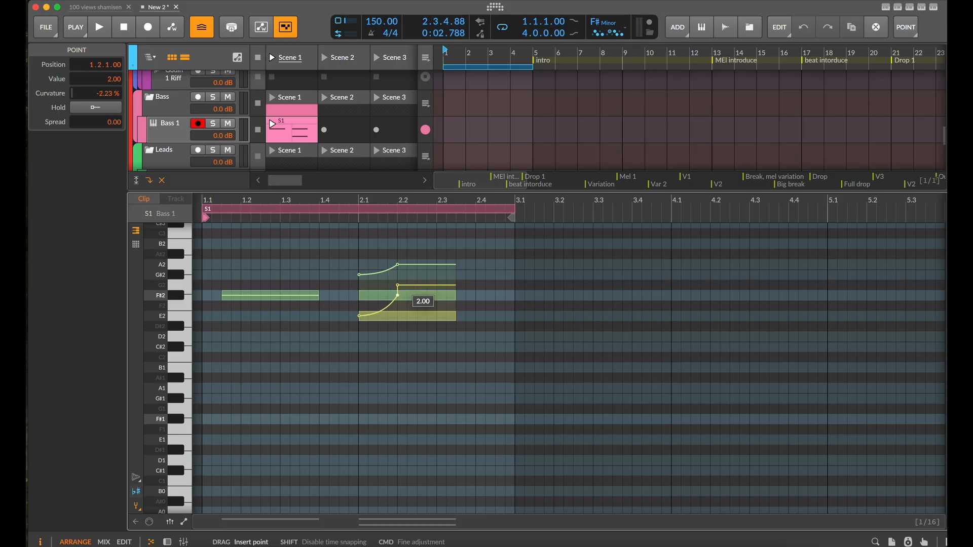
drag(398, 296, 358, 296)
double_click(397, 296)
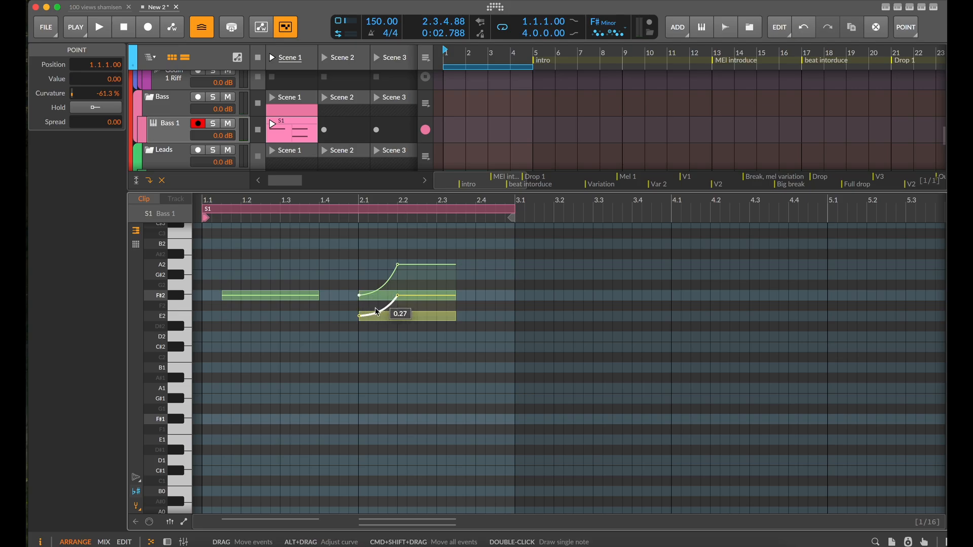
drag(366, 318, 397, 316)
Audition the alternating bass glides, stop playback, and shrink the note editor to reveal more tracks
key(space)
scroll(454, 348, down, 1)
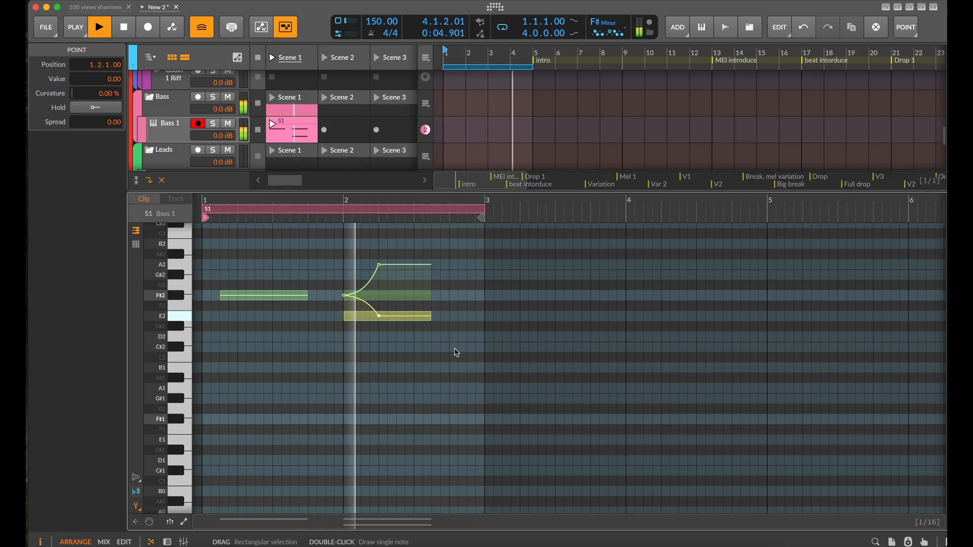
key(space)
scroll(471, 354, down, 1)
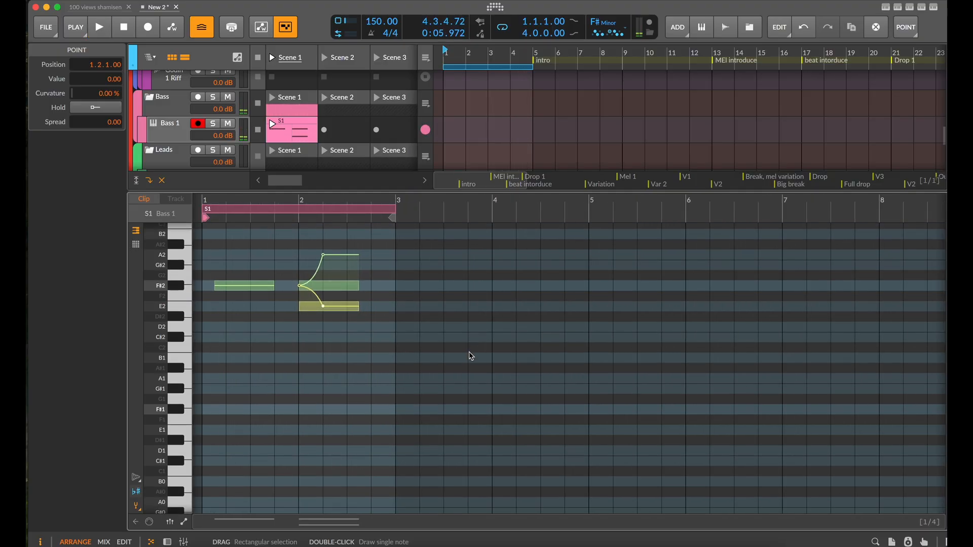
drag(365, 192, 384, 453)
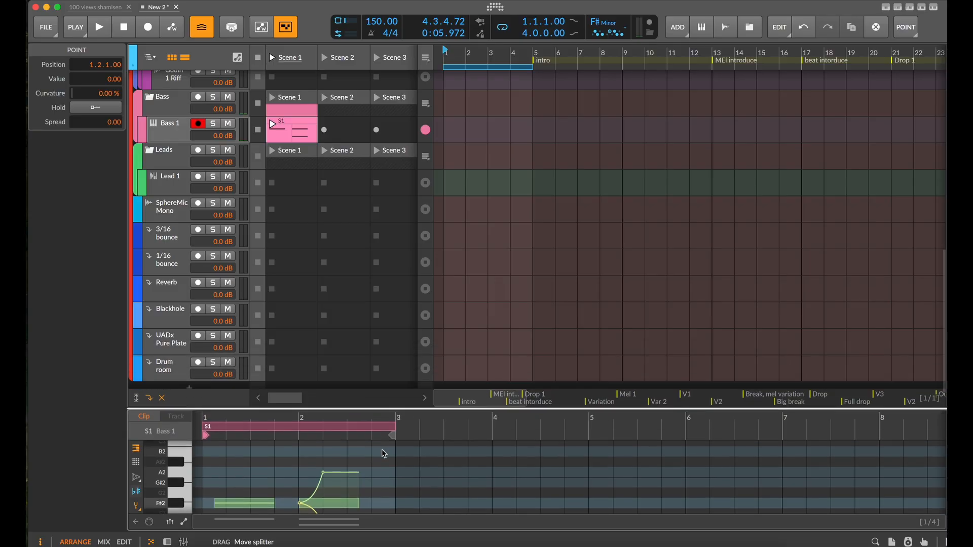
Select the Pad 1 track and show its Polymer device
scroll(282, 236, up, 10)
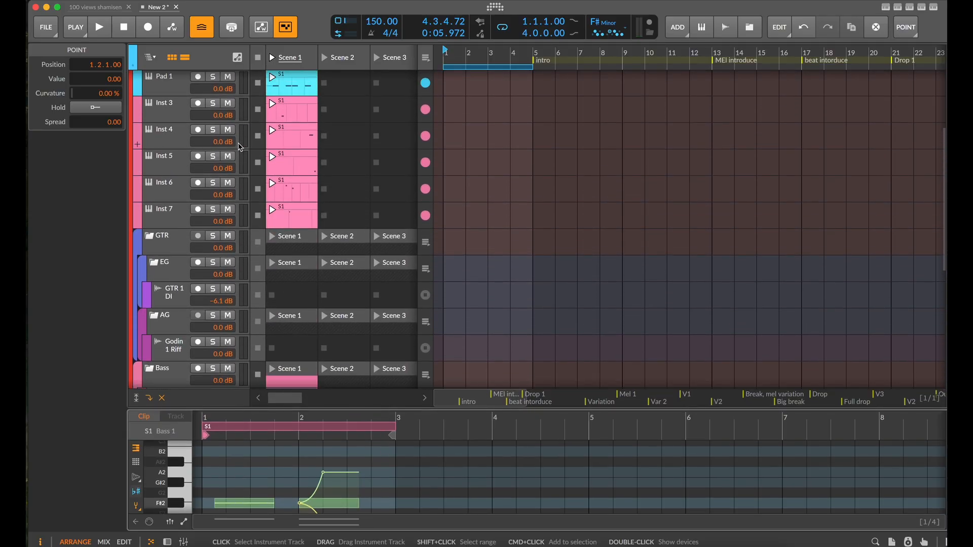
scroll(310, 190, up, 1)
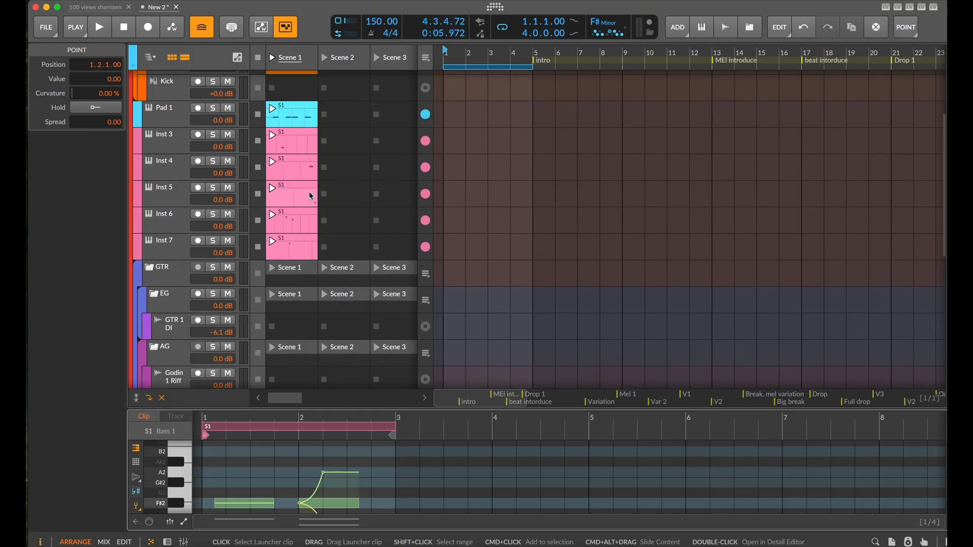
scroll(248, 178, up, 3)
click(165, 199)
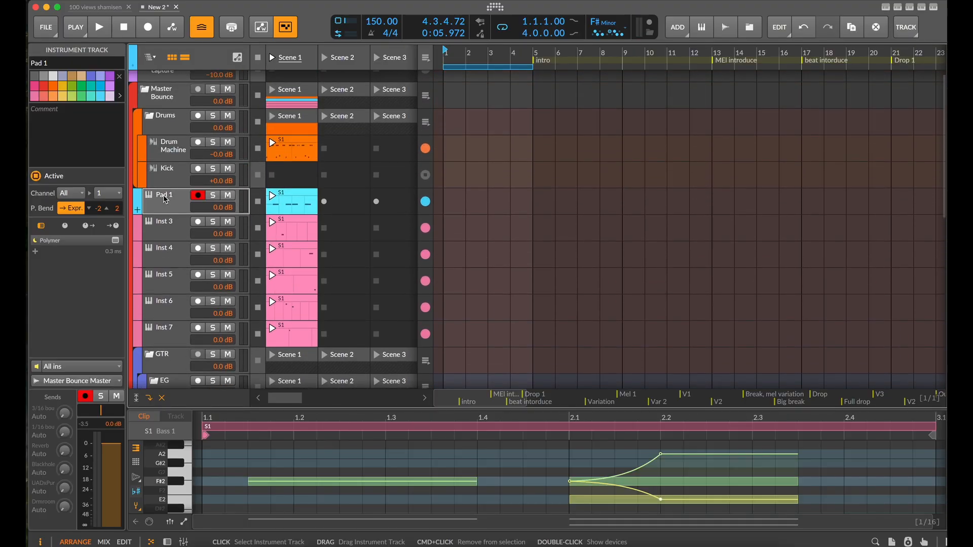
key(d)
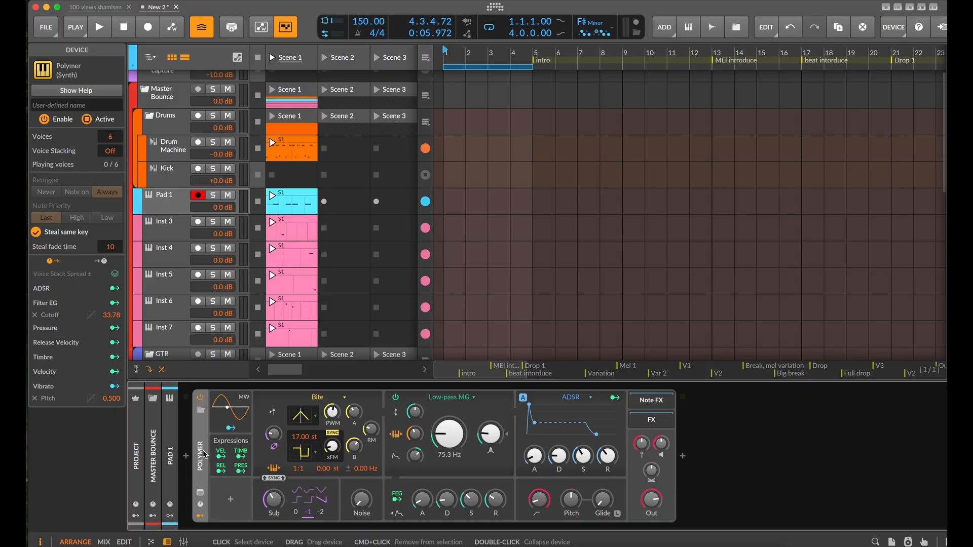
Keep the Pad 1 clip's notes on channel 1 and assign the Inst 3 clip's note to channel 2
click(294, 201)
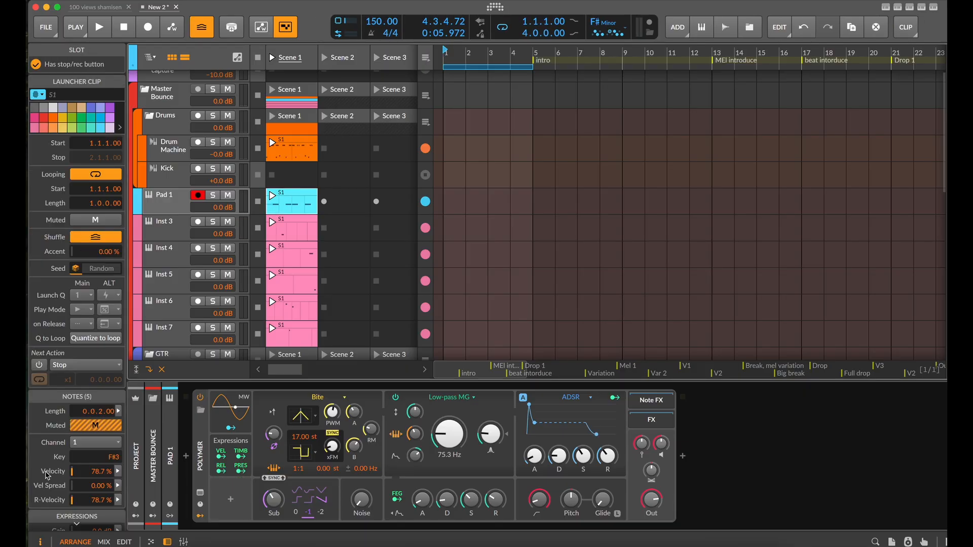
scroll(51, 474, down, 3)
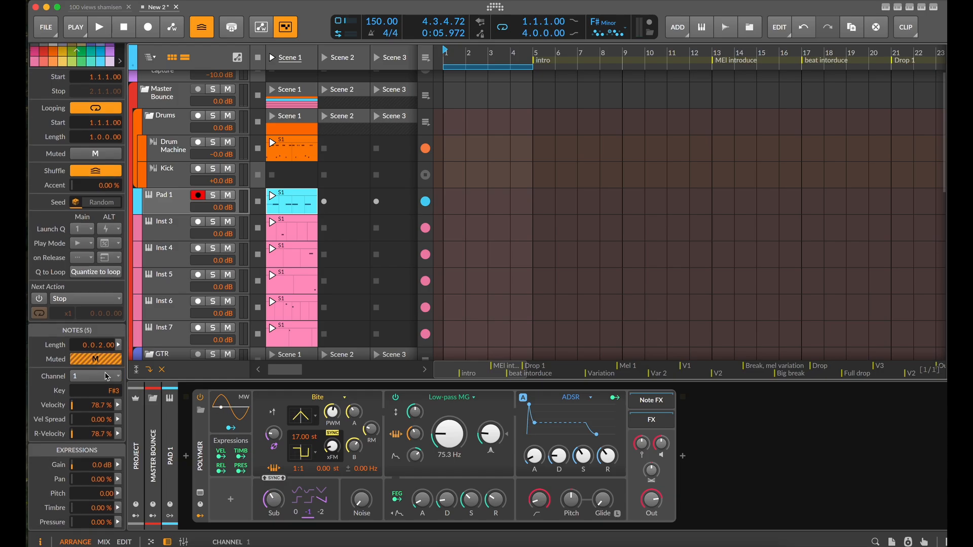
click(110, 380)
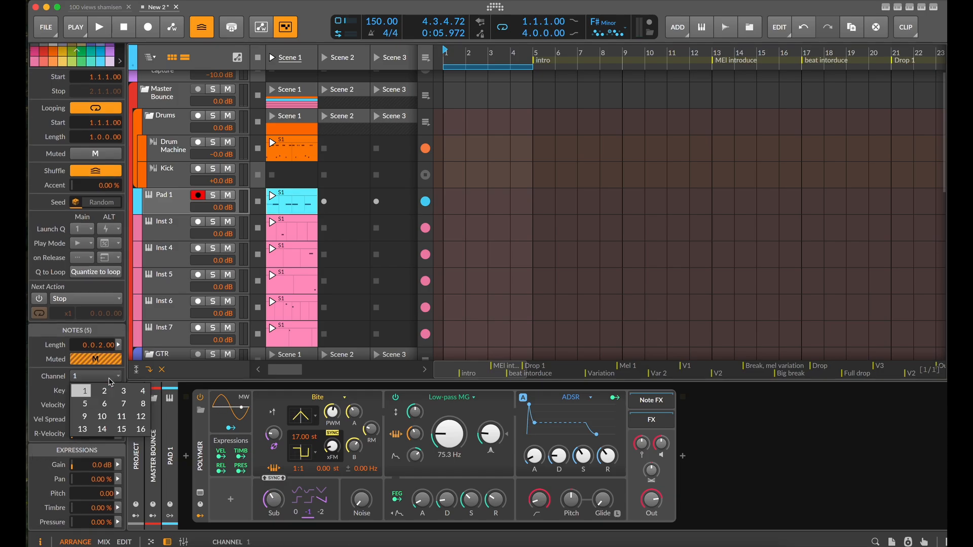
click(109, 380)
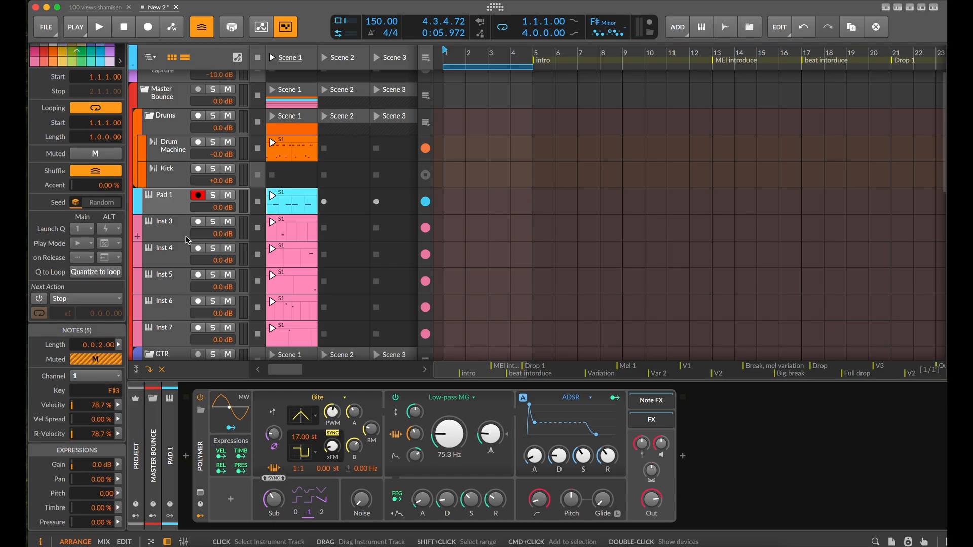
click(284, 227)
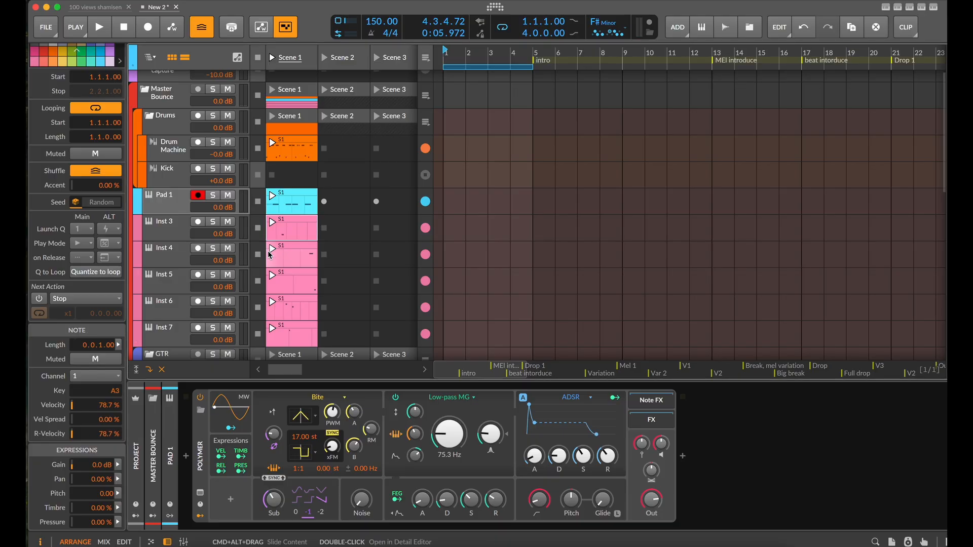
click(115, 381)
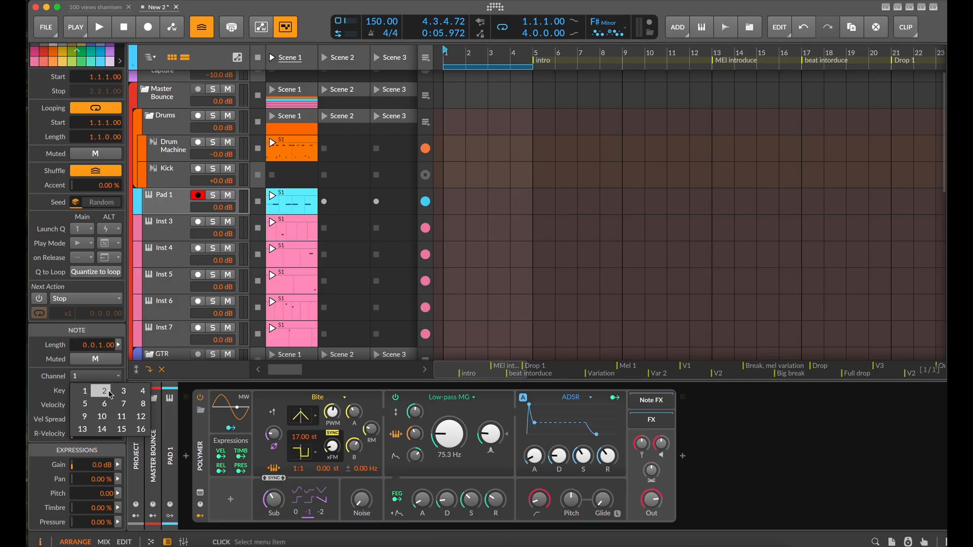
click(108, 392)
Assign the Inst 4 clip's note to channel 3 and the Inst 5 clip's note to channel 4
click(285, 253)
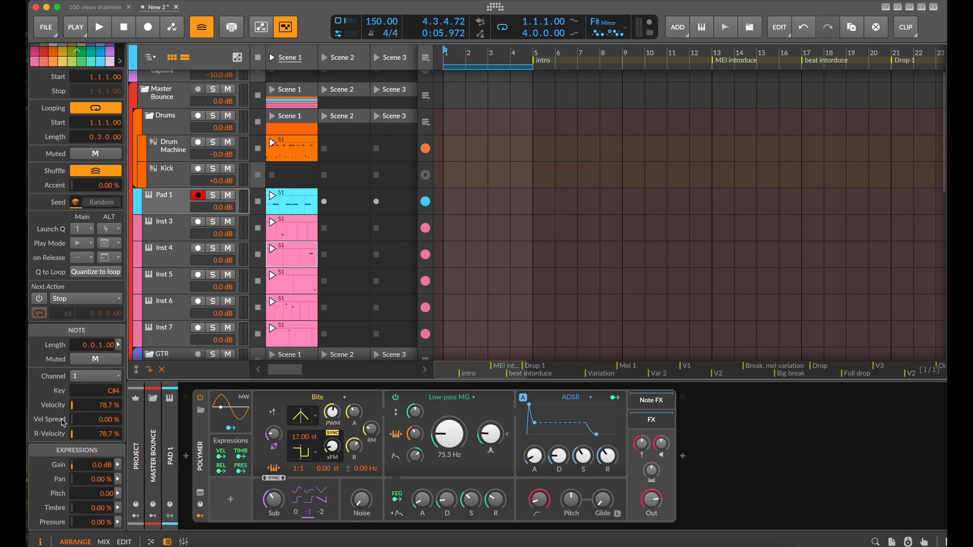
click(99, 376)
click(120, 395)
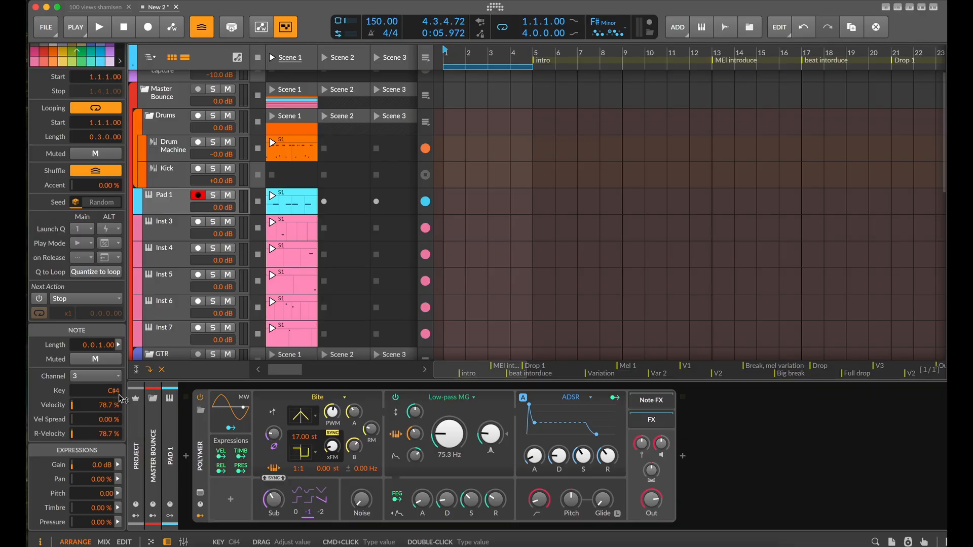
click(297, 274)
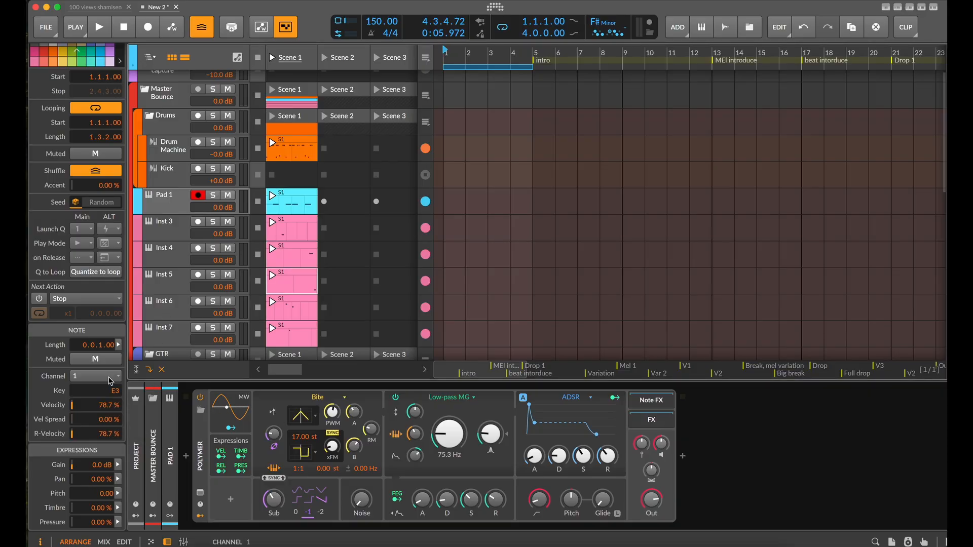
click(101, 376)
click(144, 393)
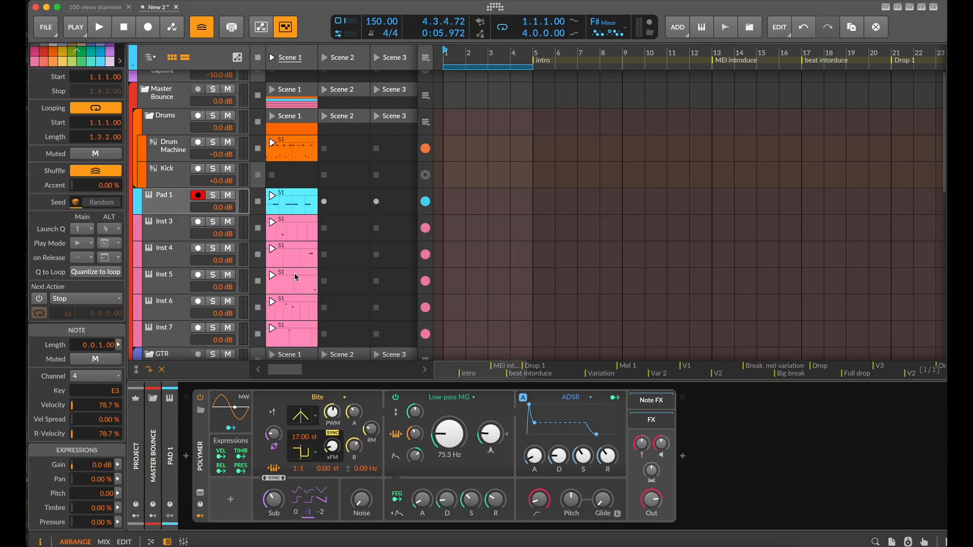
Assign the notes of the Inst 6 and Inst 7 clips to channel 5
click(297, 308)
scroll(299, 309, down, 2)
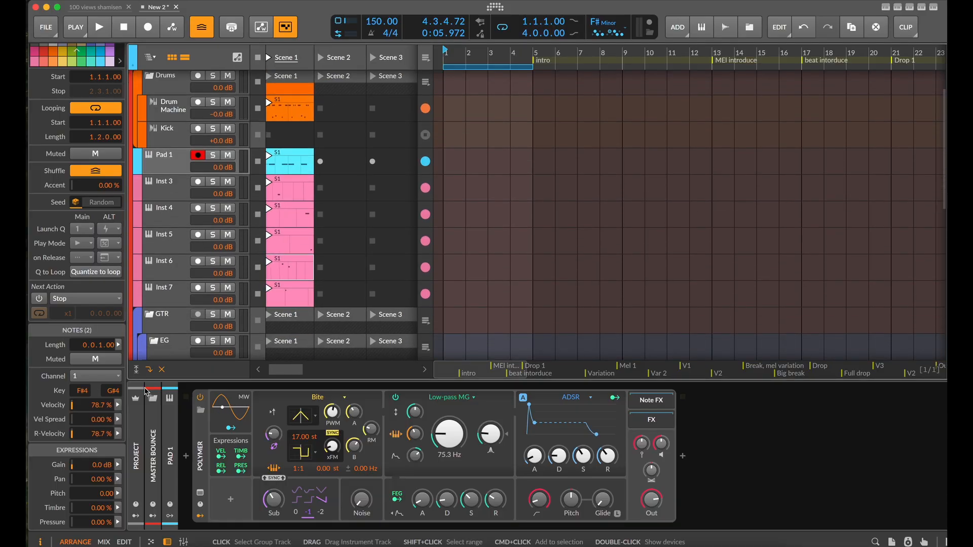
click(112, 377)
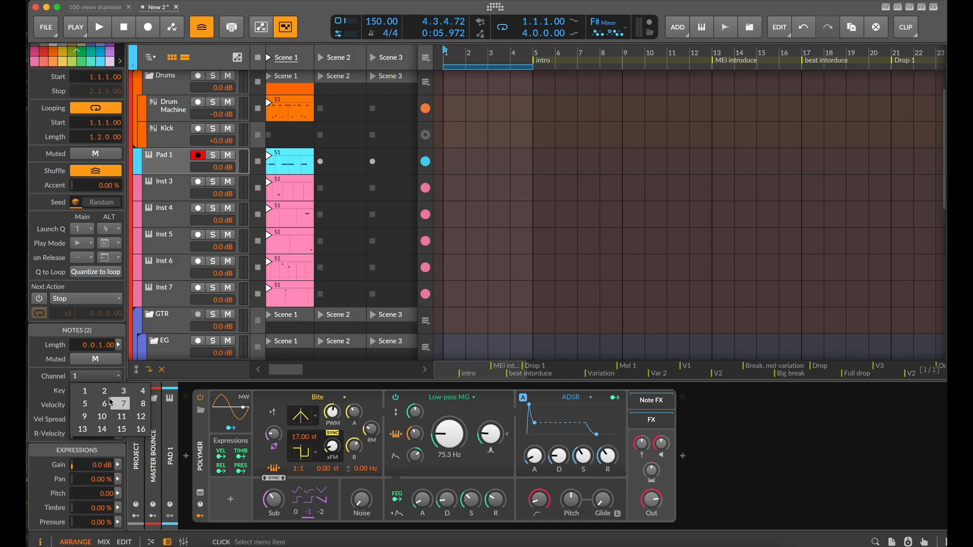
click(86, 404)
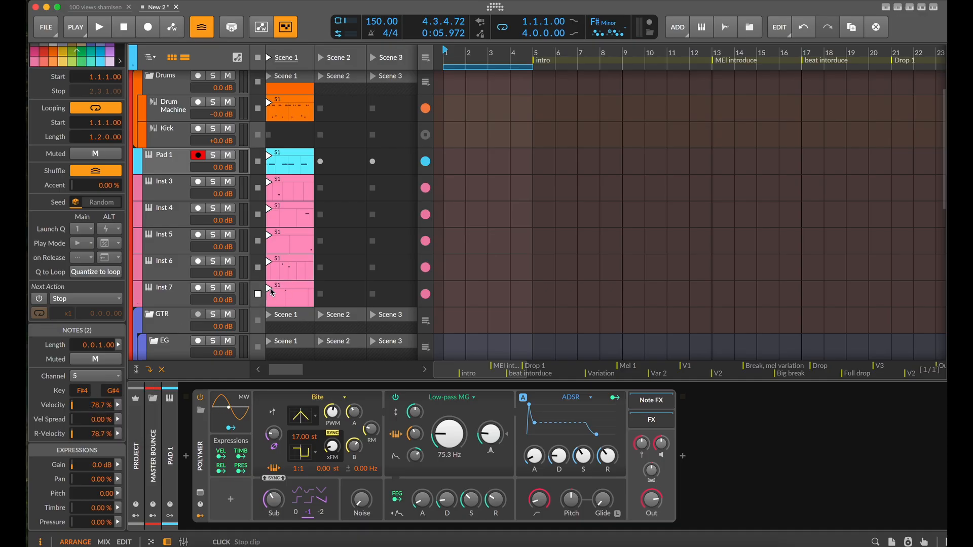
click(284, 294)
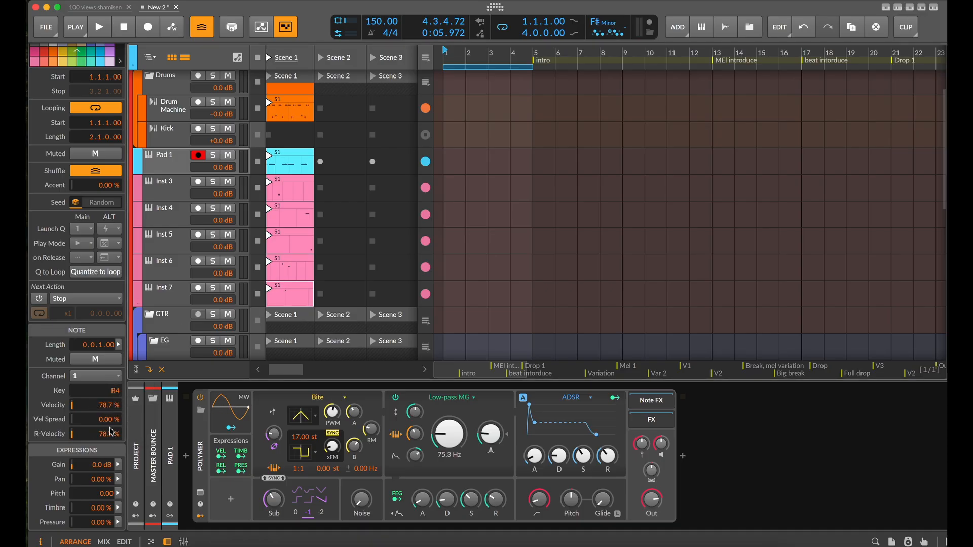
click(120, 376)
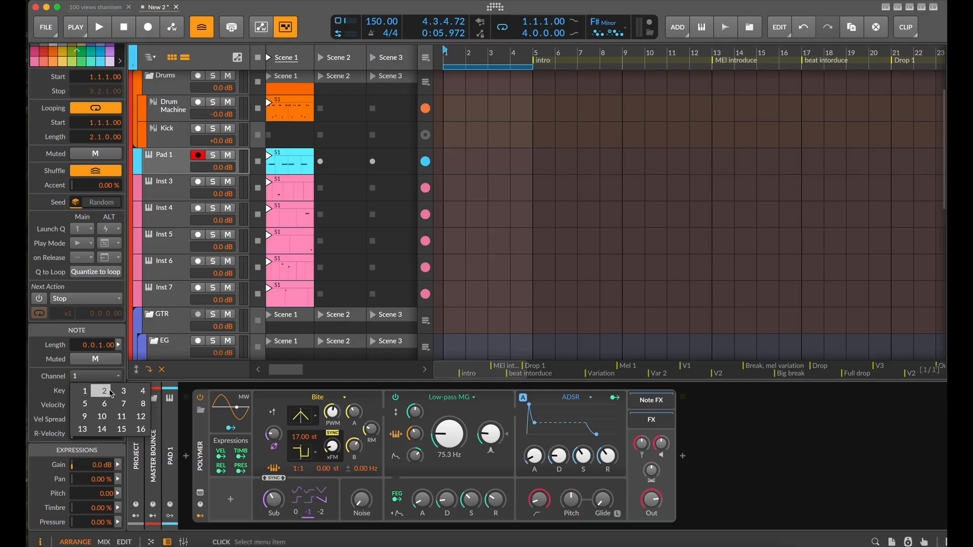
click(87, 408)
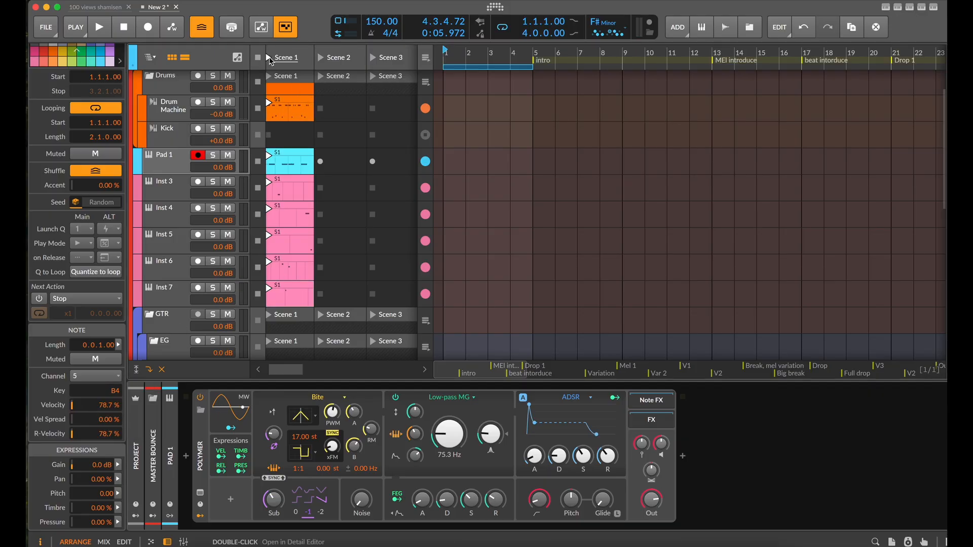
Briefly audition Scene 1 and wrap Pad 1's Polymer in an Instrument Layer
click(270, 57)
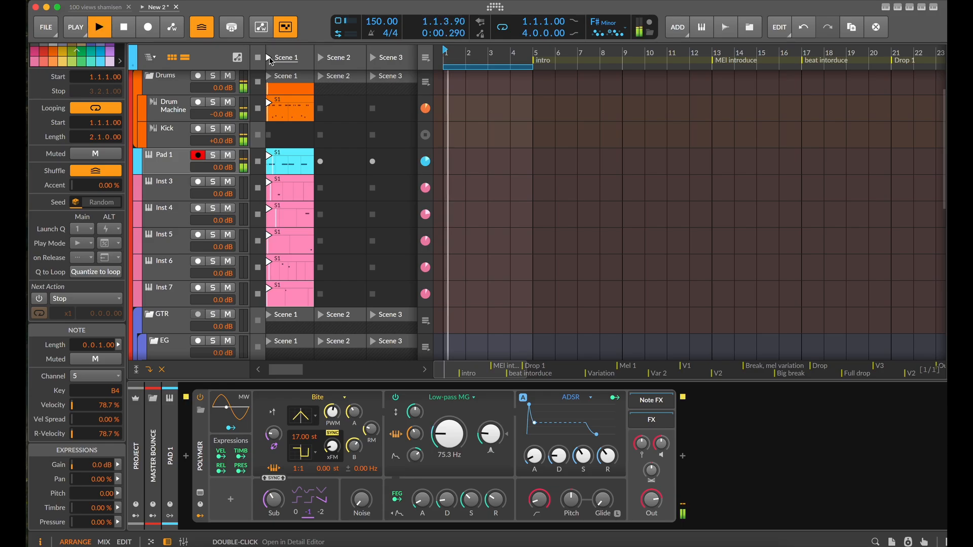
click(153, 162)
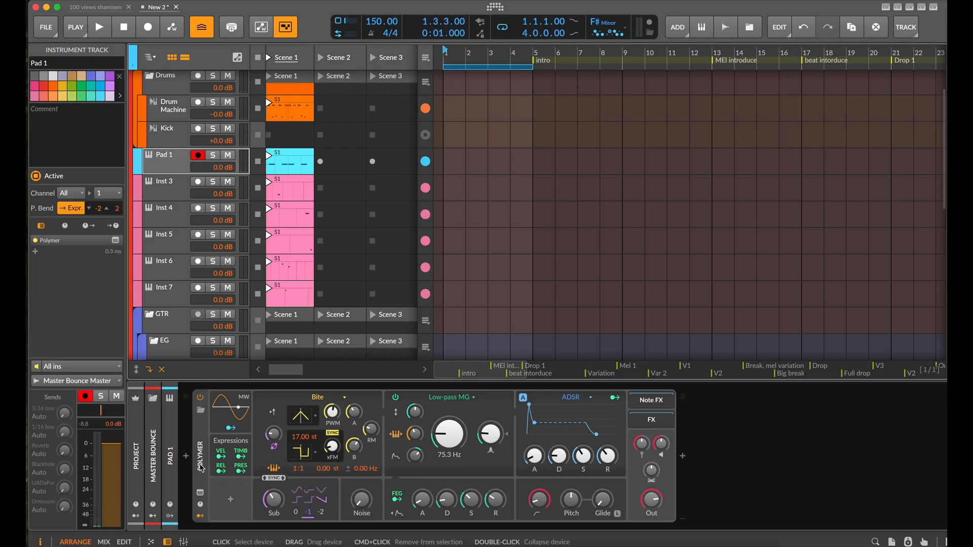
click(211, 513)
key(super+g)
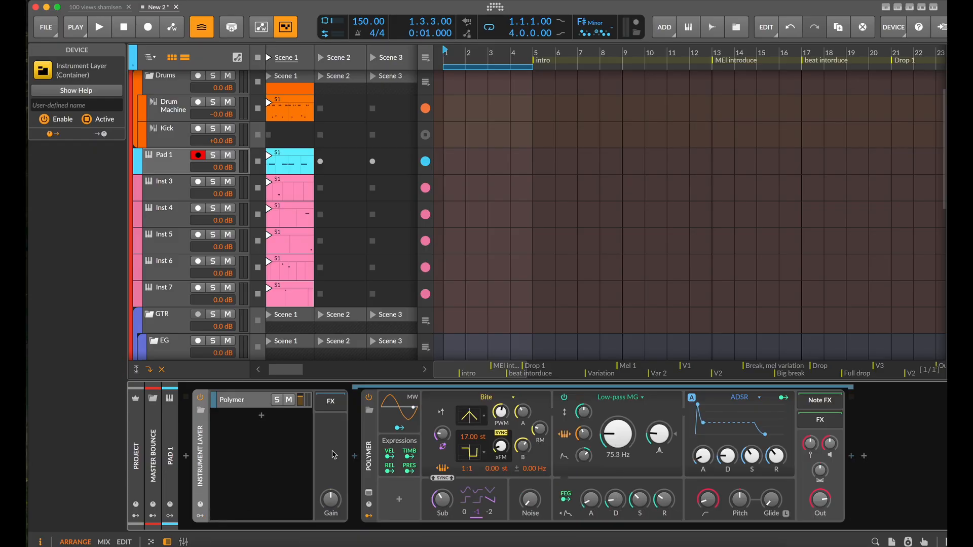
Insert the All MIDI Channels note filter preset before Polymer inside the Instrument Layer
click(354, 462)
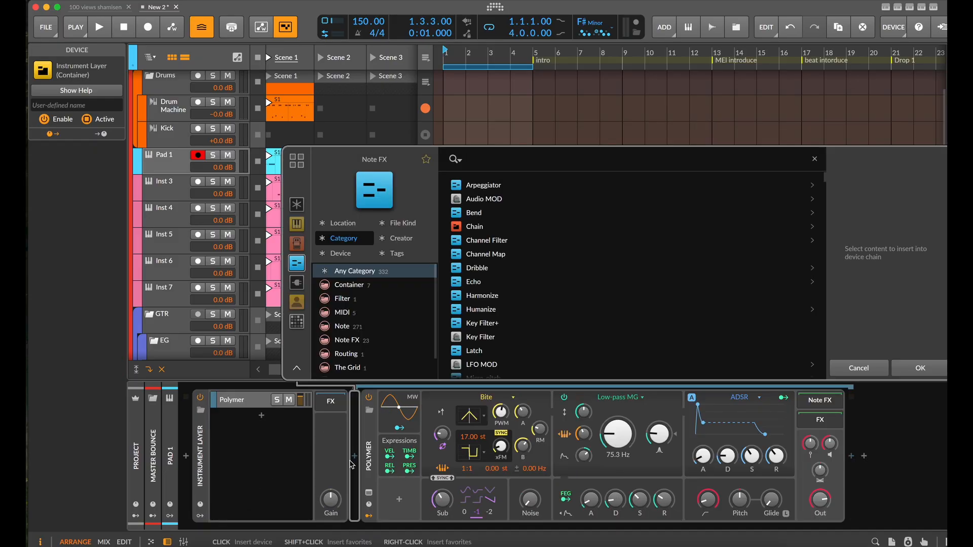
text(midi)
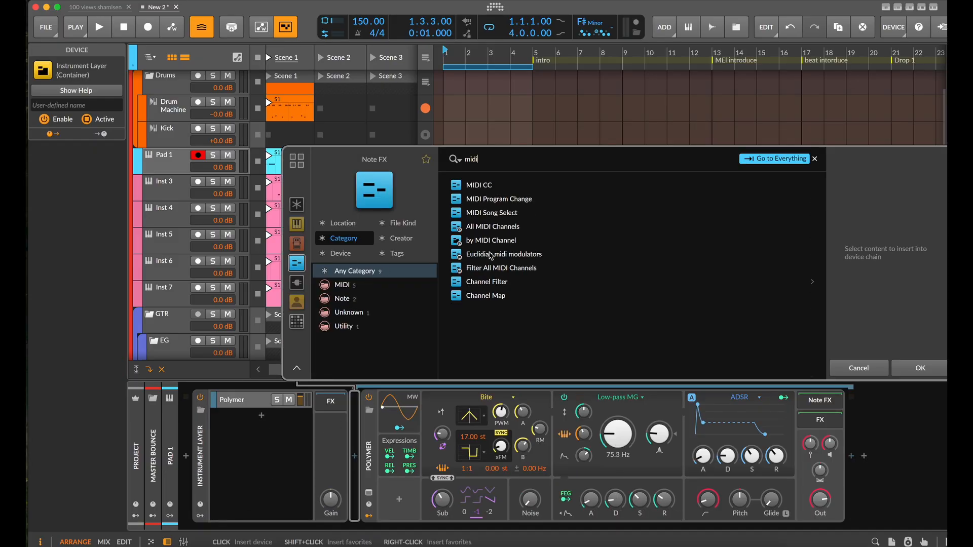
click(510, 245)
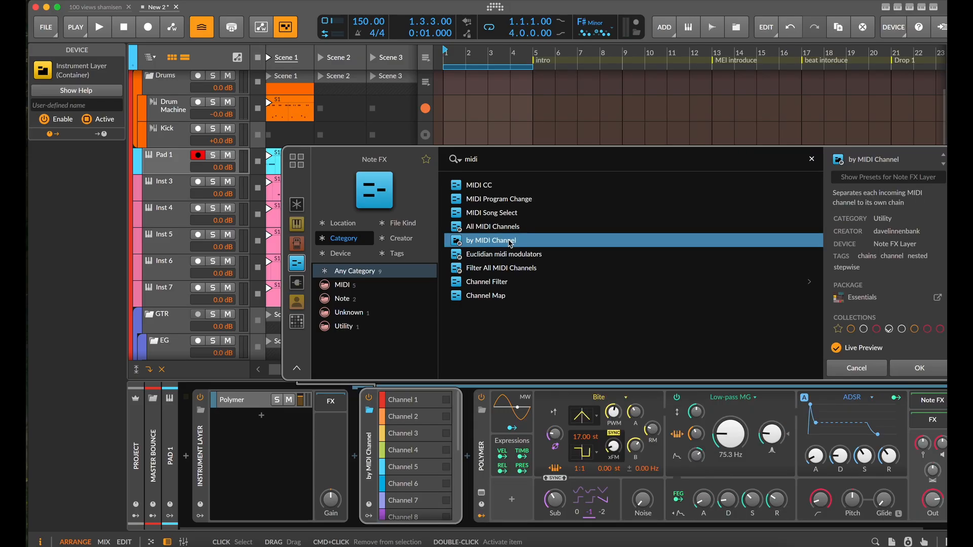
click(507, 226)
key(Return)
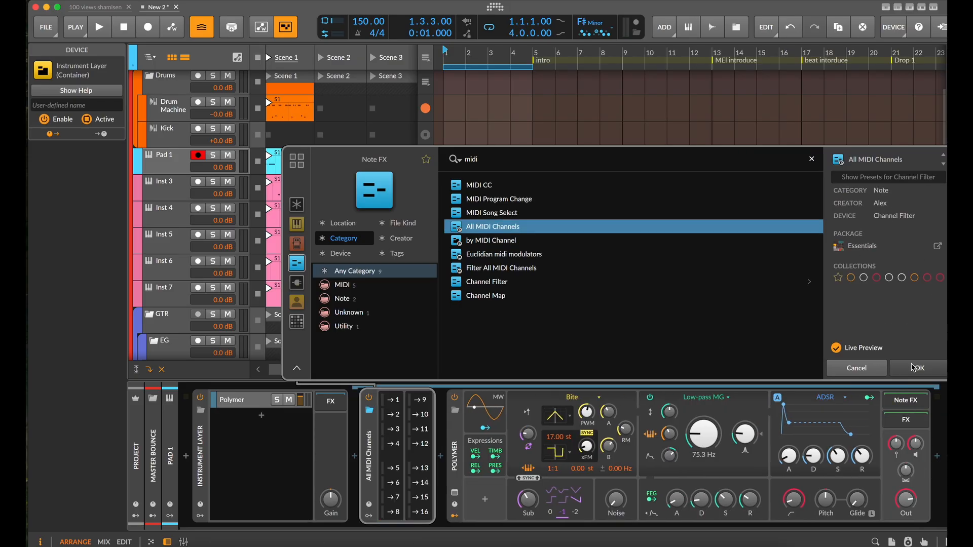
Disable channels 2 through 8 in the All MIDI Channels filter and audition the filtered Polymer layer
click(394, 446)
click(394, 468)
click(395, 484)
click(395, 497)
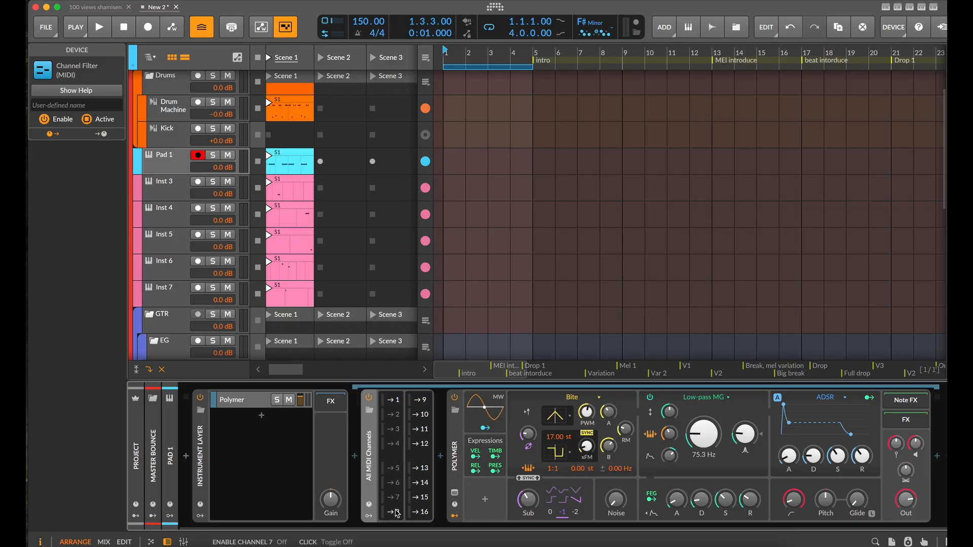
key(space)
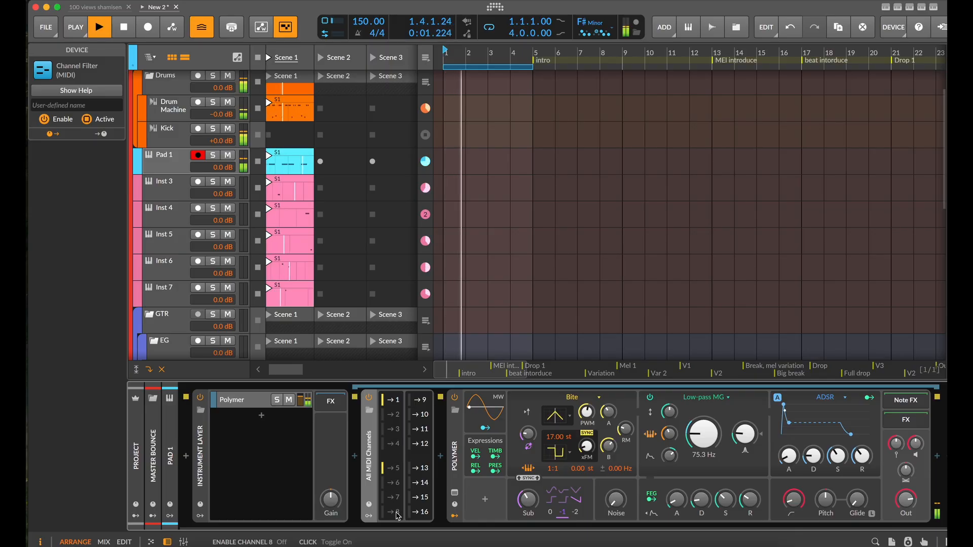
key(space)
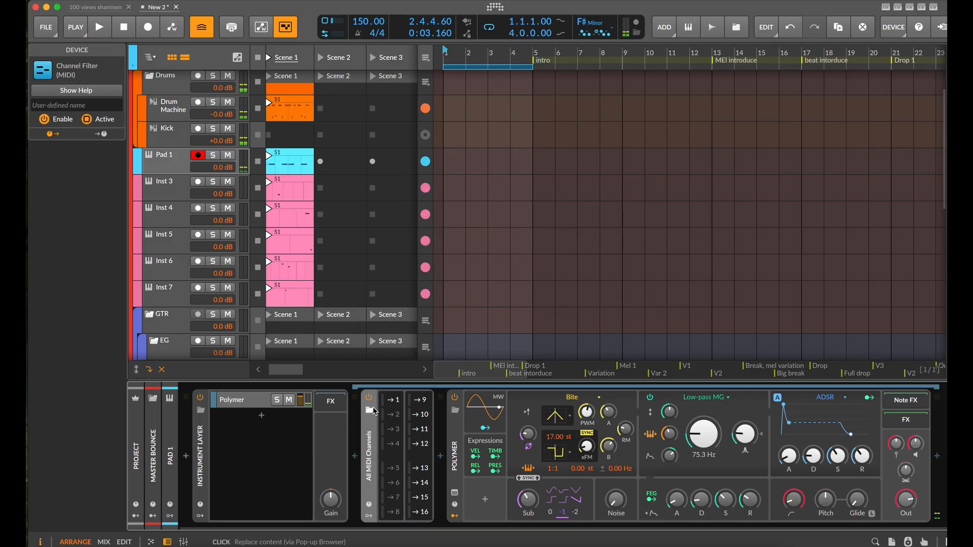
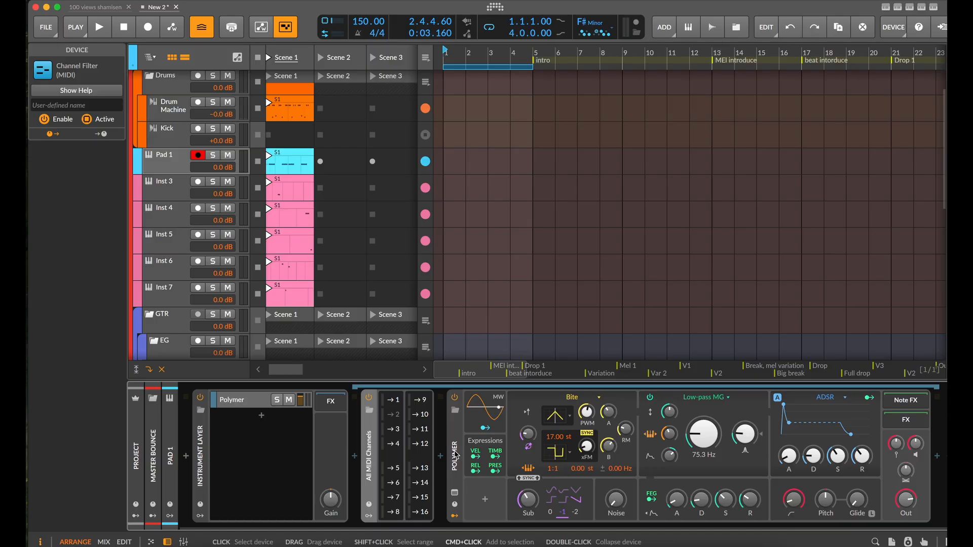
Undo the Instrument Layer grouping on Pad 1 and wrap Polymer in a fresh Instrument Layer
key(Delete)
key(super+z)
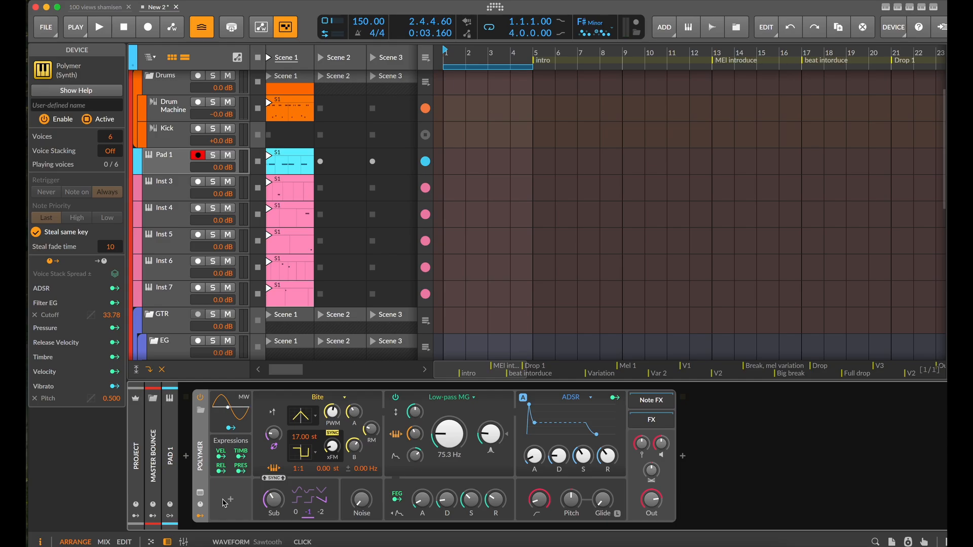
right_click(201, 467)
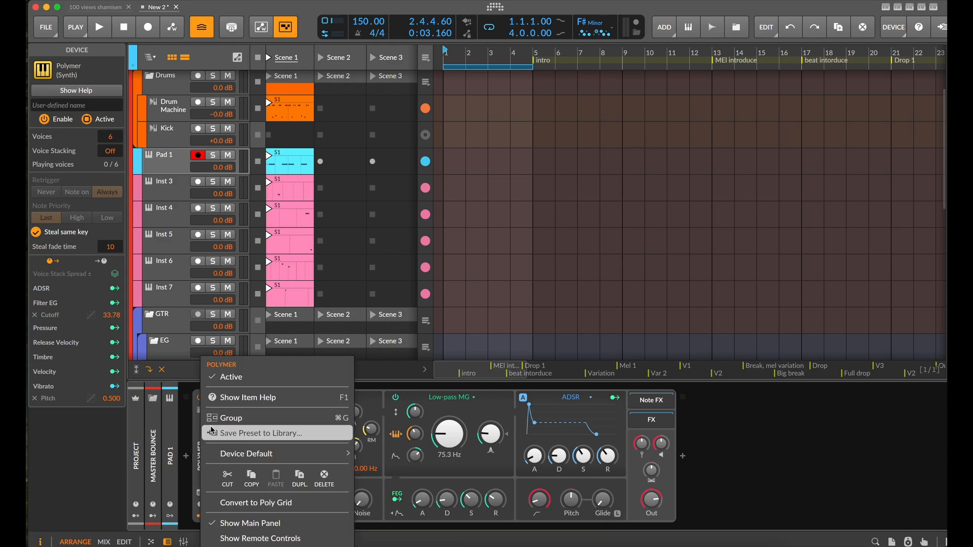
click(223, 417)
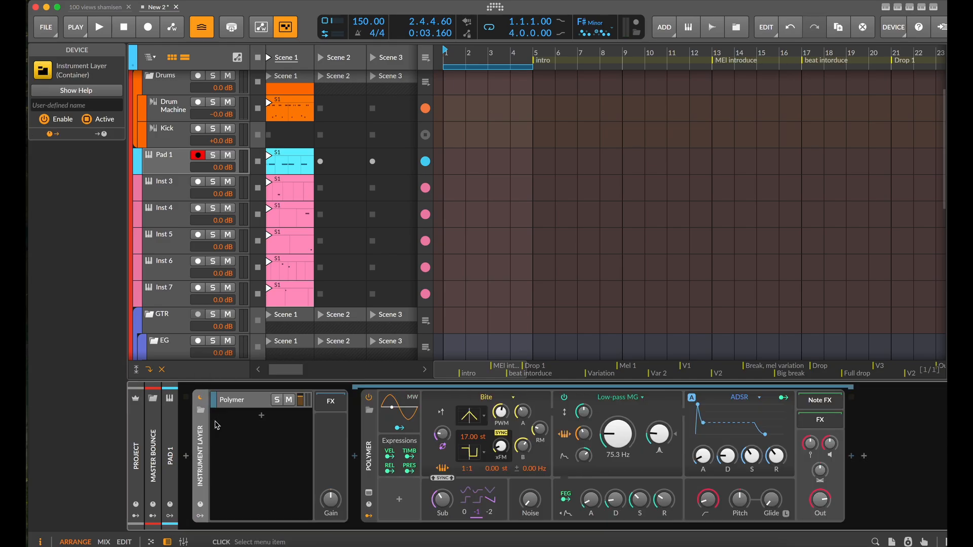
click(353, 460)
text(midi)
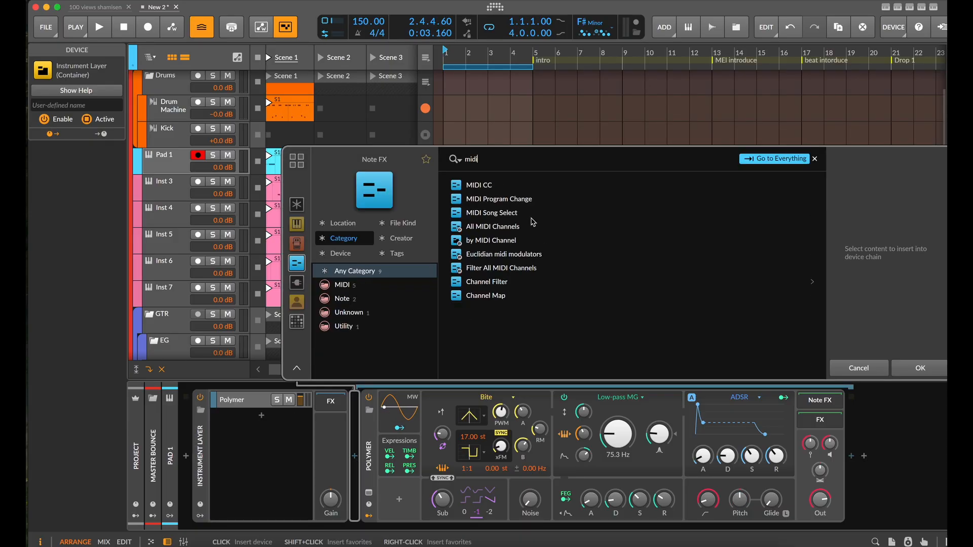
key(Escape)
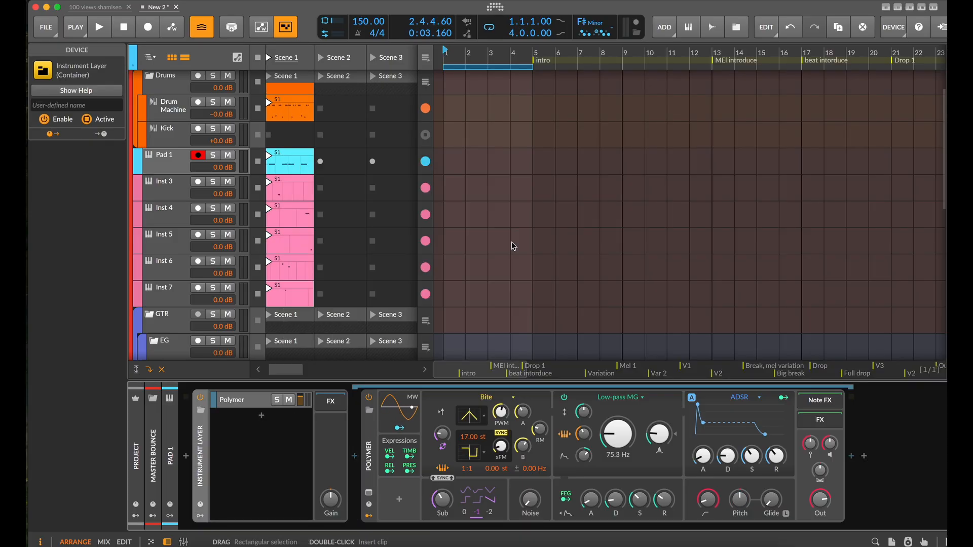
click(357, 458)
text(midi)
key(Escape)
Insert the All MIDI Channels preset before Polymer inside the new Instrument Layer
click(358, 459)
text(midi)
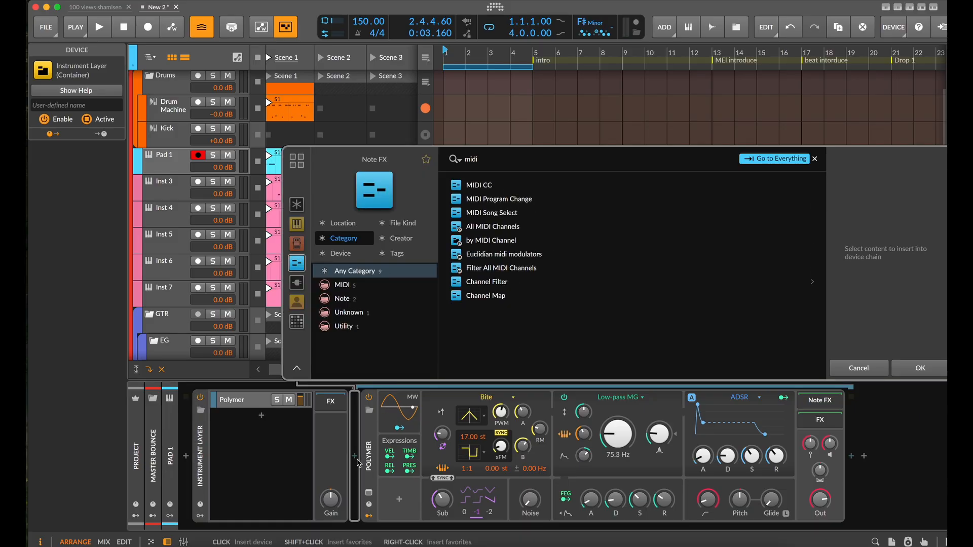
click(509, 238)
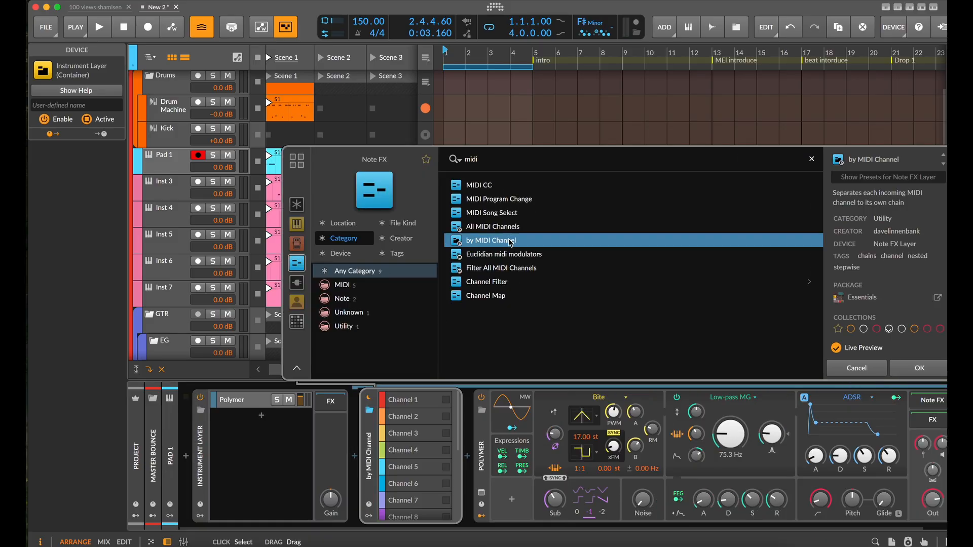
click(509, 227)
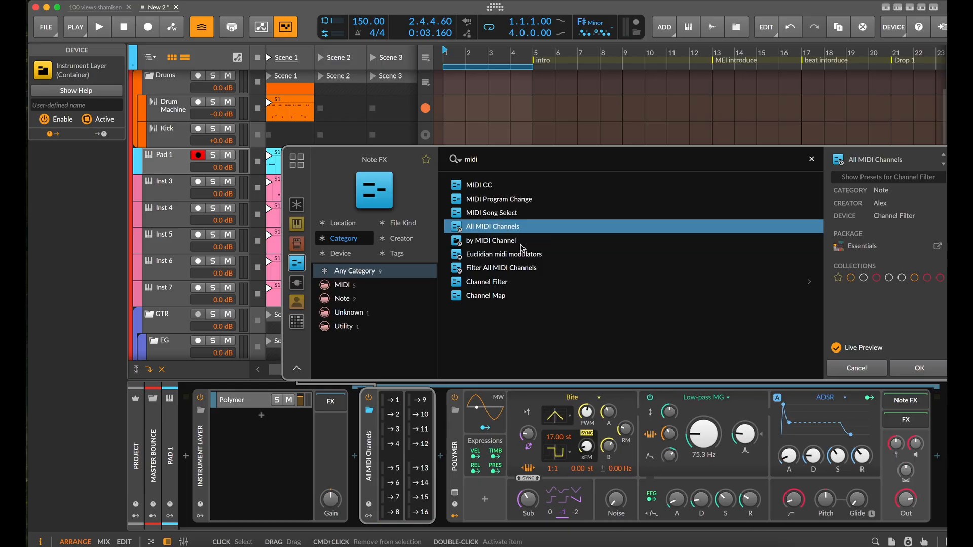
click(920, 369)
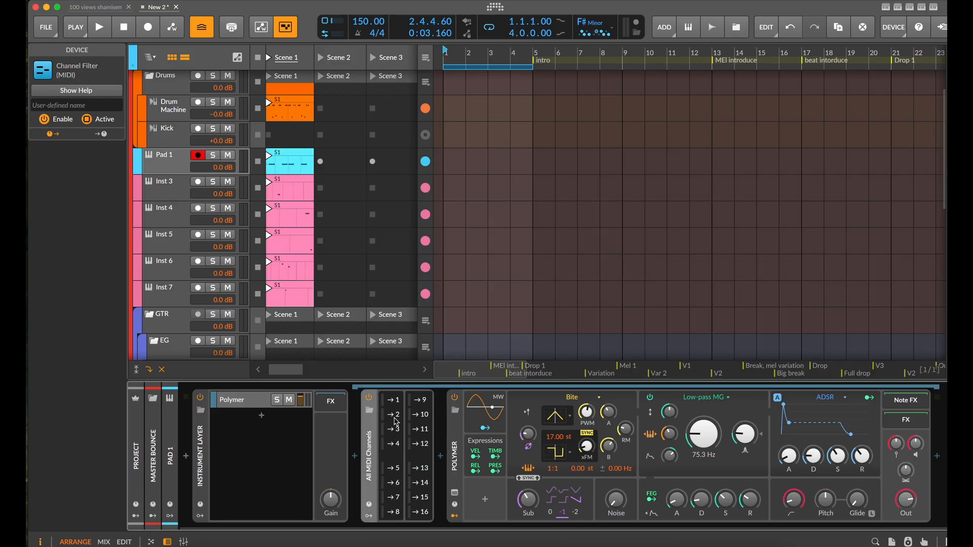
Disable channels 2 through 8 in the Polymer layer's channel filter
click(394, 416)
click(398, 444)
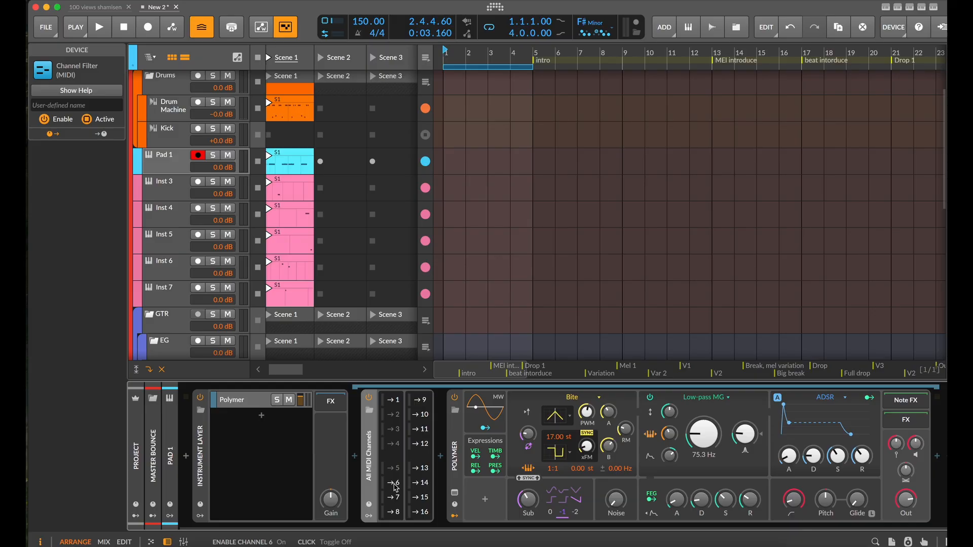
click(395, 484)
click(397, 514)
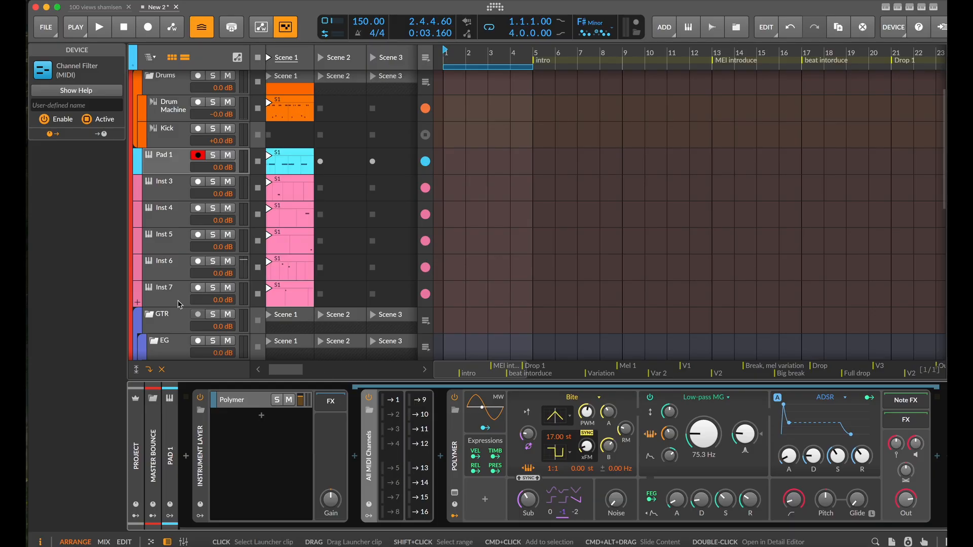
Check the pad clips' MIDI channels, then duplicate the Polymer layer with the copy's filter passing channel 2 instead of channel 1
click(290, 159)
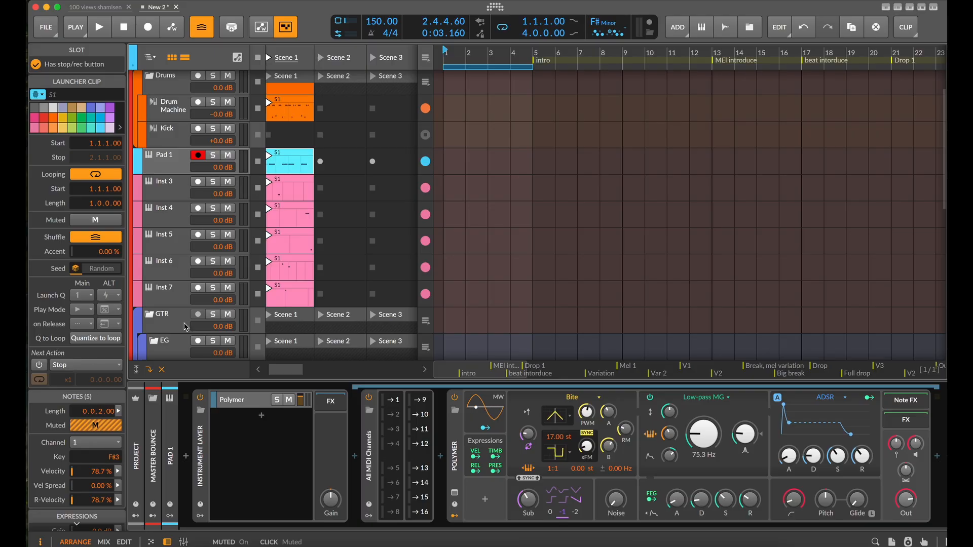
click(280, 194)
click(279, 218)
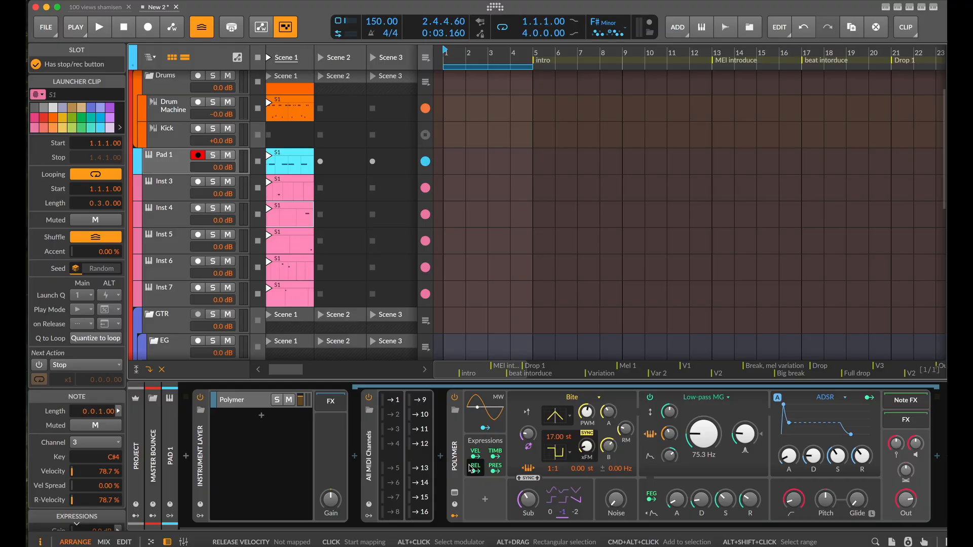
click(260, 407)
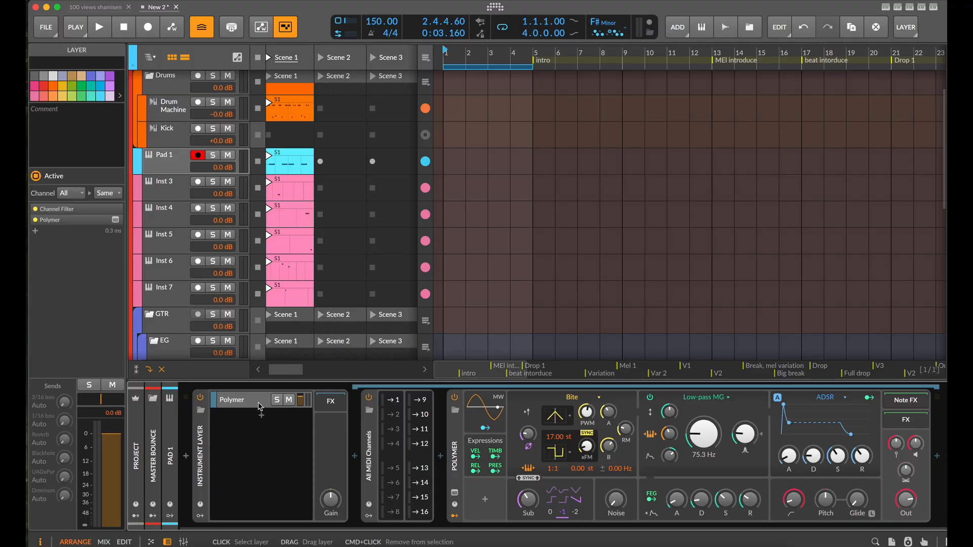
key(super+d)
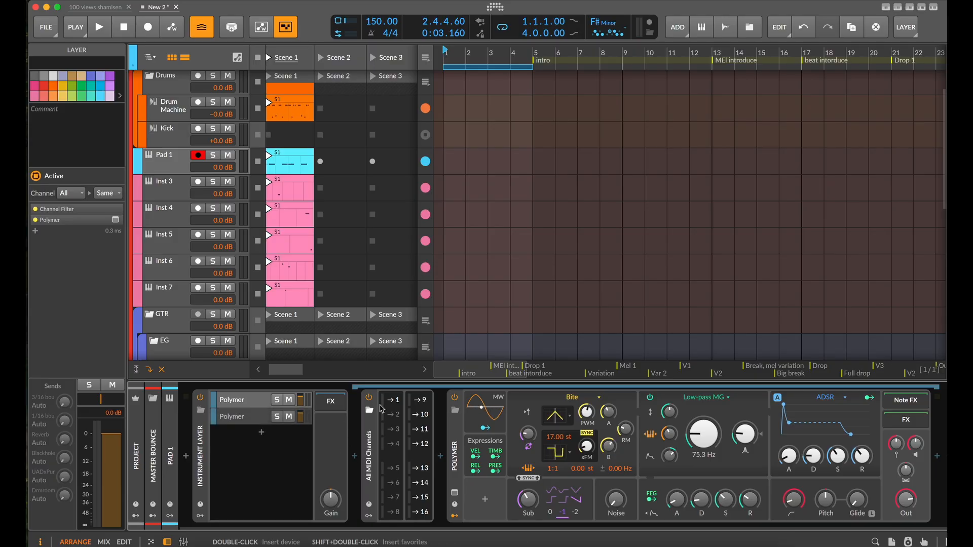
click(238, 422)
click(394, 401)
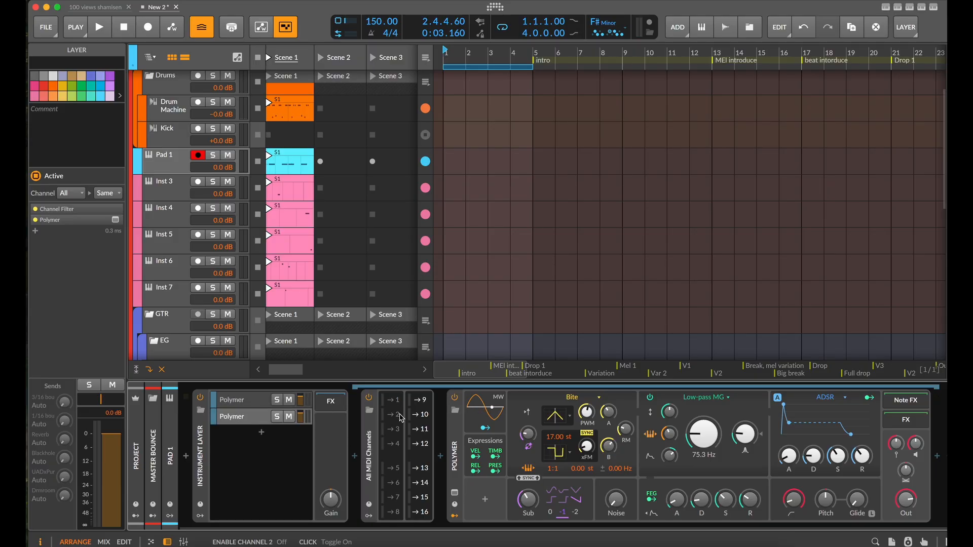
click(401, 415)
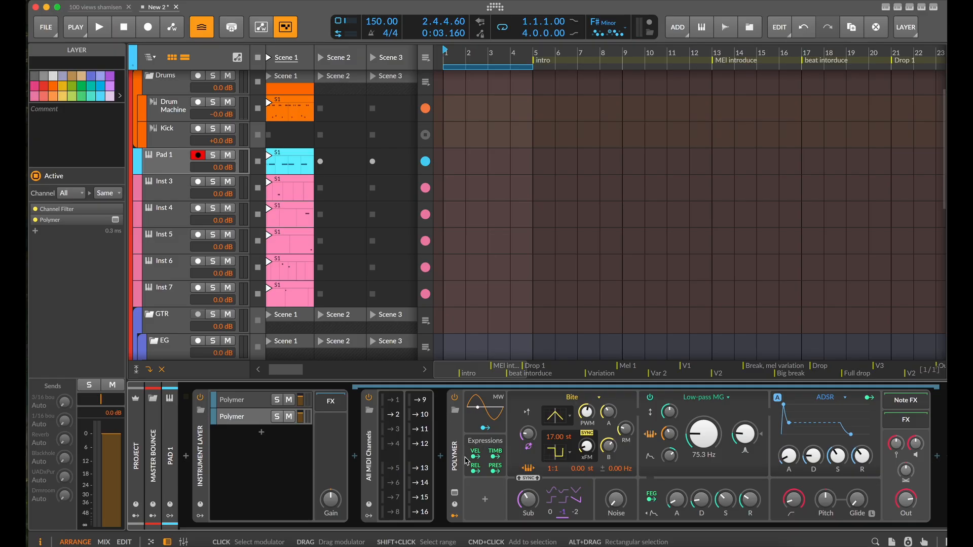
Replace Polymer in the second layer with Serum 2, placed after the channel filter
click(447, 467)
key(Delete)
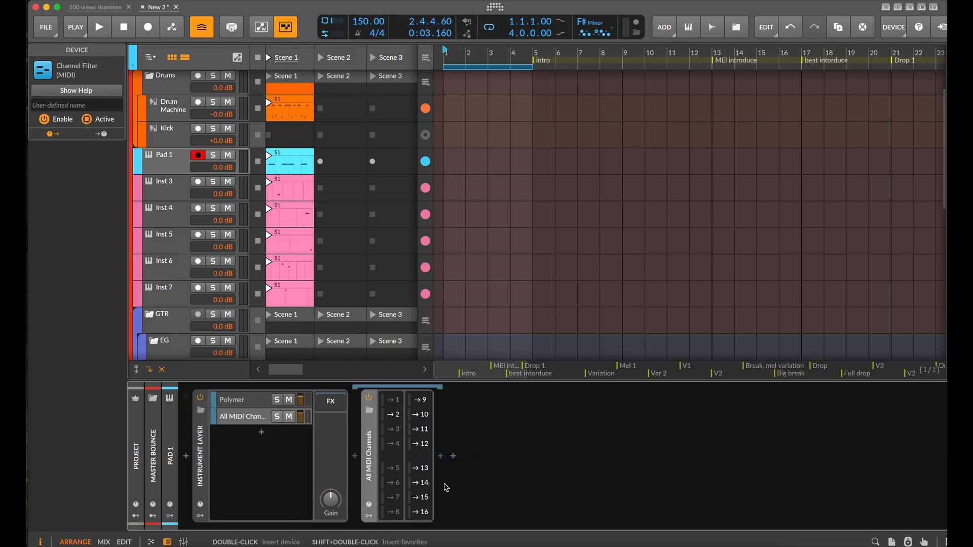
click(441, 456)
text(serum)
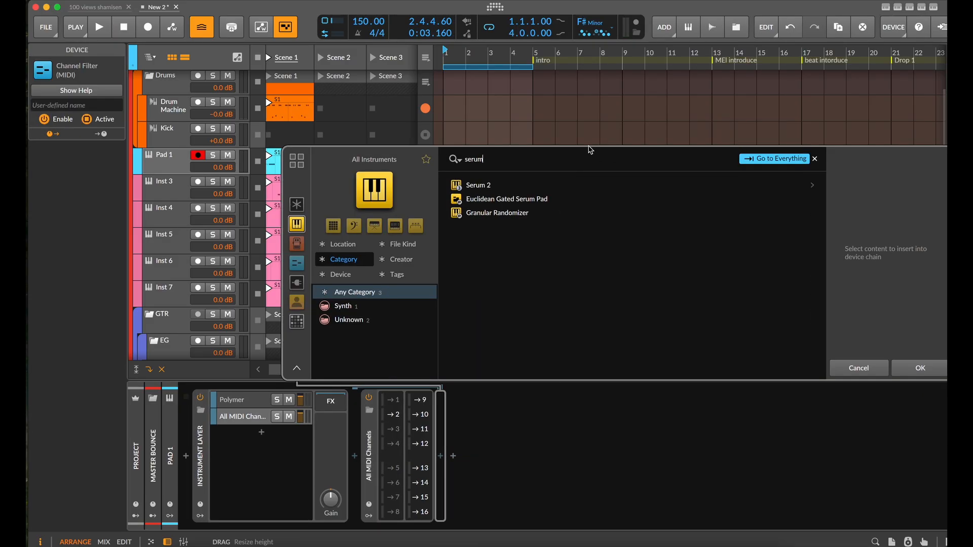
click(488, 189)
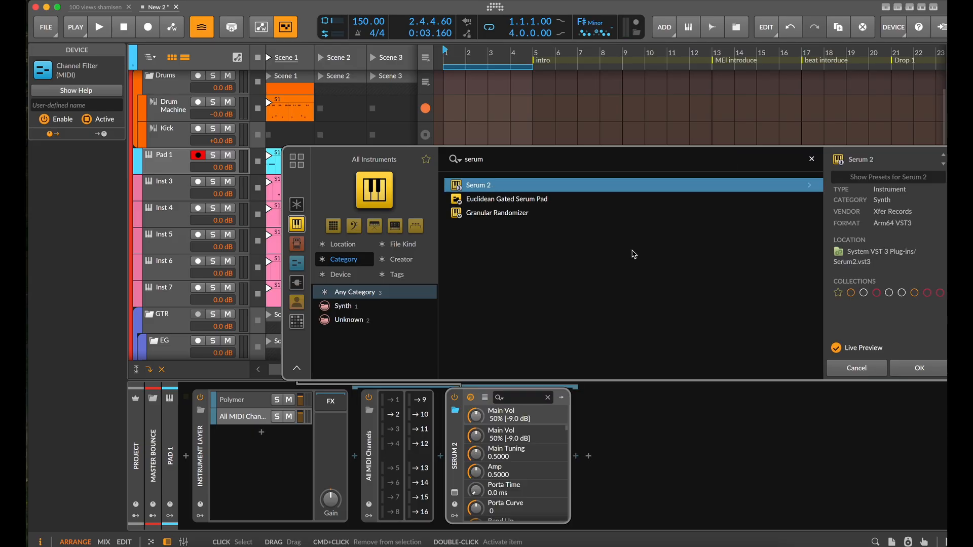
click(919, 368)
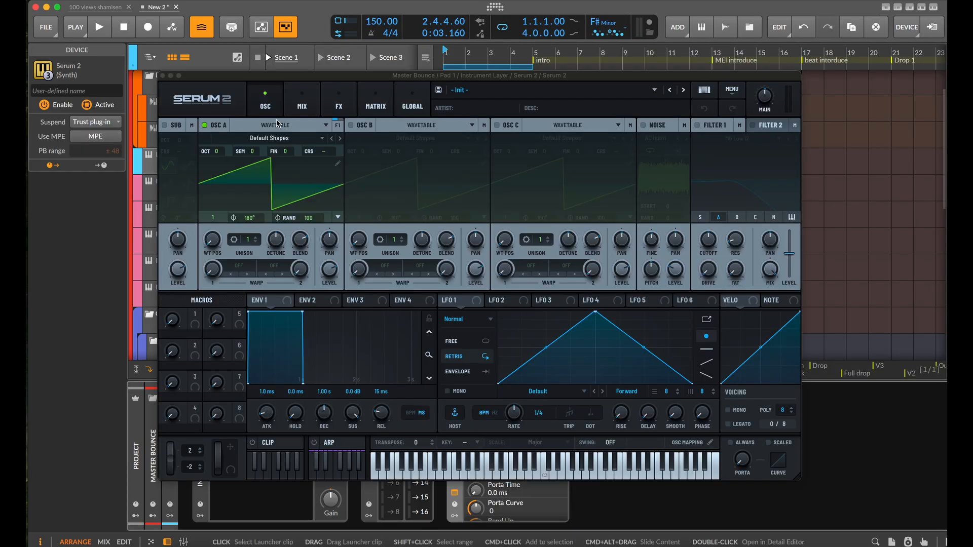
Load the User preset Karplus Karplus plucks in Serum 2
click(654, 90)
mouse_move(632, 130)
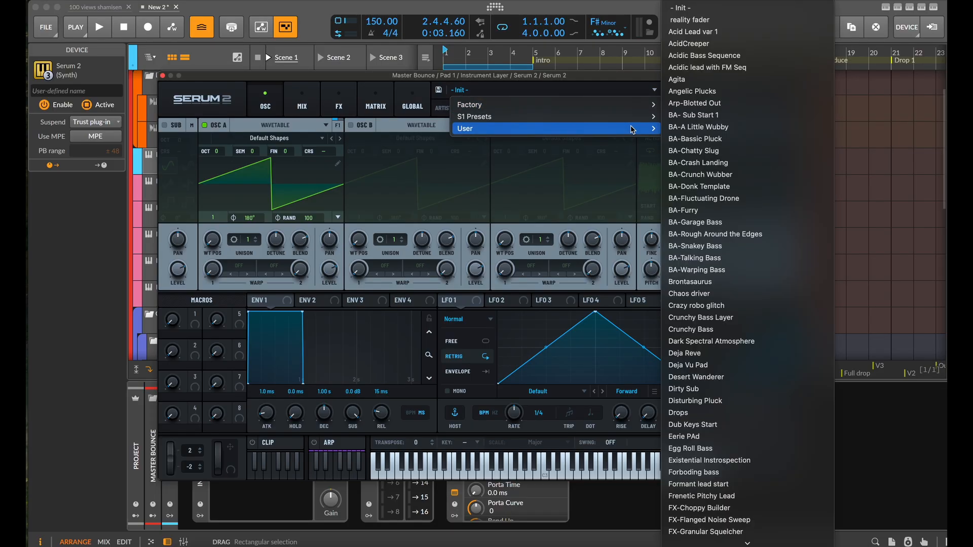
scroll(760, 340, down, 10)
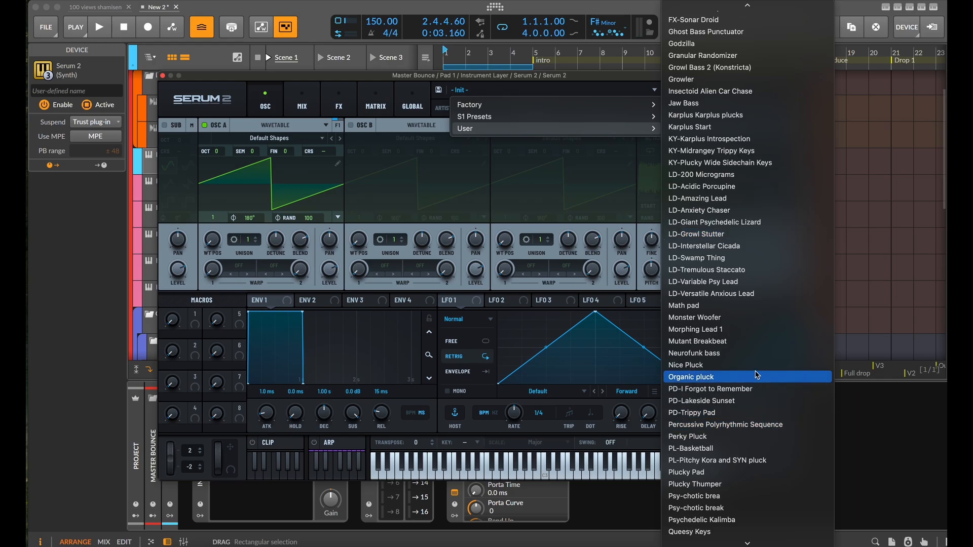
scroll(755, 386, down, 2)
scroll(755, 386, down, 5)
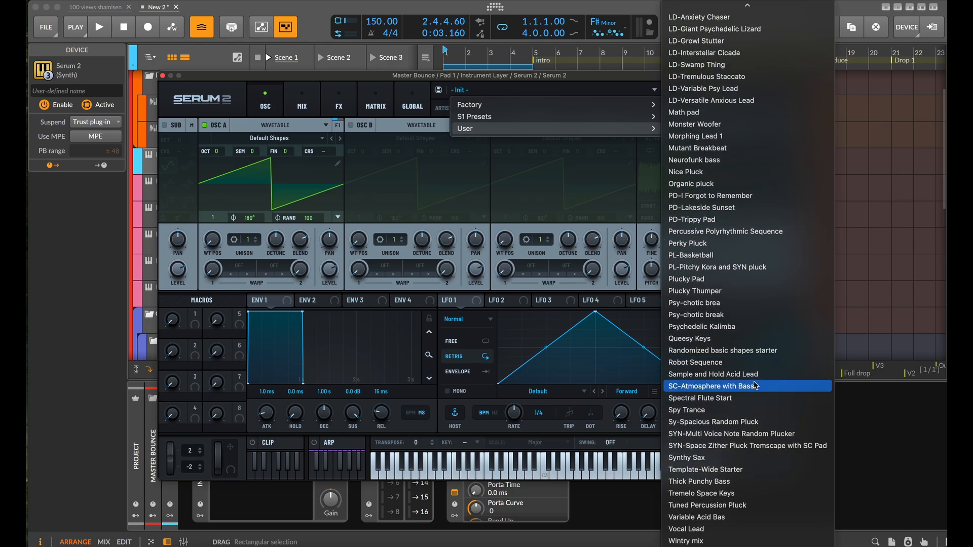
scroll(754, 386, up, 7)
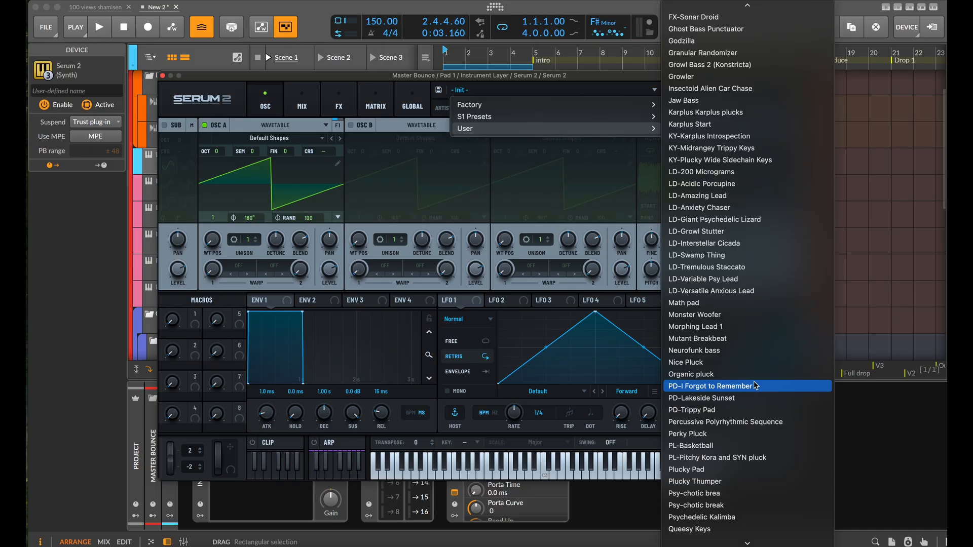
click(745, 112)
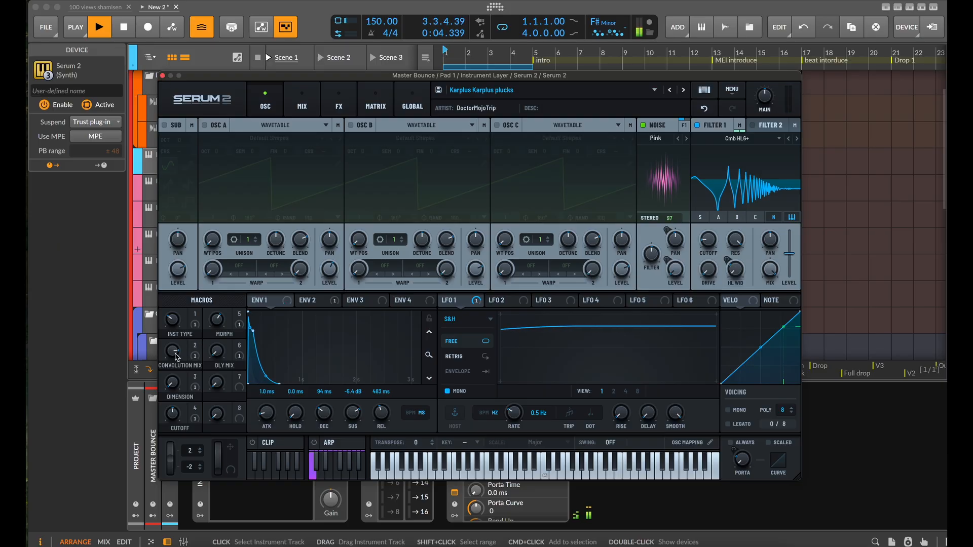
During playback, lower the preset's Convolution Mix and Cutoff macros and set Inst Type to 16, closing Serum 2 when done
drag(177, 358, 200, 376)
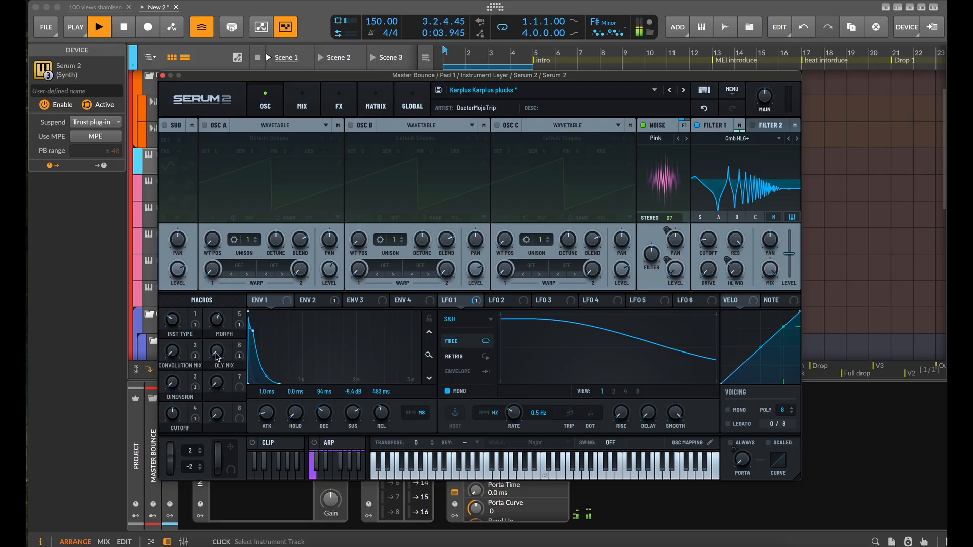
mouse_move(175, 412)
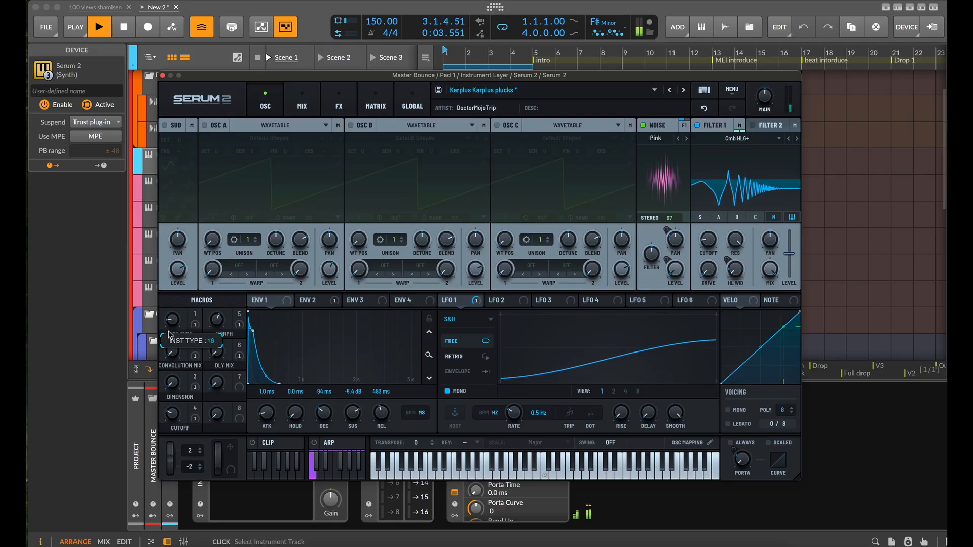
mouse_move(174, 316)
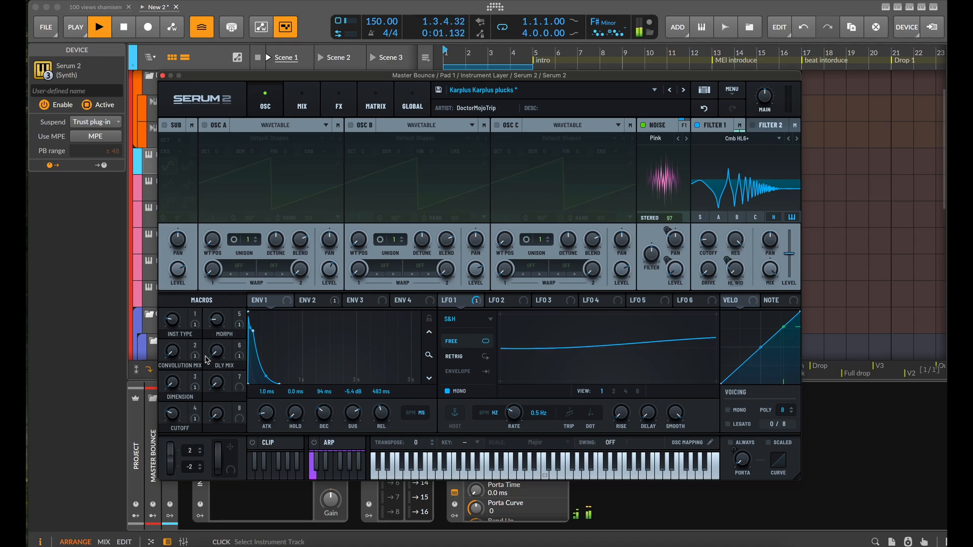
click(162, 77)
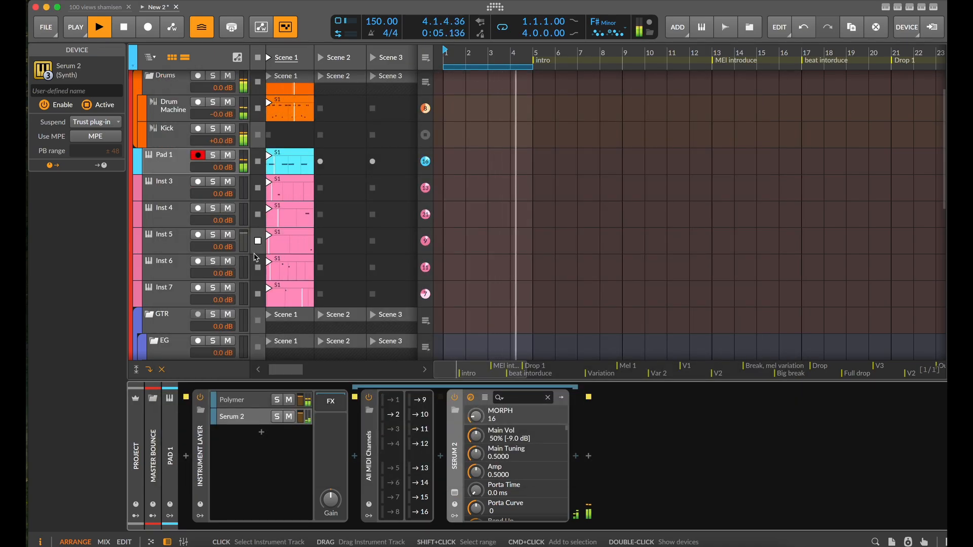
Undo the accidental replacement of Serum 2 by a Sampler and stop playback
click(295, 191)
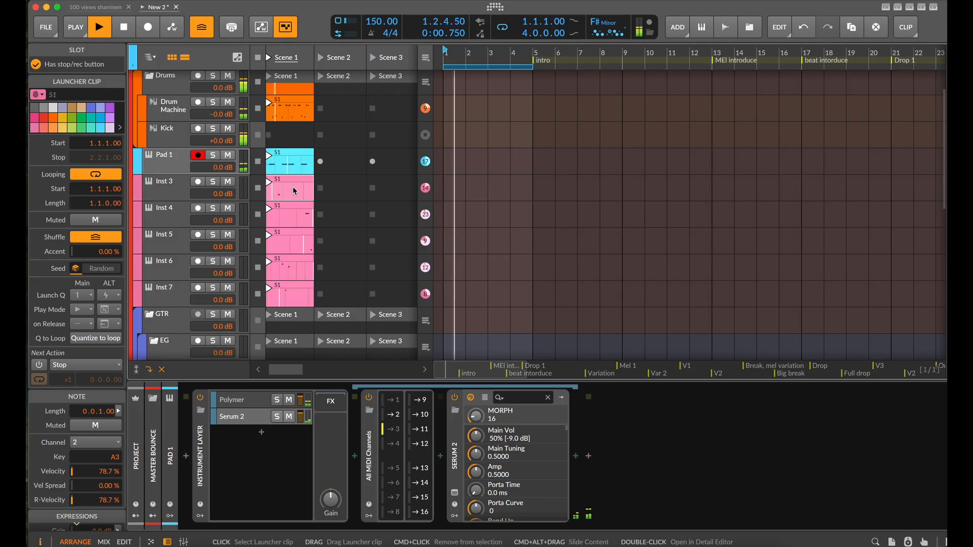
scroll(307, 208, up, 1)
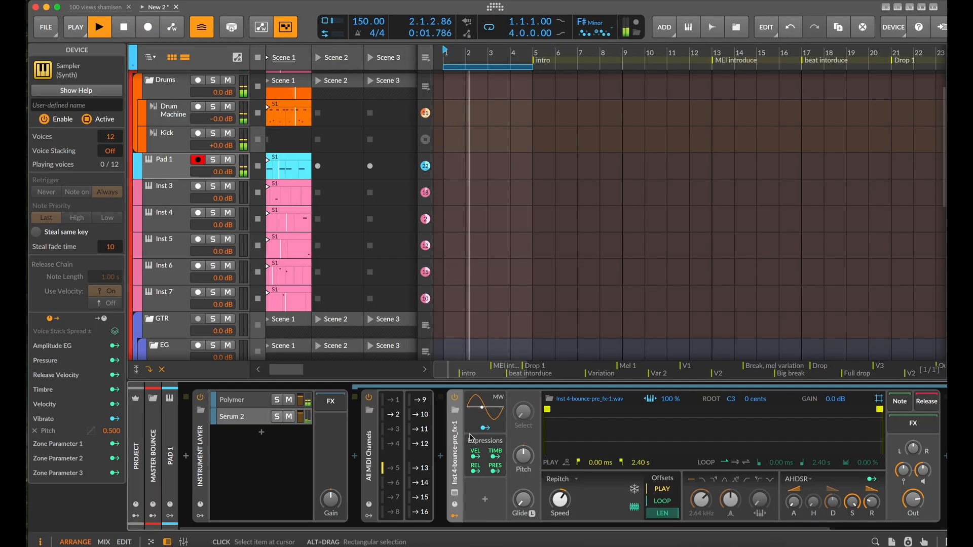
key(super+z)
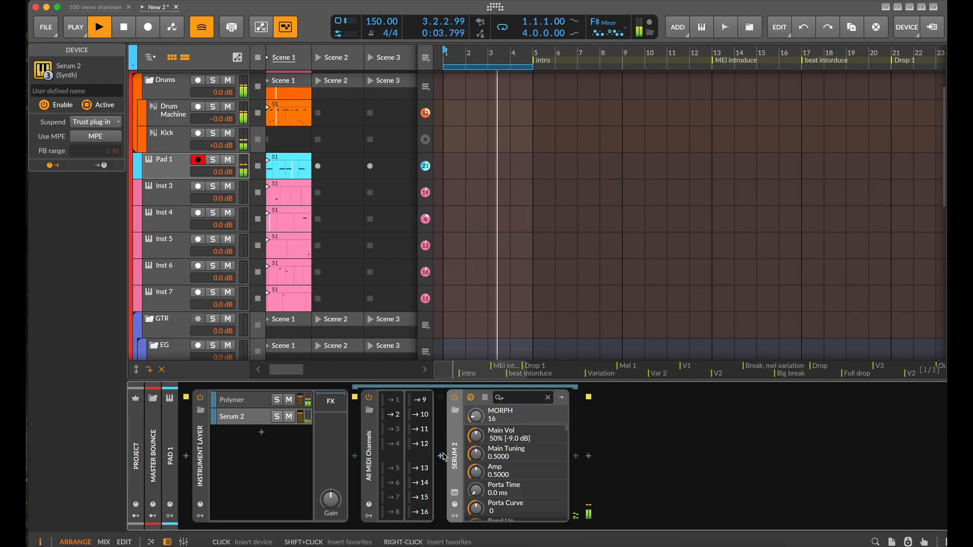
key(space)
Load the User preset PL-Basketball in the second layer's Serum 2, audition it during playback and close the plug-in window
click(455, 492)
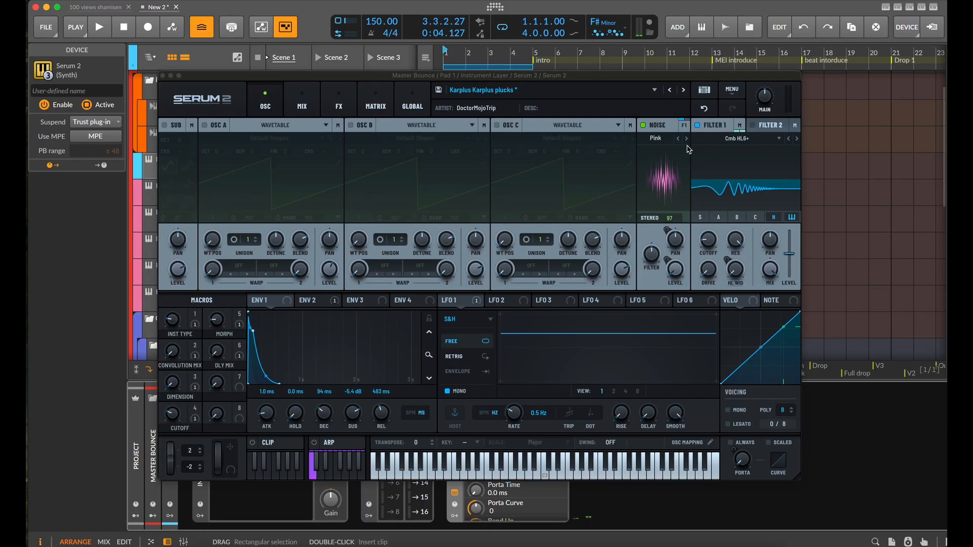
click(655, 90)
mouse_move(634, 129)
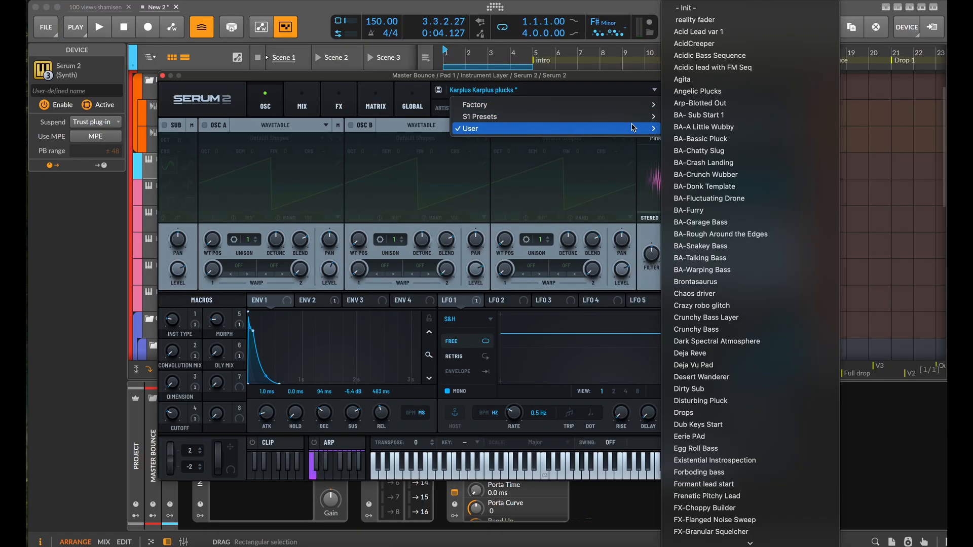
scroll(707, 474, down, 15)
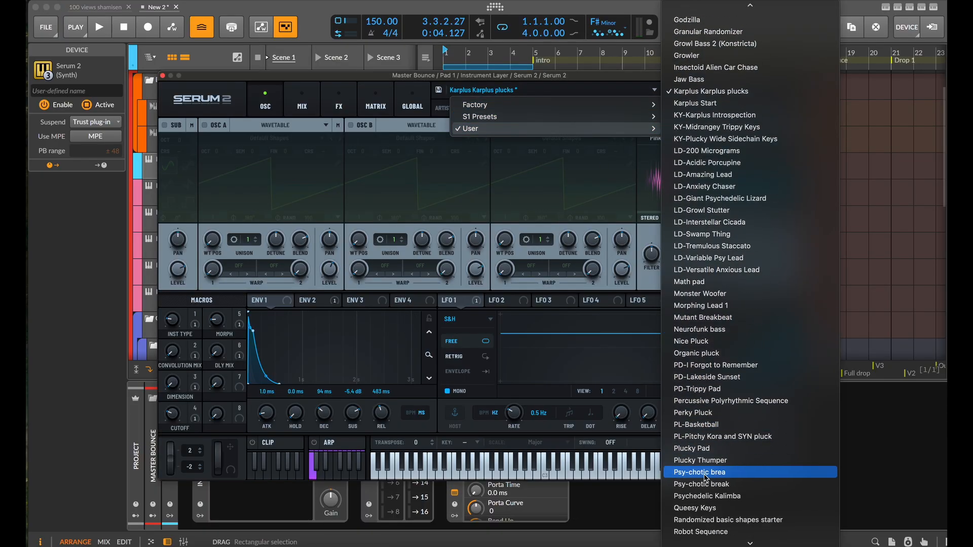
scroll(707, 476, down, 3)
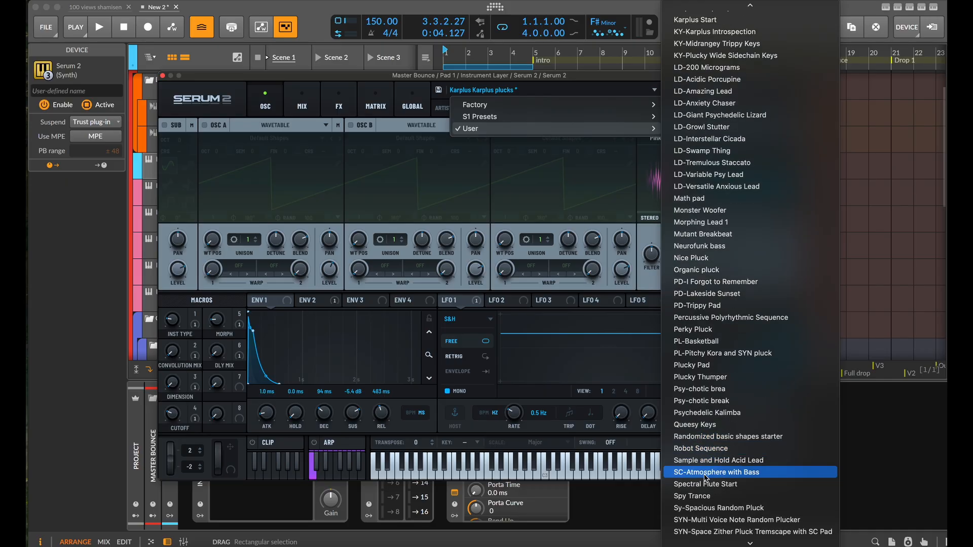
click(728, 345)
key(space)
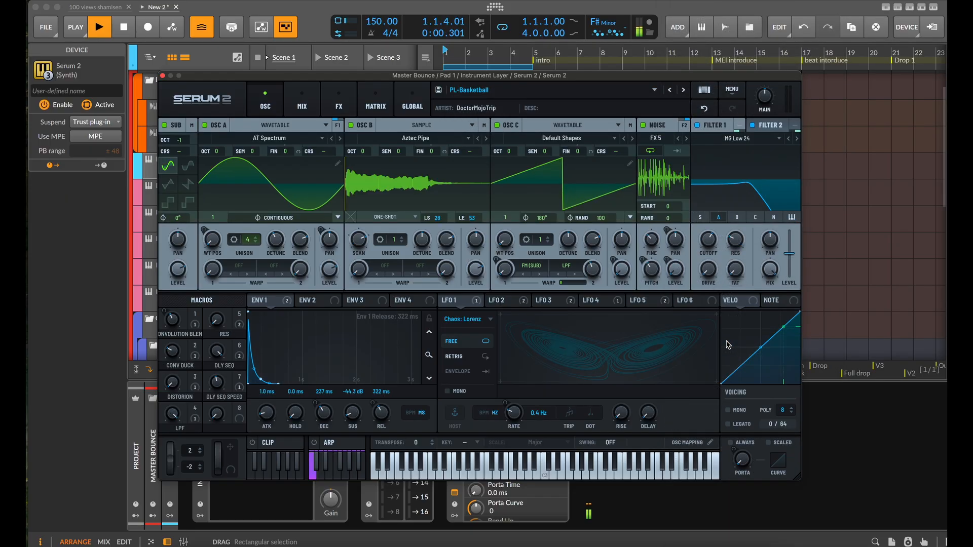
click(163, 76)
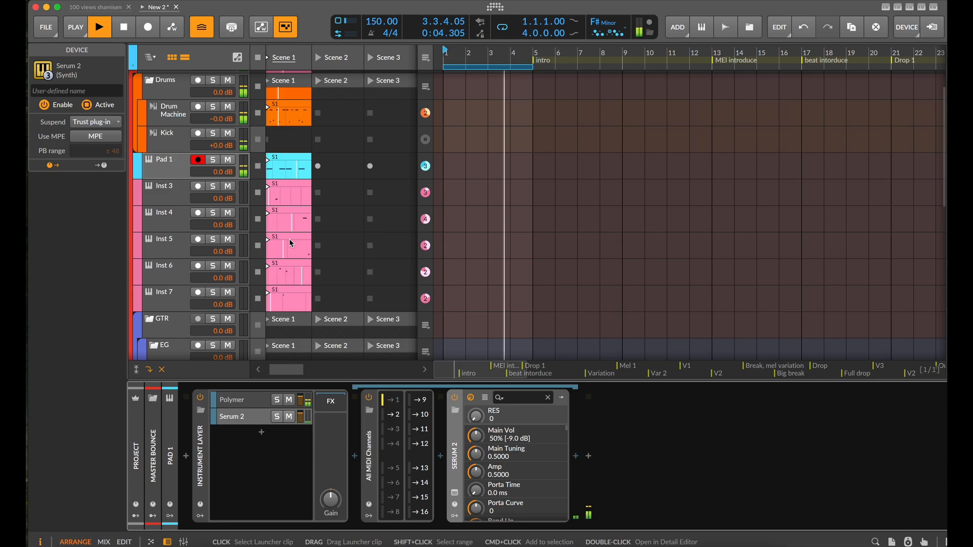
Duplicate the Serum 2 layer, filter the copy to MIDI channel 3 and load the Plucky Pad preset in it
drag(252, 416, 254, 429)
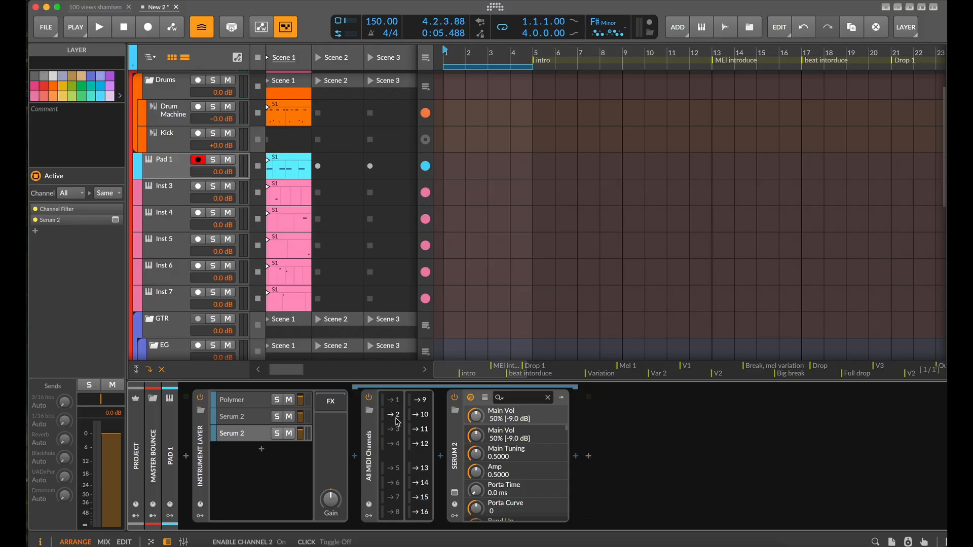
click(455, 492)
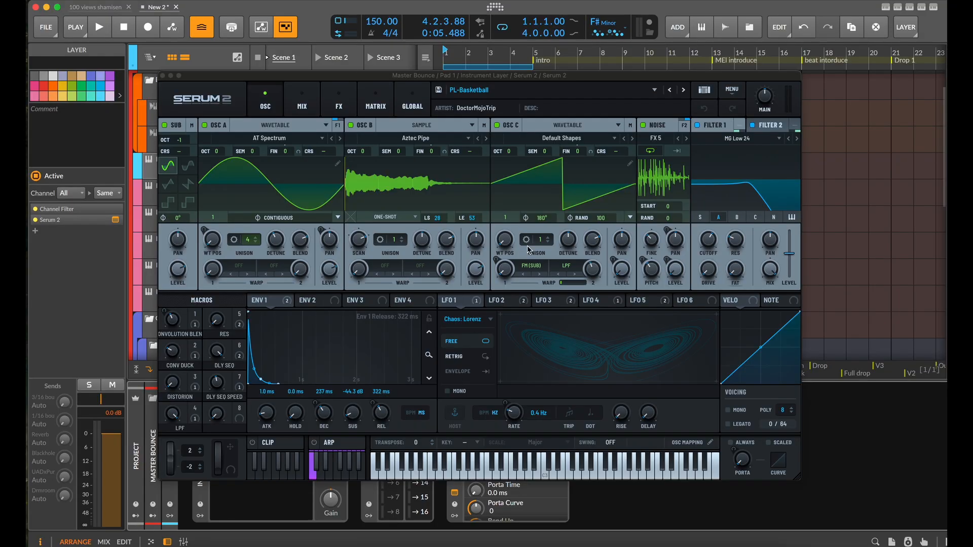
click(685, 90)
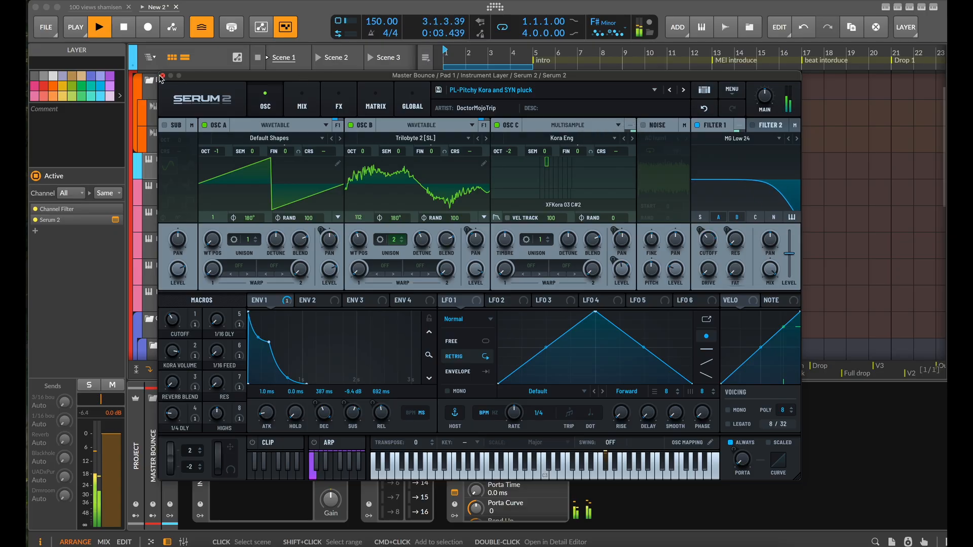
click(683, 90)
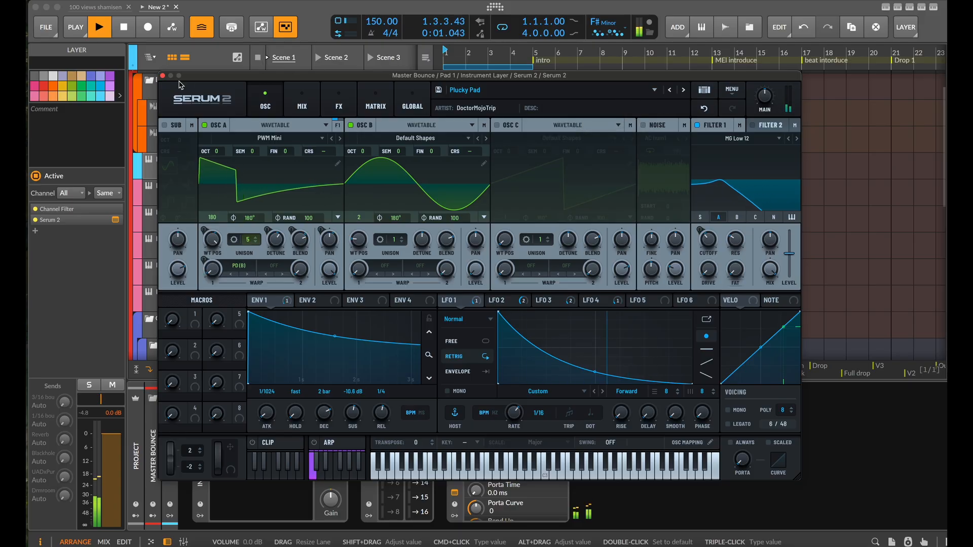
click(163, 76)
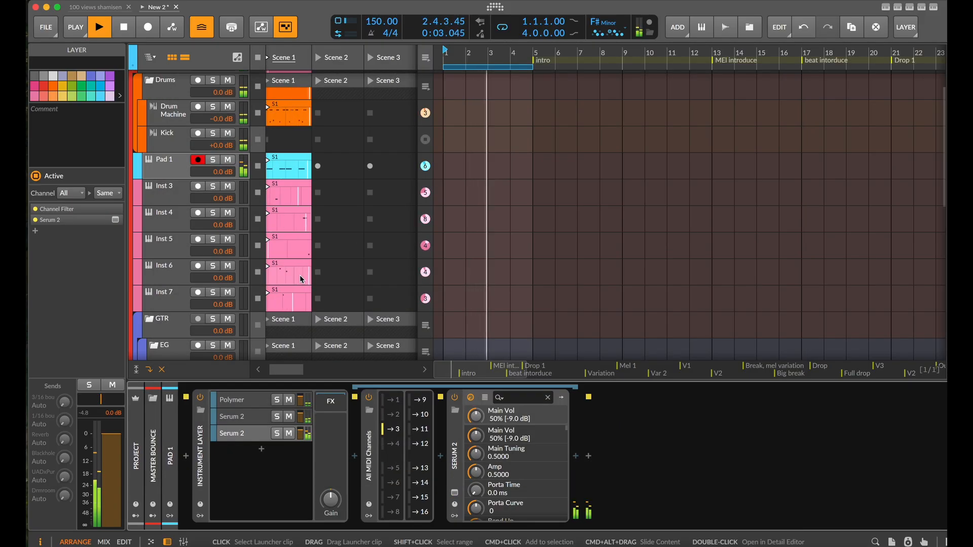
Give the C#4 note in the Inst 4 clip a recurrence of 2 with only the second step enabled, and start playback
click(302, 223)
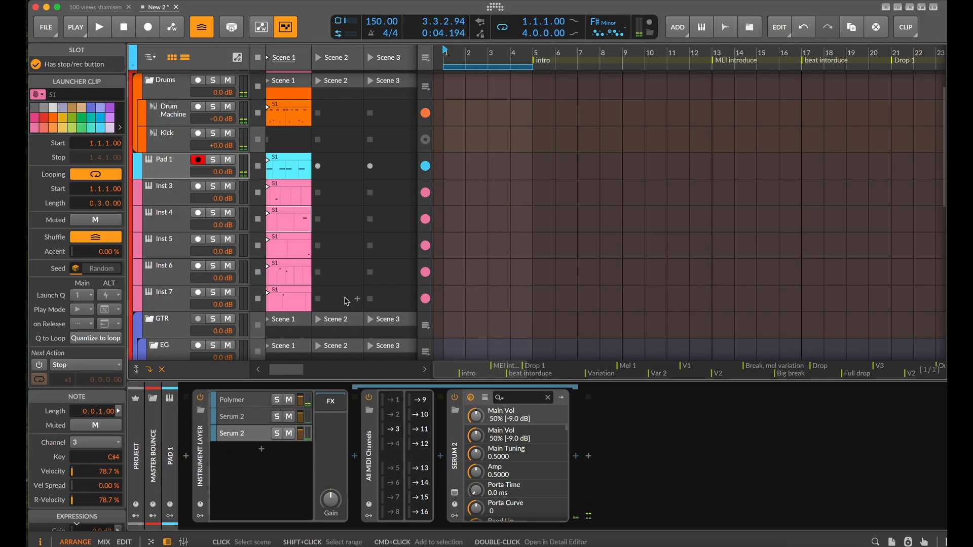
double_click(299, 213)
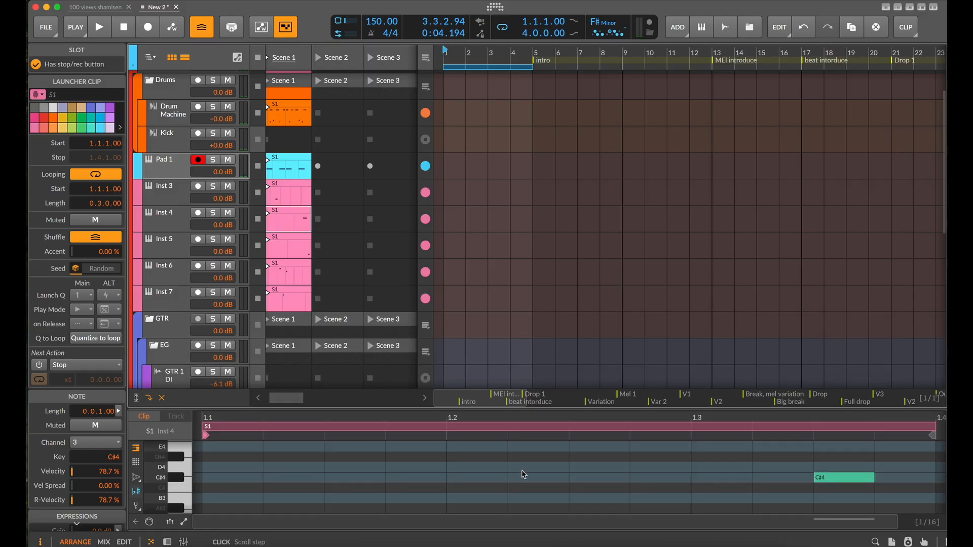
click(508, 478)
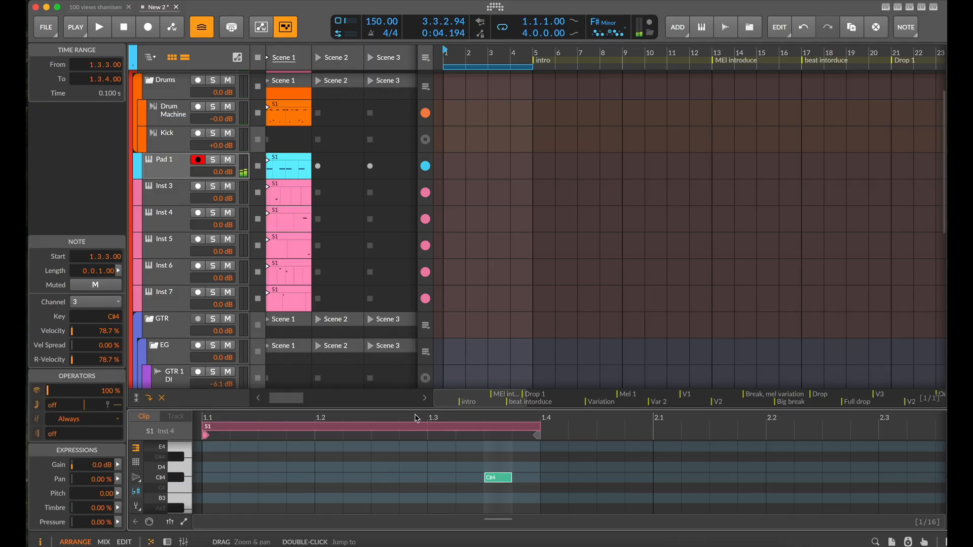
triple_click(59, 434)
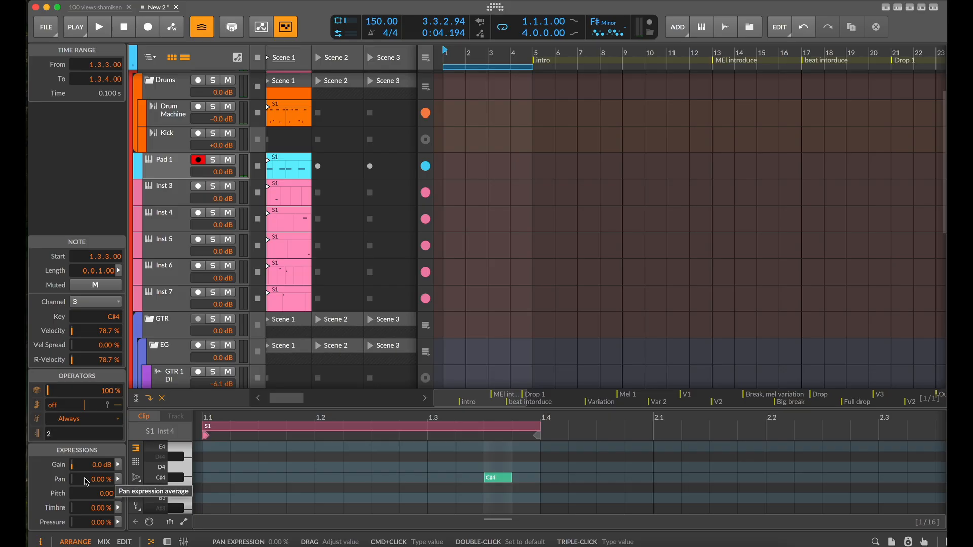
click(105, 438)
key(space)
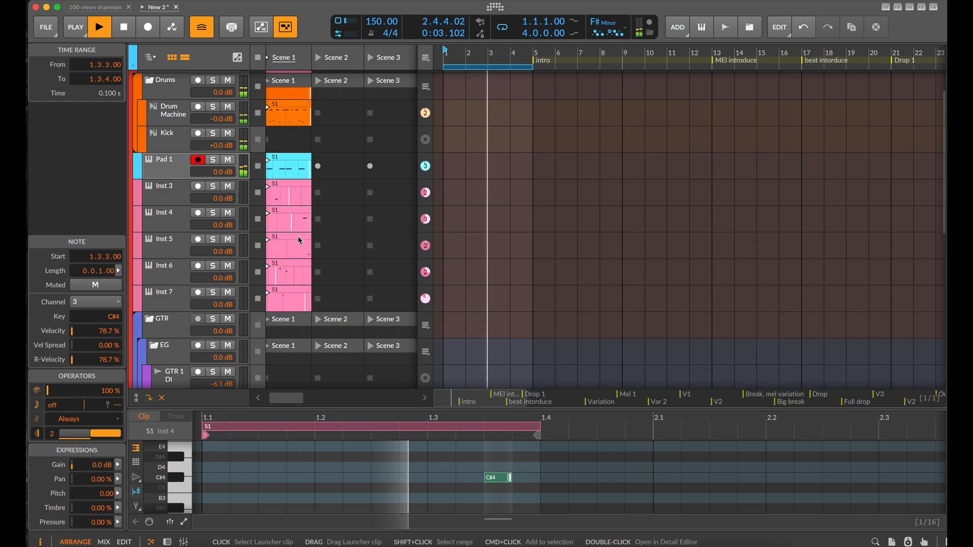
Duplicate Pad 1's third layer and filter the copy to MIDI channel 4
scroll(298, 243, down, 1)
click(166, 233)
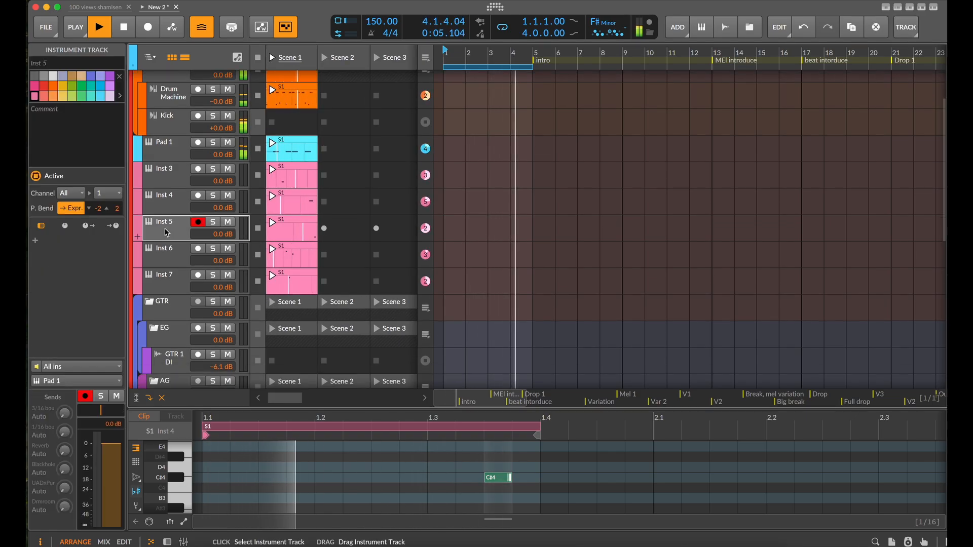
key(d)
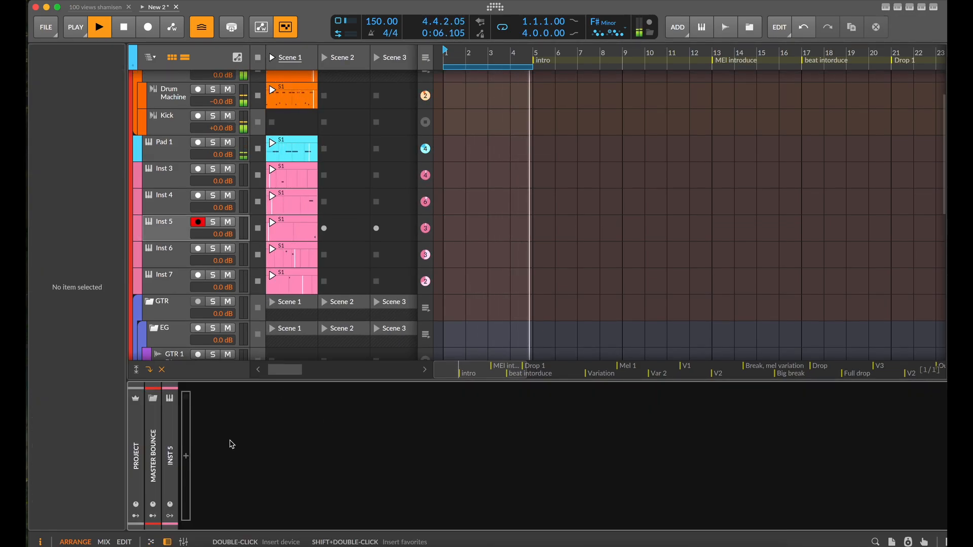
click(170, 146)
click(245, 437)
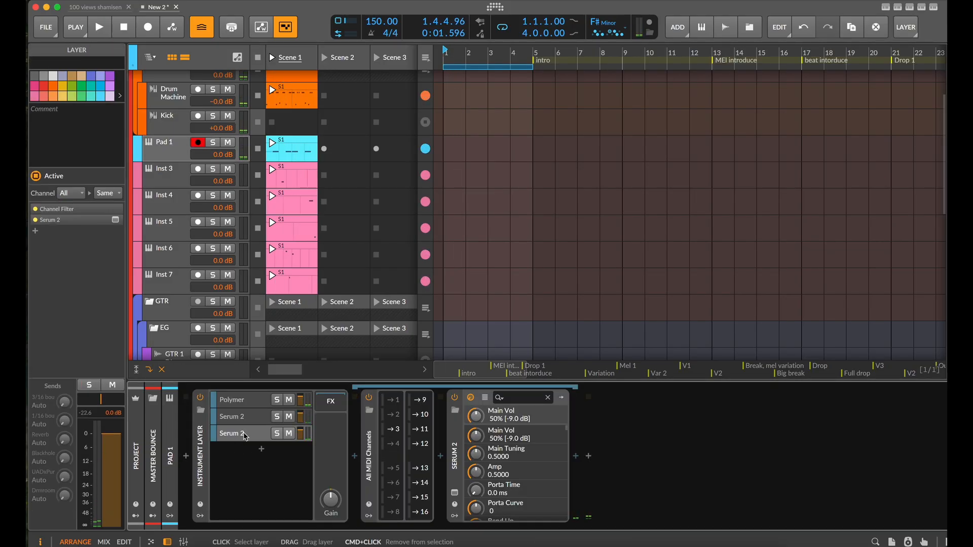
key(super+d)
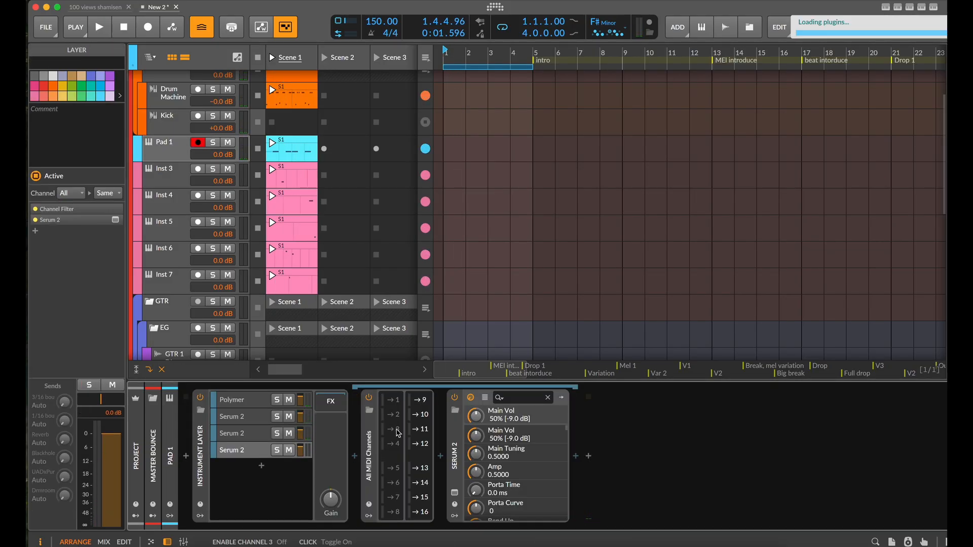
Audition User presets from LD-200 Micrograms onward in the fourth layer's Serum 2 during playback, settling on LD-Anxiety Chaser
click(454, 493)
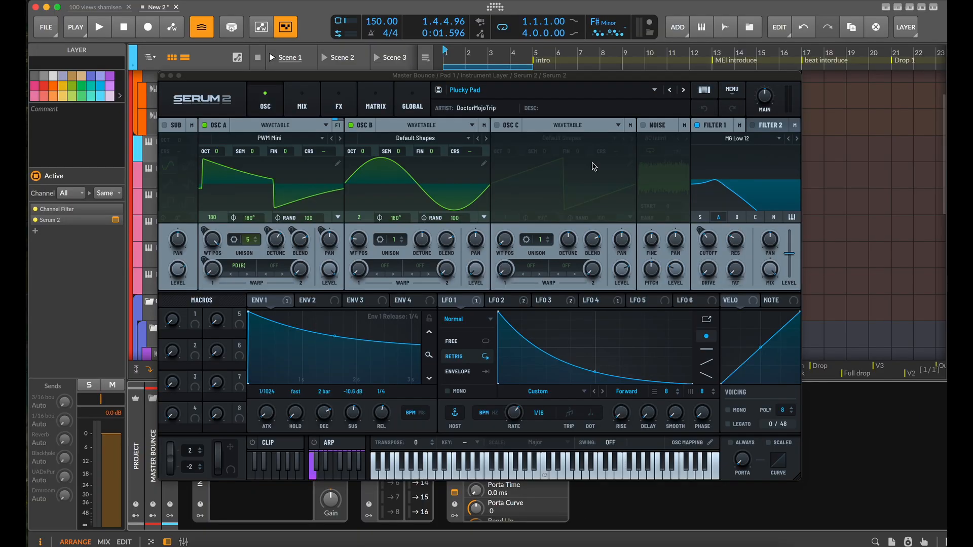
click(654, 90)
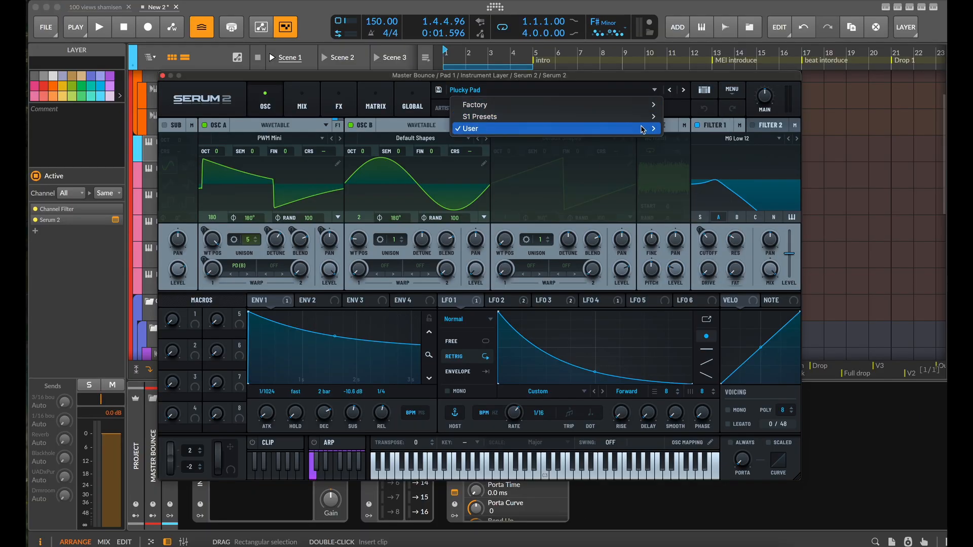
mouse_move(642, 130)
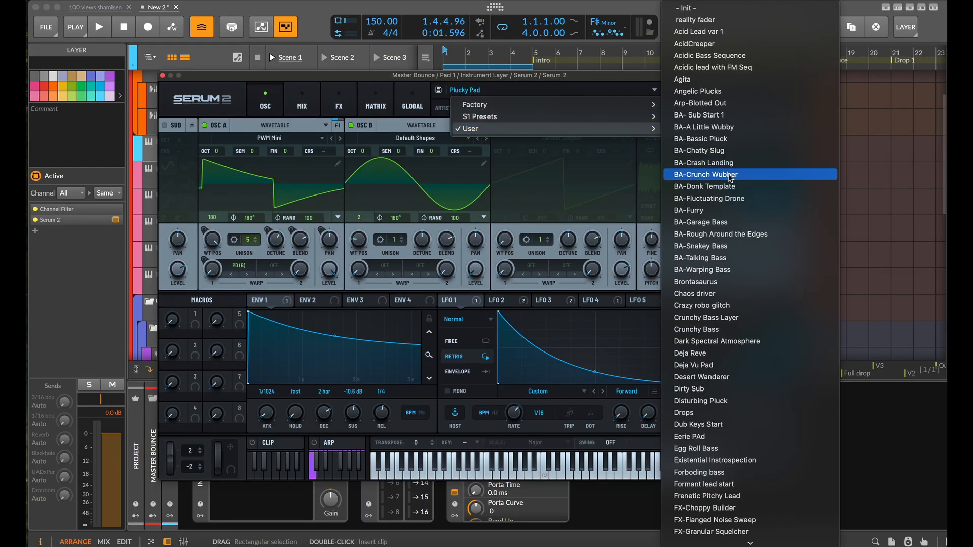
scroll(730, 178, down, 5)
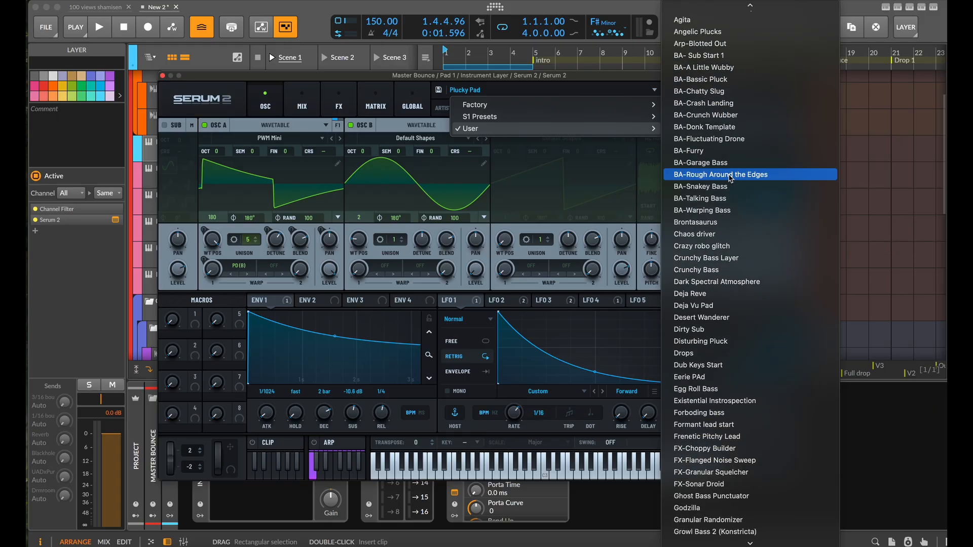
scroll(730, 178, down, 13)
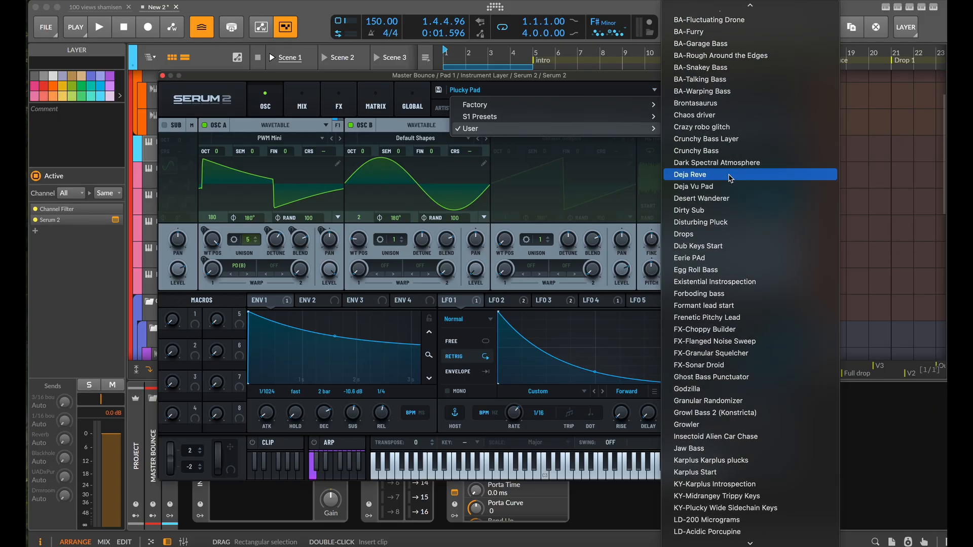
scroll(730, 179, down, 2)
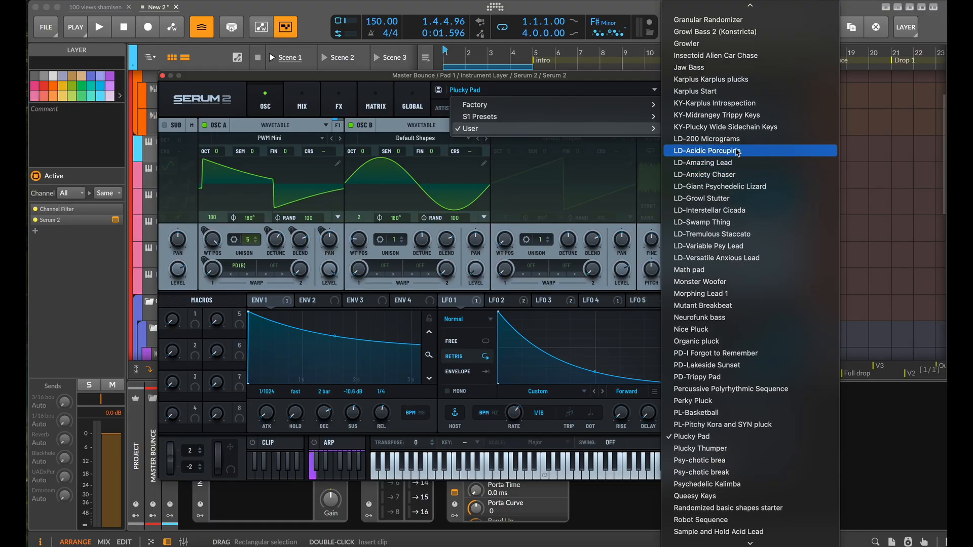
click(736, 142)
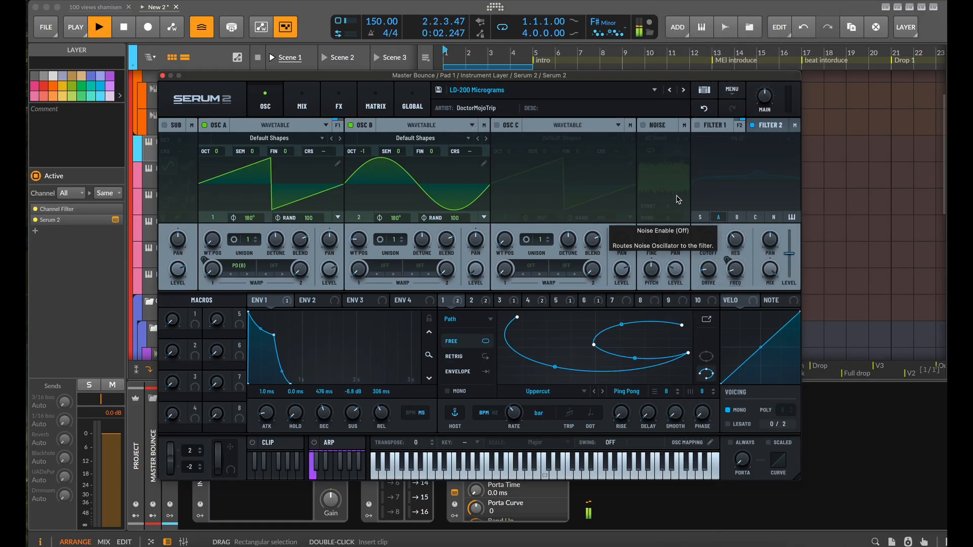
click(683, 91)
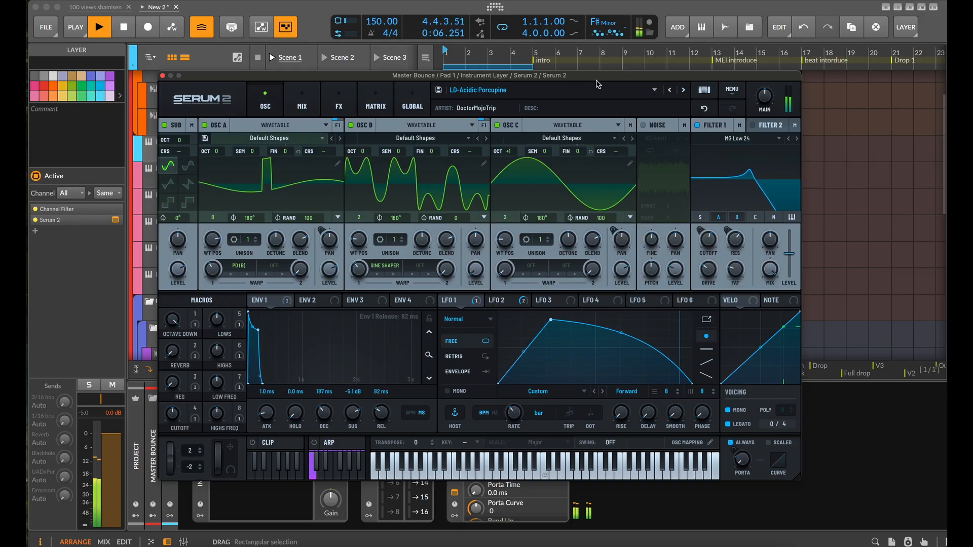
click(684, 91)
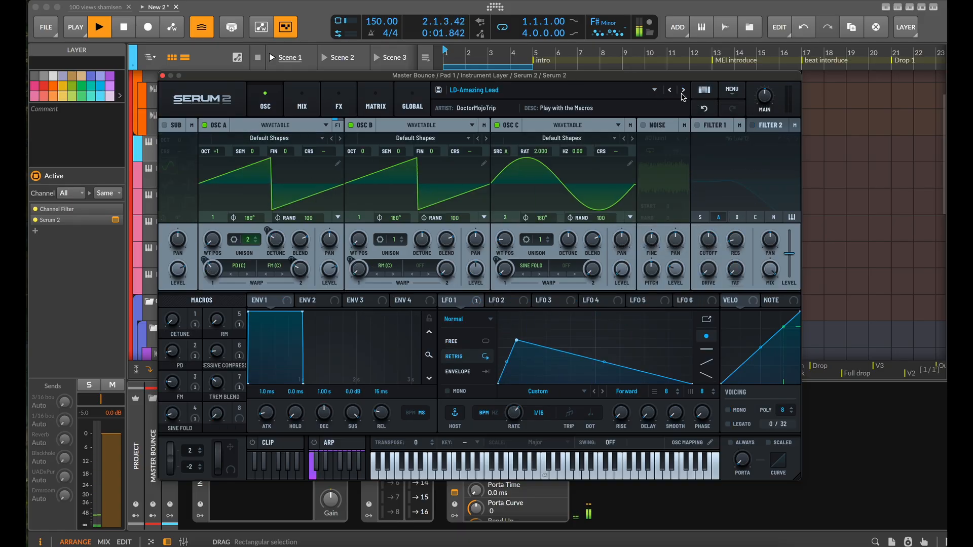
click(684, 92)
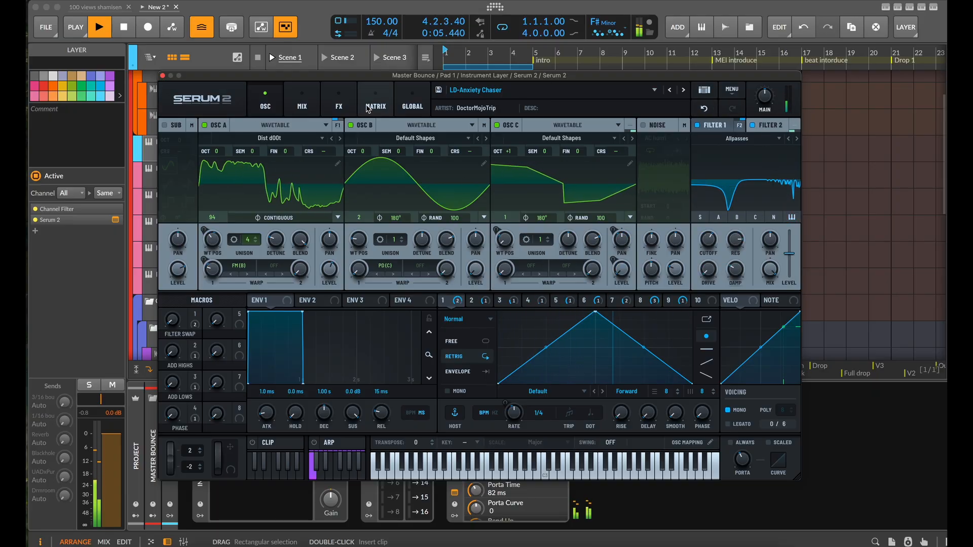
In Serum 2's effects, set the first Equalizer's high band to -24.0 dB gain and 3079 Hz frequency, closing the plug-in window when done
click(339, 104)
scroll(186, 263, down, 1)
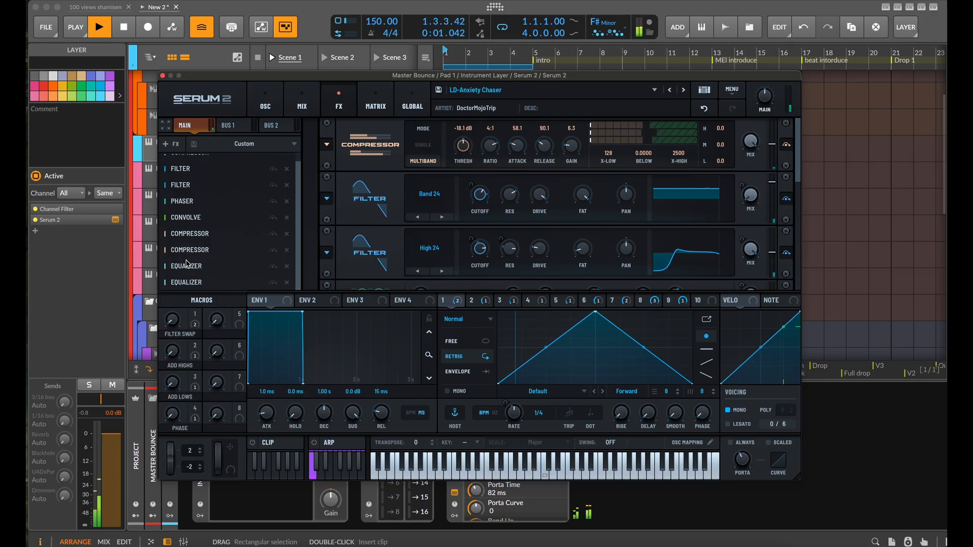
scroll(358, 250, down, 3)
scroll(358, 250, up, 3)
scroll(358, 250, down, 6)
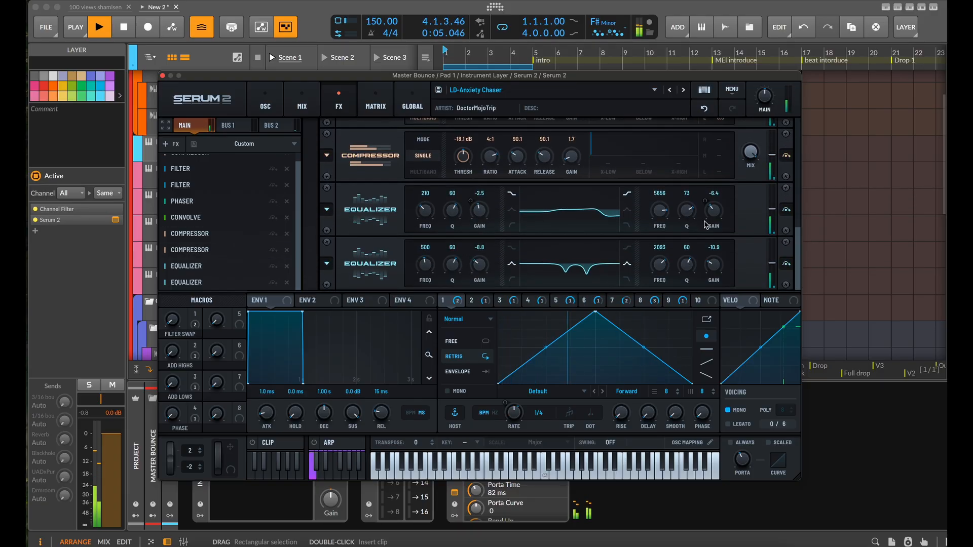
drag(715, 216, 711, 221)
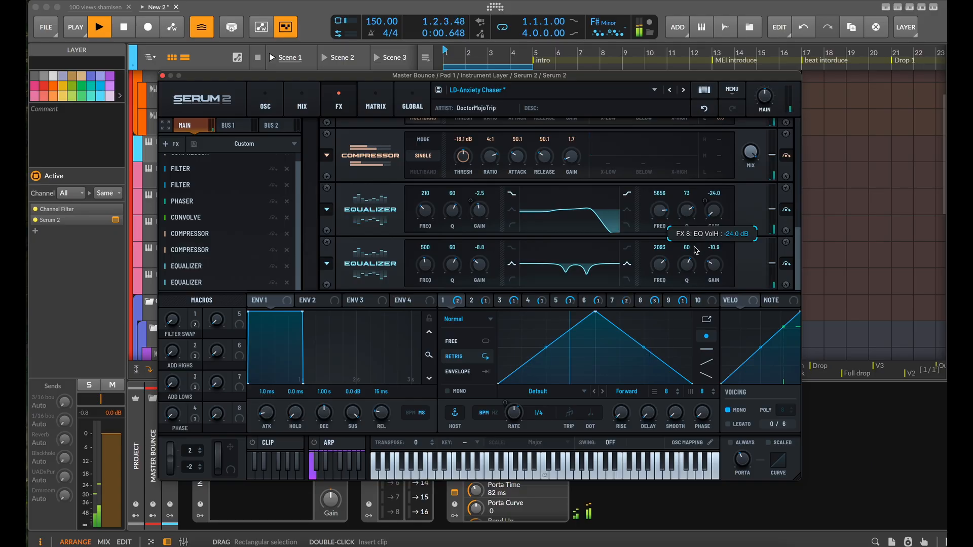
drag(658, 224, 669, 225)
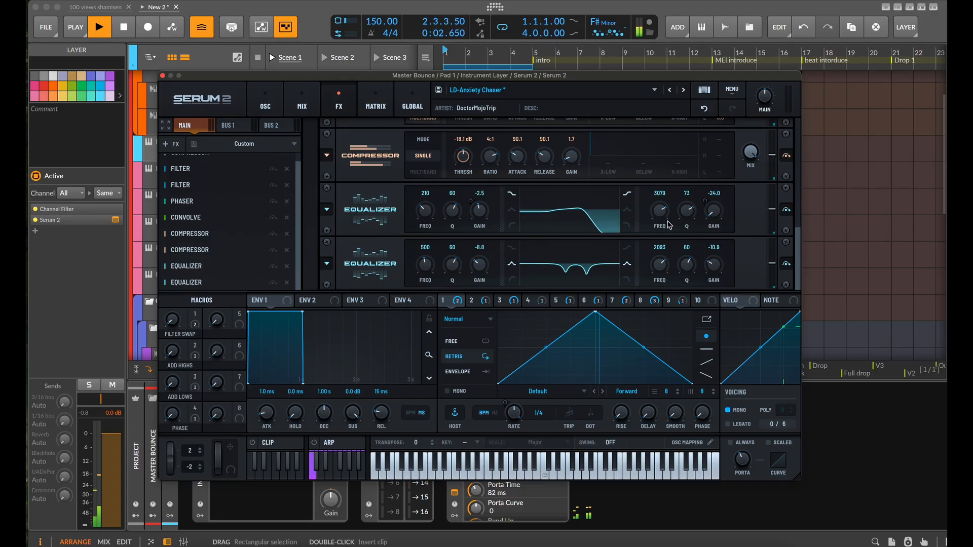
click(163, 75)
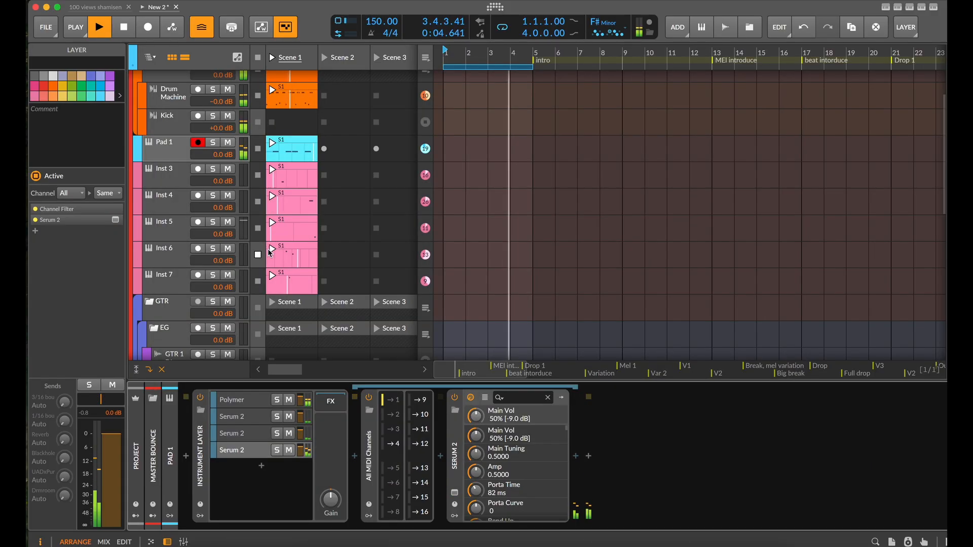
Stop playback, duplicate Pad 1's fourth layer and filter the copy to MIDI channel 5
key(space)
click(238, 452)
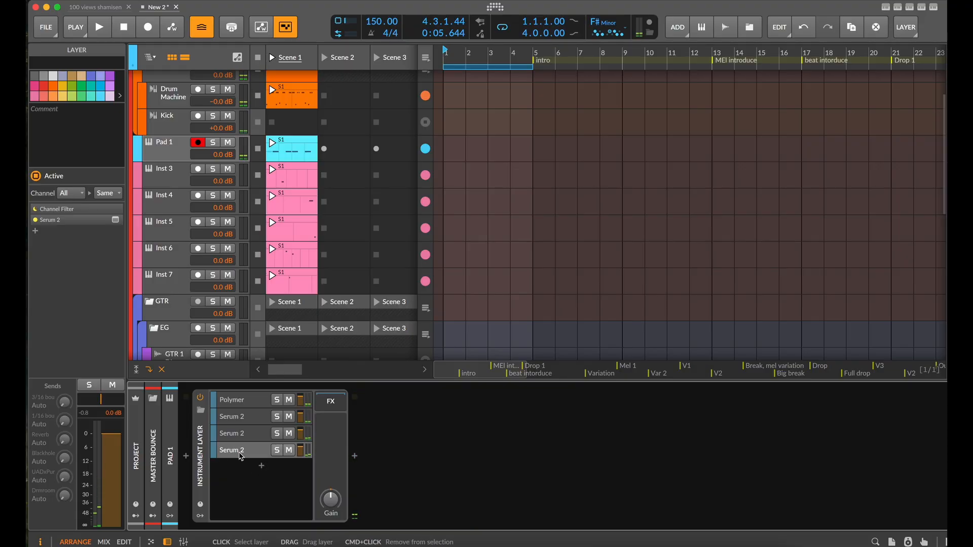
key(super+d)
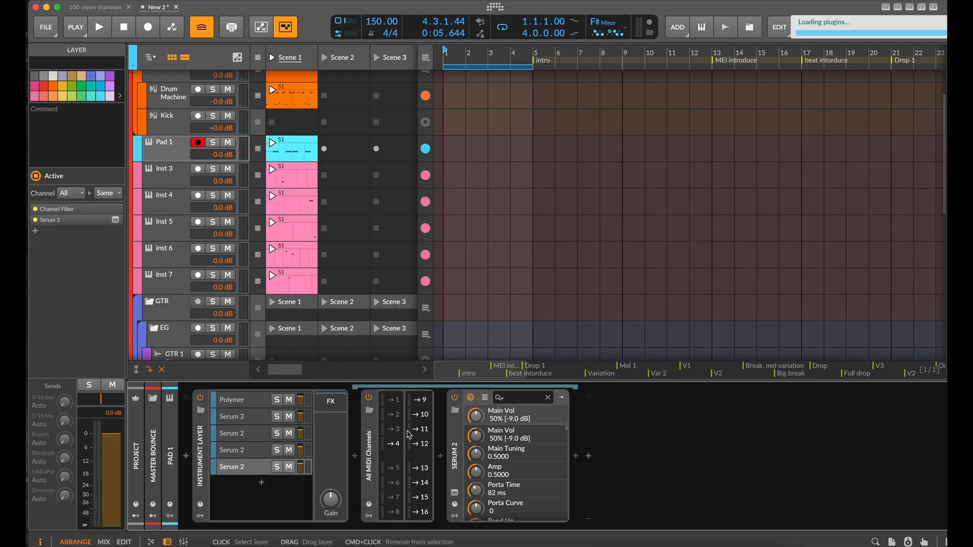
click(399, 446)
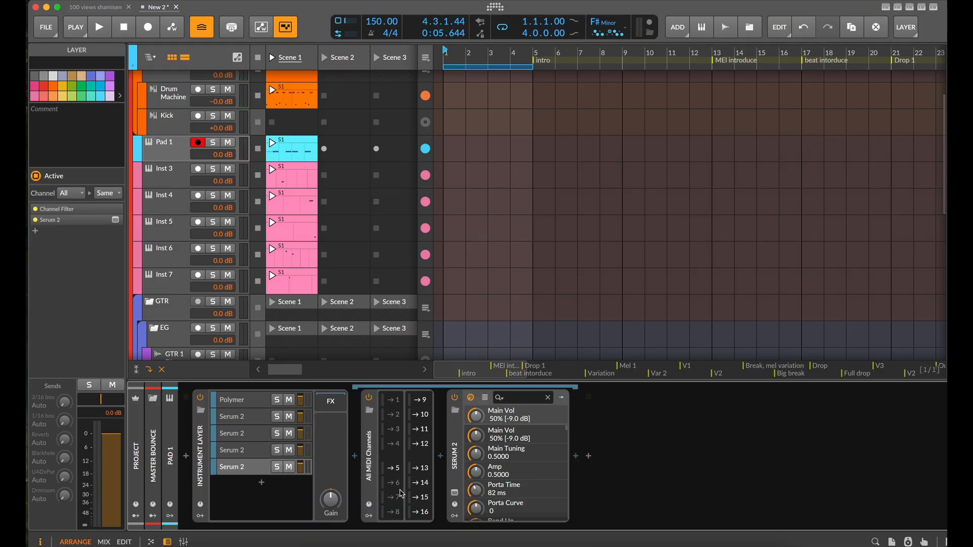
Audition User presets Psychedelic Kalimba and Queesy Keys in the fifth layer's Serum 2, keep Queesy Keys, and close the plug-in window with playback stopped
click(455, 493)
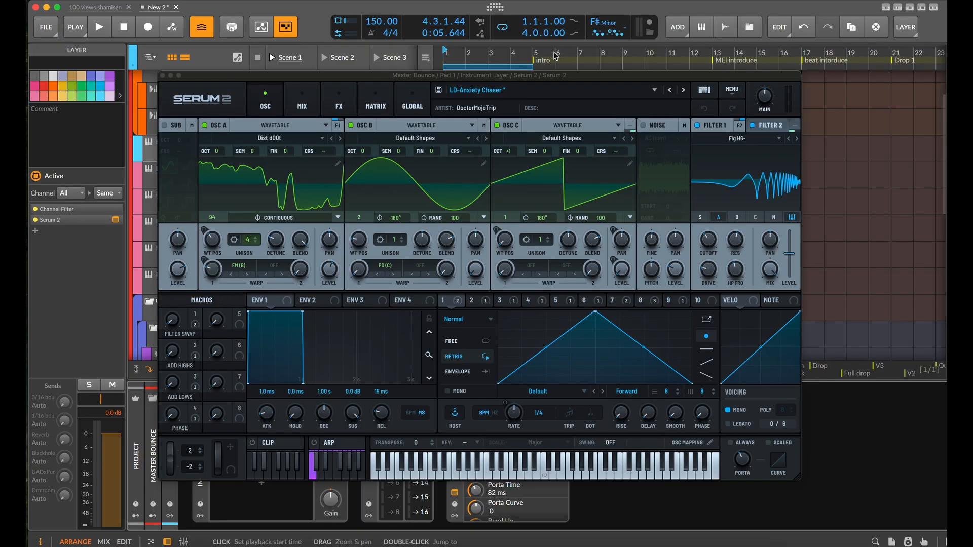
click(655, 90)
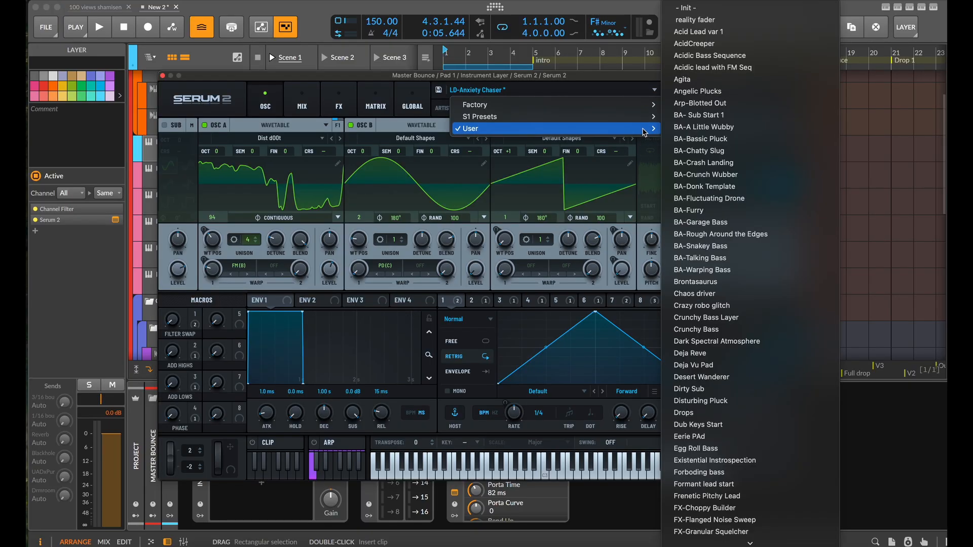
click(602, 86)
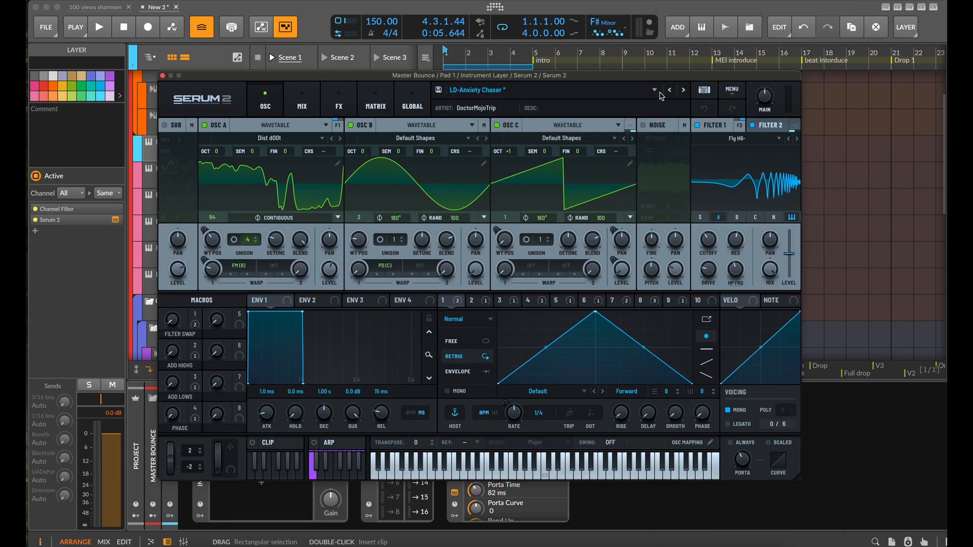
click(657, 93)
scroll(739, 355, down, 10)
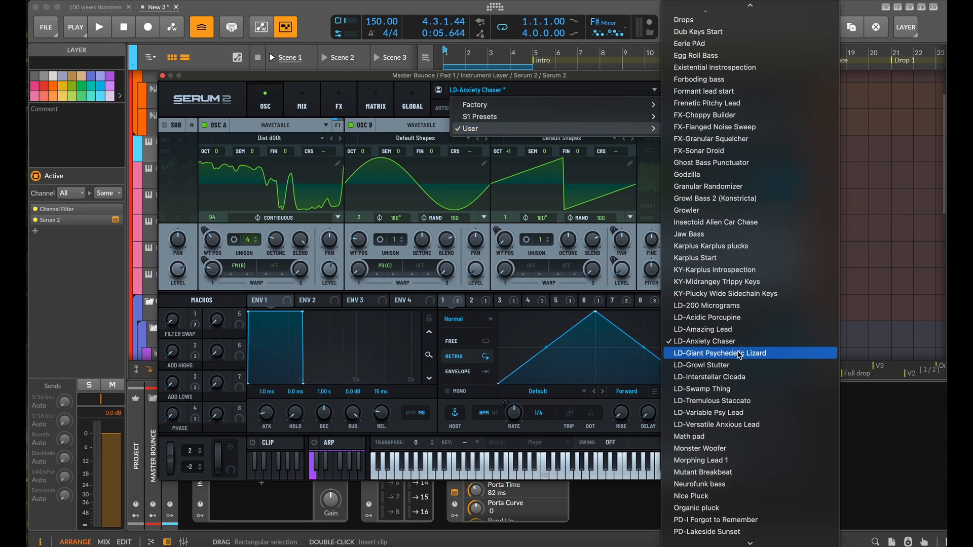
scroll(740, 355, down, 4)
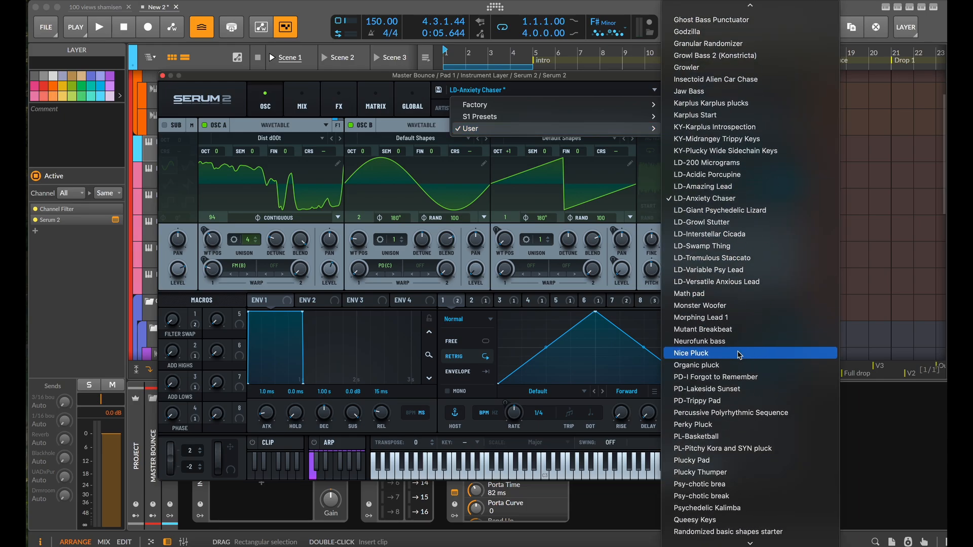
scroll(739, 355, down, 2)
scroll(740, 354, down, 1)
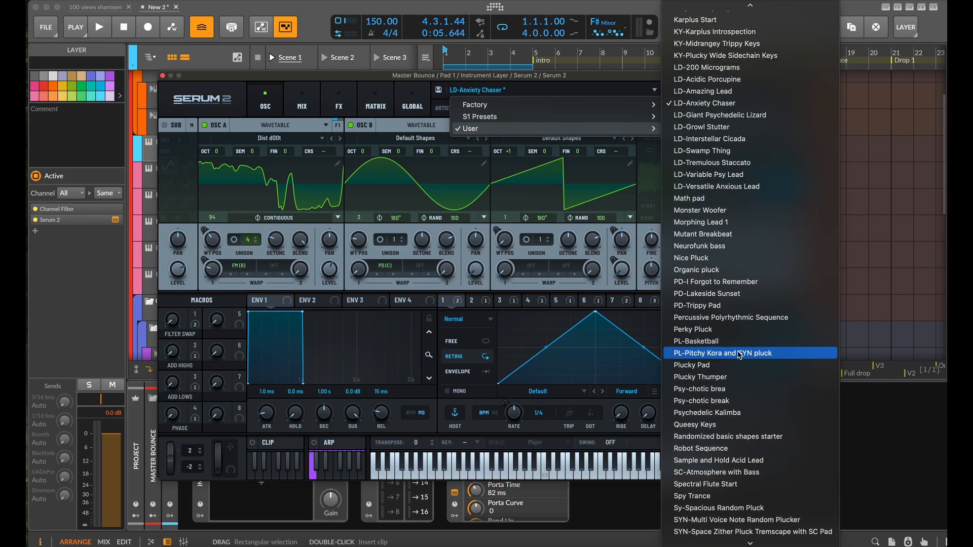
click(734, 412)
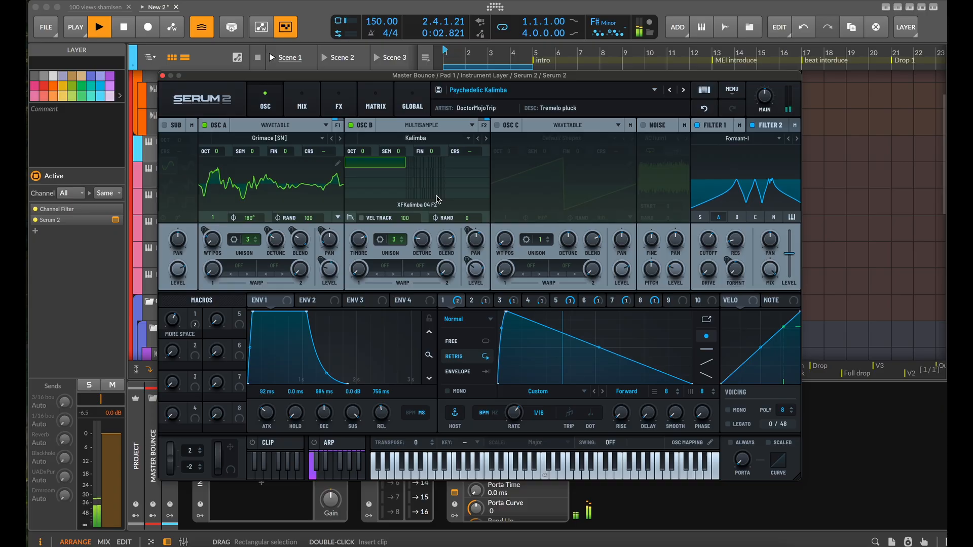
click(682, 90)
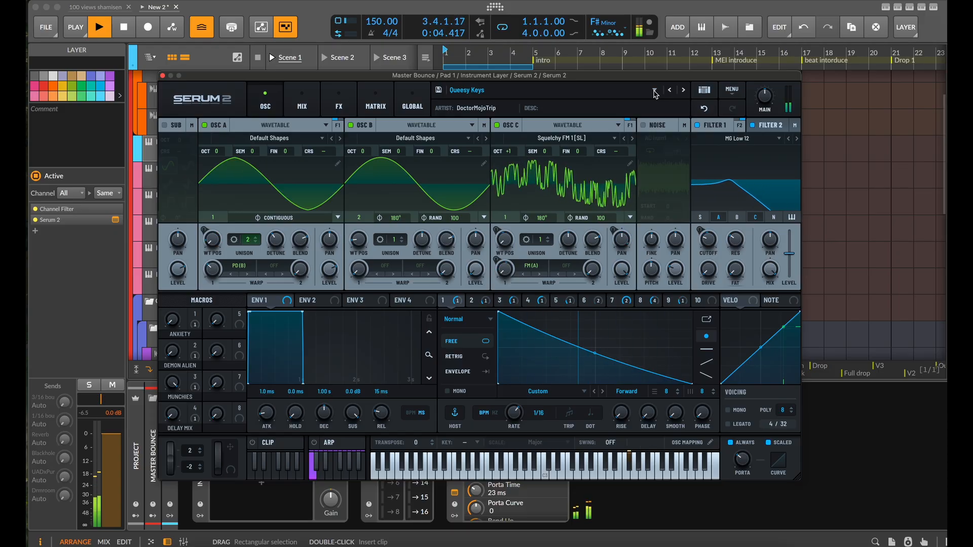
key(space)
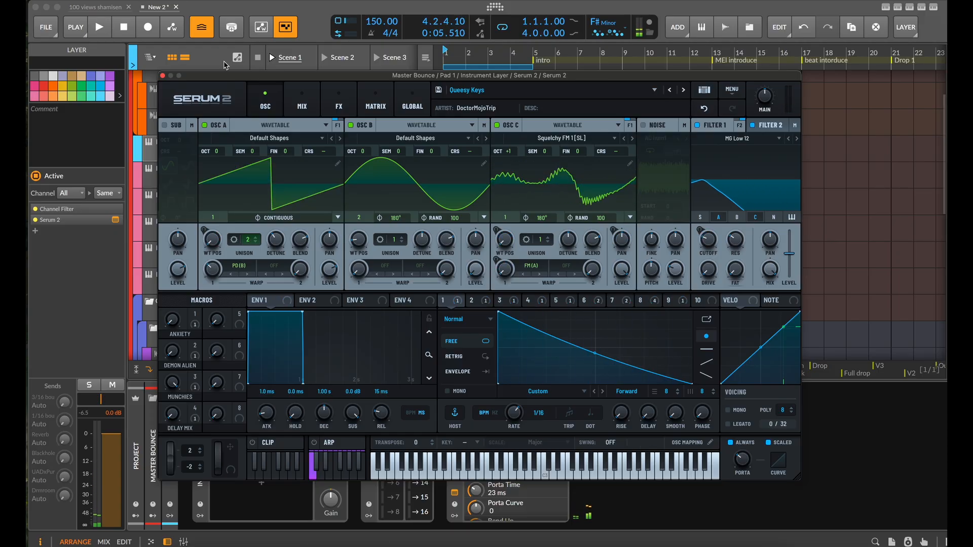
click(162, 75)
scroll(286, 252, down, 1)
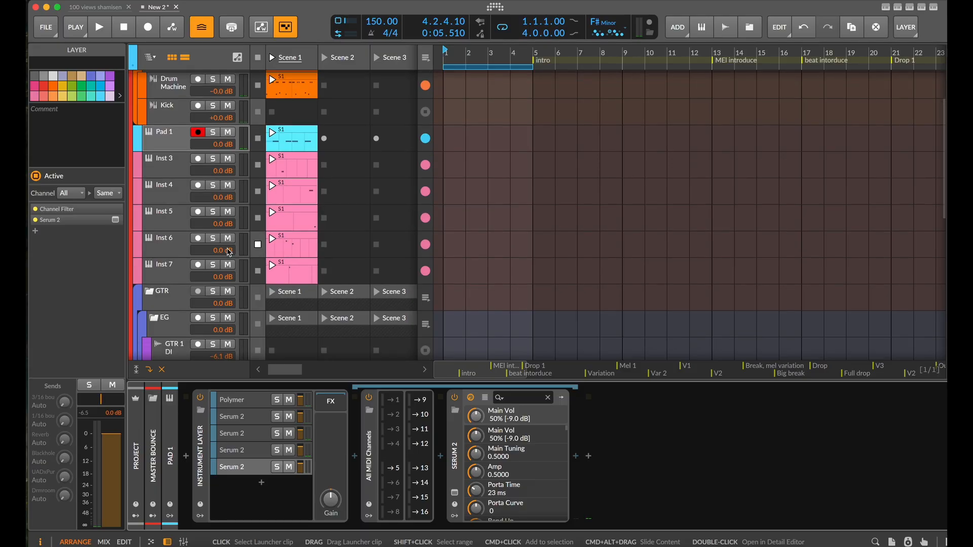
click(170, 273)
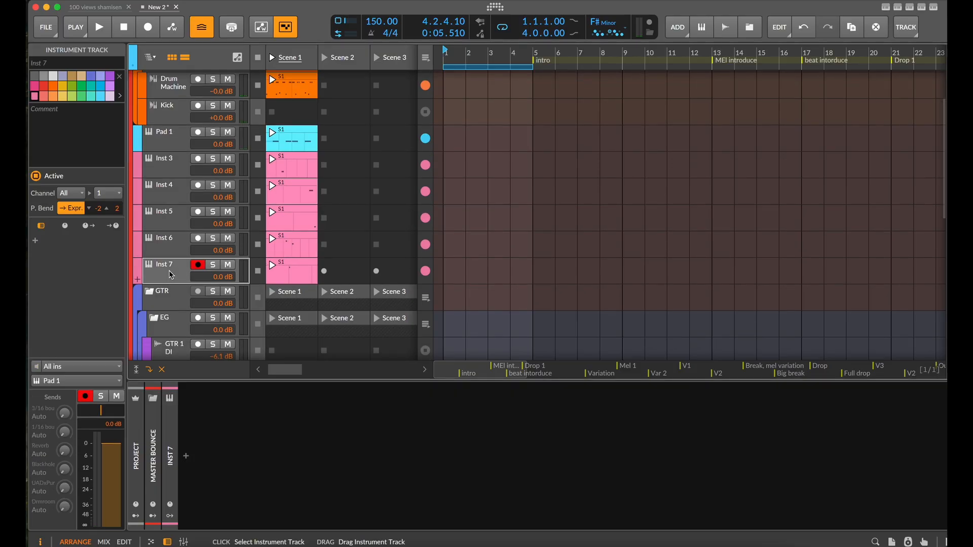
click(172, 243)
click(160, 138)
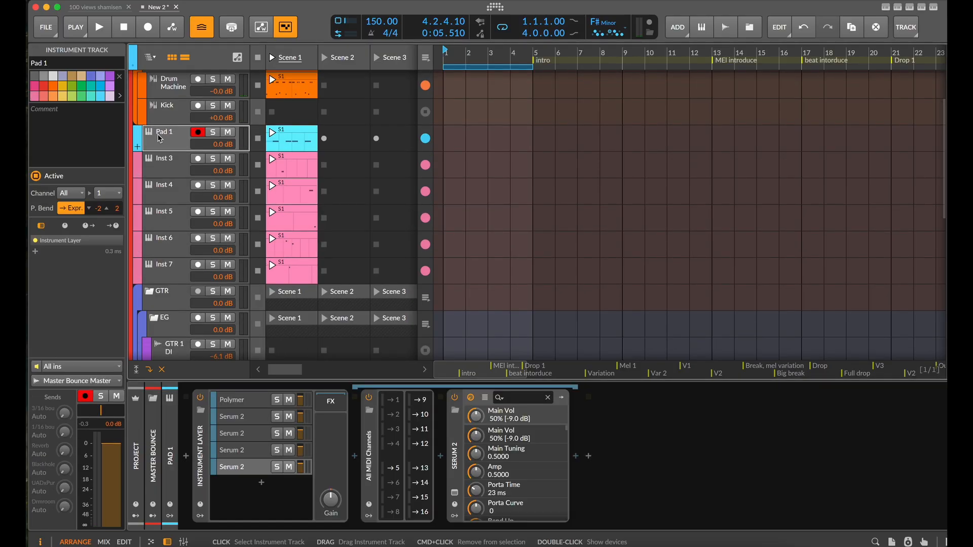
click(250, 468)
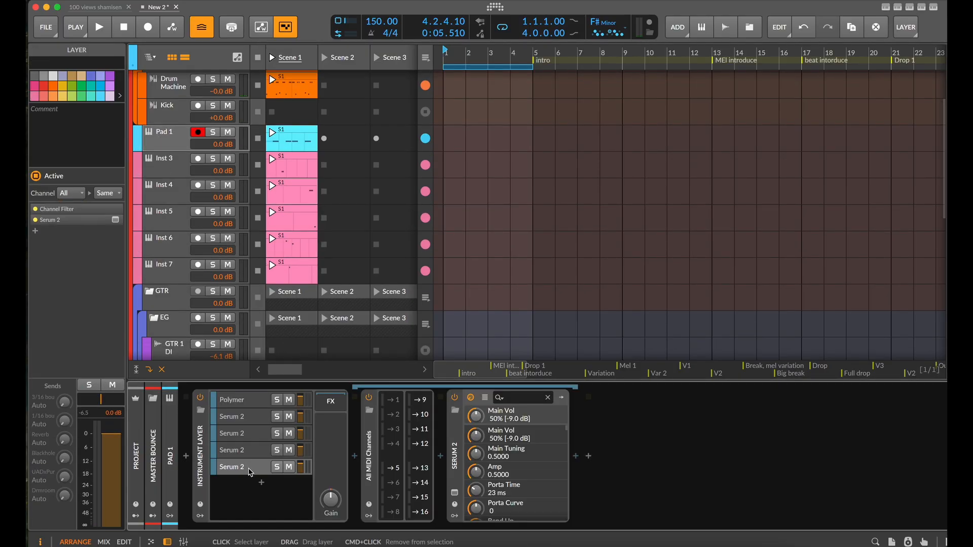
Set the MIDI channel of the note in the Inst 7 clip to 6 and start playback
click(164, 279)
click(303, 266)
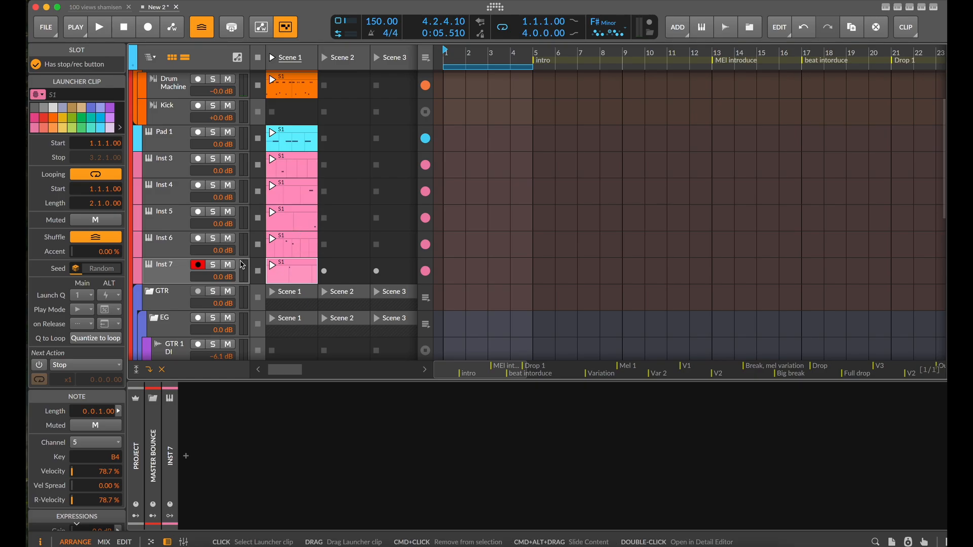
click(170, 272)
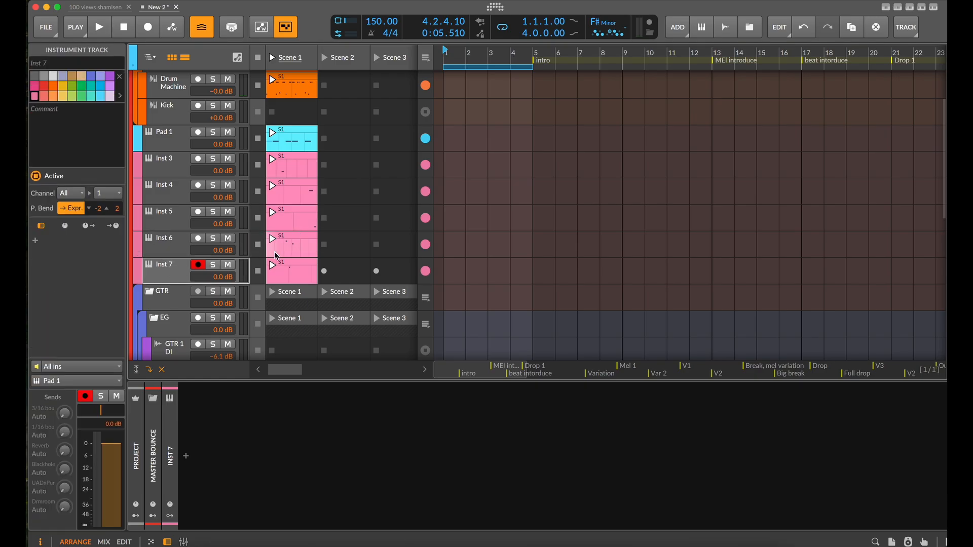
key(space)
click(300, 272)
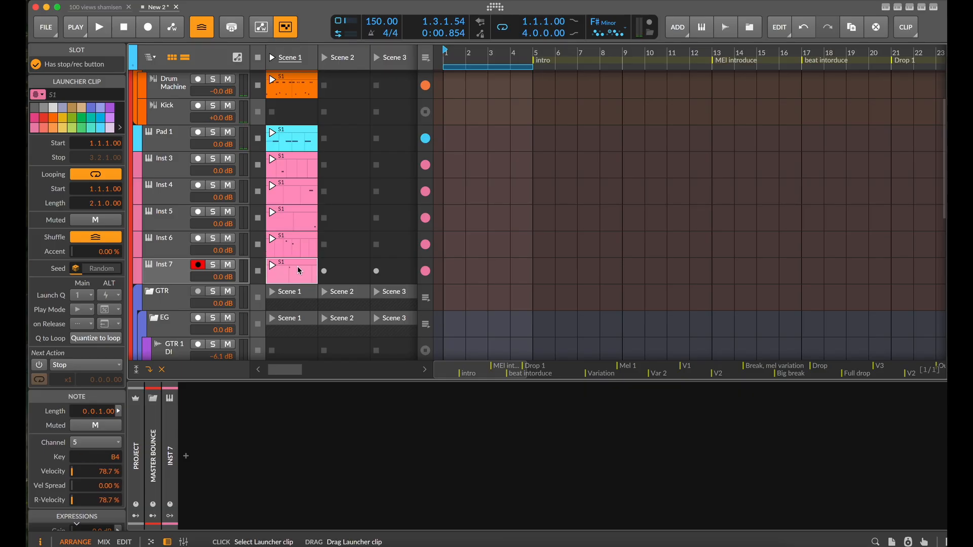
click(108, 443)
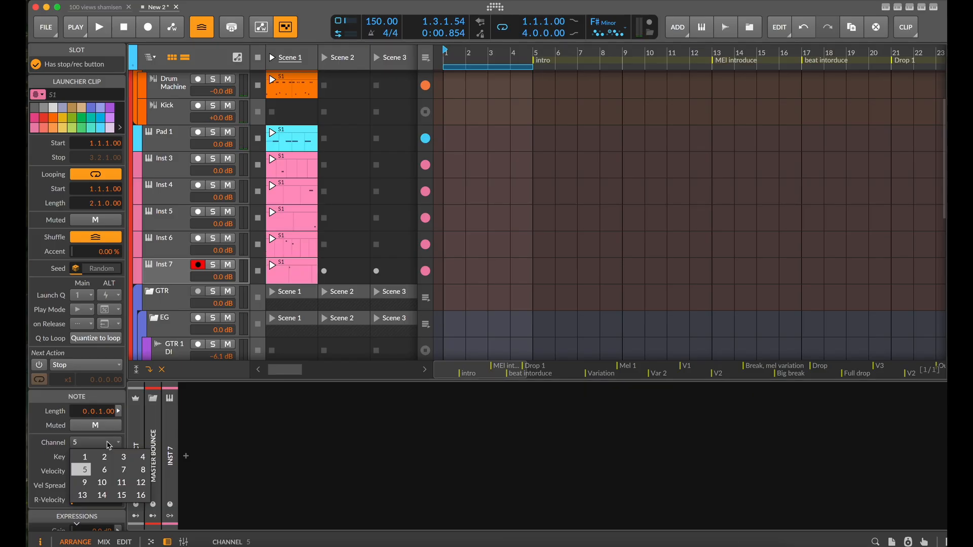
click(104, 475)
key(space)
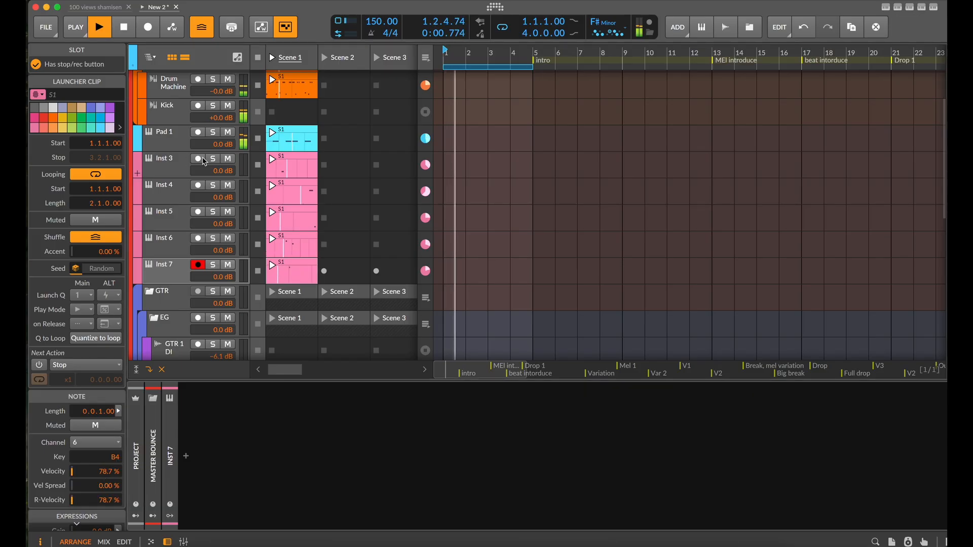
Duplicate Pad 1's fifth layer during playback and filter the copy to MIDI channel 6
click(171, 141)
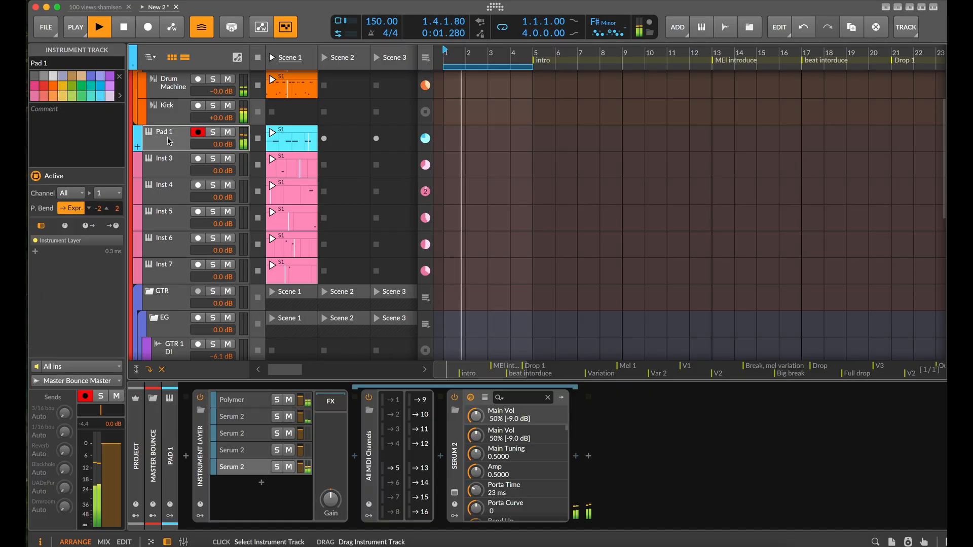
click(252, 468)
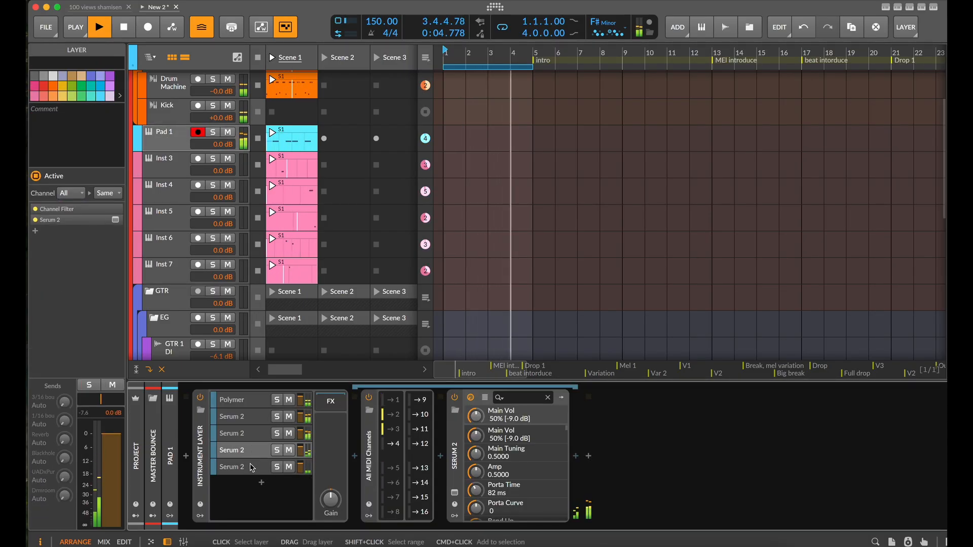
click(252, 467)
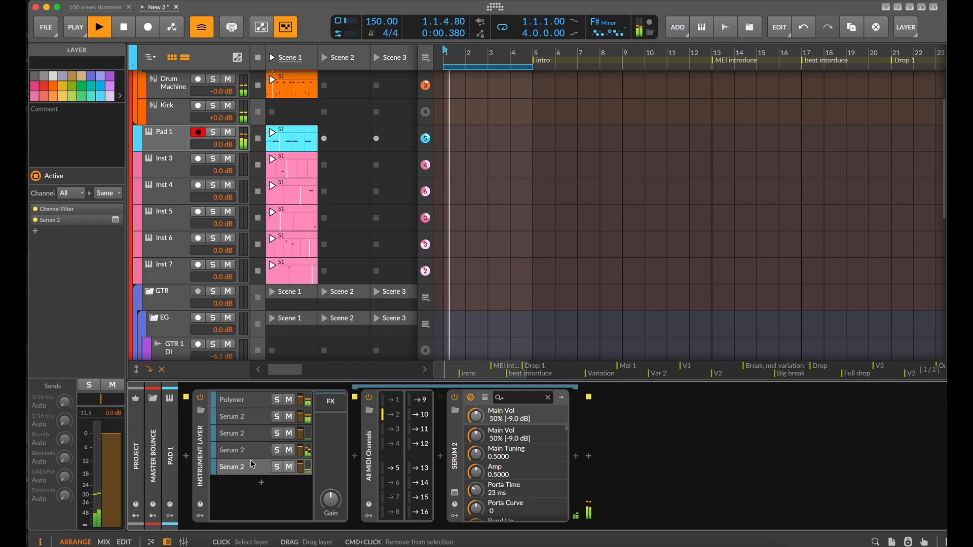
click(252, 466)
key(super+d)
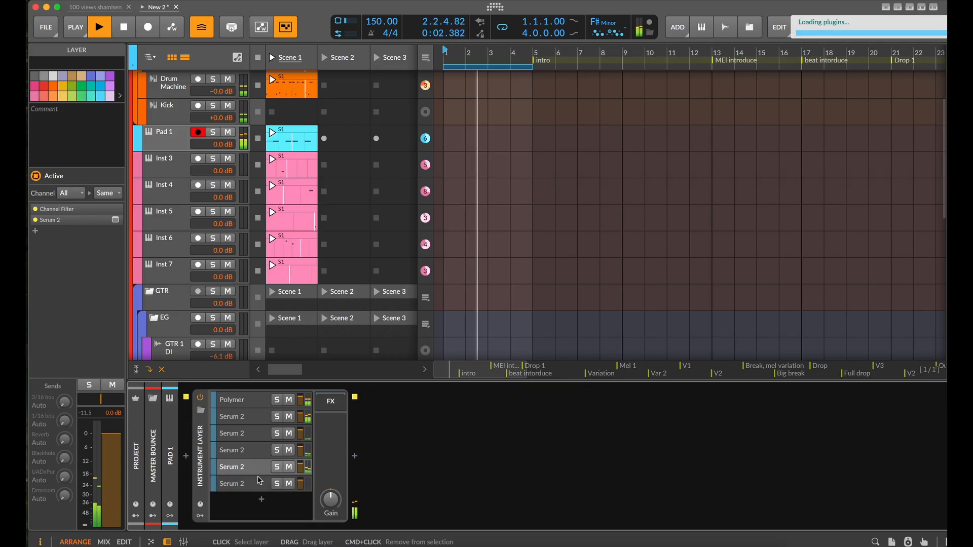
click(259, 481)
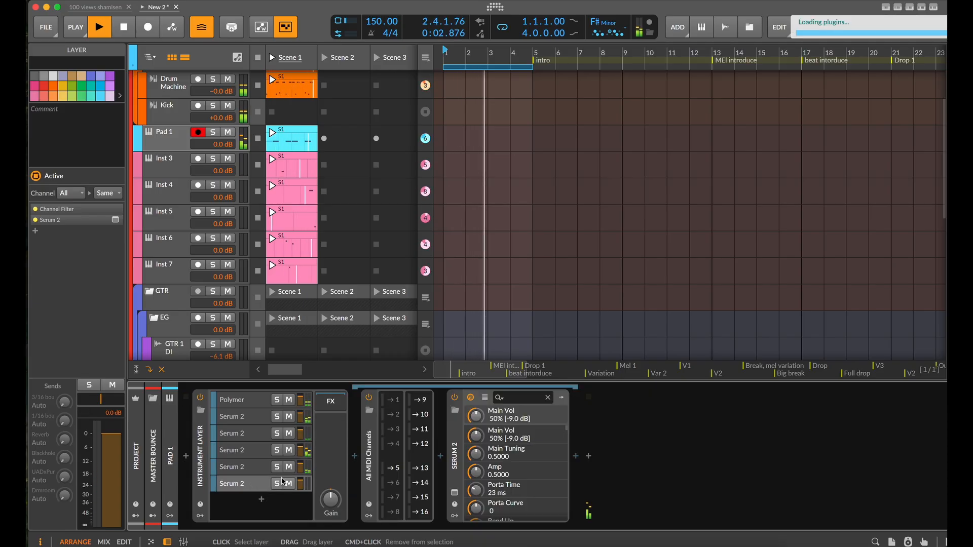
Audition User presets Insectoid Alien Car Chase, Jaw Bass and Karplus Karplus plucks in the sixth layer's Serum 2
click(455, 494)
click(655, 91)
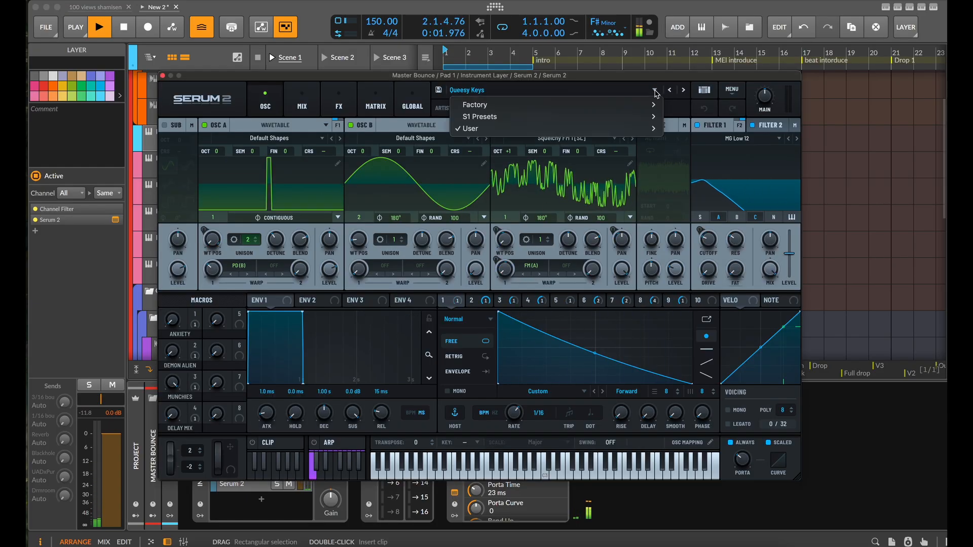
mouse_move(653, 128)
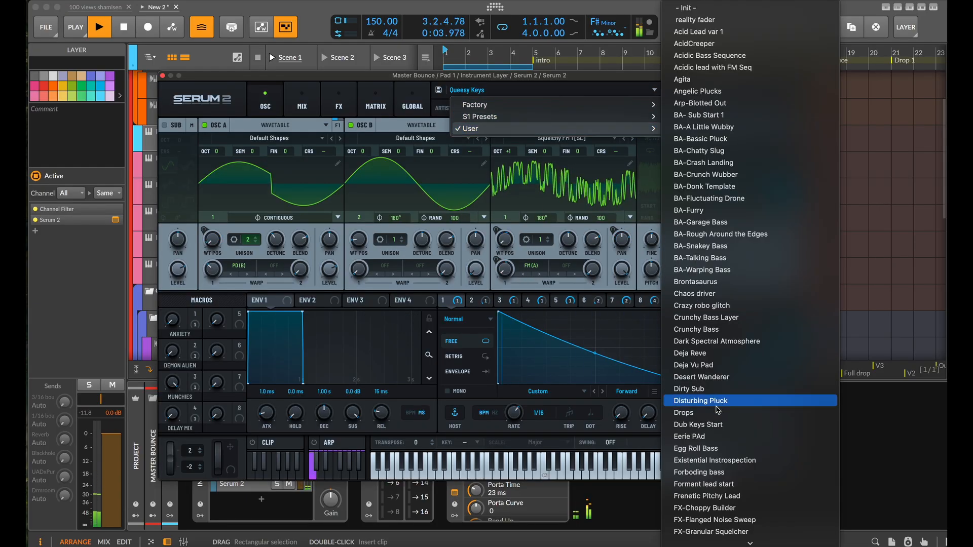
scroll(716, 446, down, 10)
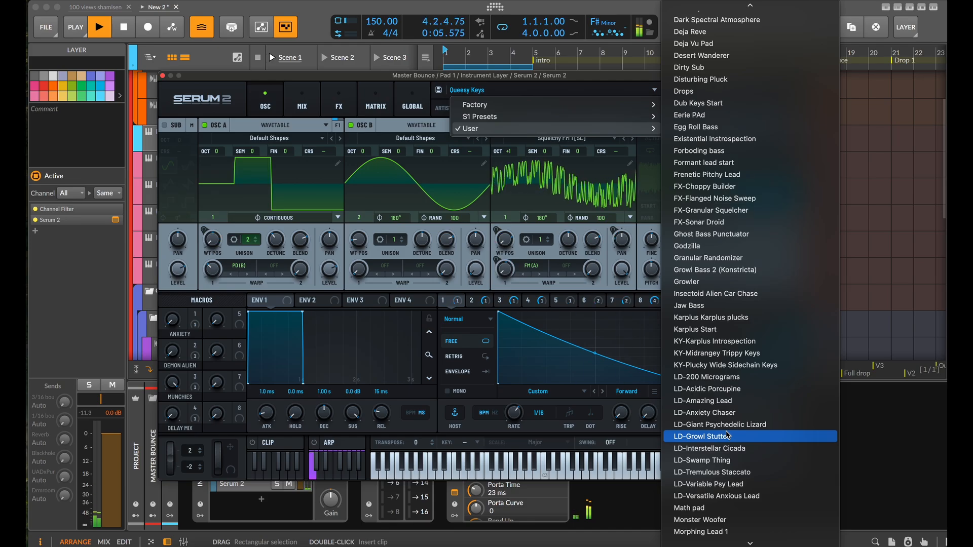
click(737, 297)
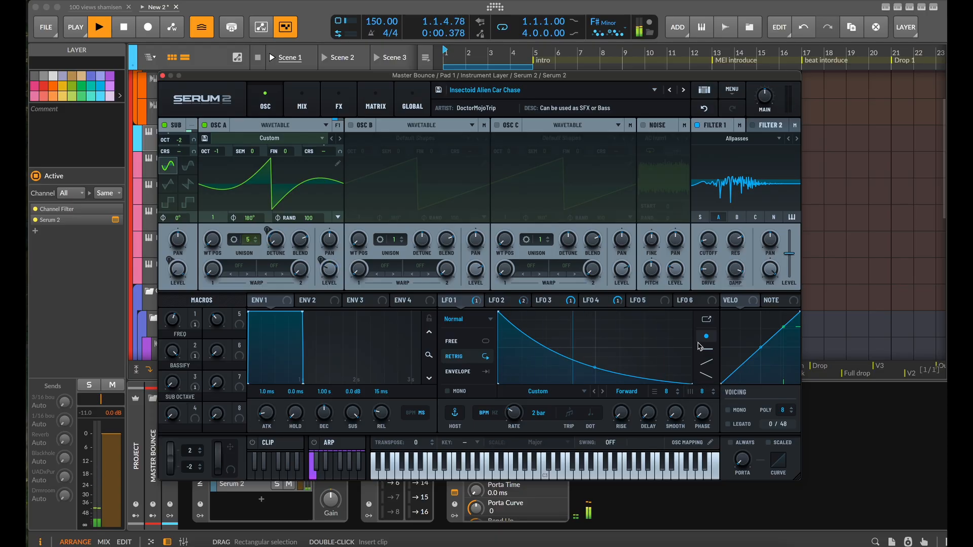
click(683, 90)
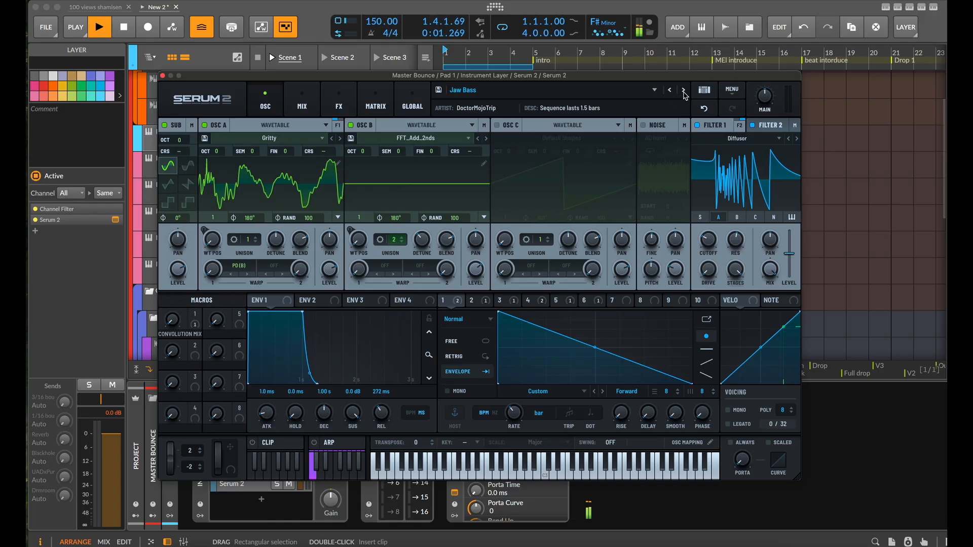
click(683, 90)
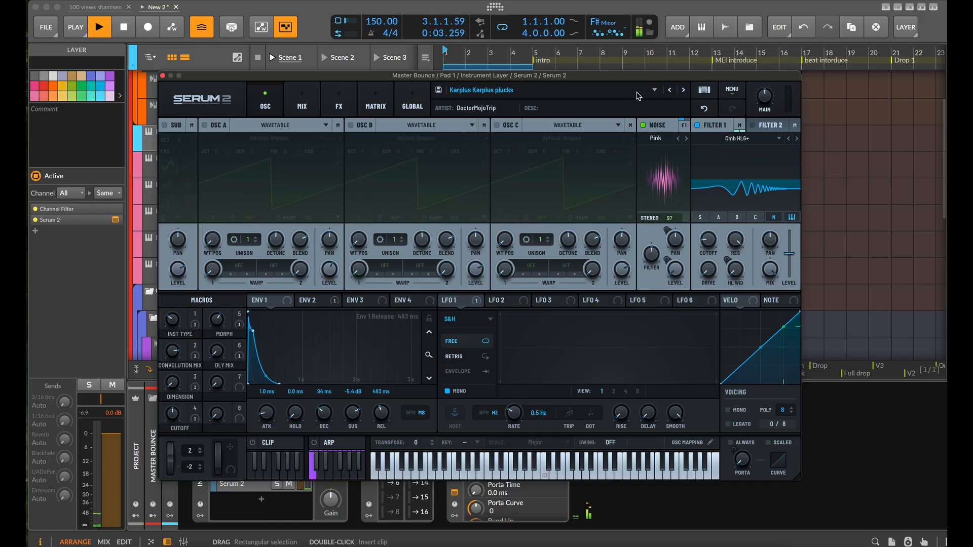
Load the User preset LD-Interstellar Cicada in the sixth layer's Serum 2
click(654, 91)
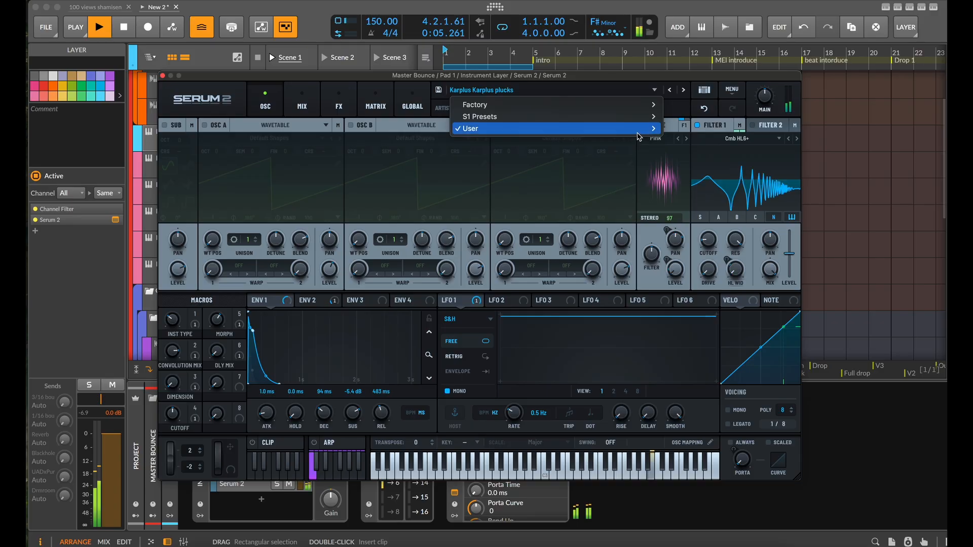
scroll(732, 433, down, 4)
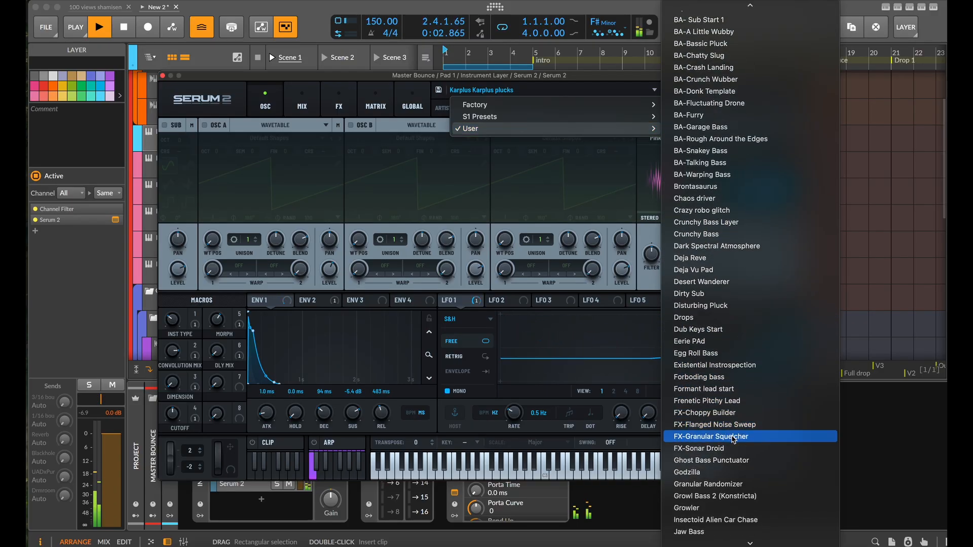
scroll(733, 445, down, 8)
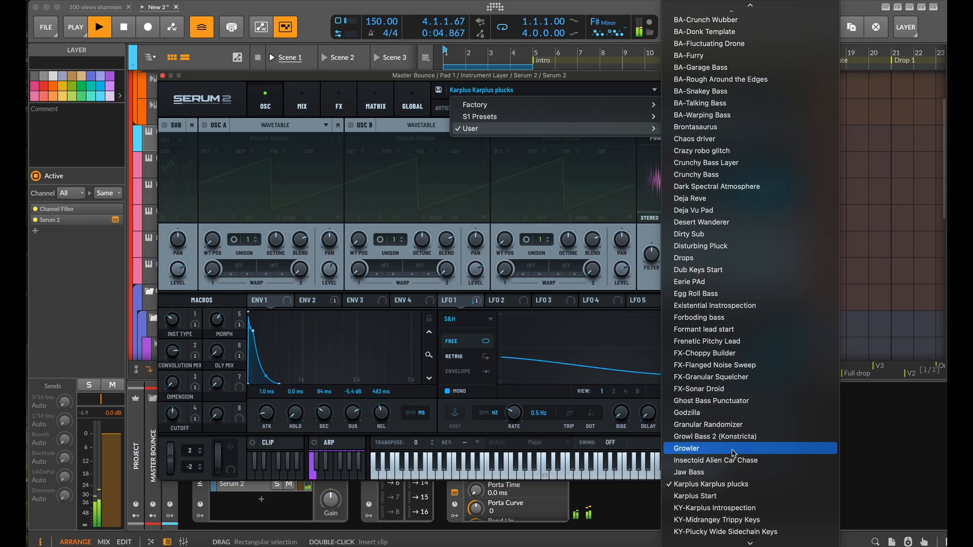
scroll(734, 451, down, 1)
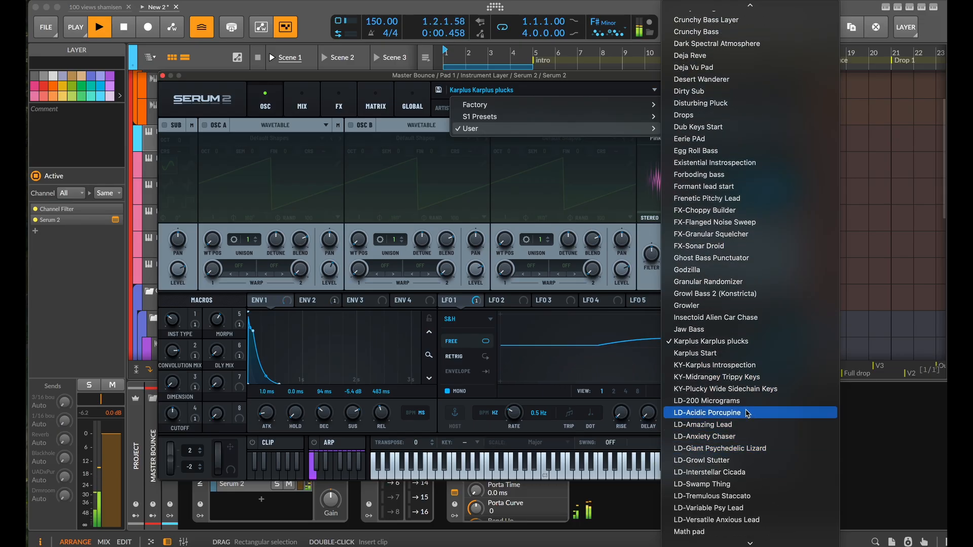
scroll(738, 461, down, 1)
click(742, 452)
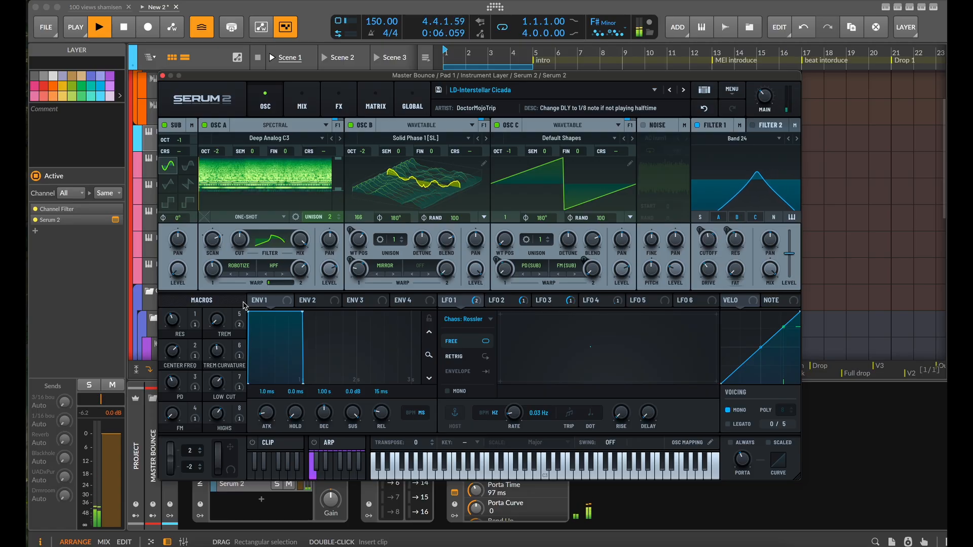
Inspect the preset's effects rack down to the delay and convolve modules, and close the plug-in window
click(338, 104)
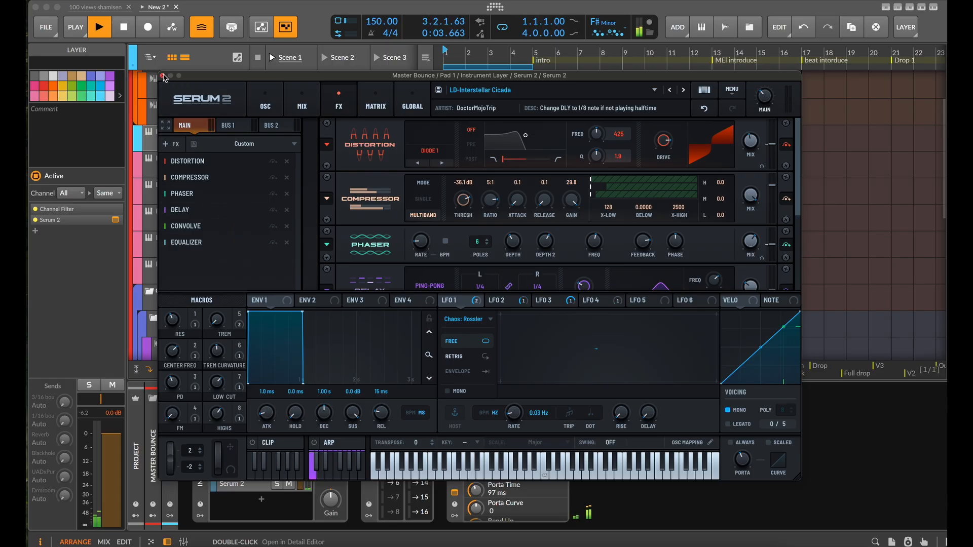
scroll(608, 152, down, 1)
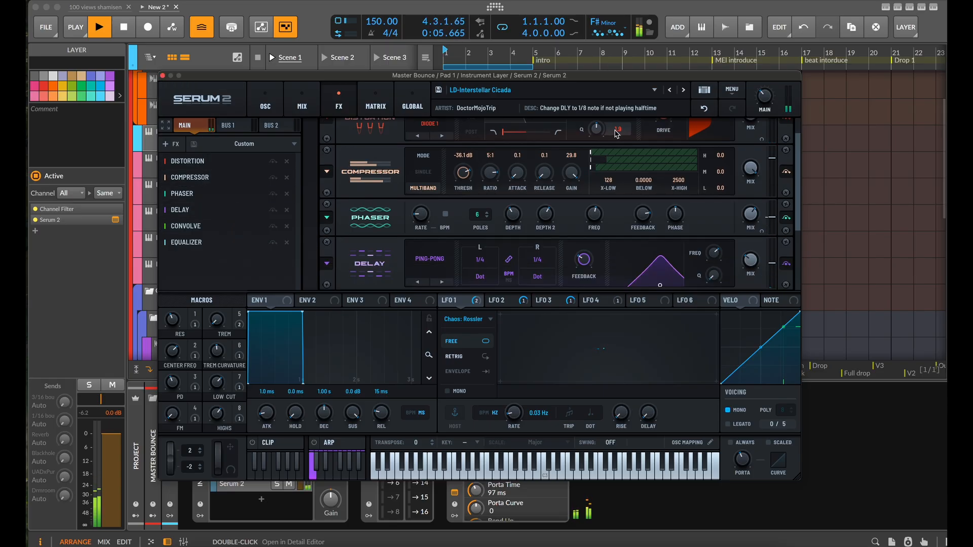
scroll(742, 239, down, 2)
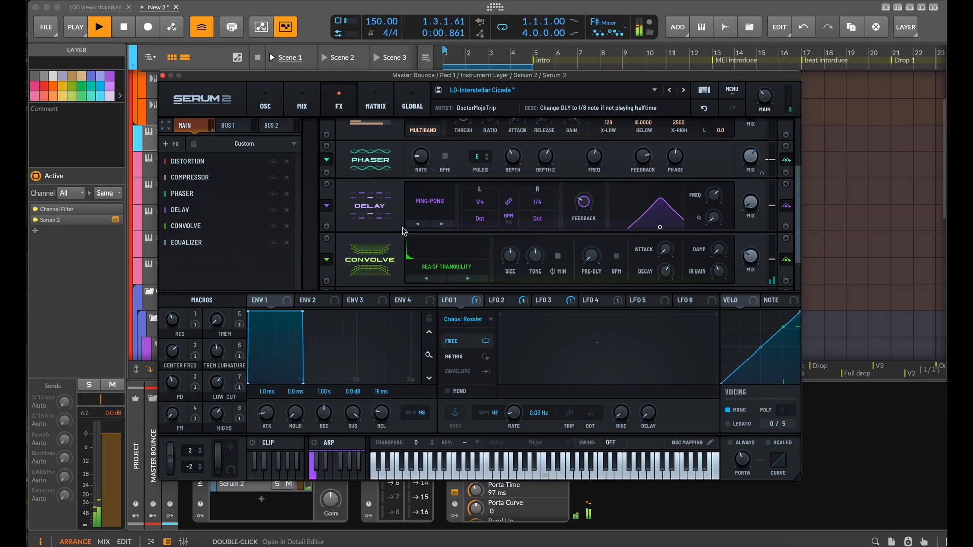
click(163, 76)
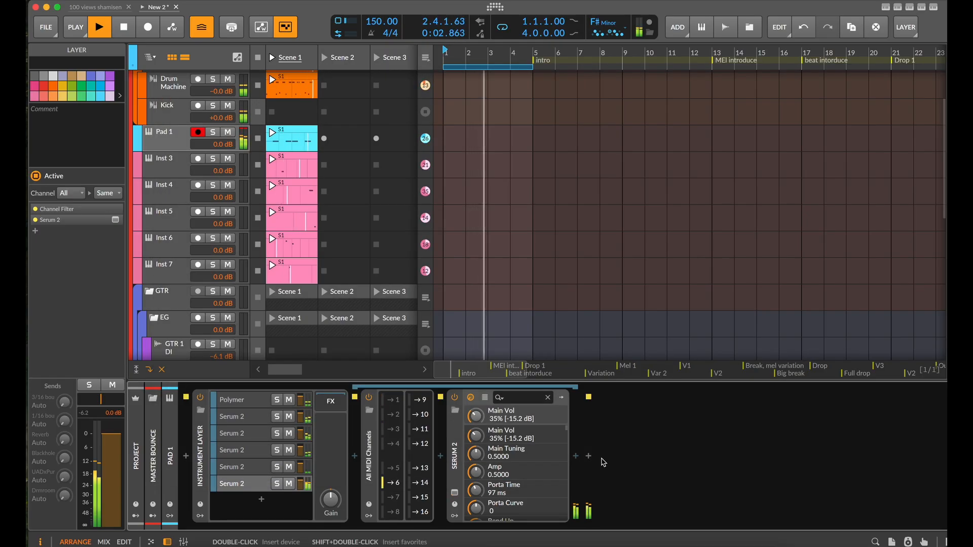
Insert a Delay+ after Serum 2 in Pad 1's sixth layer
click(575, 456)
text(del)
key(Down)
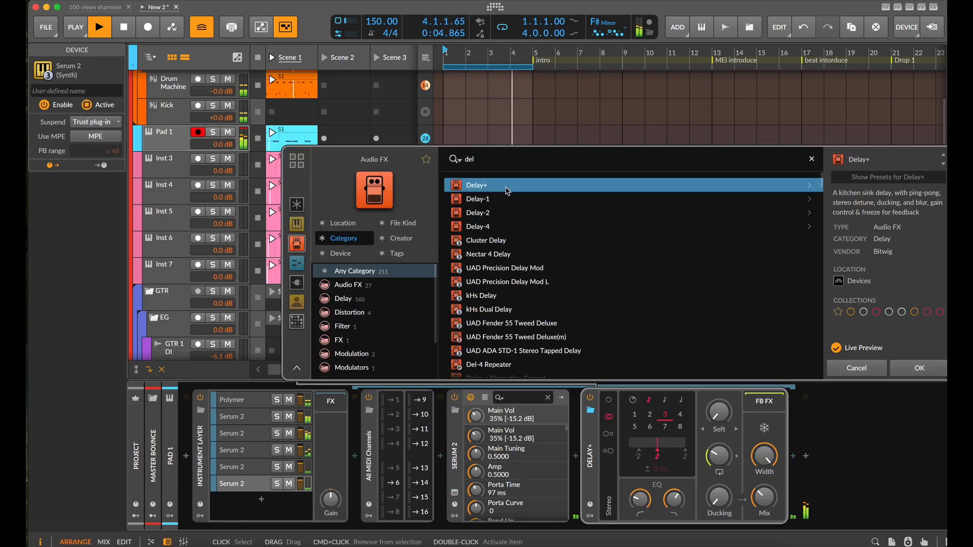
click(921, 368)
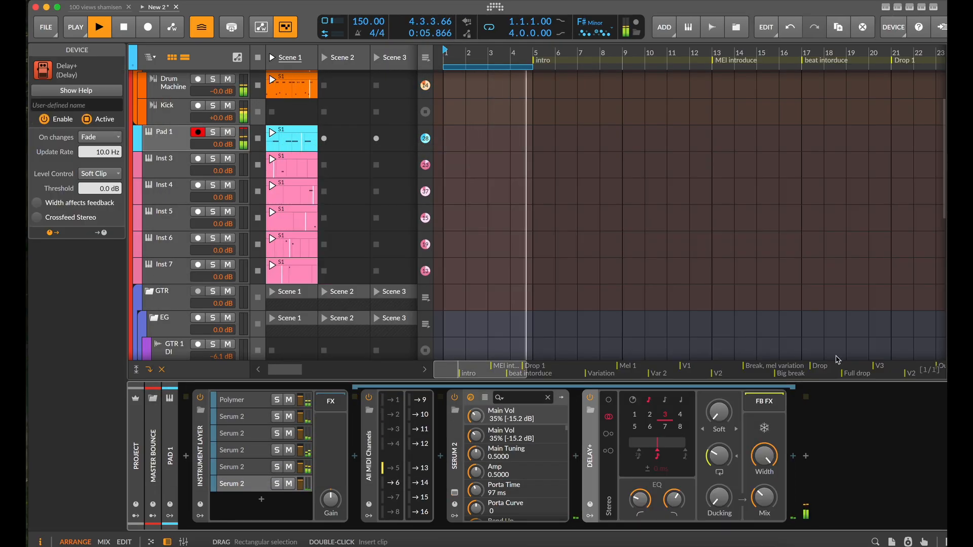
Set Delay+ to Ping L with a different note unit, more feedback, narrower width and a higher low cut, and stop playback
click(609, 434)
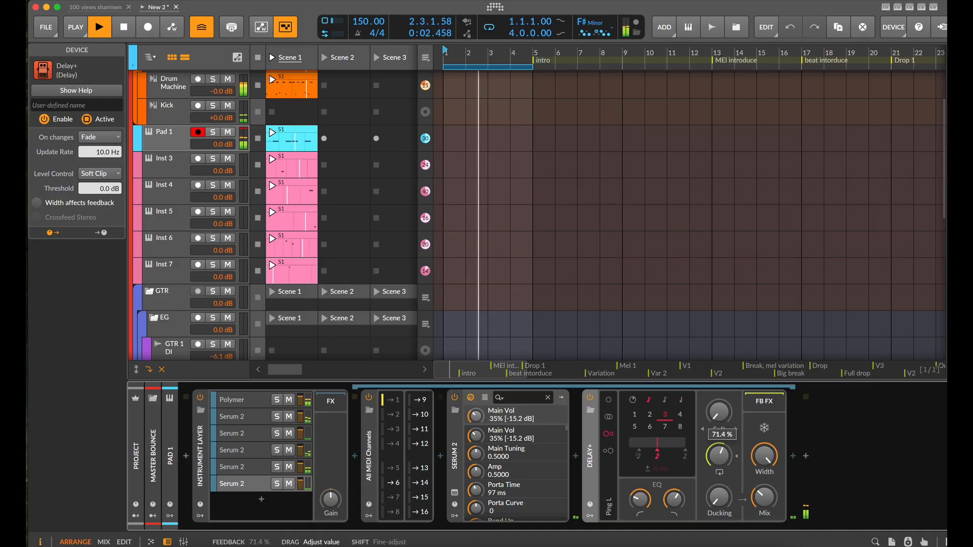
click(664, 401)
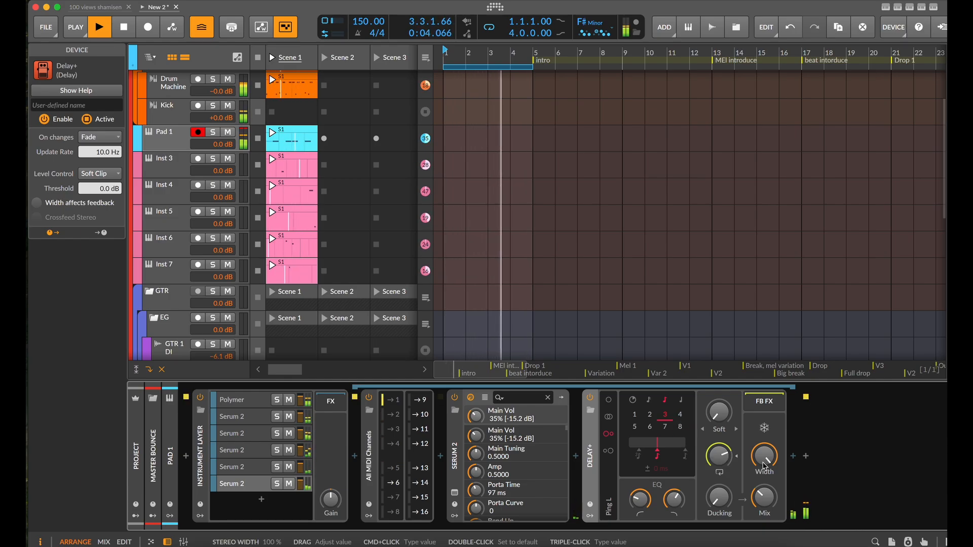
drag(764, 457, 764, 484)
drag(640, 499, 640, 475)
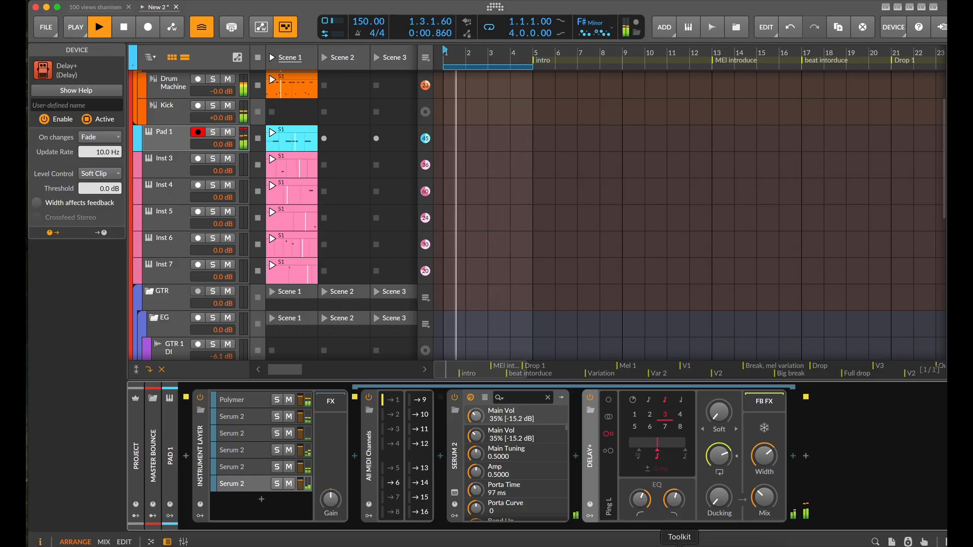
key(space)
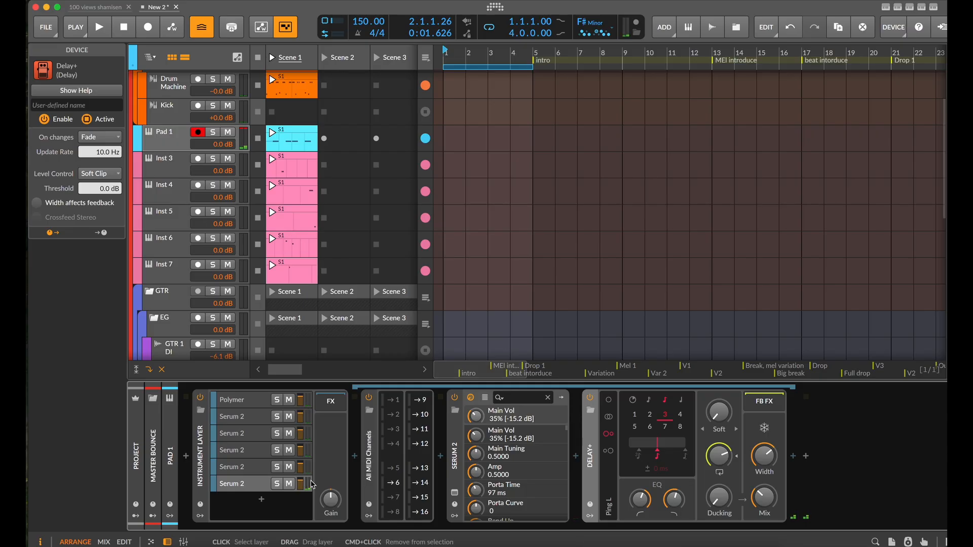
Insert an FX Selector into the FX chain of Pad 1's Instrument Layer
click(330, 403)
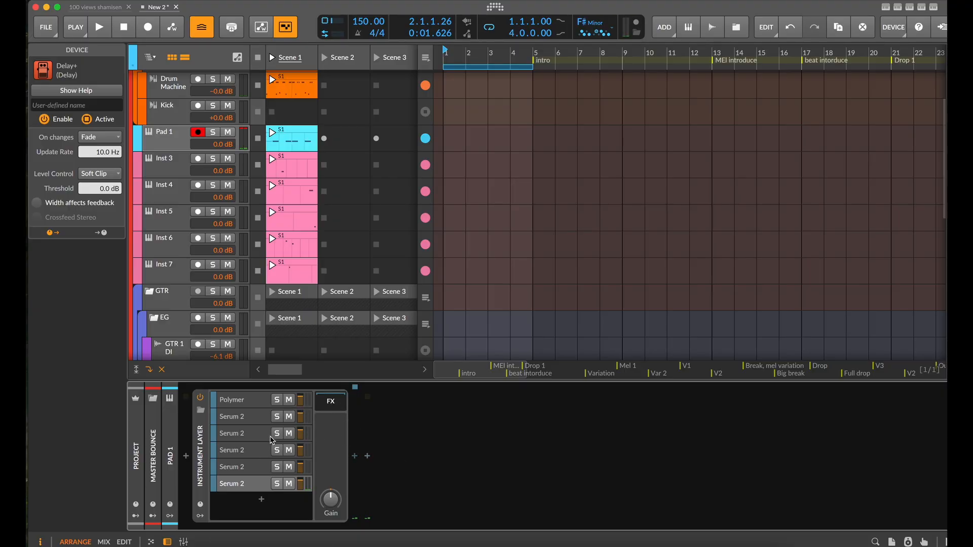
click(355, 457)
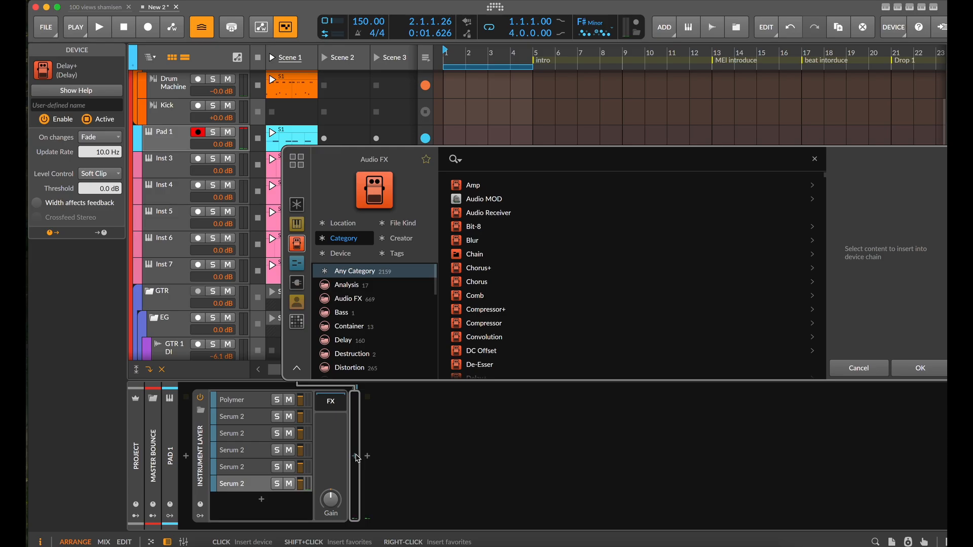
text(fx)
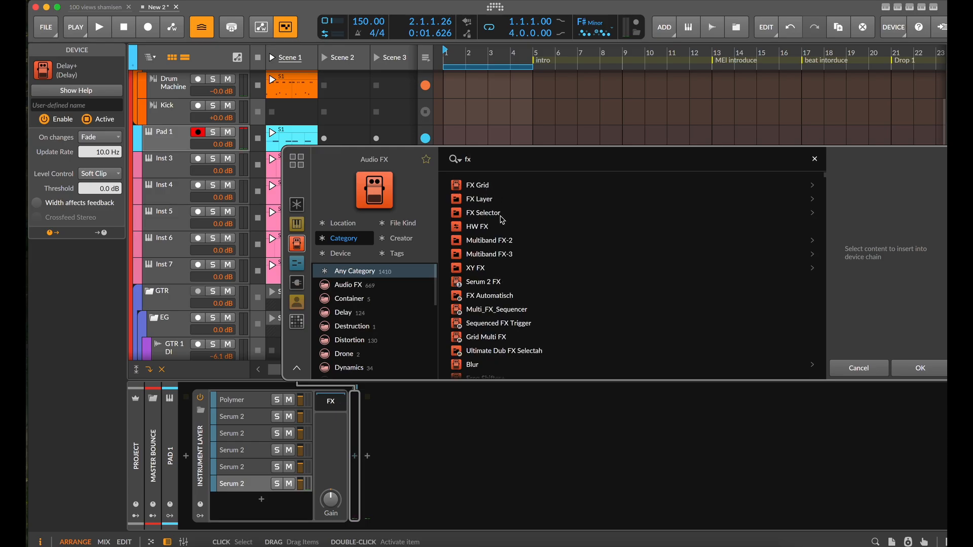
drag(501, 219, 738, 319)
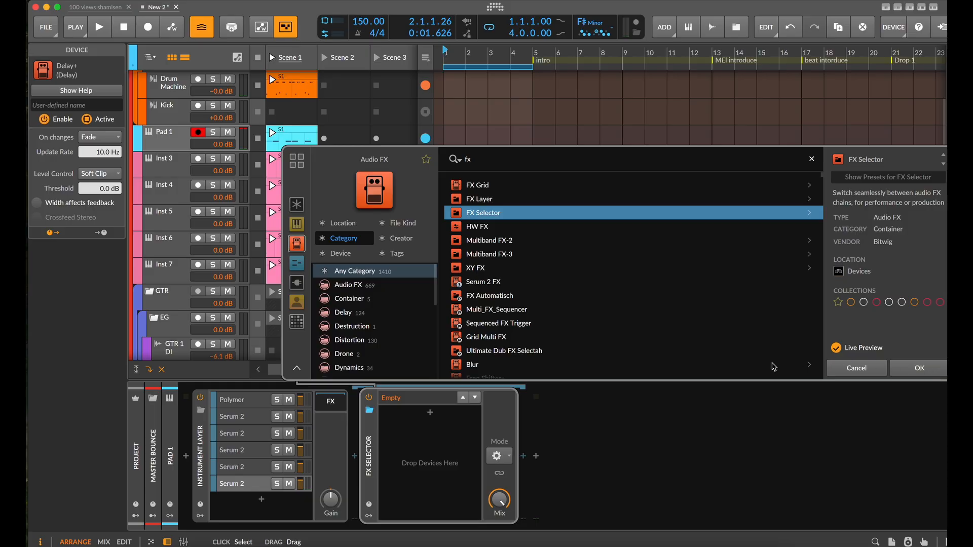
click(929, 372)
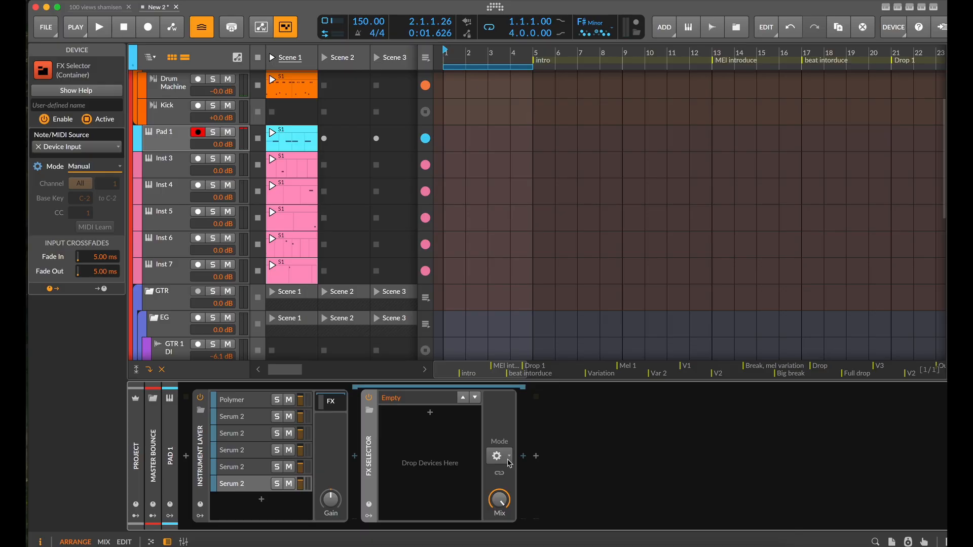
Add a layer to the FX Selector and load SpaceBlender into it, replacing the previewed Chorus+
click(429, 412)
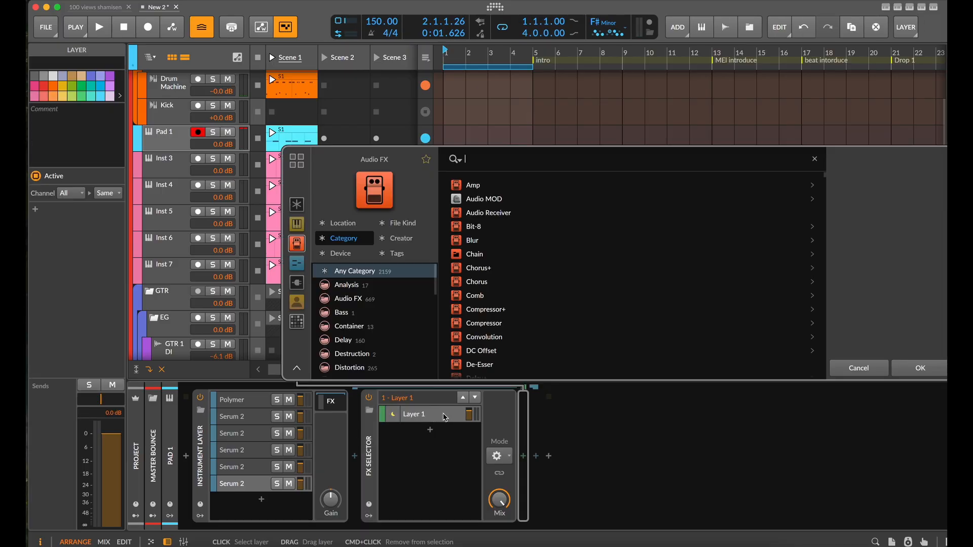
click(501, 264)
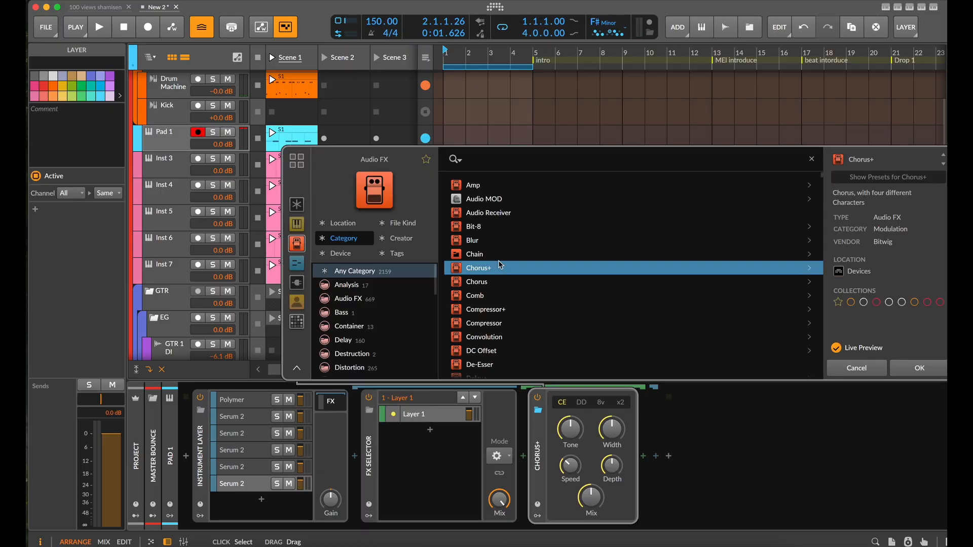
click(488, 160)
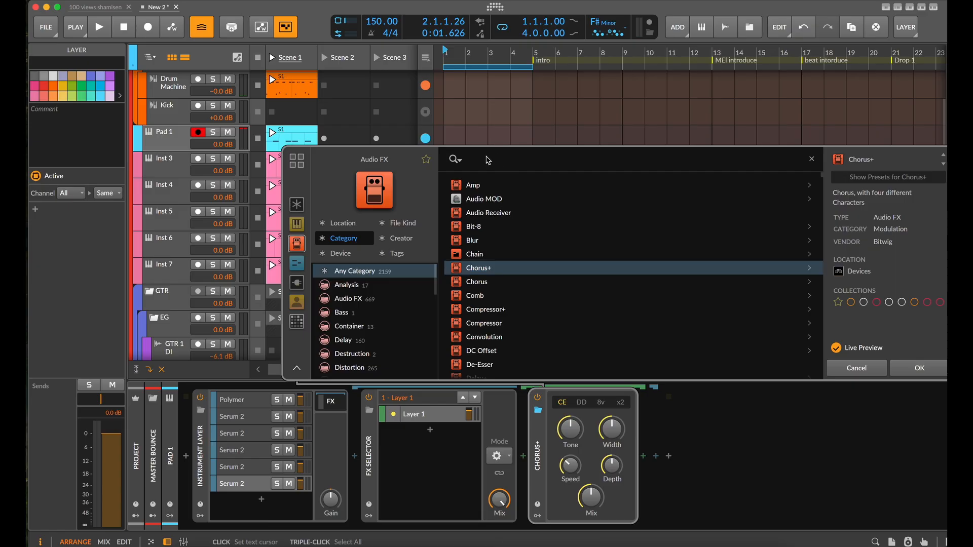
text(soun)
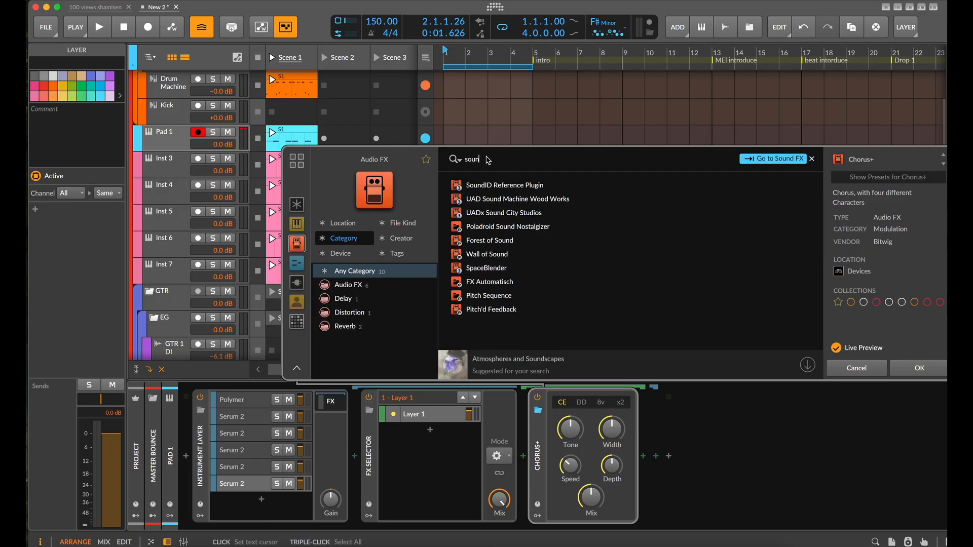
text(d)
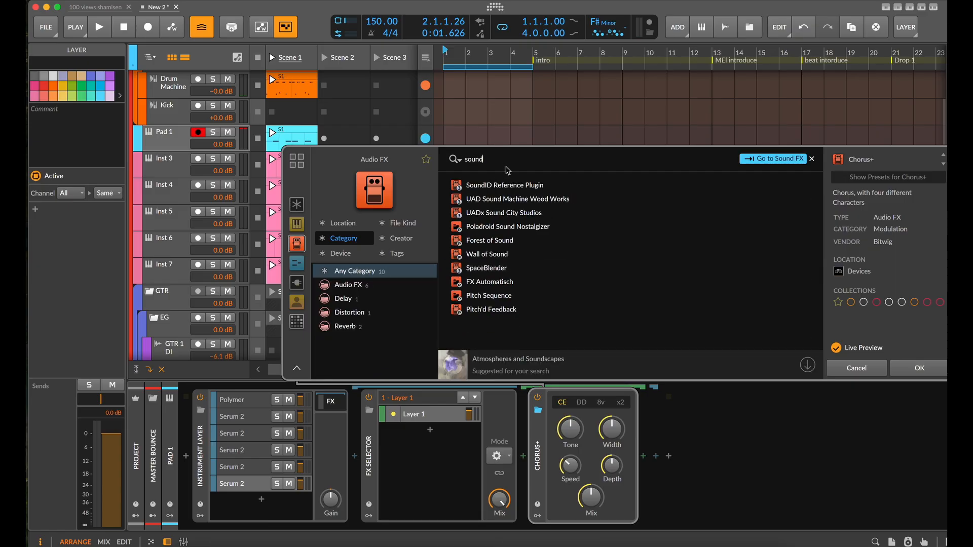
text(t)
double_click(507, 195)
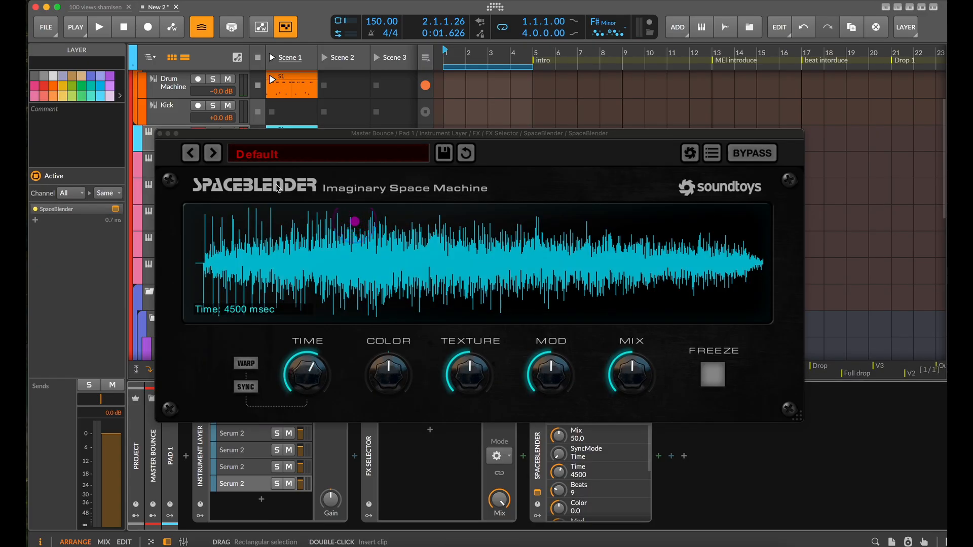
Reshape SpaceBlender's envelope with an earlier peak, set Color to -45, reduce Texture and sync its time to beats
drag(355, 221, 361, 277)
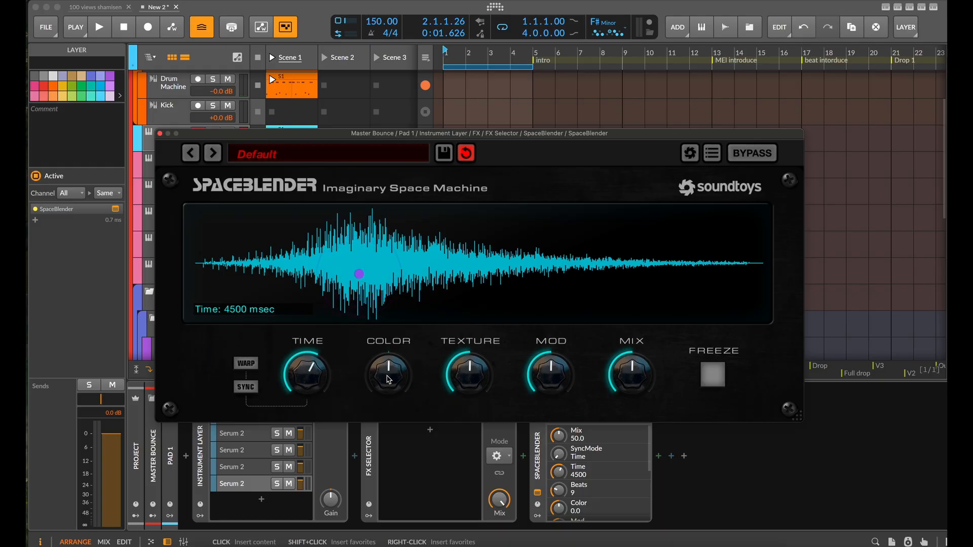
drag(472, 379, 457, 392)
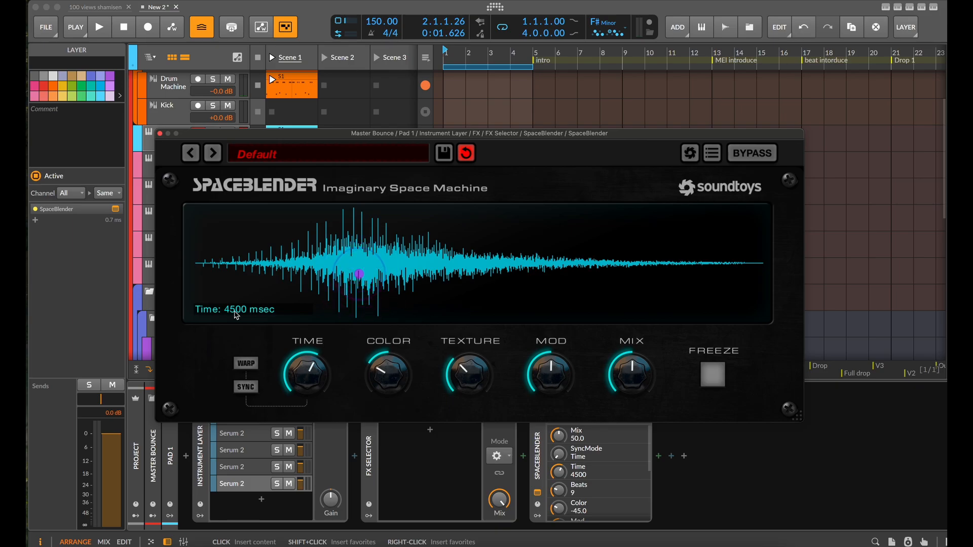
click(246, 387)
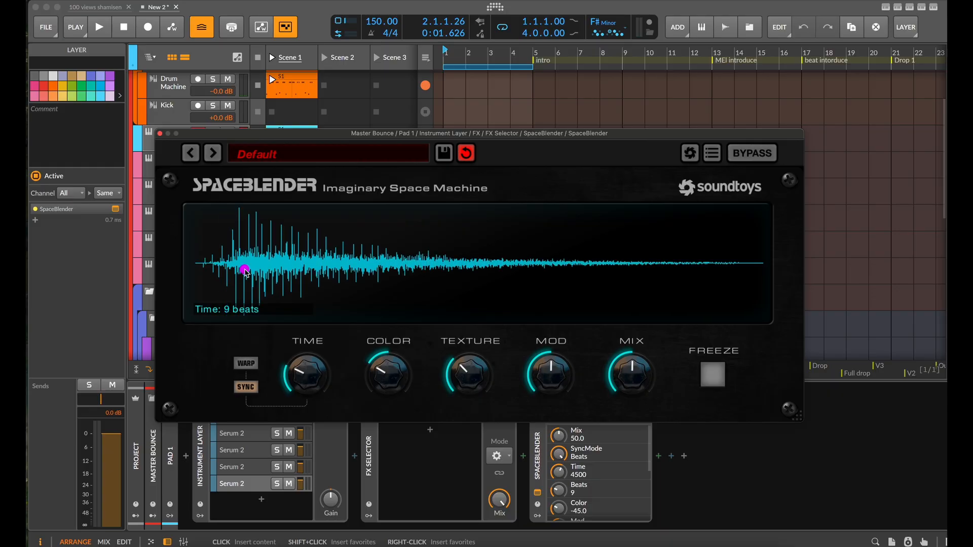
Set SpaceBlender's time to 5 beats with a late envelope peak, and audition the groove with the plugin window closed
drag(311, 369, 310, 378)
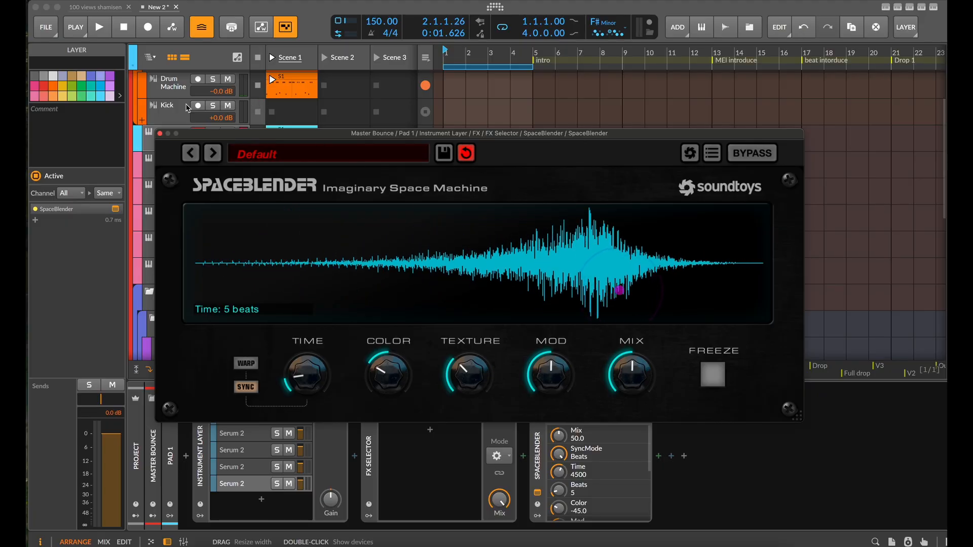
click(159, 134)
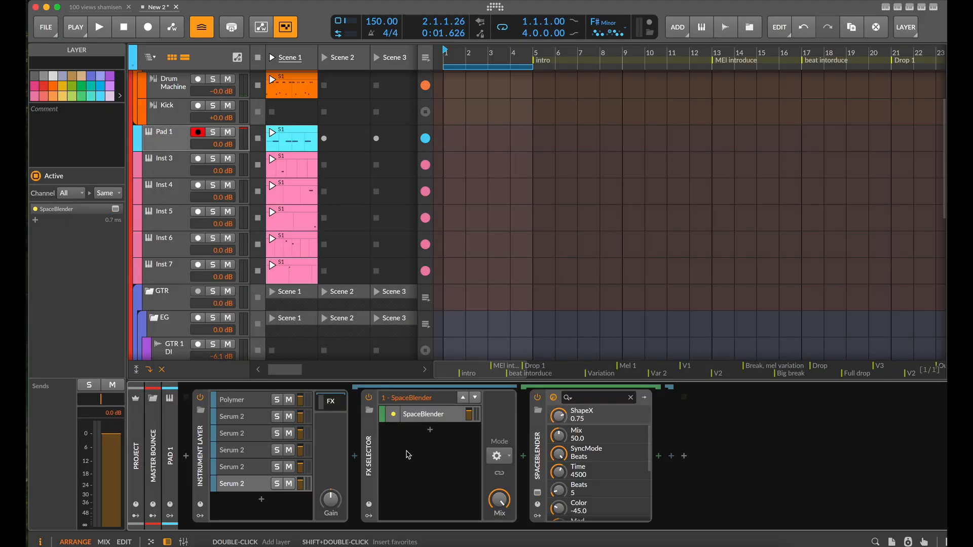
key(space)
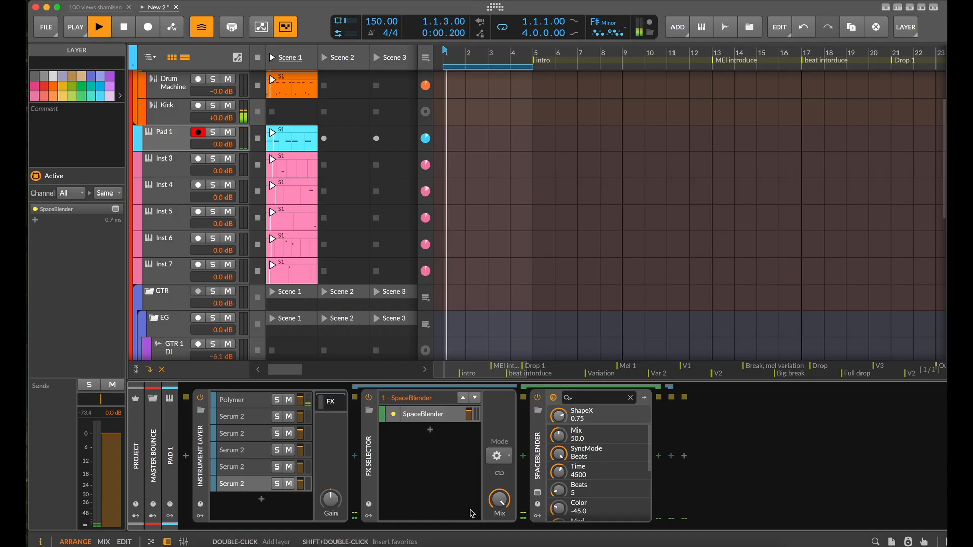
key(space)
Add a second layer to the FX Selector and load Blur into it
double_click(447, 455)
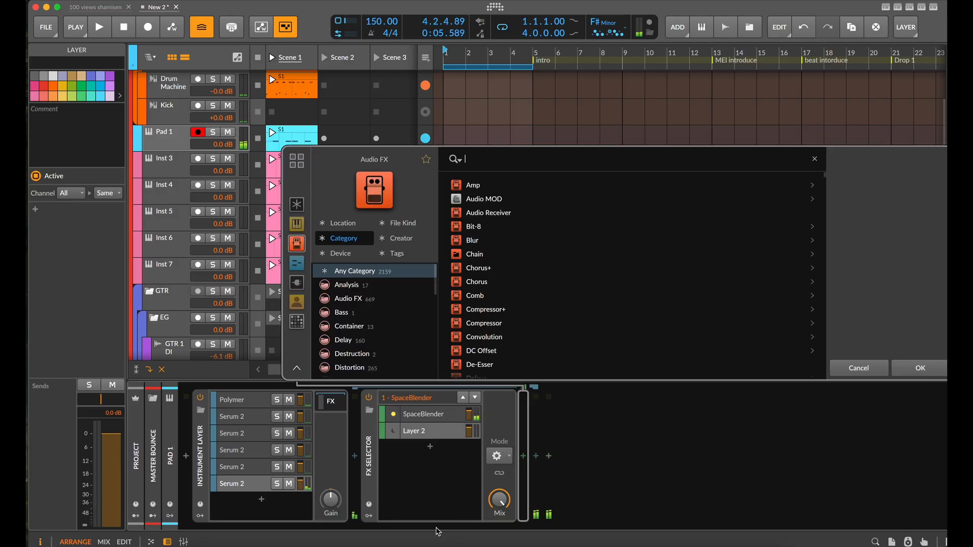
text(blur)
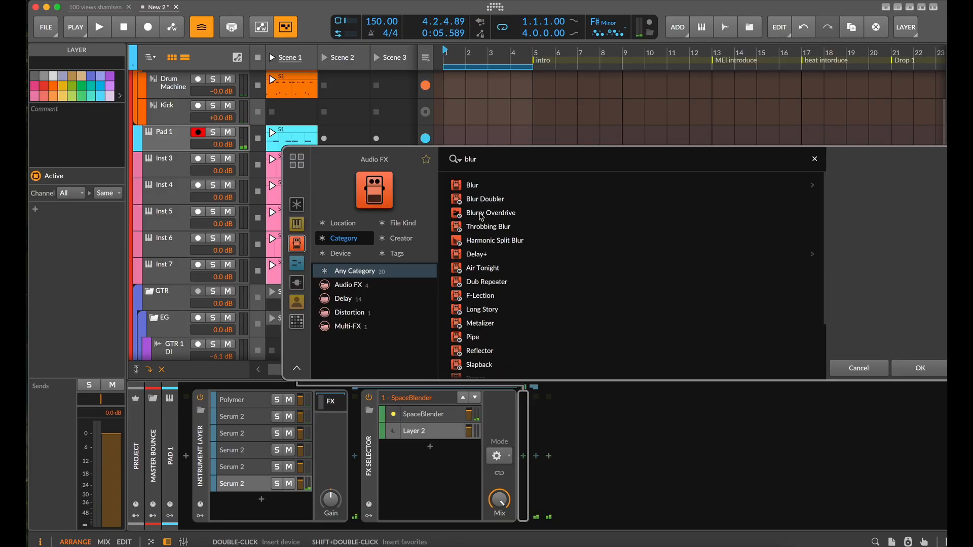
click(487, 187)
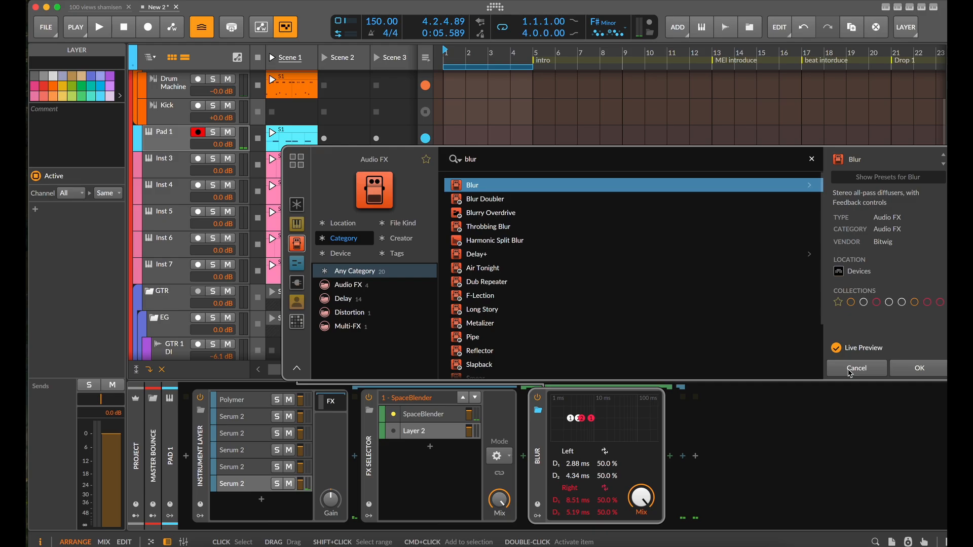
click(918, 368)
Duplicate Blur twice in its layer and give the three Blurs different delay times and feedback amounts
click(539, 456)
key(ctrl+d)
key(ctrl+d)
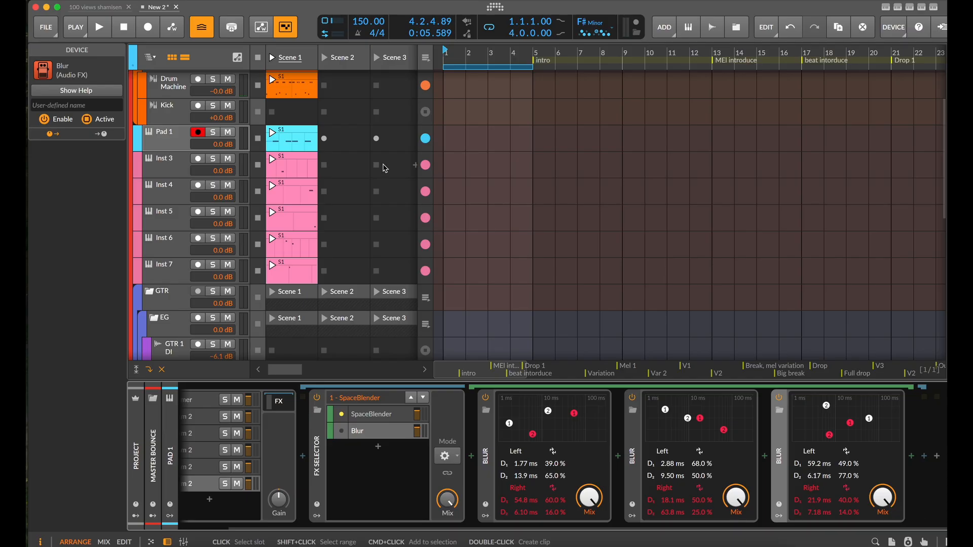
Switch the FX Selector to the Blur layer and lower the Mix of all three Blurs during playback, the last to 25.8%
click(424, 398)
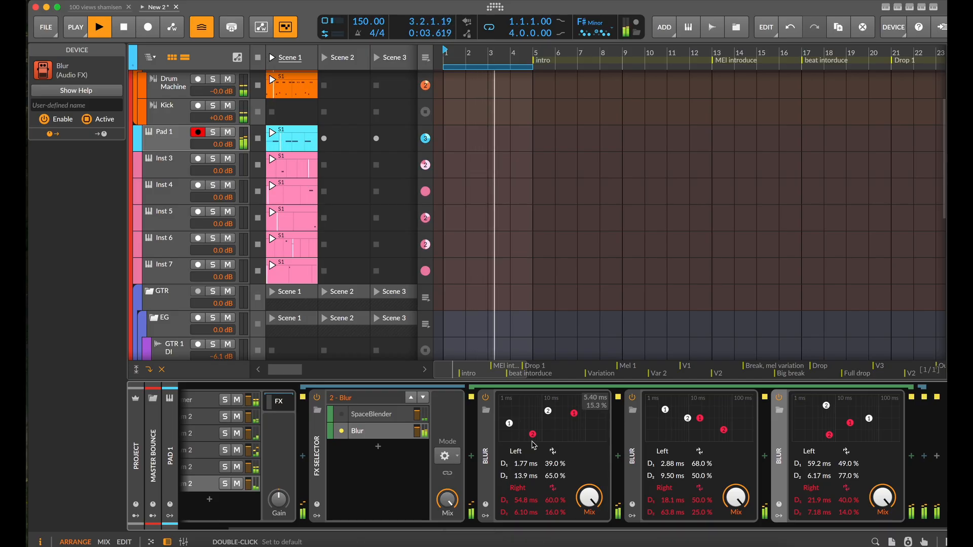
super+click(590, 501)
drag(590, 501, 591, 530)
drag(732, 497, 732, 534)
drag(882, 498, 882, 538)
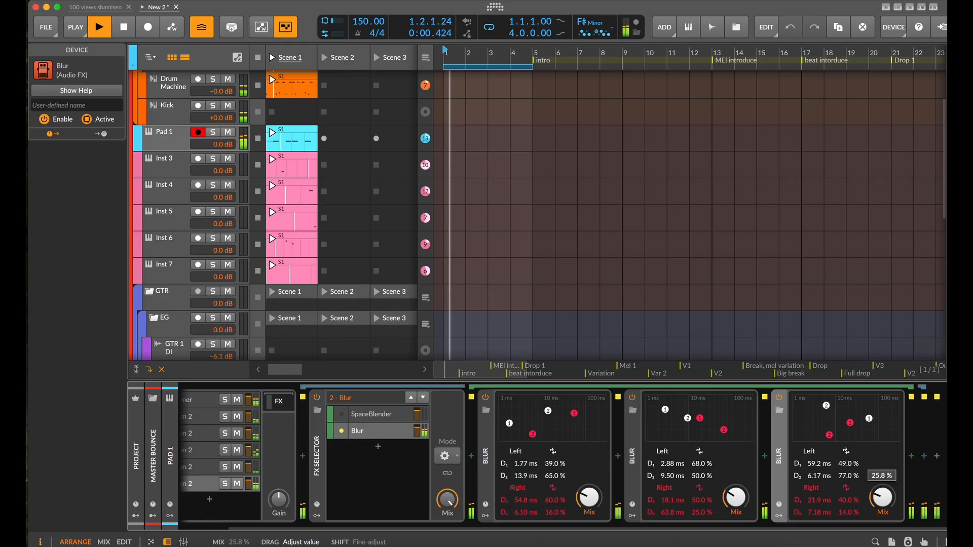
key(space)
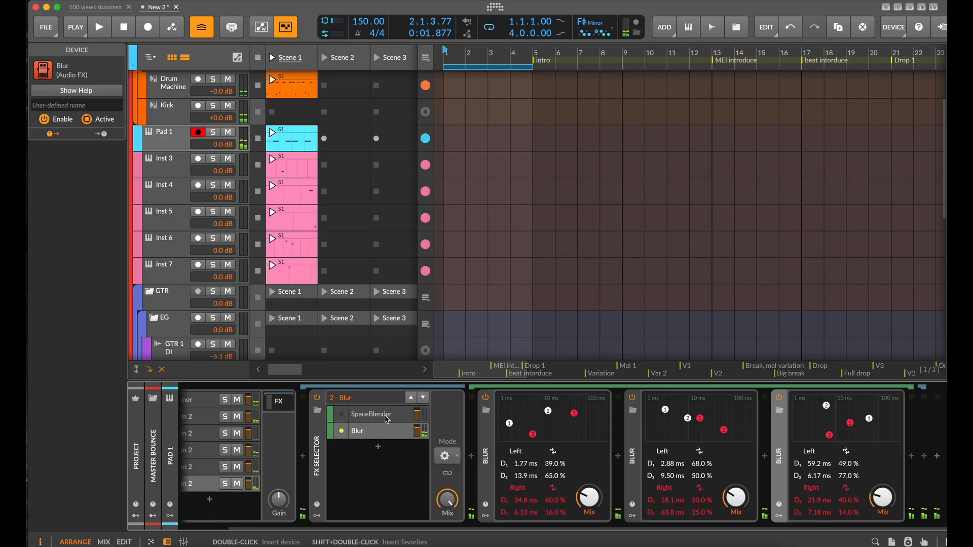
Add a third layer to the FX Selector and load Convolution into it
click(382, 449)
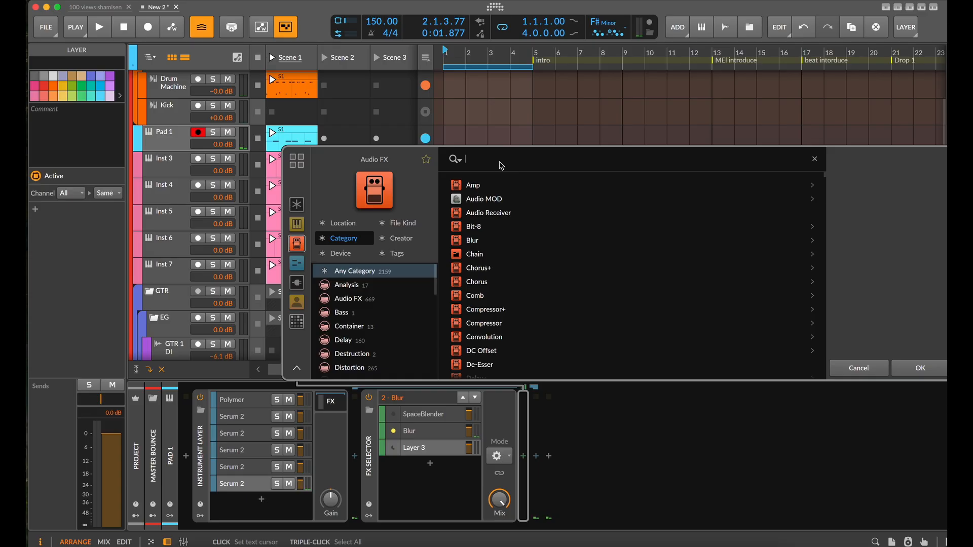
text(con)
click(501, 186)
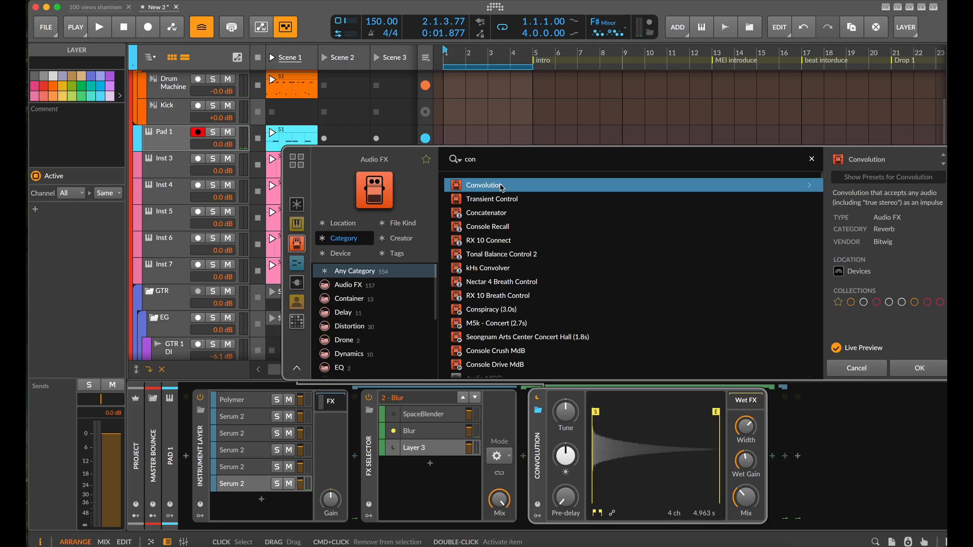
click(909, 369)
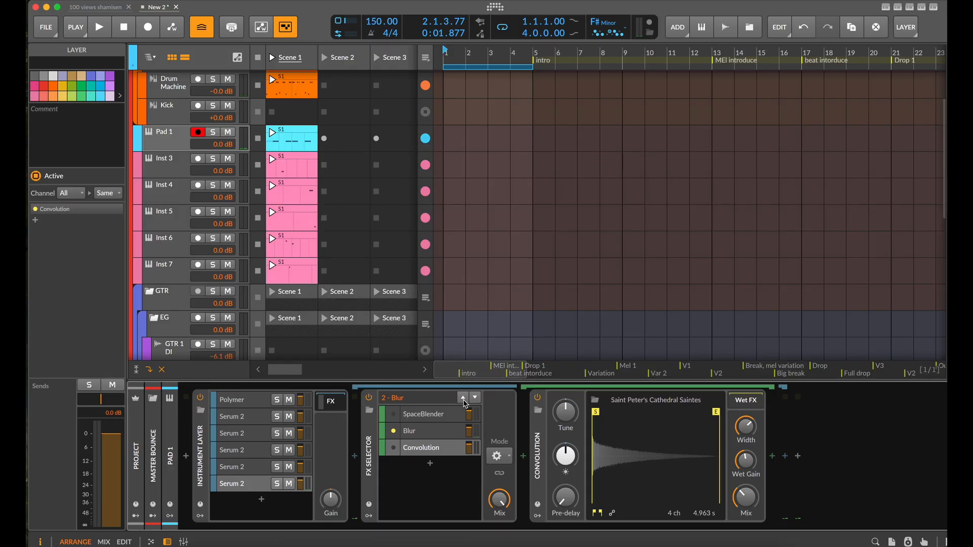
Load the Studio Nonlinear impulse MA7 - Nonlinear A into Convolution while the groove plays, and raise its Brightness
key(space)
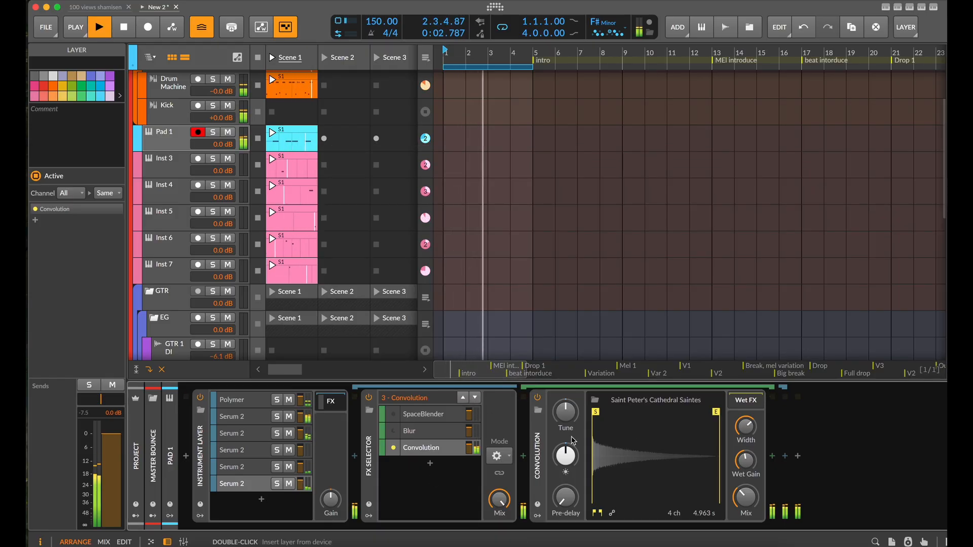
click(682, 408)
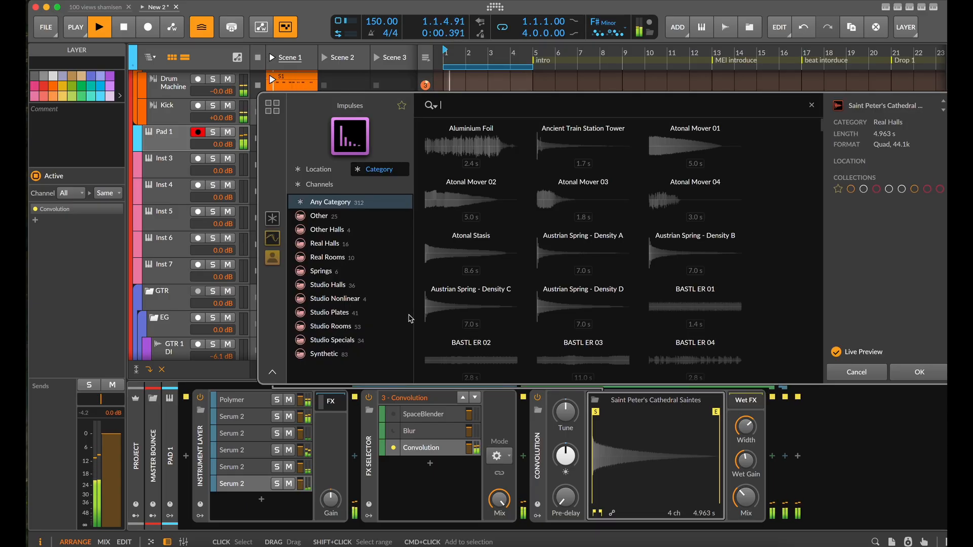
click(334, 299)
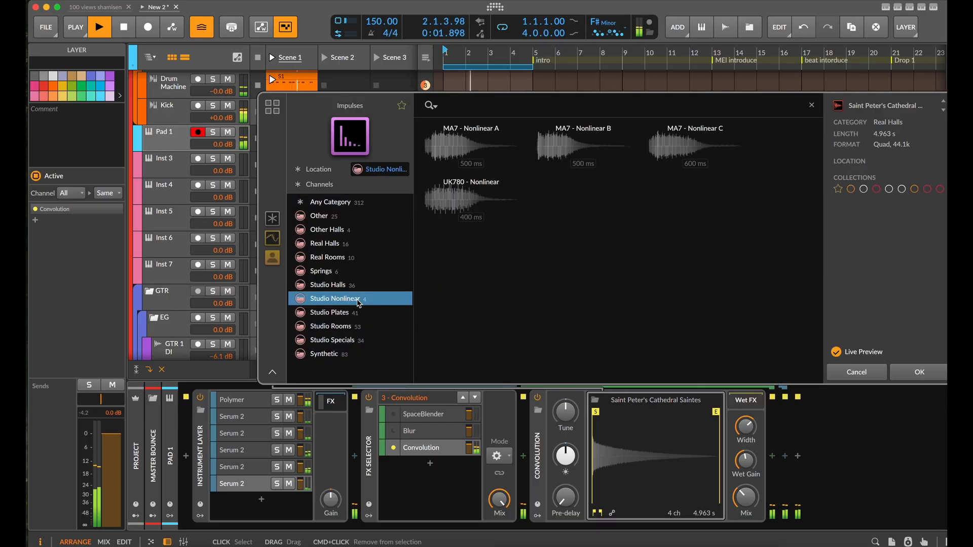
click(482, 204)
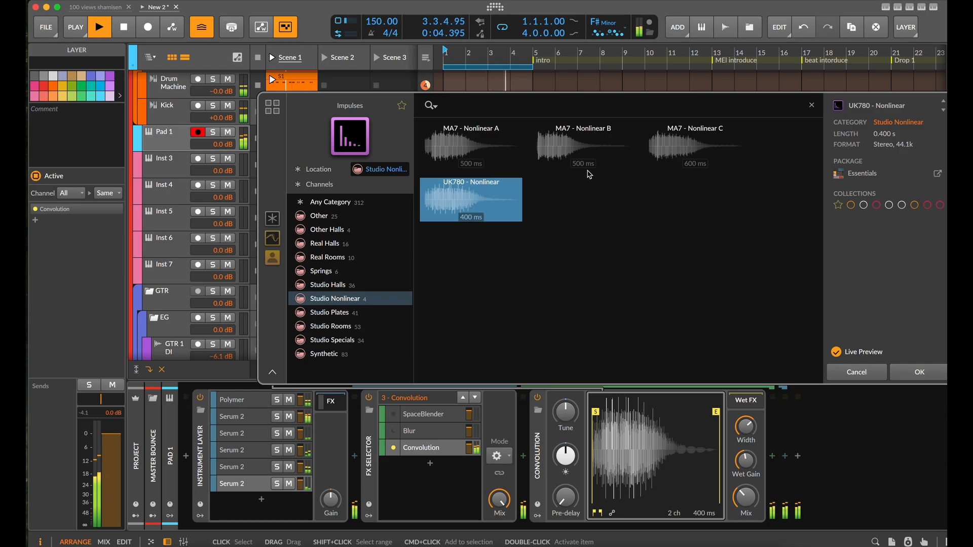
click(496, 149)
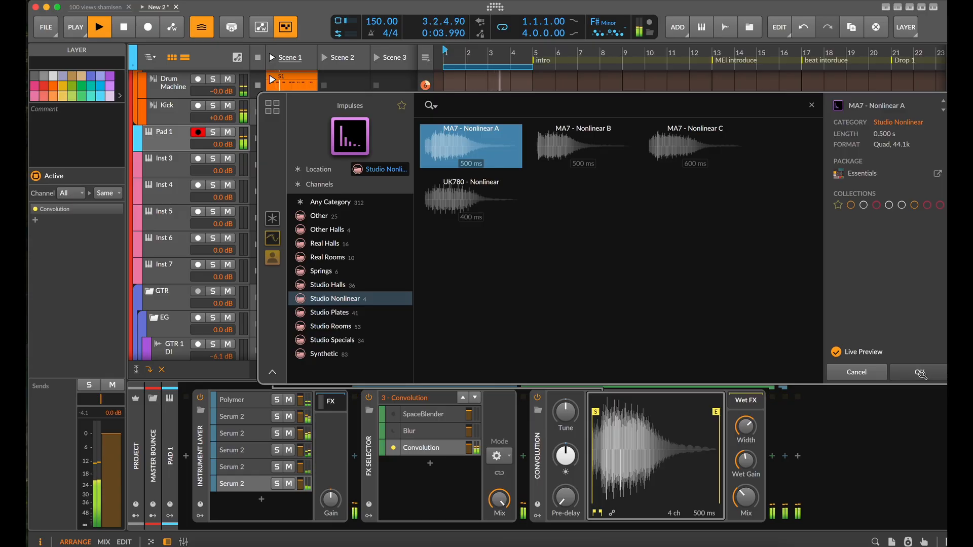
click(921, 374)
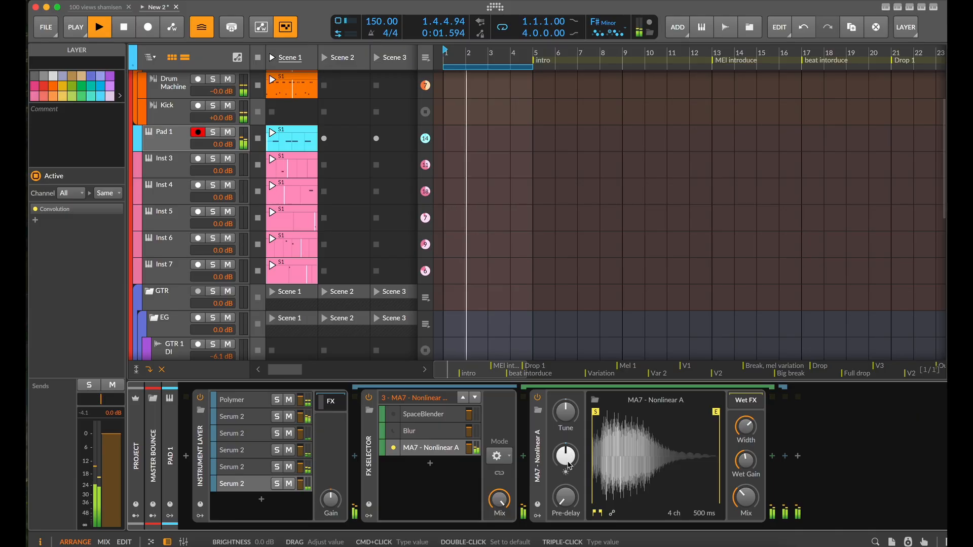
drag(569, 465, 569, 435)
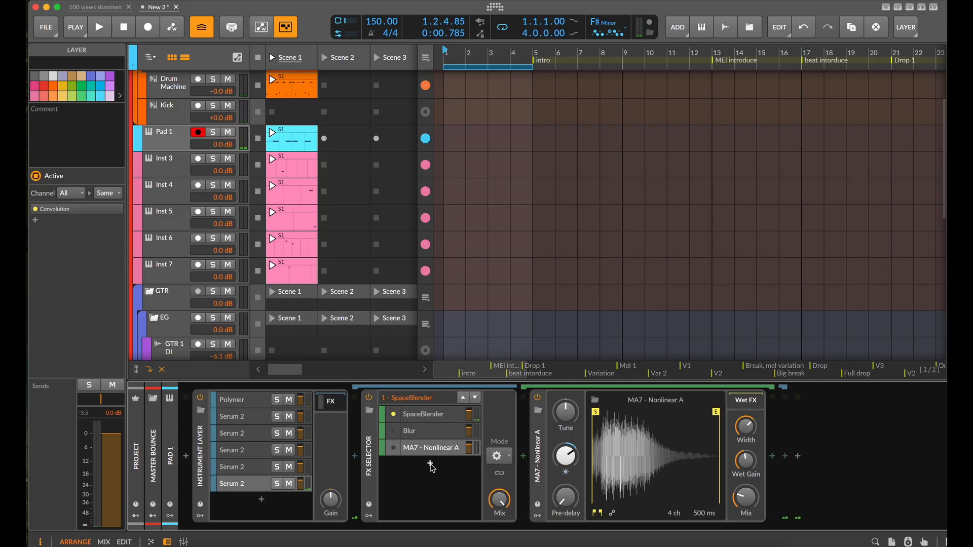
Add a fourth layer to the FX Selector and load Flanger+ into it
click(430, 464)
text(fla)
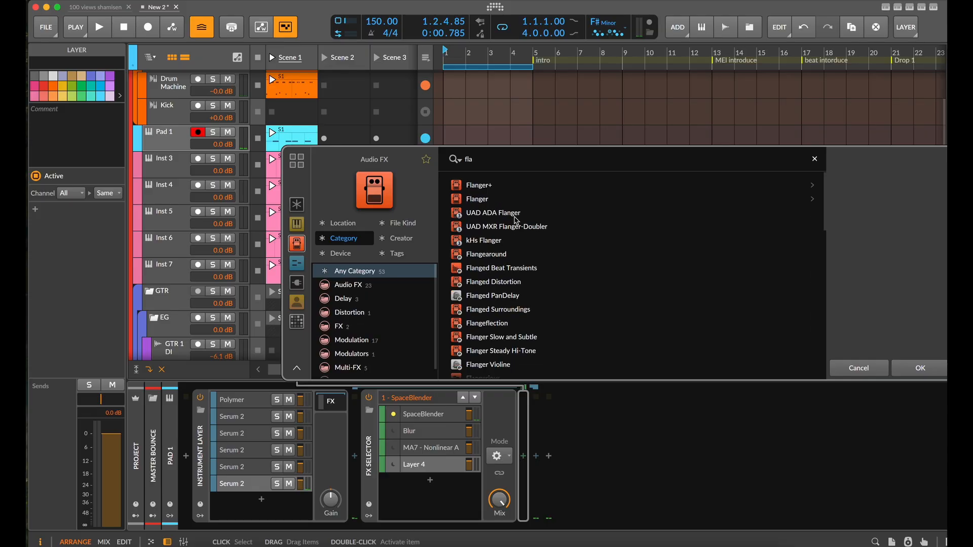
click(927, 372)
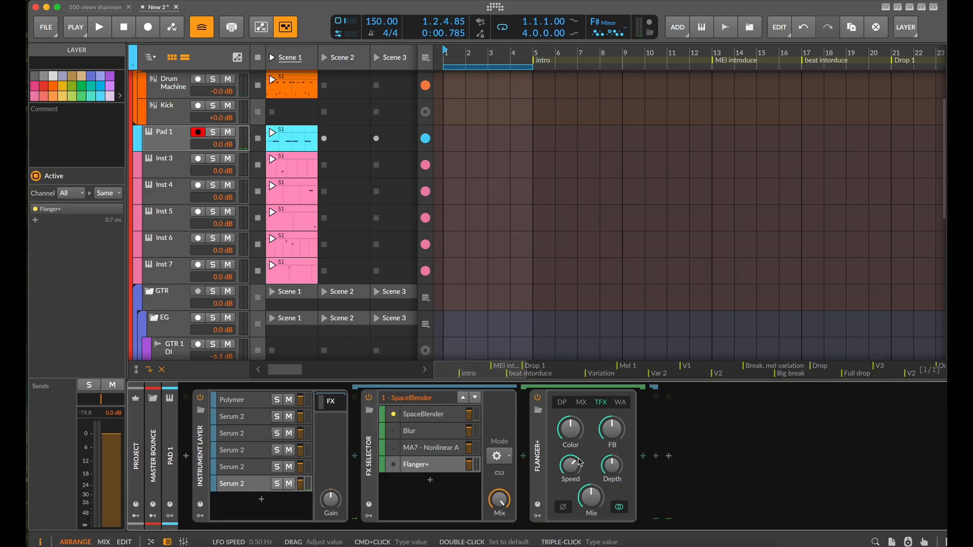
Switch the FX Selector to Flanger+, set its modulation depth to 30%, adjust Speed and lower Color to about 20%
click(463, 398)
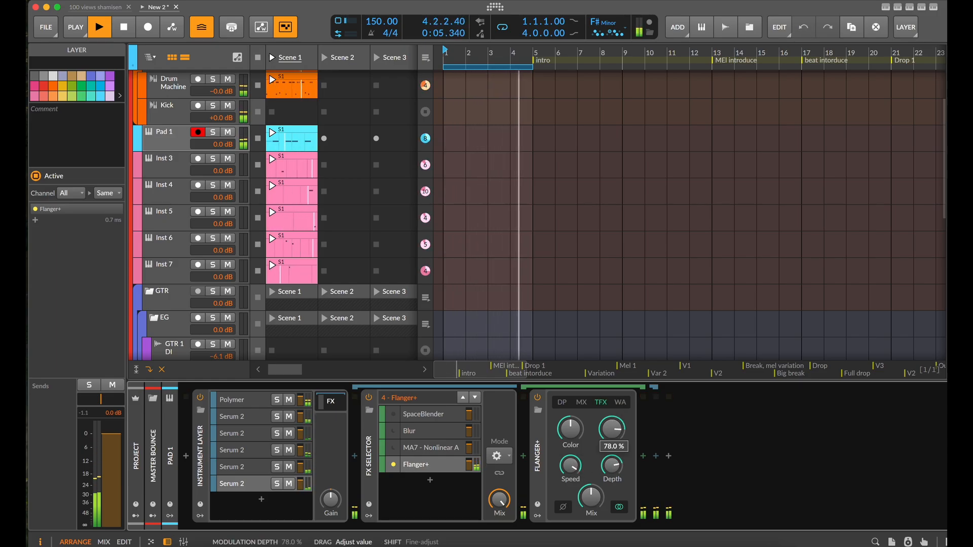
double_click(613, 468)
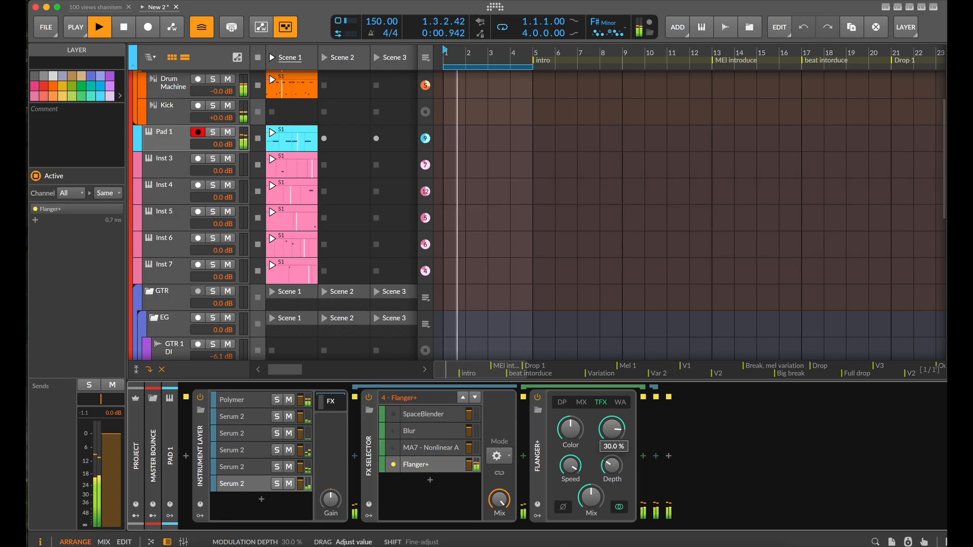
drag(614, 470, 576, 489)
drag(571, 429, 570, 429)
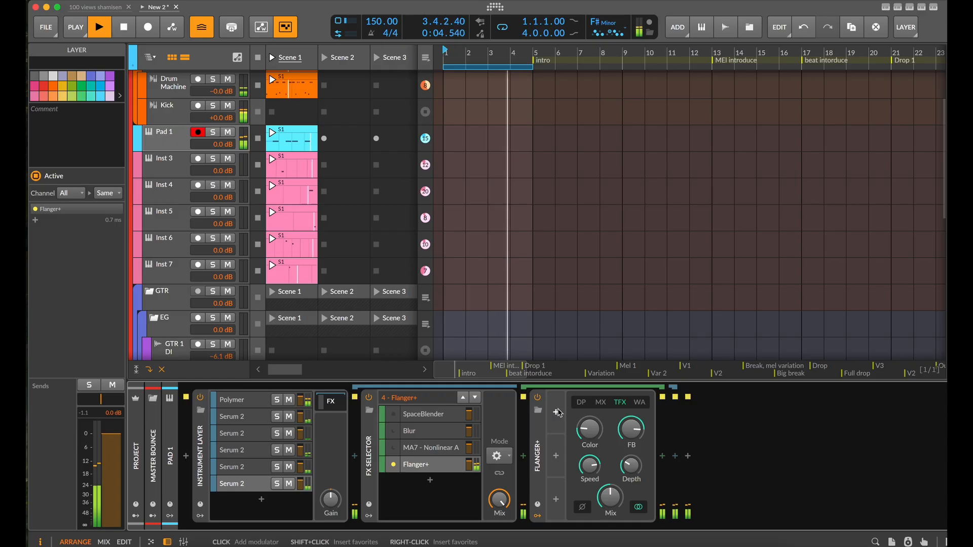
Add a Random modulator to Flanger+
click(557, 413)
text(ran)
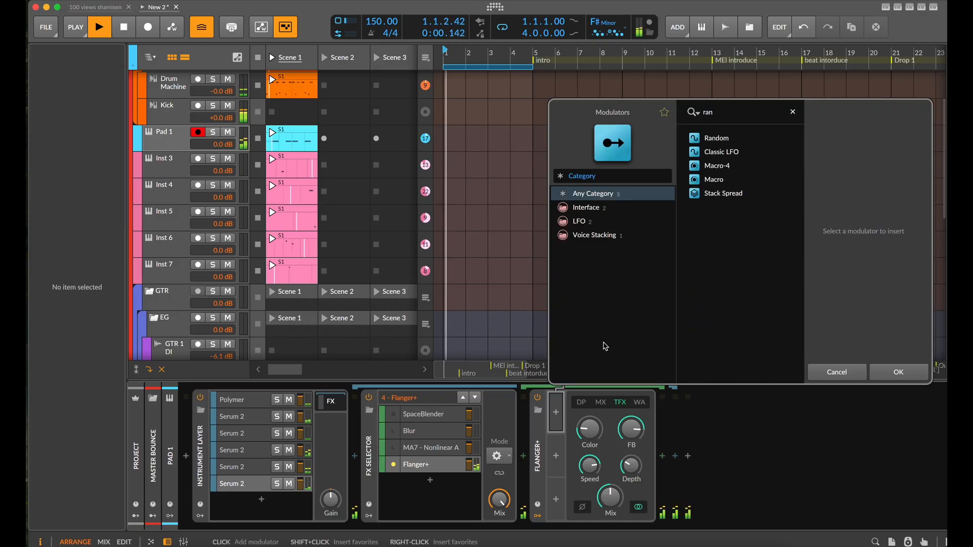
click(898, 371)
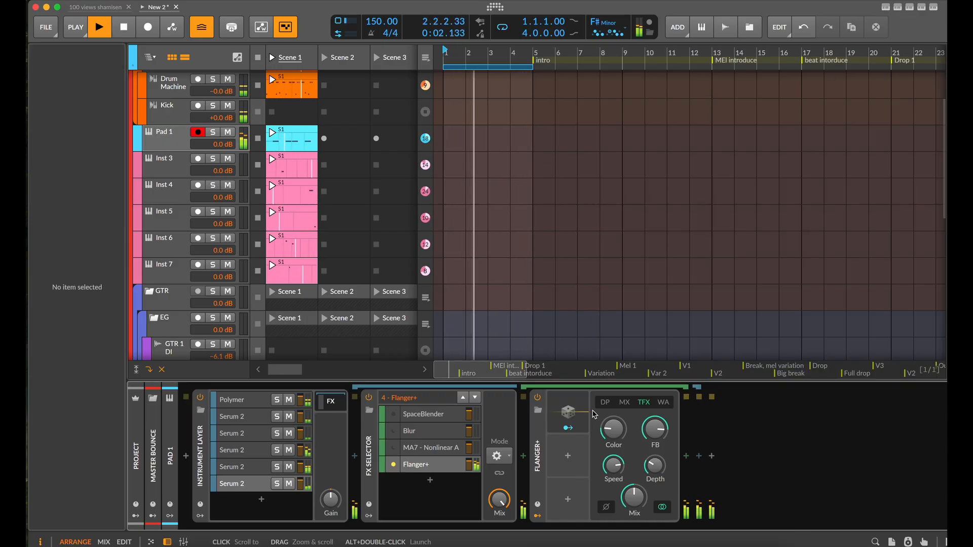
Set the Random modulator to 0.29 Hz with full smoothing, toggle its bipolar option and map it to Flanger+'s Color by 0.338
click(582, 413)
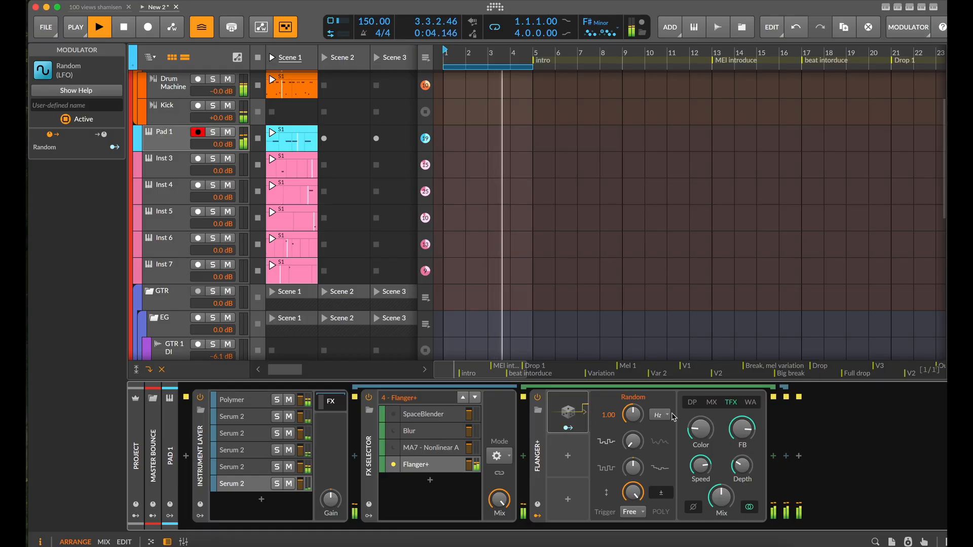
click(659, 414)
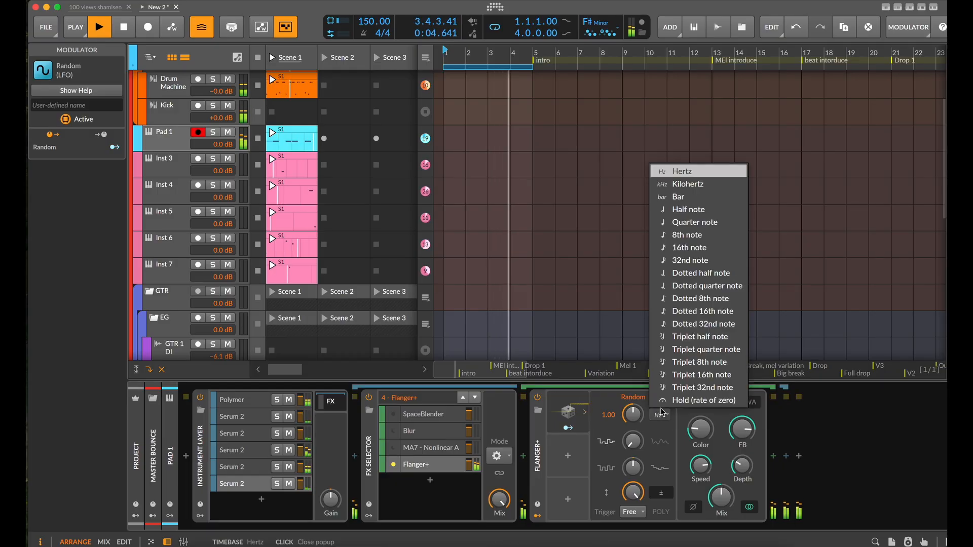
click(698, 174)
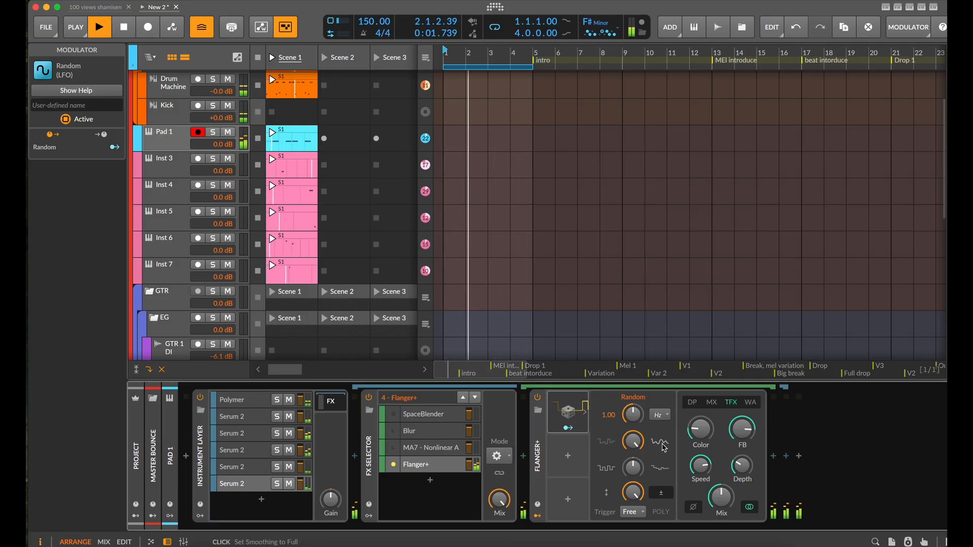
drag(632, 414, 632, 440)
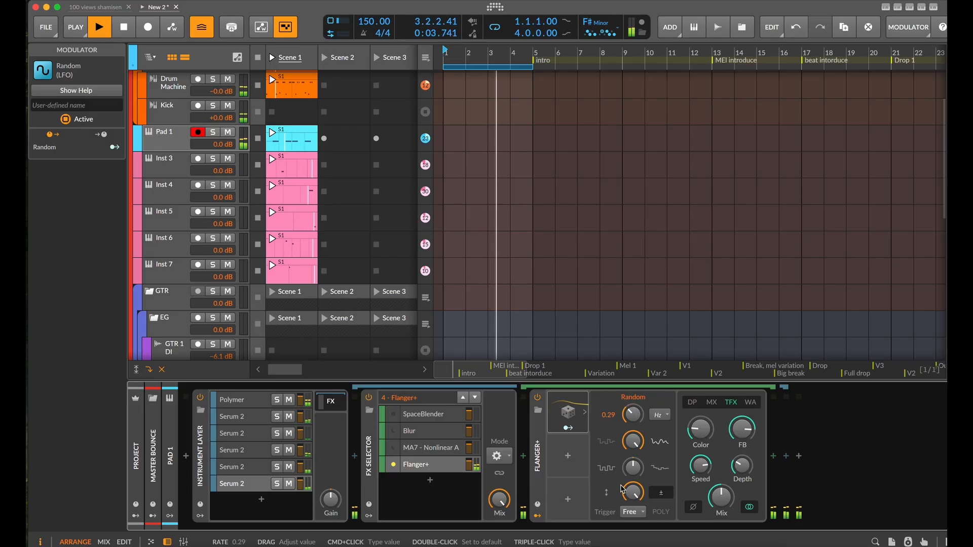
click(662, 493)
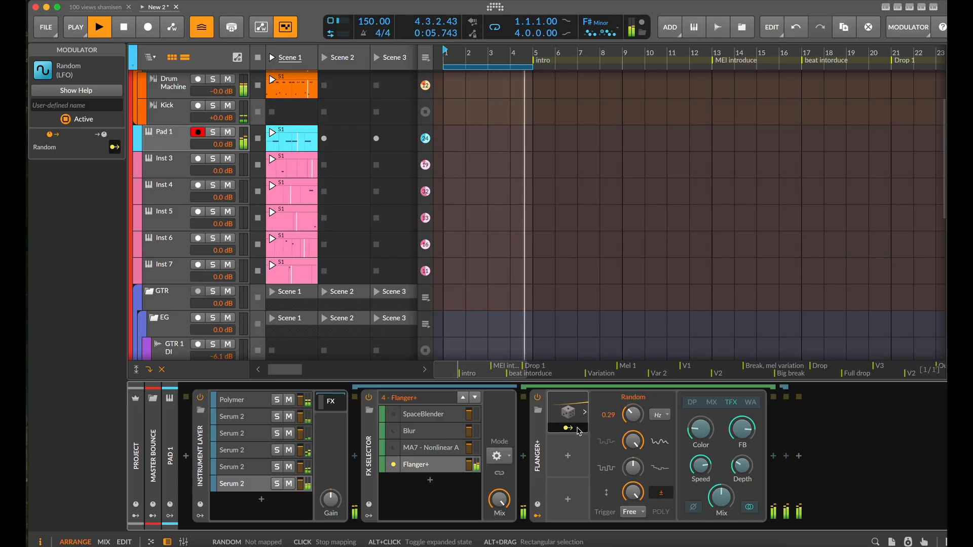
drag(701, 429, 701, 412)
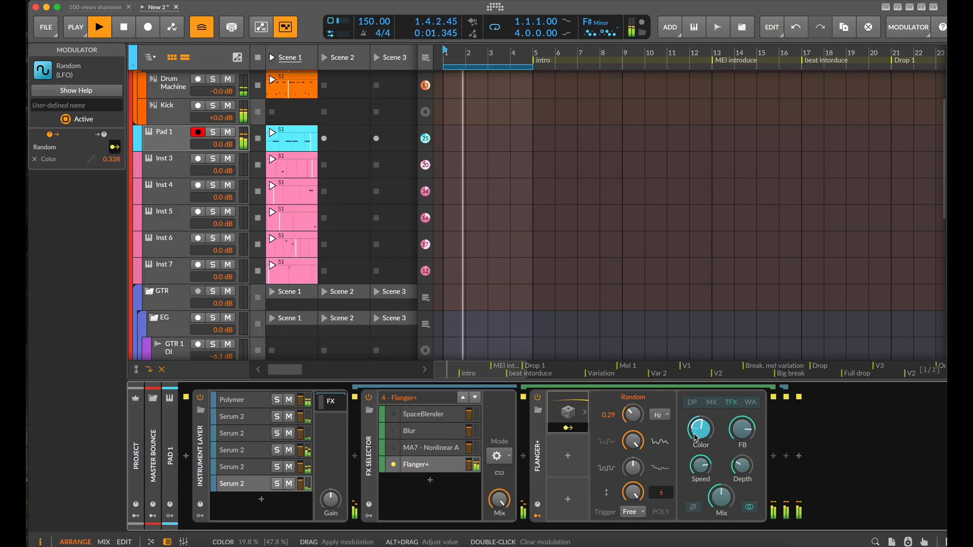
Duplicate the Random modulator into the next slot and set the copy's rate to 0.60 Hz
drag(567, 413, 566, 453)
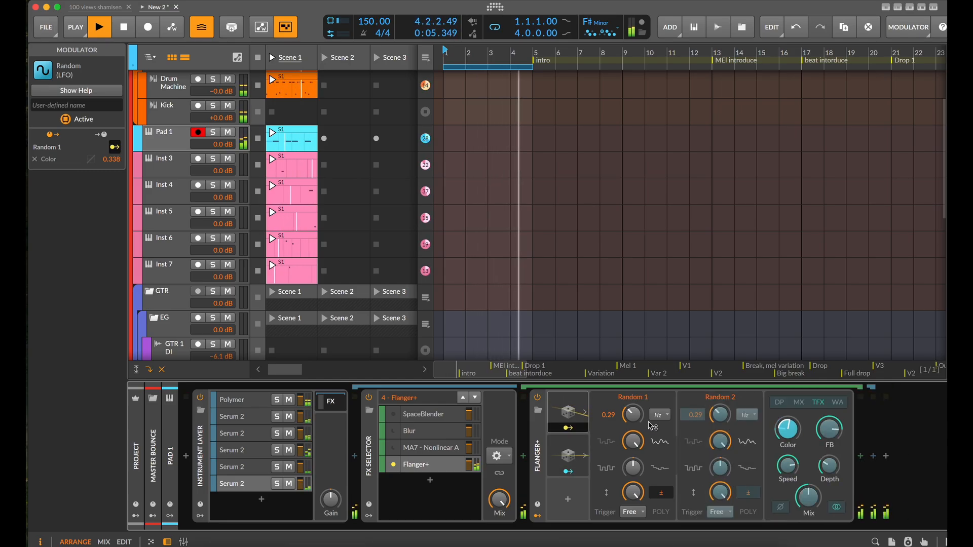
click(567, 428)
drag(720, 414, 720, 412)
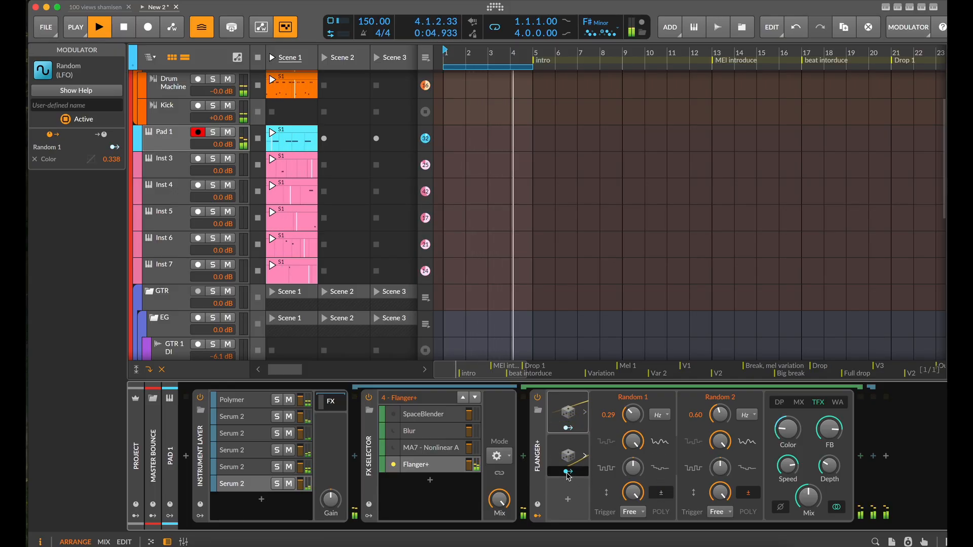
Map the second Random modulator to Flanger+'s Speed and stop playback
drag(568, 475, 787, 465)
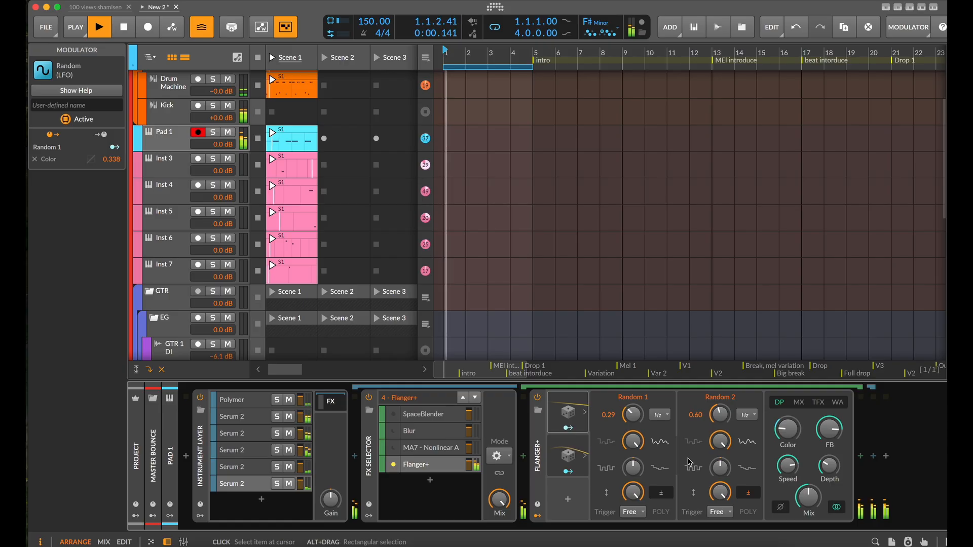
key(space)
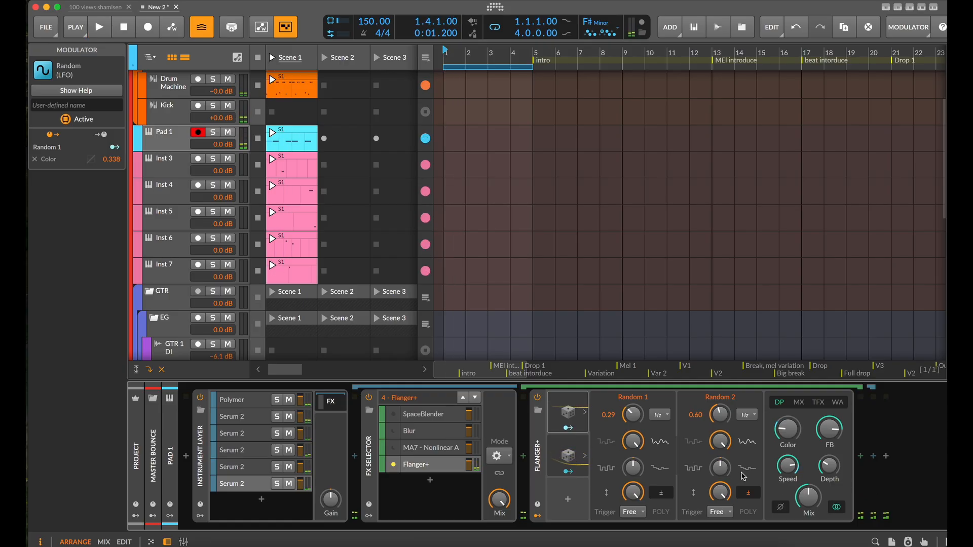
Add a fifth layer to the FX Selector containing Phaser+
click(434, 483)
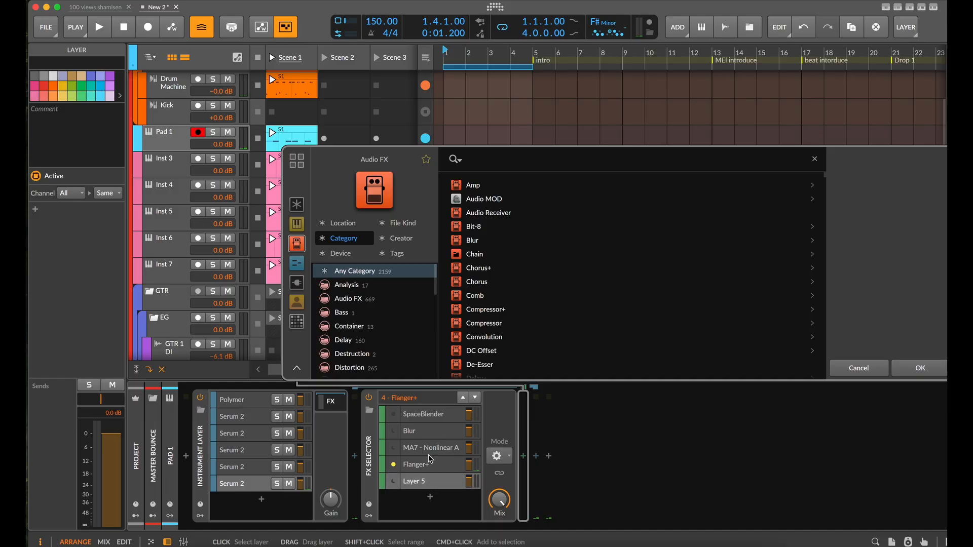
text(pha)
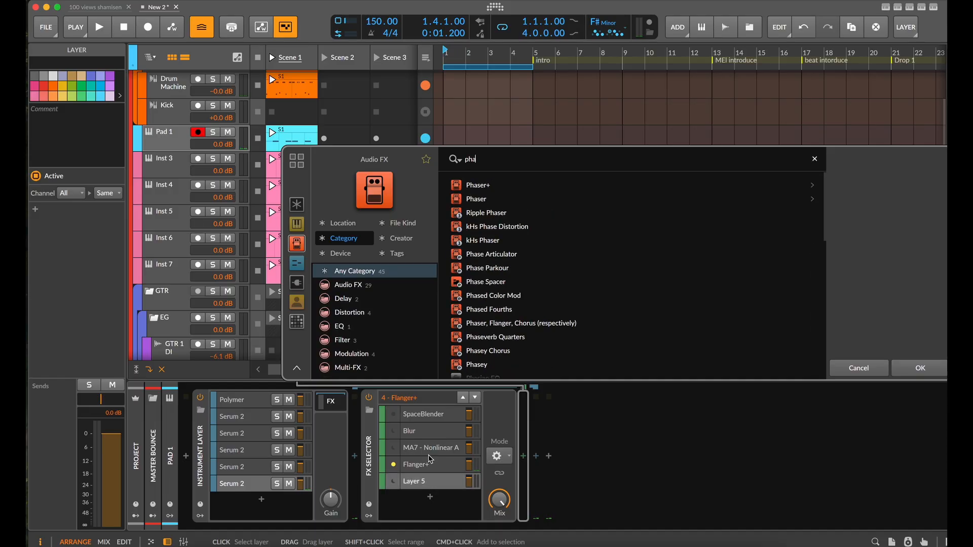
click(497, 187)
click(932, 369)
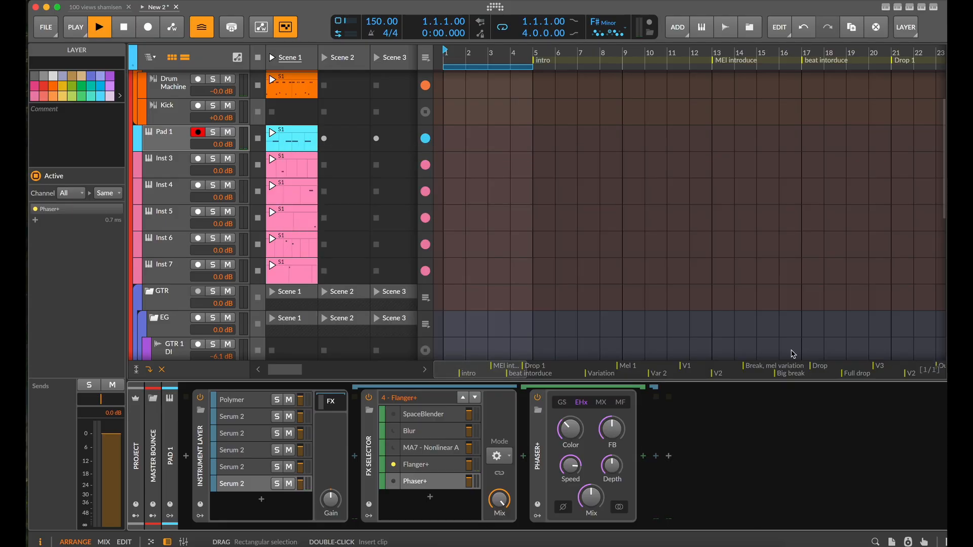
Audition Phaser+ as the FX Selector's active layer, raise its Mix, toggle its stereo option and choose the GS character
key(space)
click(476, 400)
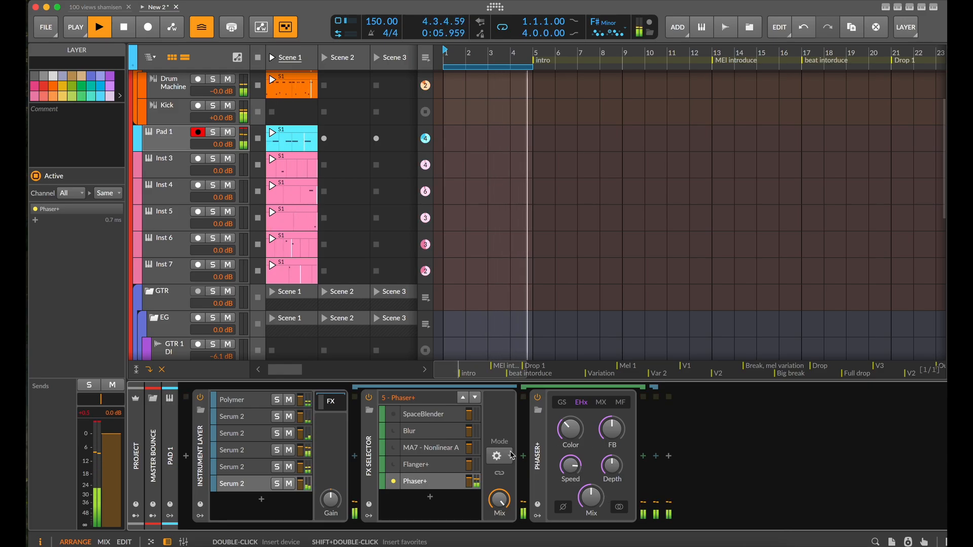
drag(594, 494, 594, 464)
click(619, 507)
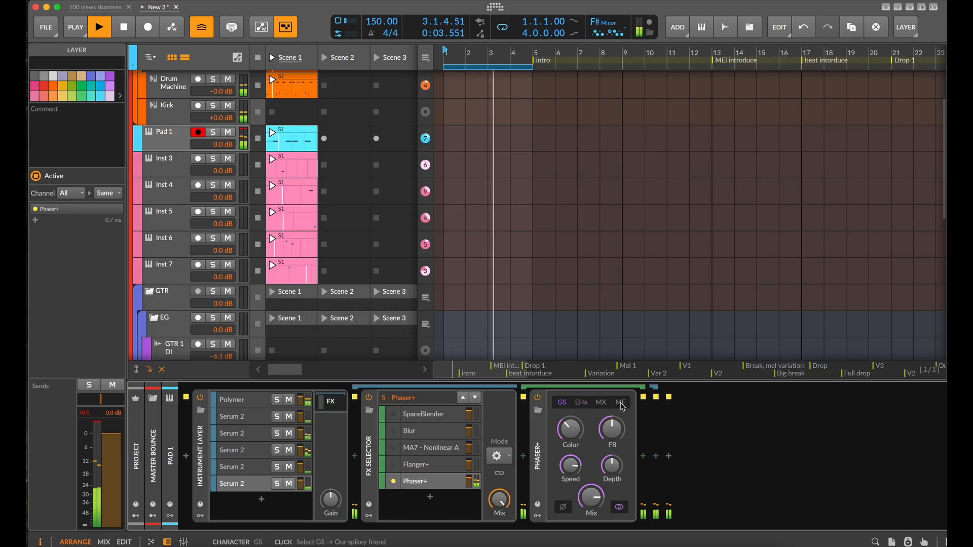
click(619, 403)
click(562, 403)
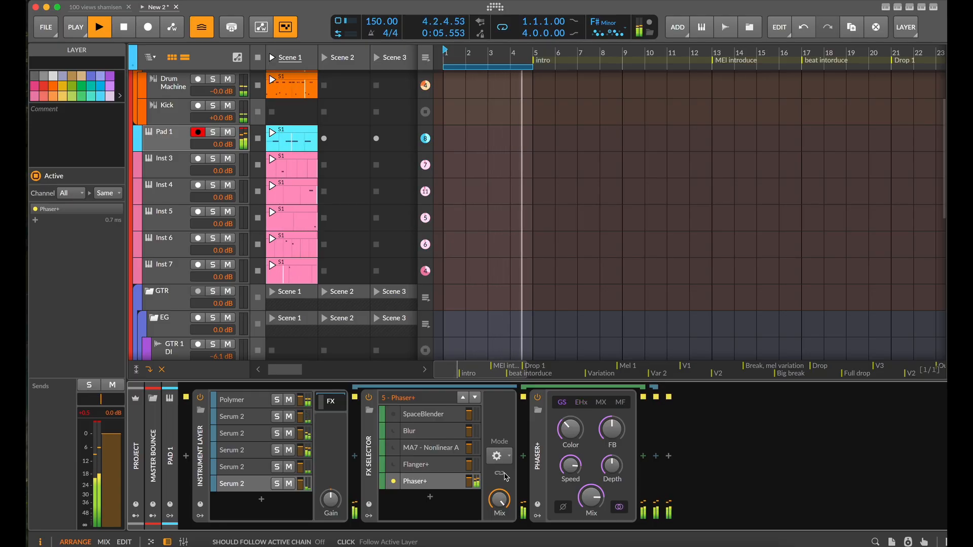
key(space)
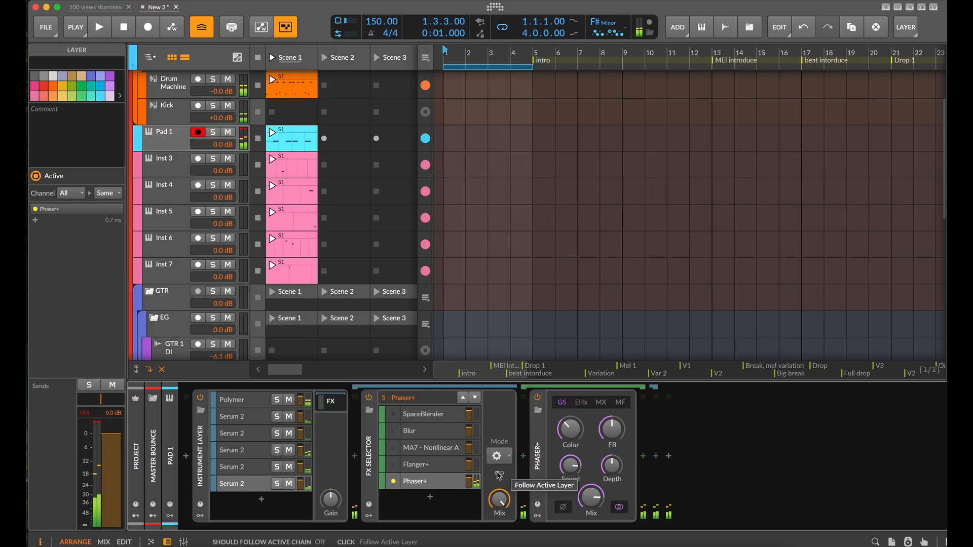
Add a sixth layer to the FX Selector containing ValhallaSpaceModulator
click(431, 498)
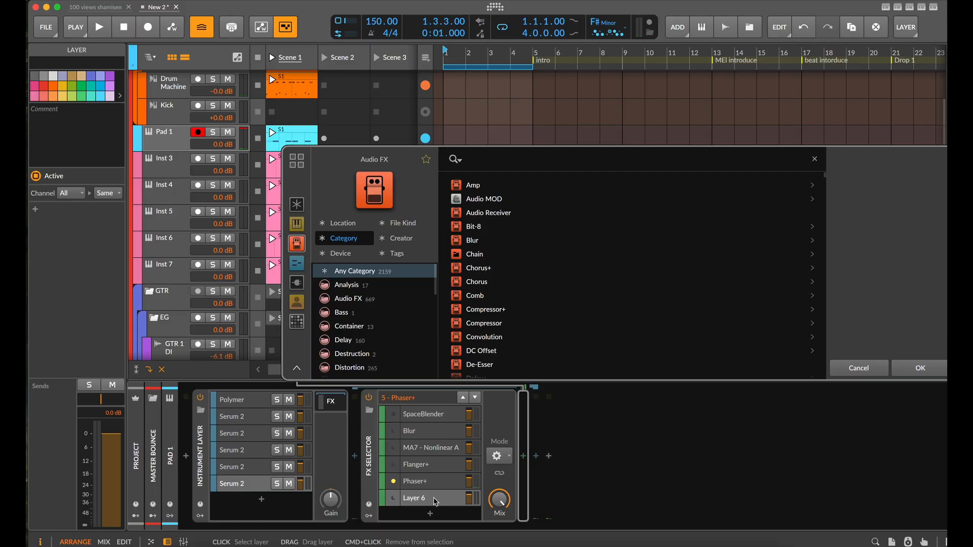
text(val)
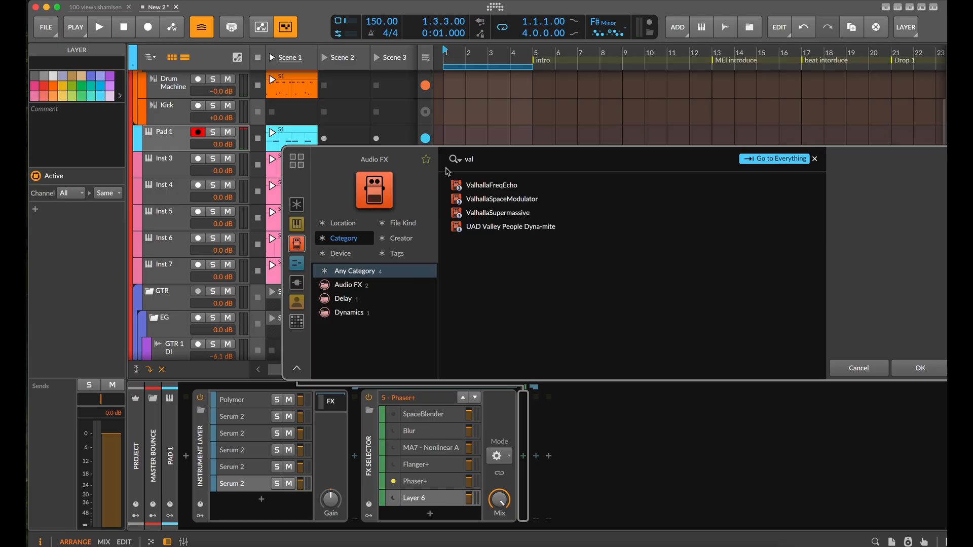
click(465, 198)
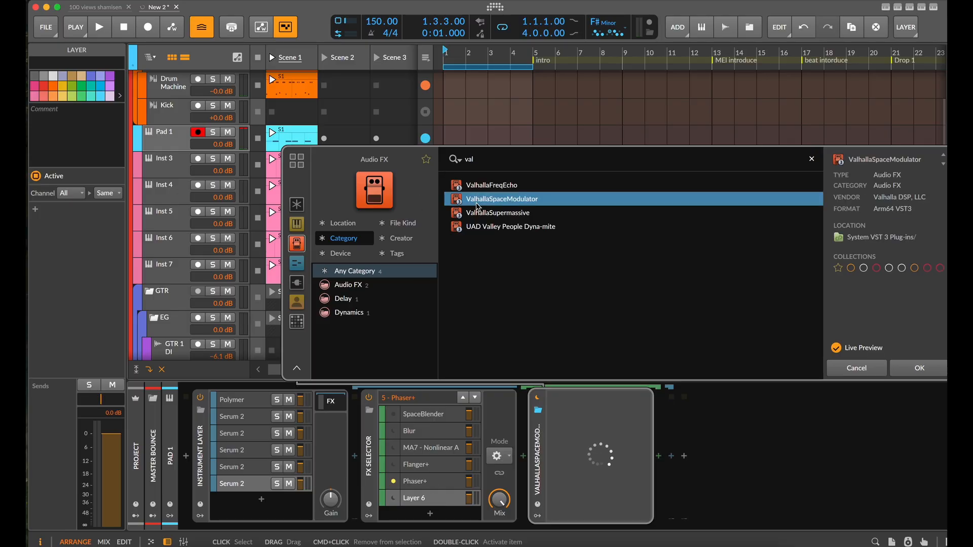
click(910, 373)
During playback, set ValhallaSpaceModulator's Mix to 81.6%, Rate to -0.78 Hz, Depth to 2.00 ms, Feedback to -36.0% and Manual to 1.62 ms
key(space)
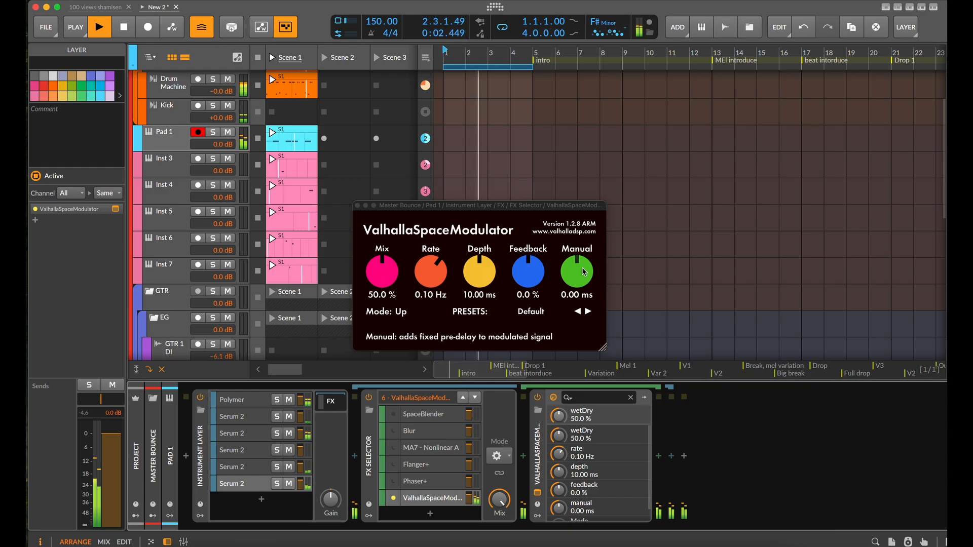
drag(577, 273, 584, 241)
drag(525, 276, 528, 245)
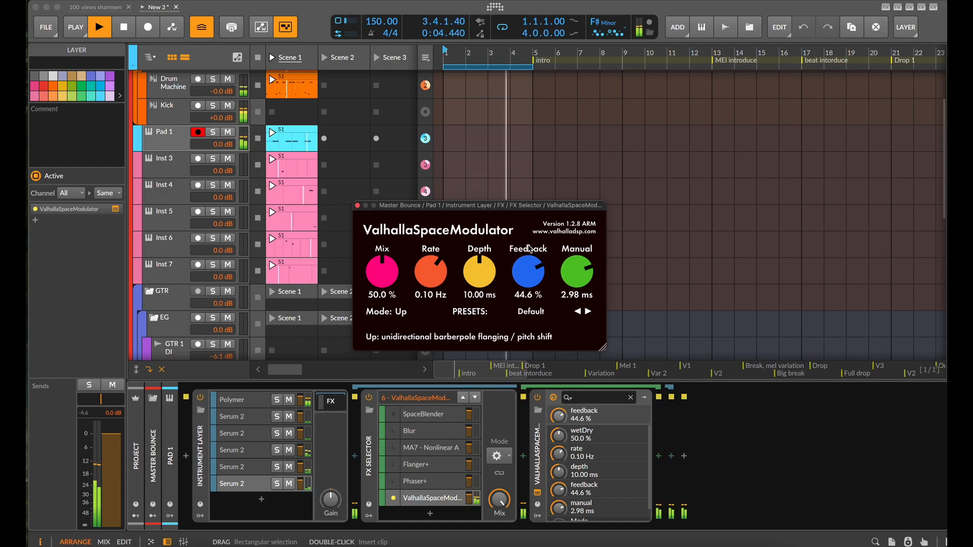
drag(479, 271, 481, 238)
drag(429, 273, 402, 315)
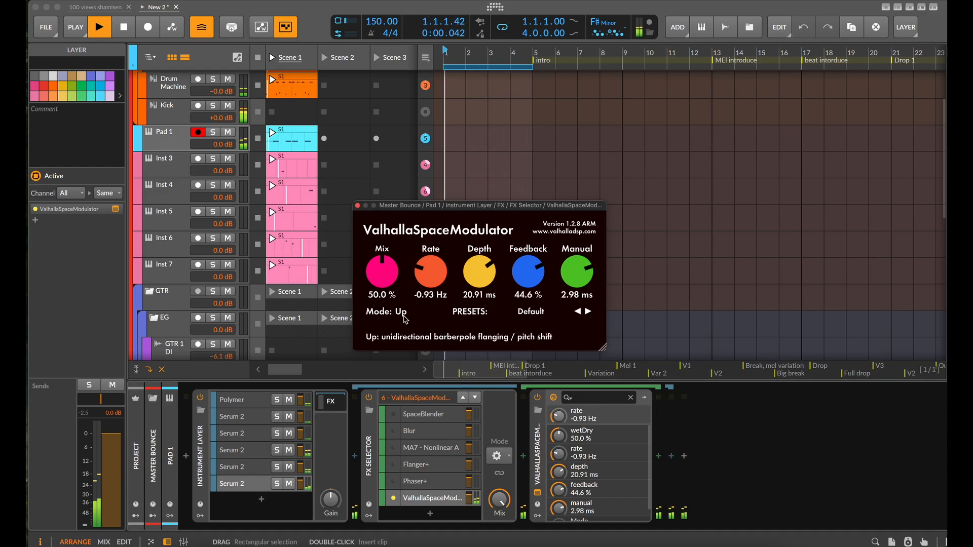
drag(382, 274, 446, 313)
drag(528, 271, 529, 314)
drag(574, 279, 547, 281)
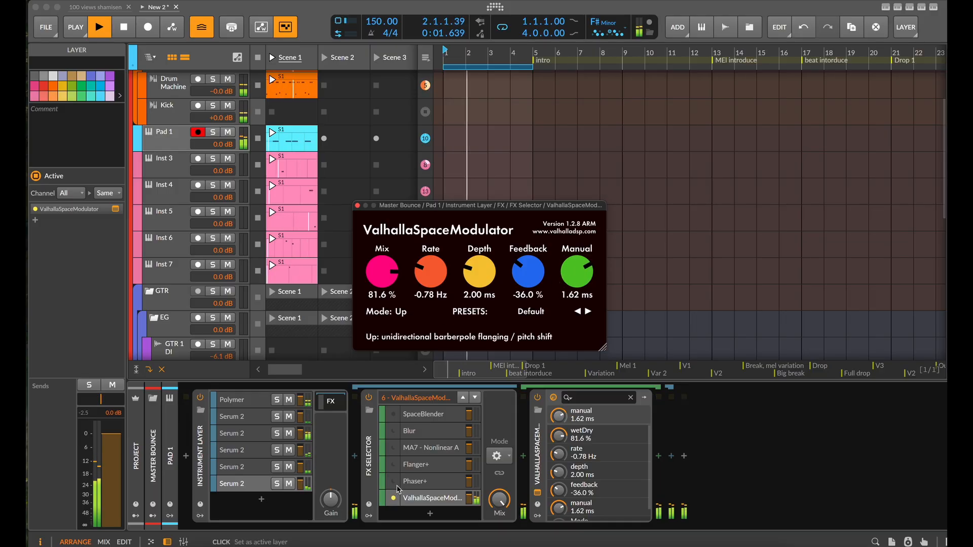
key(space)
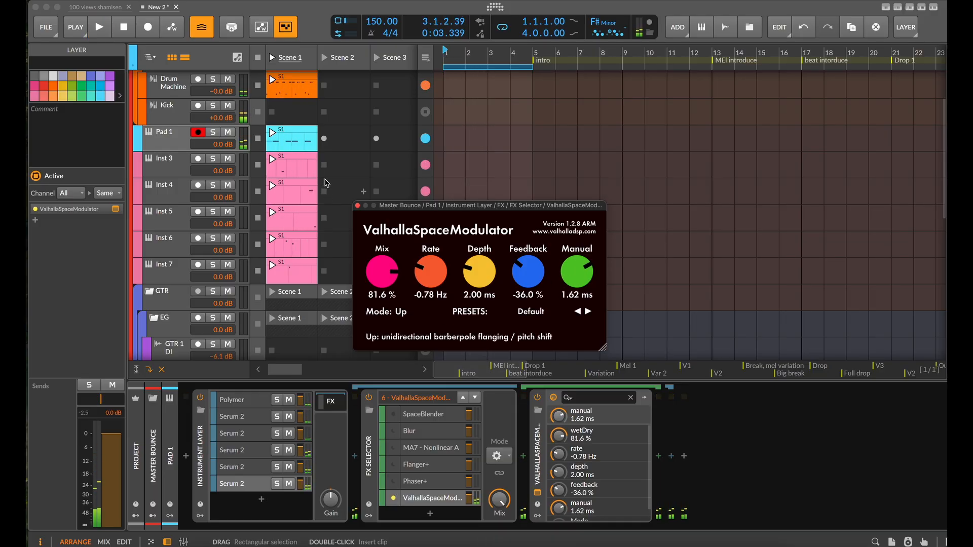
Close the ValhallaSpaceModulator window and add a Steps modulator to the plug-in
click(538, 492)
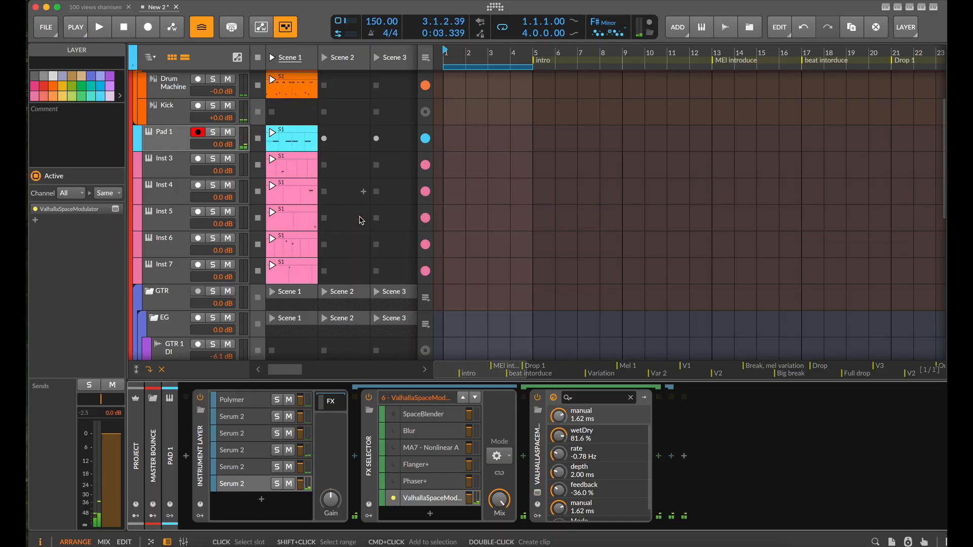
click(538, 516)
click(563, 416)
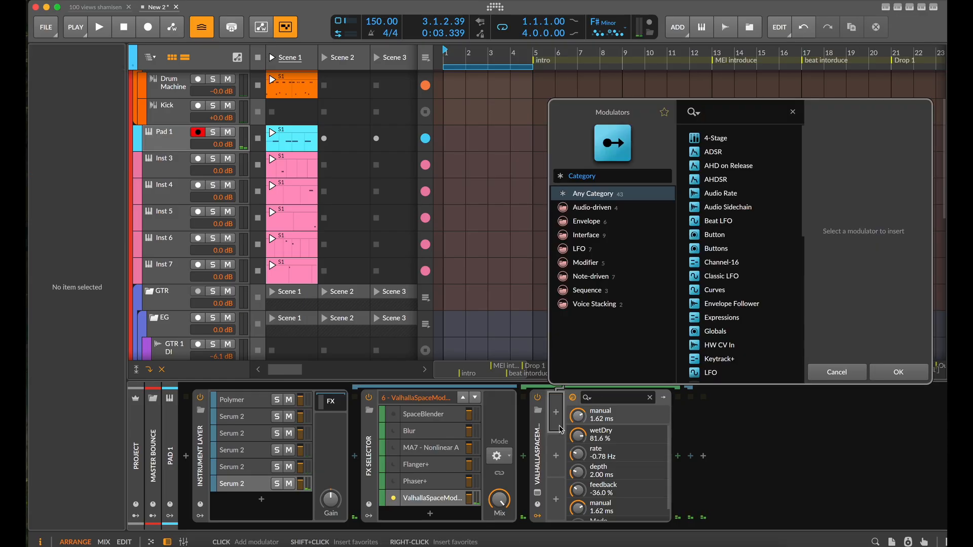
text(ste)
click(734, 141)
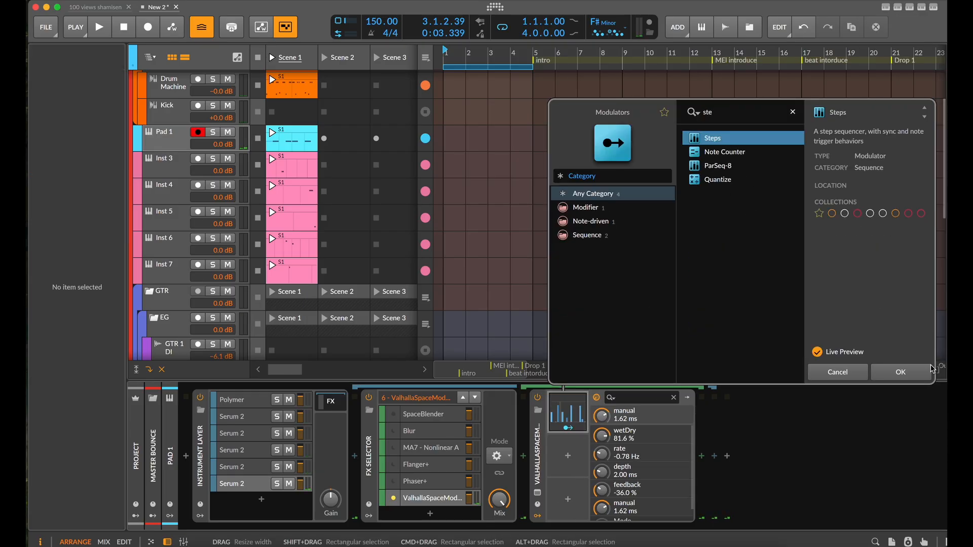
click(906, 373)
Set the Steps modulator to 11 steps at a 16th-note timebase, make it bipolar and randomize its pattern
click(565, 427)
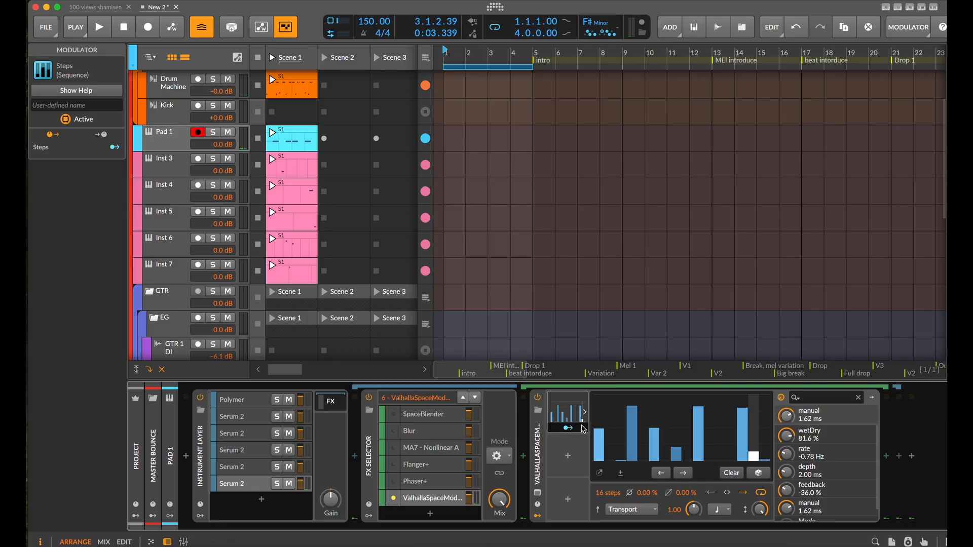
click(584, 413)
click(584, 413)
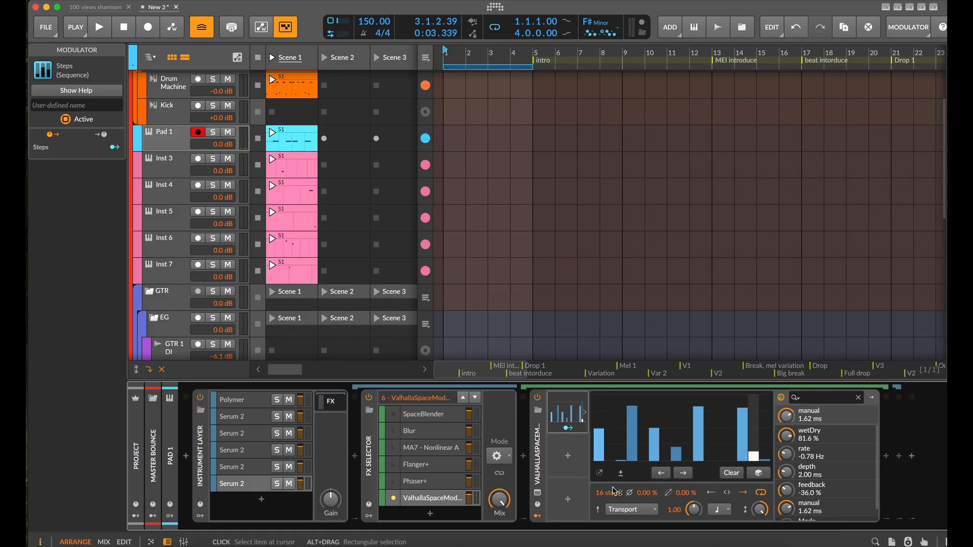
drag(608, 492, 607, 506)
click(719, 509)
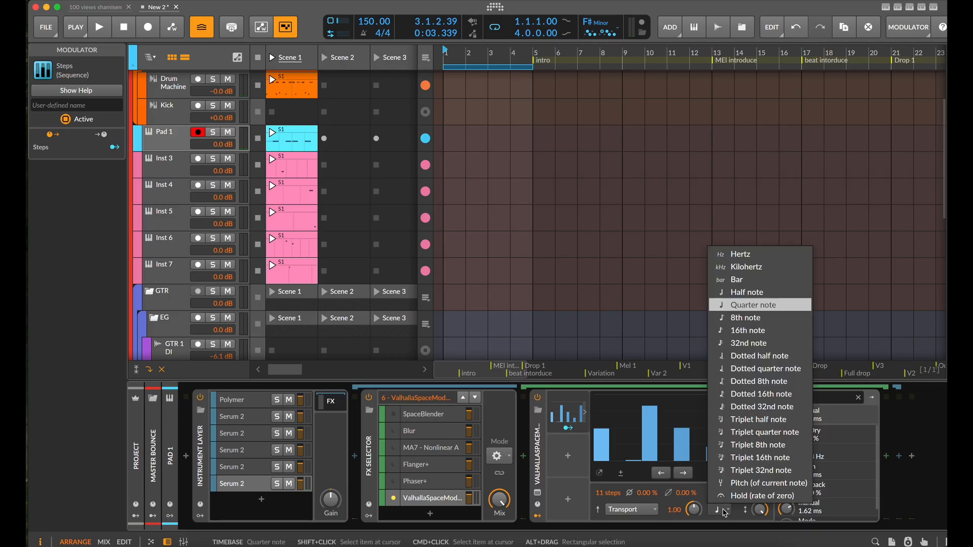
click(749, 330)
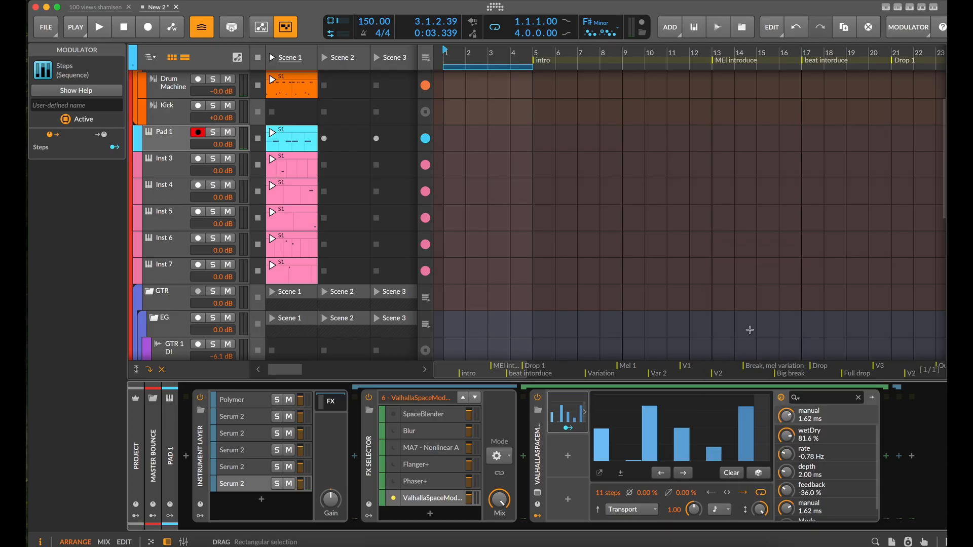
click(622, 474)
click(761, 476)
Map the Steps modulator to ValhallaSpaceModulator's manual parameter by -0.40
click(568, 429)
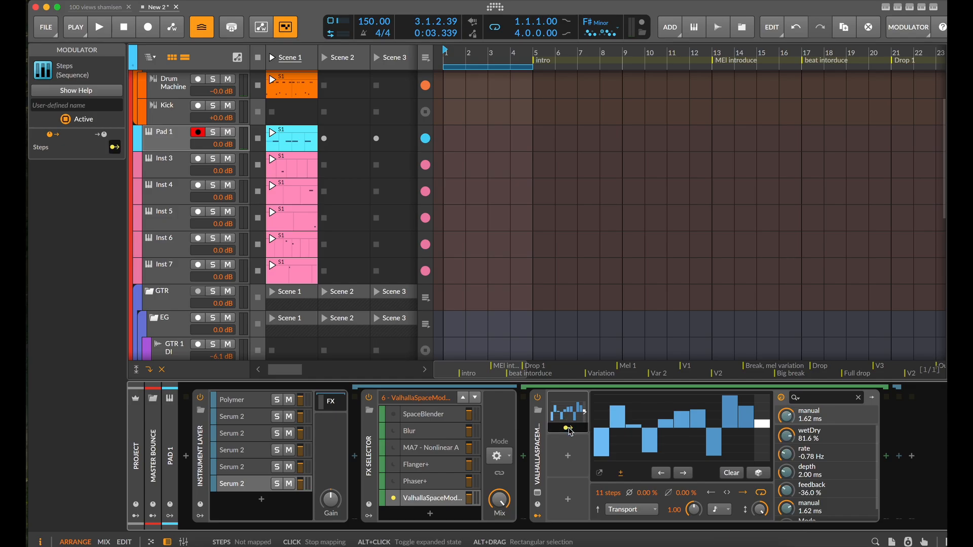
drag(786, 416, 785, 421)
click(567, 428)
Add a Random modulator to ValhallaSpaceModulator's second modulator slot
click(569, 459)
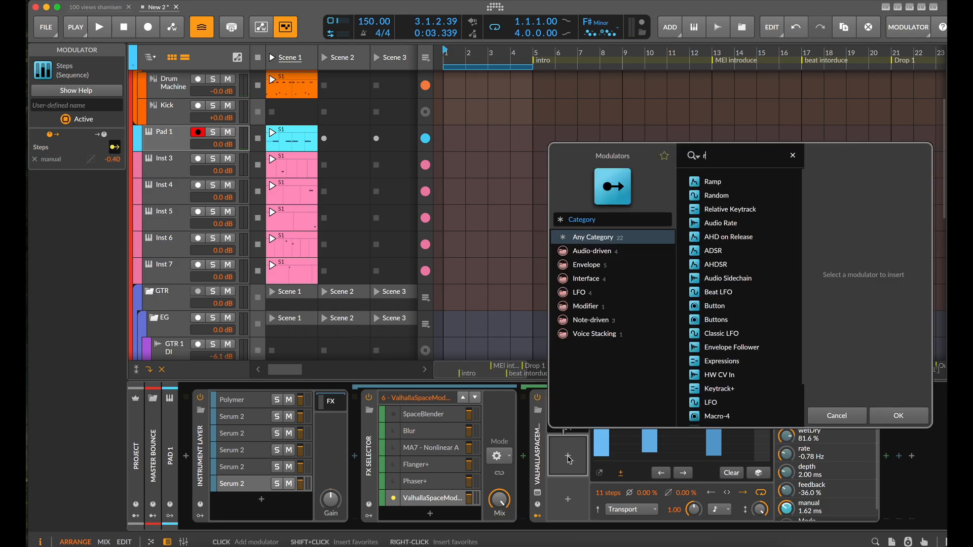
click(716, 195)
click(898, 416)
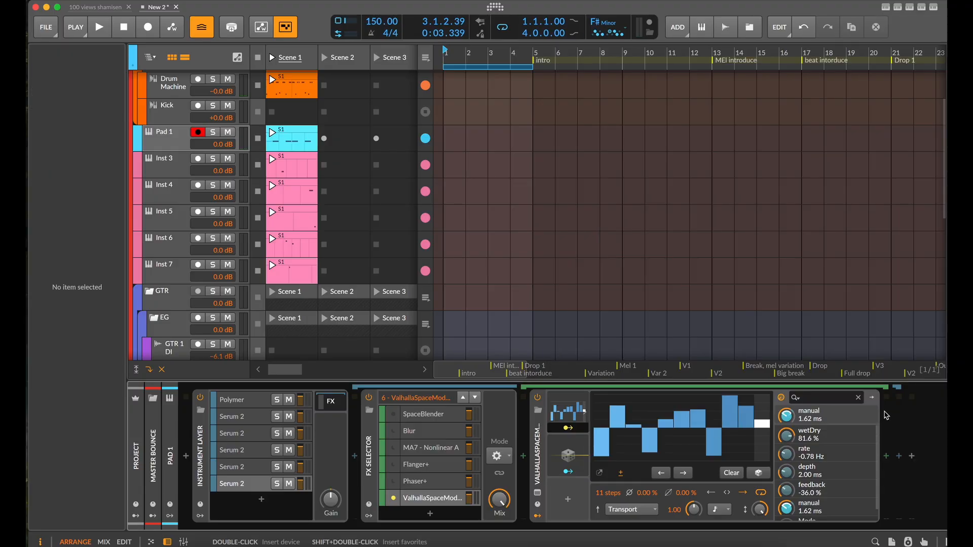
Set the Random modulator to 0.34 Hz with full smoothing and make it bipolar
click(584, 458)
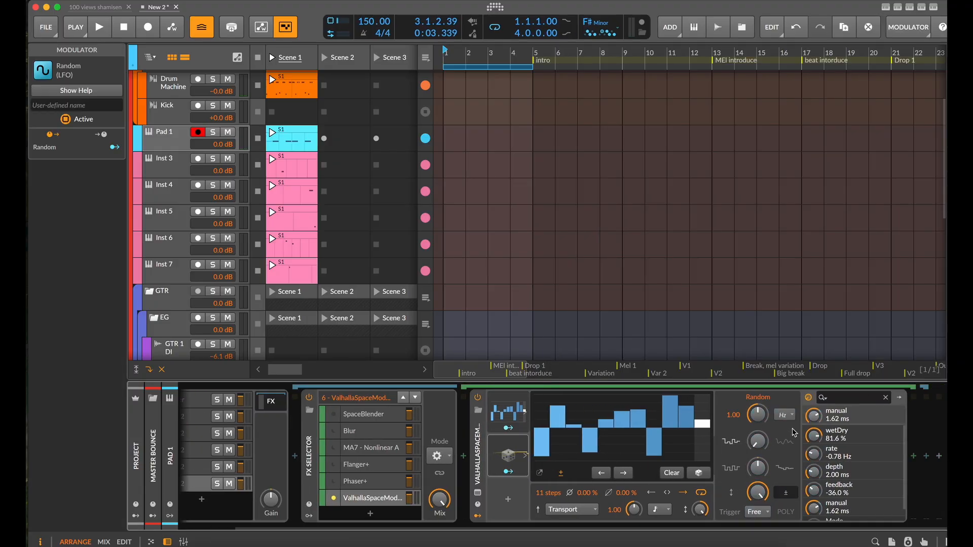
click(784, 415)
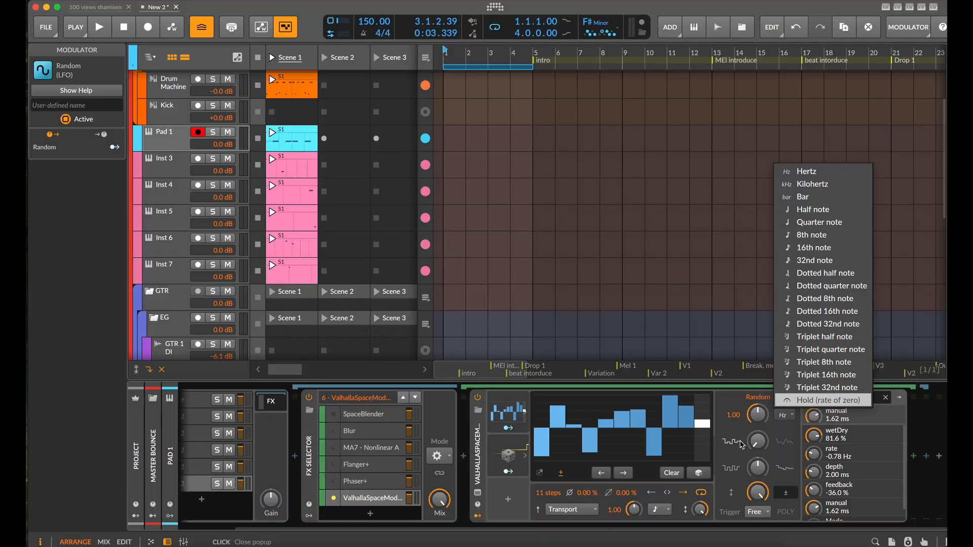
click(783, 445)
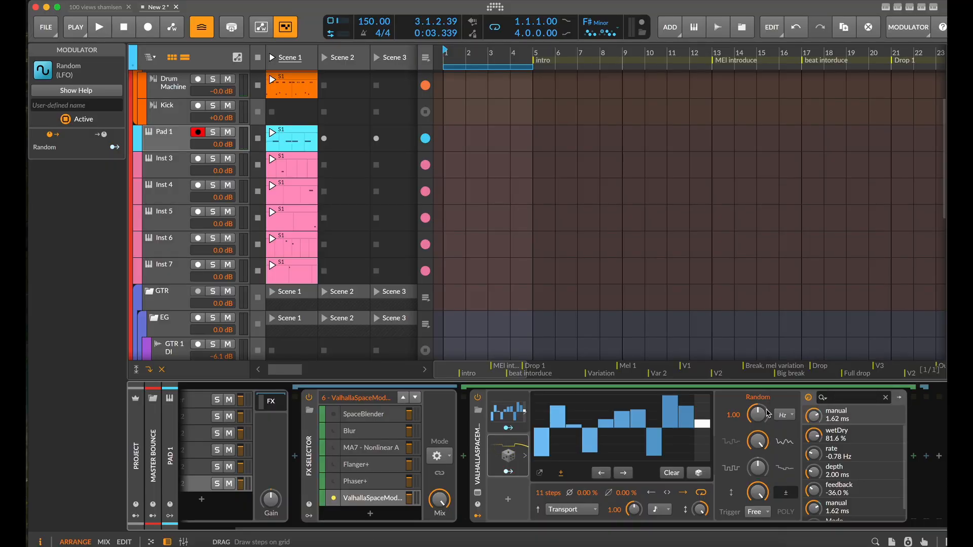
drag(769, 414, 779, 480)
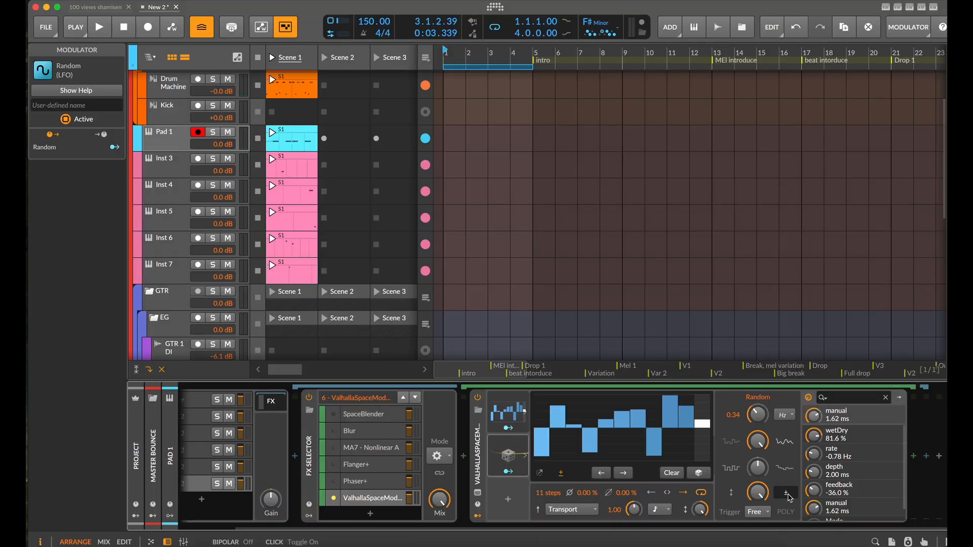
Map the Random modulator to ValhallaSpaceModulator's rate by 0.409
click(520, 476)
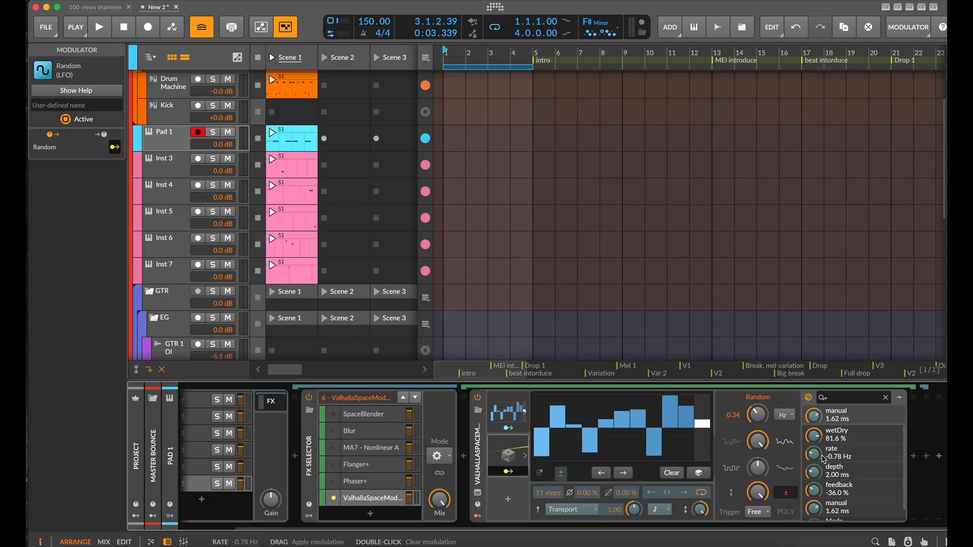
drag(816, 457, 815, 456)
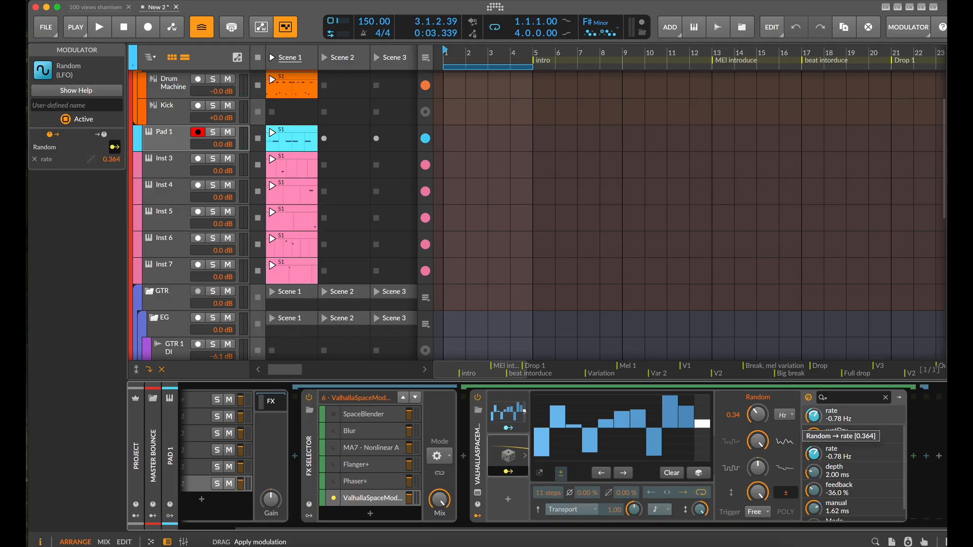
drag(815, 413, 815, 407)
Duplicate ValhallaSpaceModulator's Random modulator into the third slot and show the copy's settings
drag(506, 454, 503, 493)
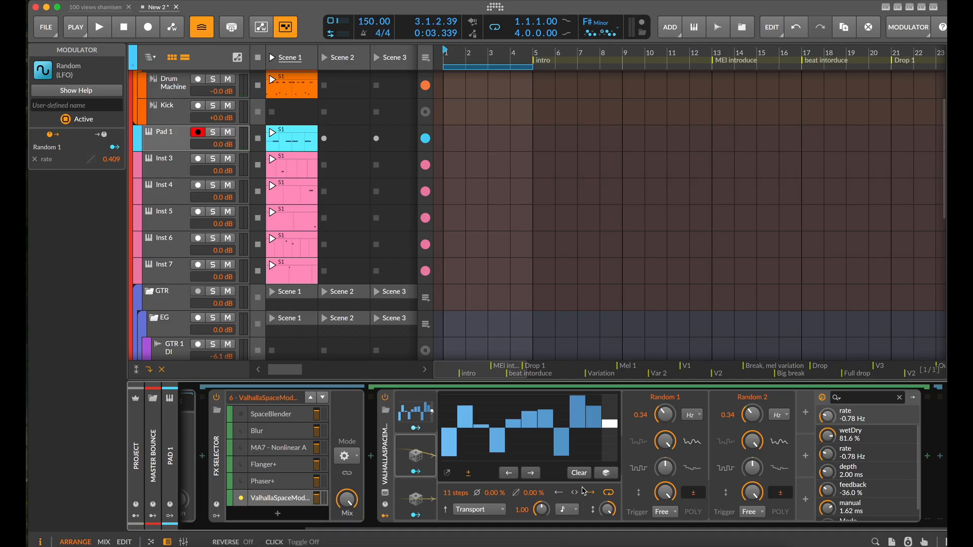
click(408, 494)
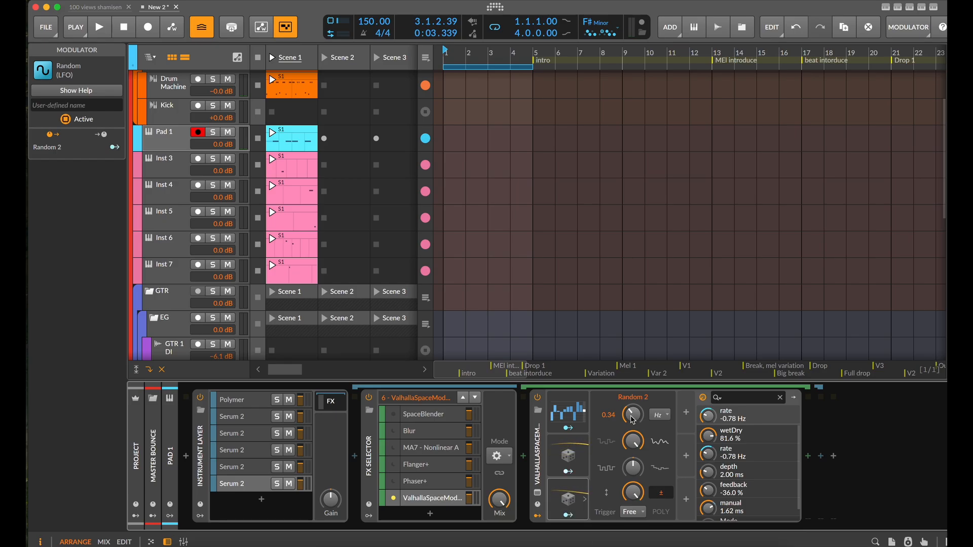
Set the duplicated Random modulator's rate to 0.42 Hz and map it to ValhallaSpaceModulator's depth by 0.387
drag(632, 415, 632, 410)
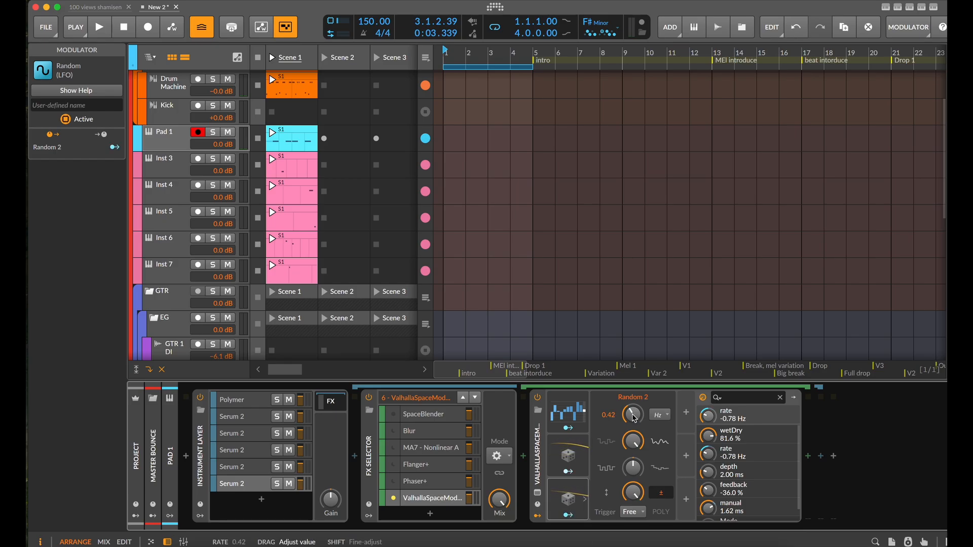
click(568, 515)
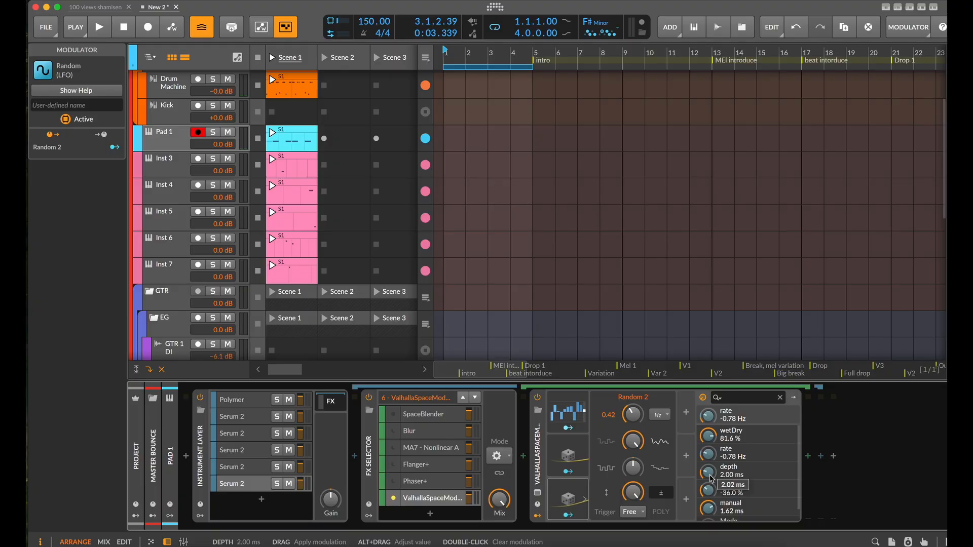
drag(711, 479, 710, 456)
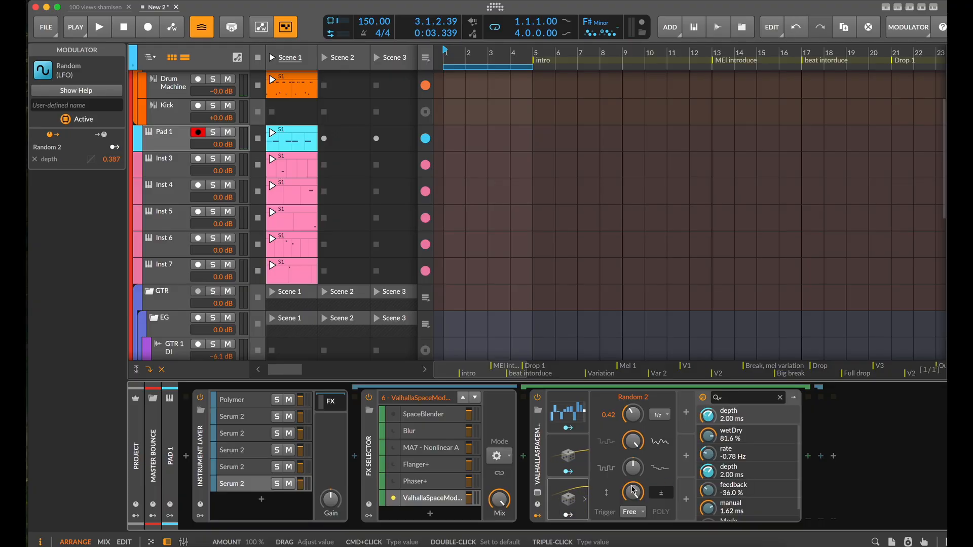
Add an LFO modulator to ValhallaSpaceModulator in the next free slot
click(557, 437)
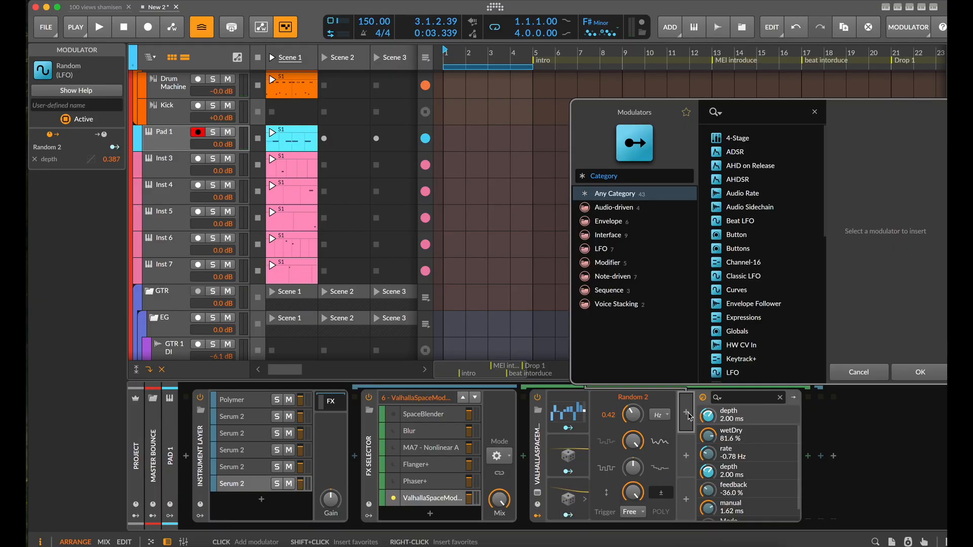
text(lfo)
click(732, 138)
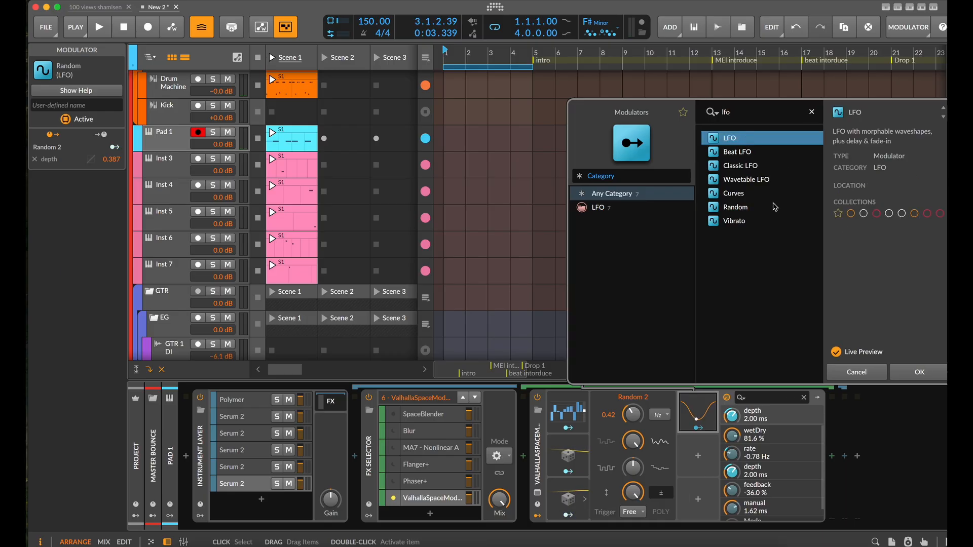
click(920, 372)
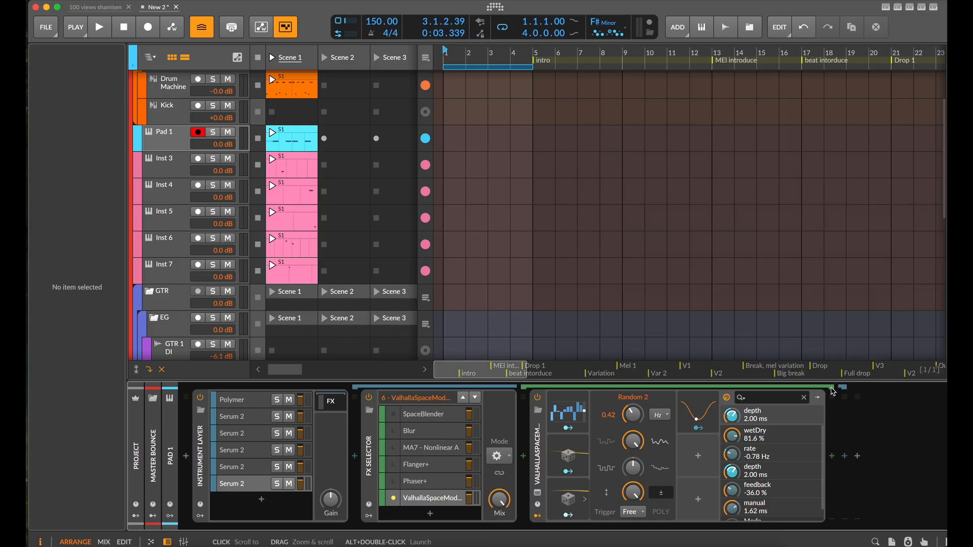
Map the LFO to ValhallaSpaceModulator's feedback by 0.289 and slow the LFO to 0.06 Hz
click(698, 428)
drag(732, 490, 732, 485)
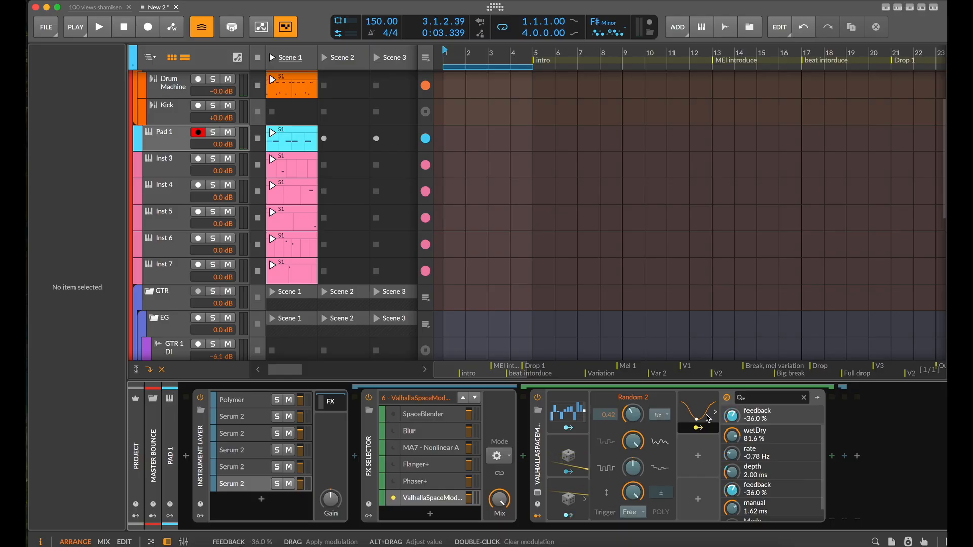
click(709, 415)
drag(668, 416, 668, 457)
Play the groove while reducing the Steps modulator's amount and raising its smoothing to 100 %
key(space)
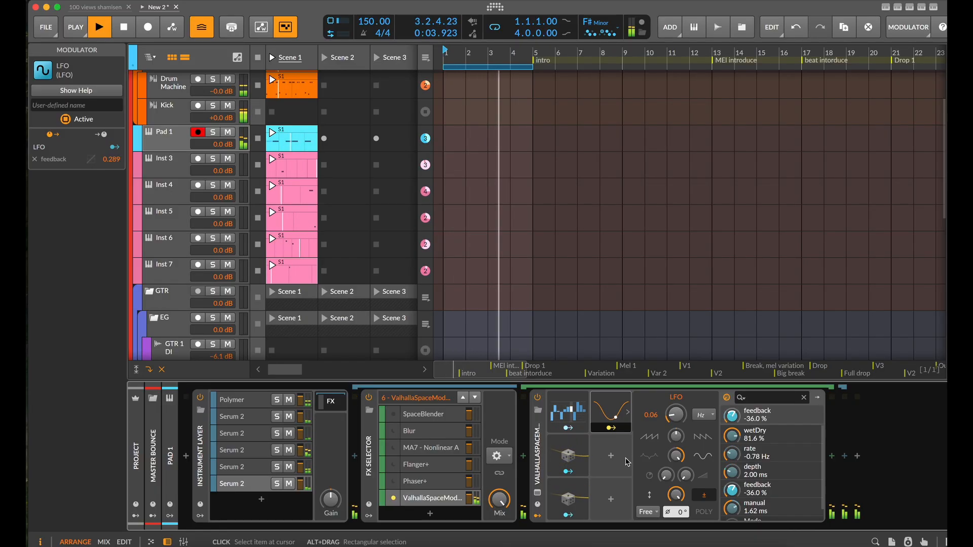
click(568, 418)
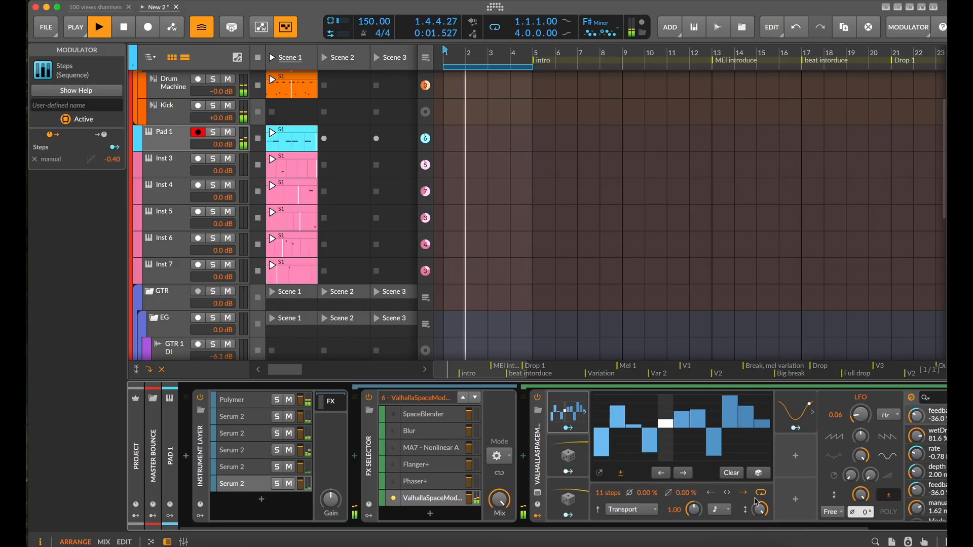
drag(760, 509, 760, 525)
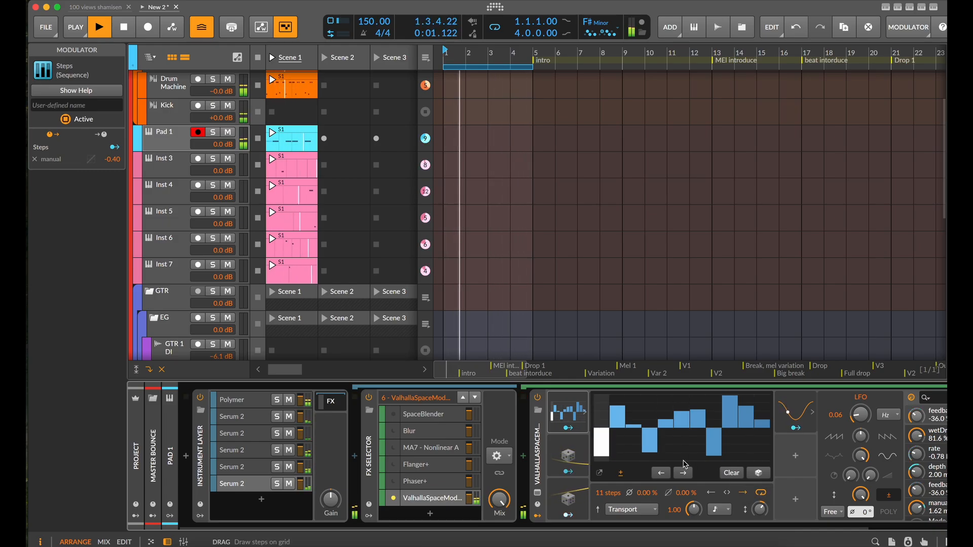
drag(686, 493, 686, 443)
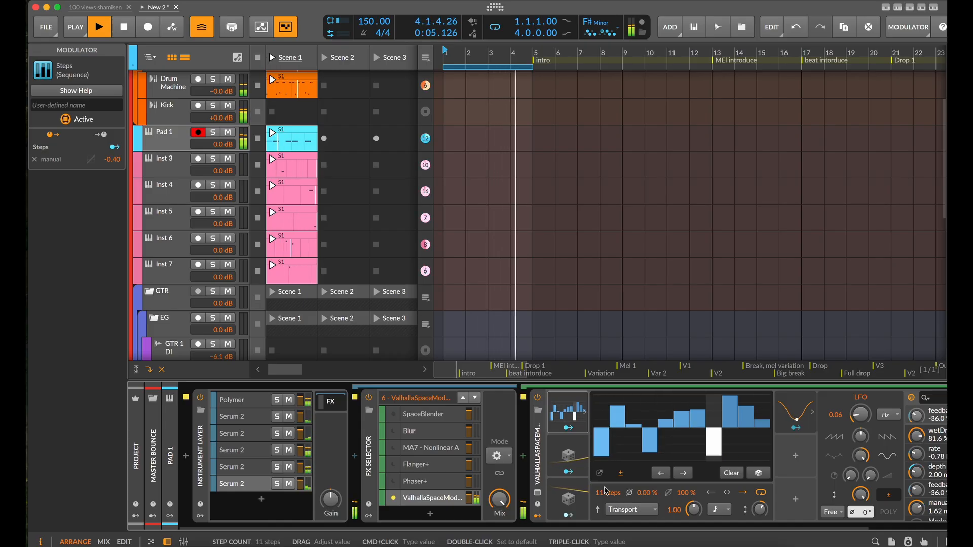
key(space)
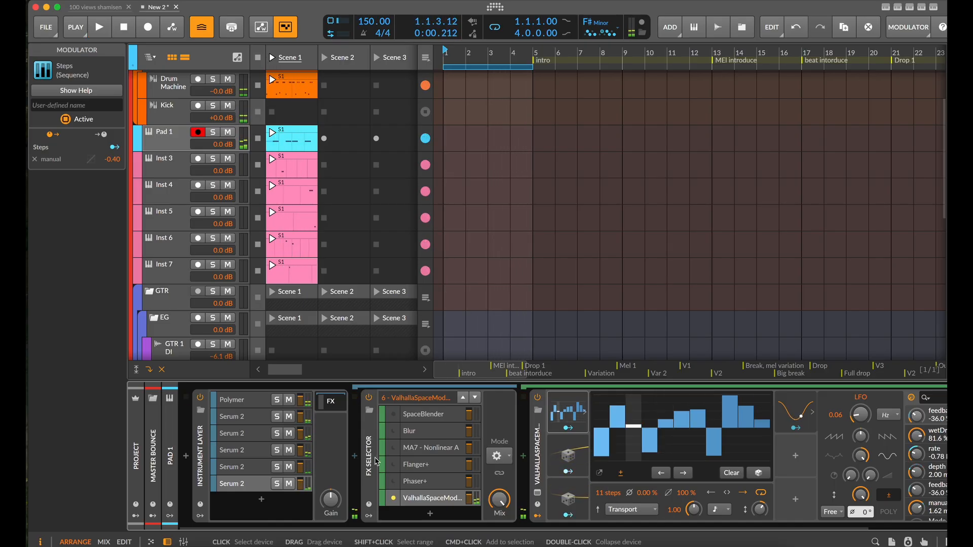
Add a ValhallaSupermassive layer to the FX Selector and move the plug-in window clear of the device chain
click(429, 417)
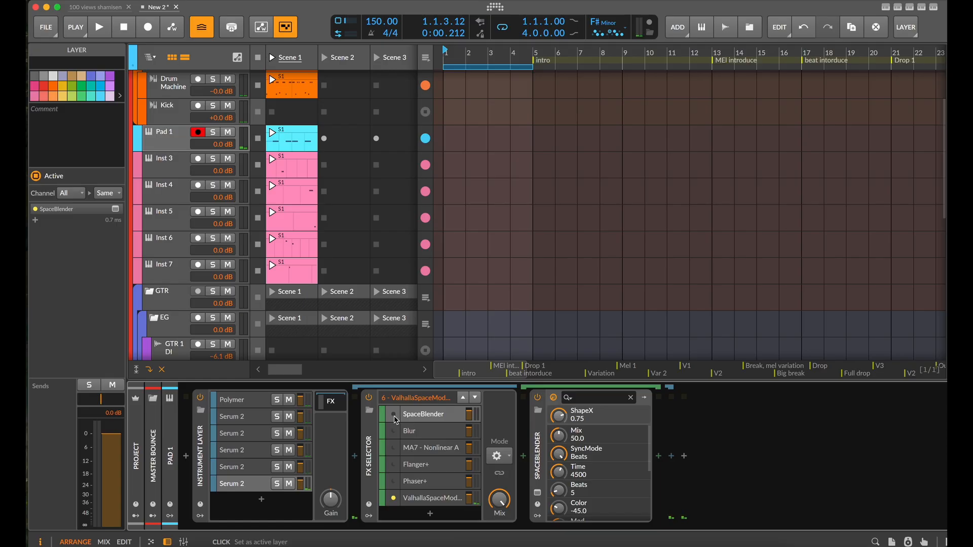
click(430, 514)
text(bla)
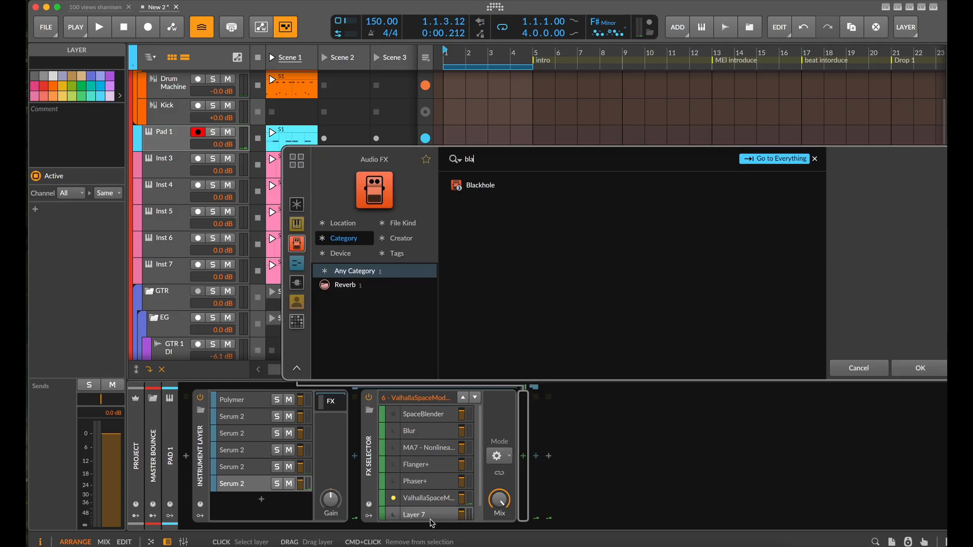
click(480, 187)
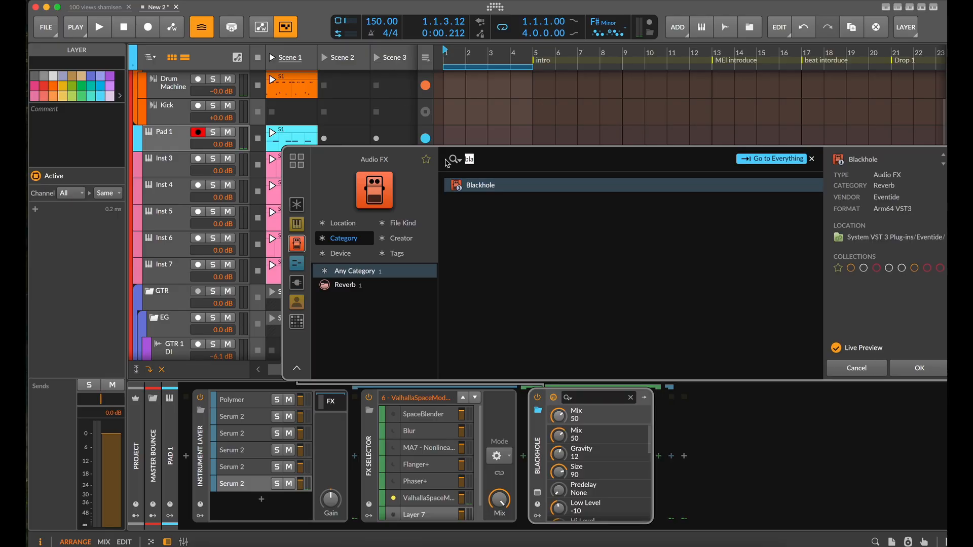
text(val)
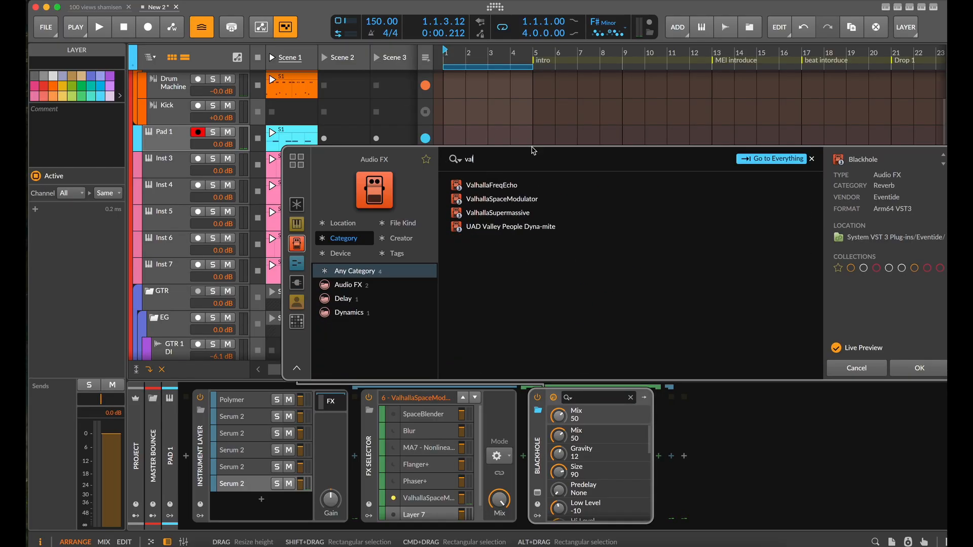
click(532, 213)
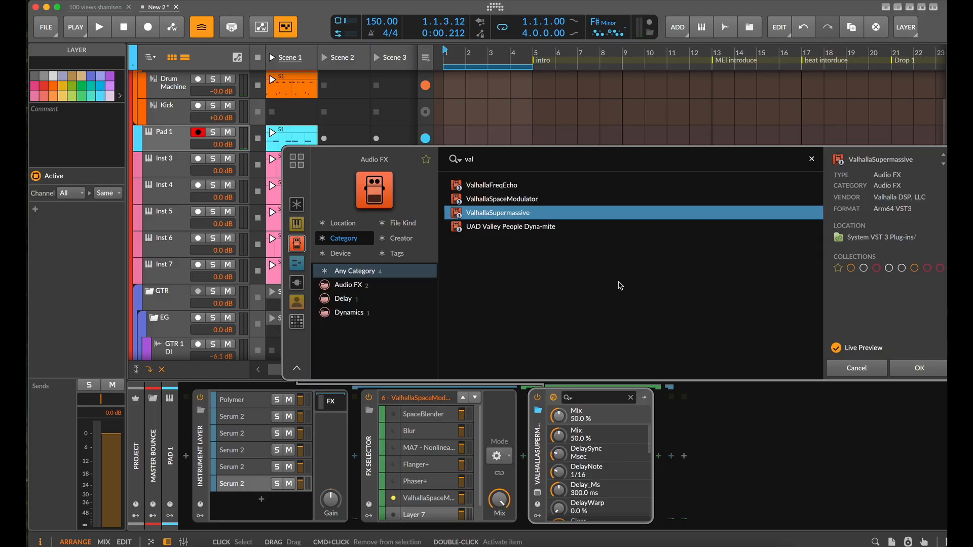
click(917, 368)
click(514, 165)
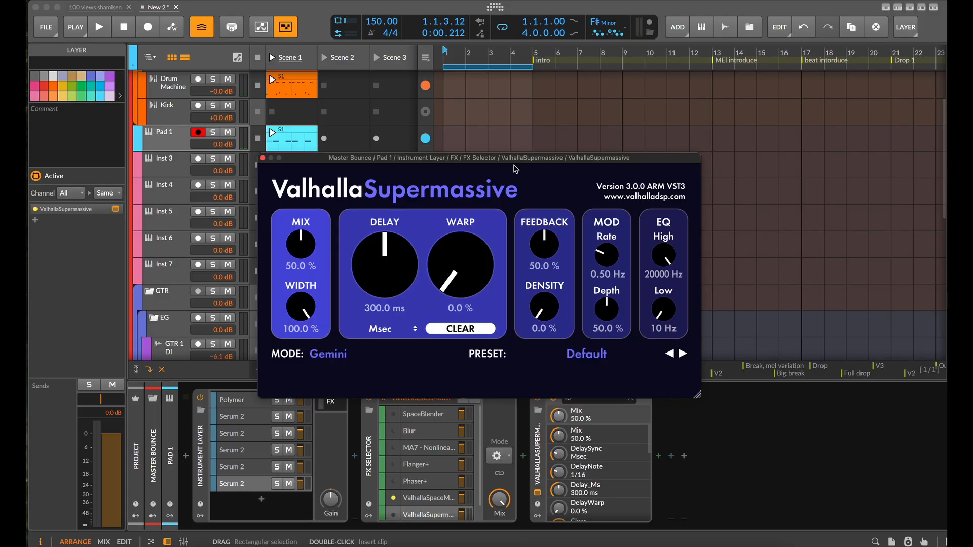
drag(501, 160, 586, 56)
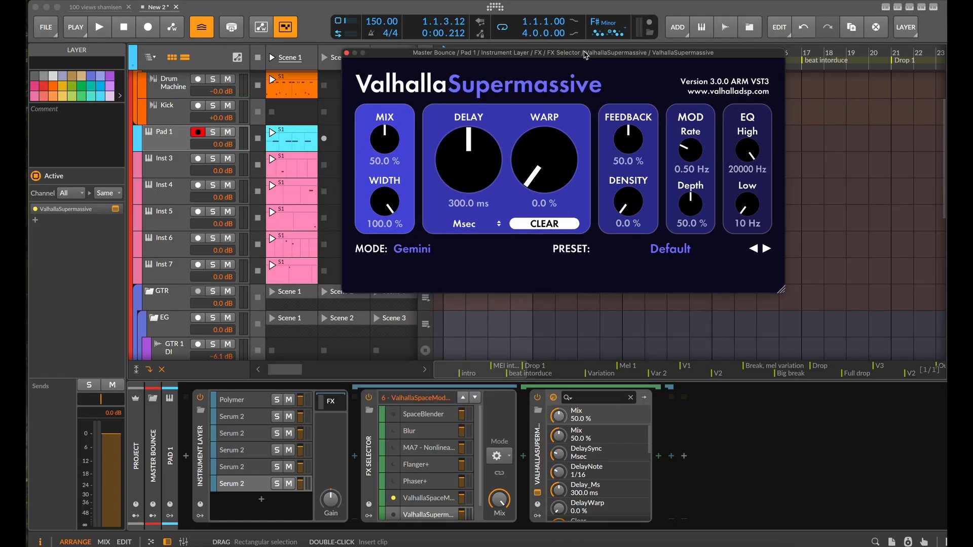
Activate the ValhallaSupermassive layer and audition its SpaceIsThePlace, SixtyPercentOfInfinity and Happy Little Clouds presets during playback
click(459, 380)
key(space)
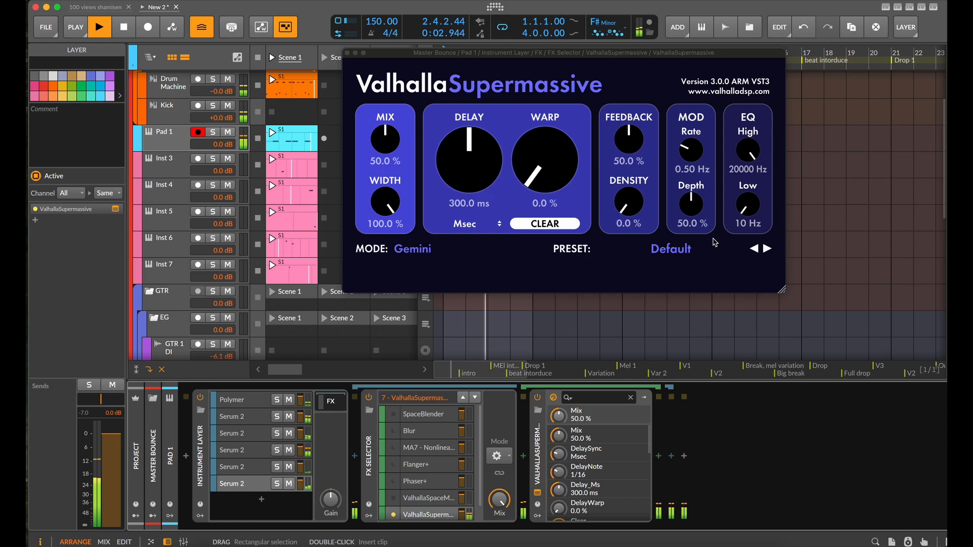
click(695, 252)
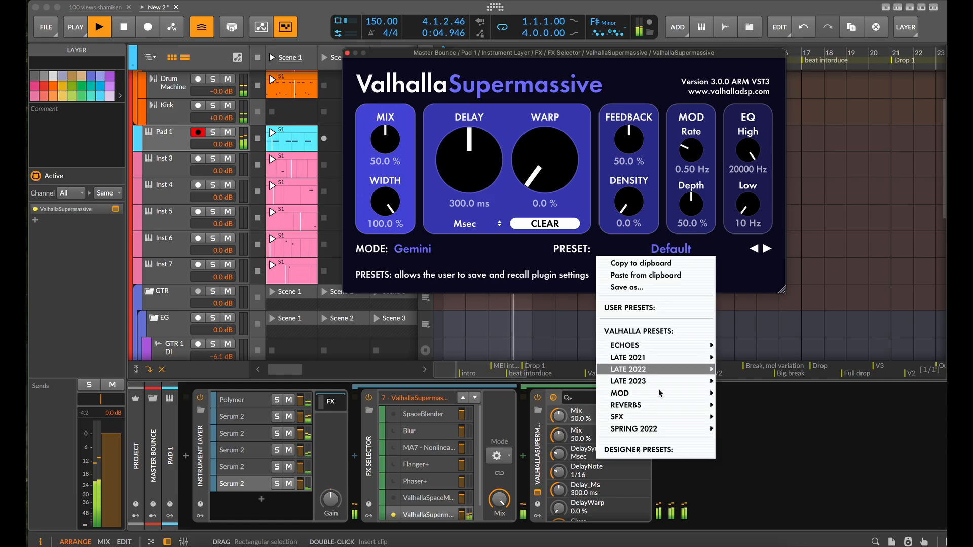
mouse_move(656, 400)
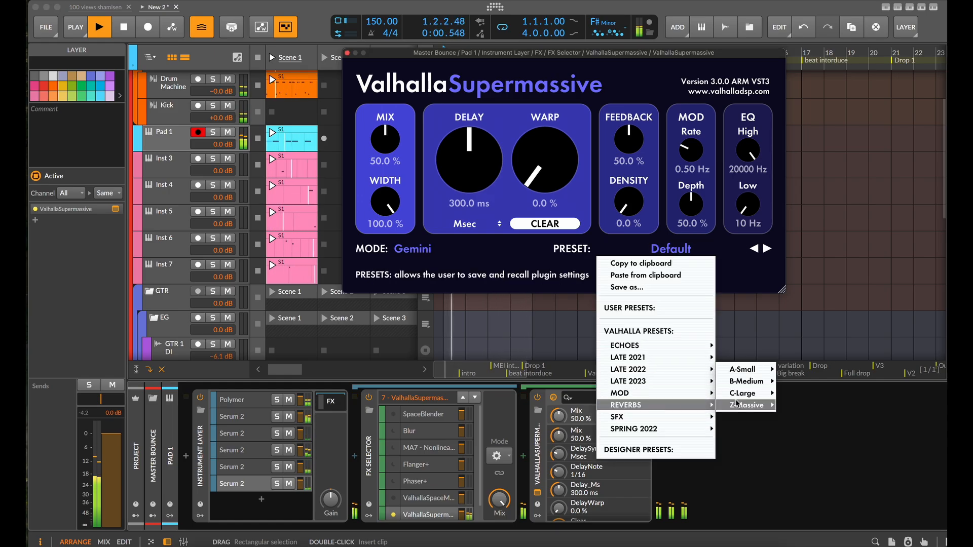
mouse_move(747, 405)
click(795, 394)
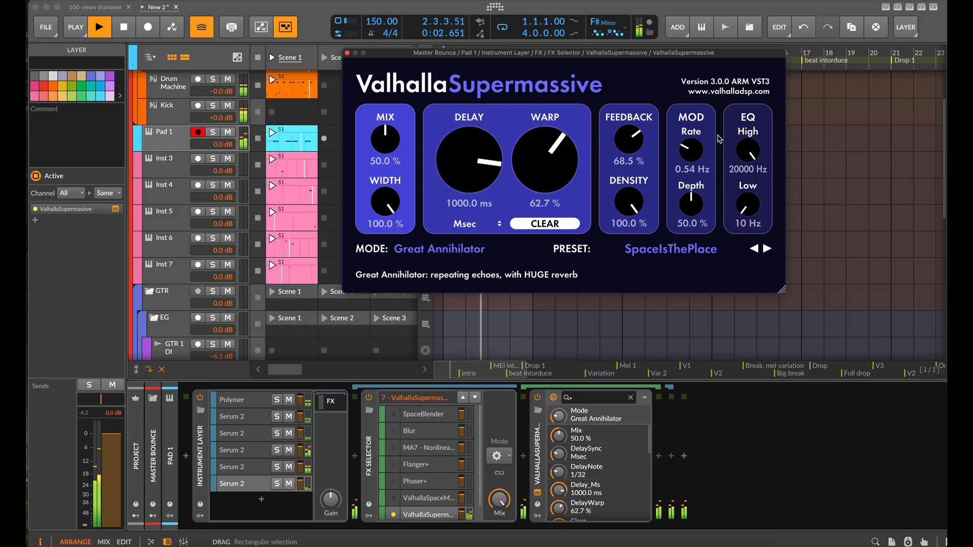
click(754, 249)
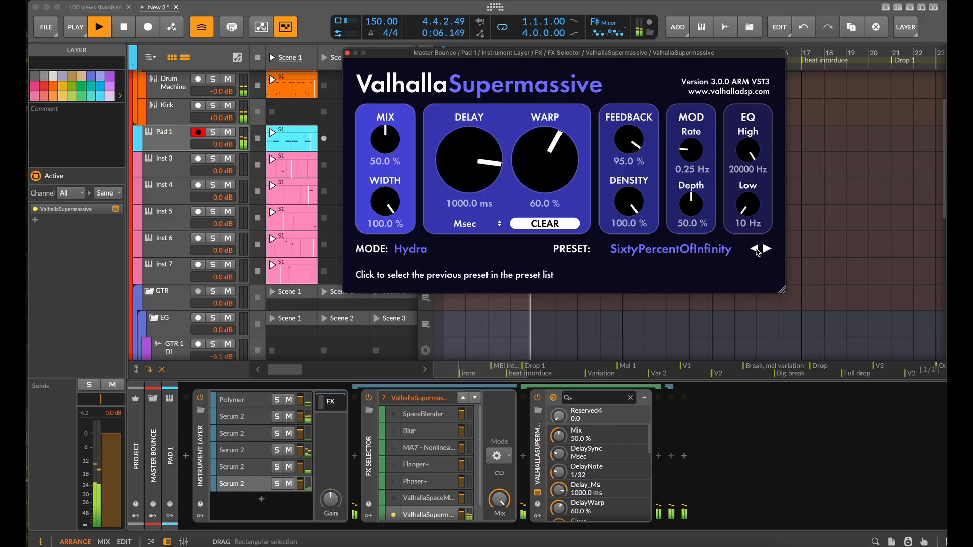
click(756, 249)
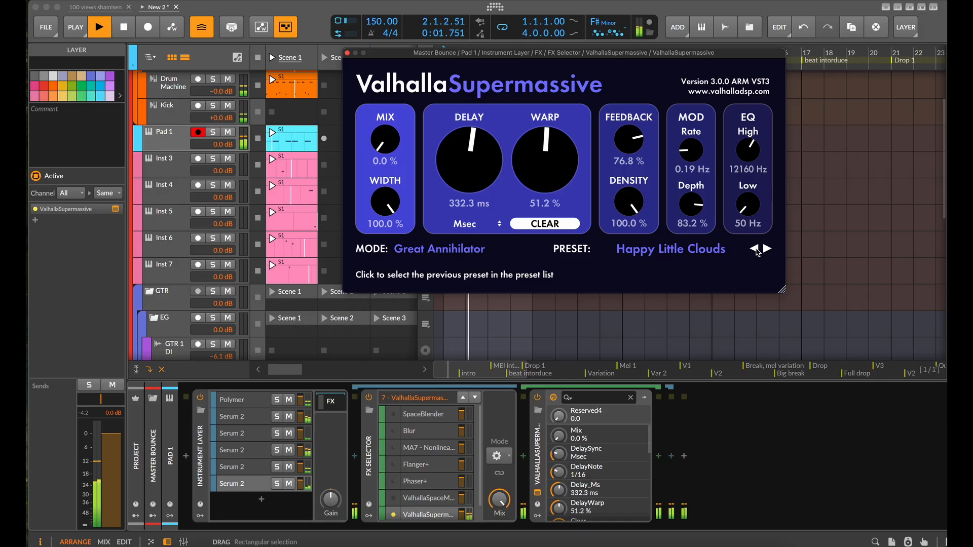
Load ValhallaSupermassive's Swollen Pad preset from the Magnetars group of the SFX presets
click(670, 249)
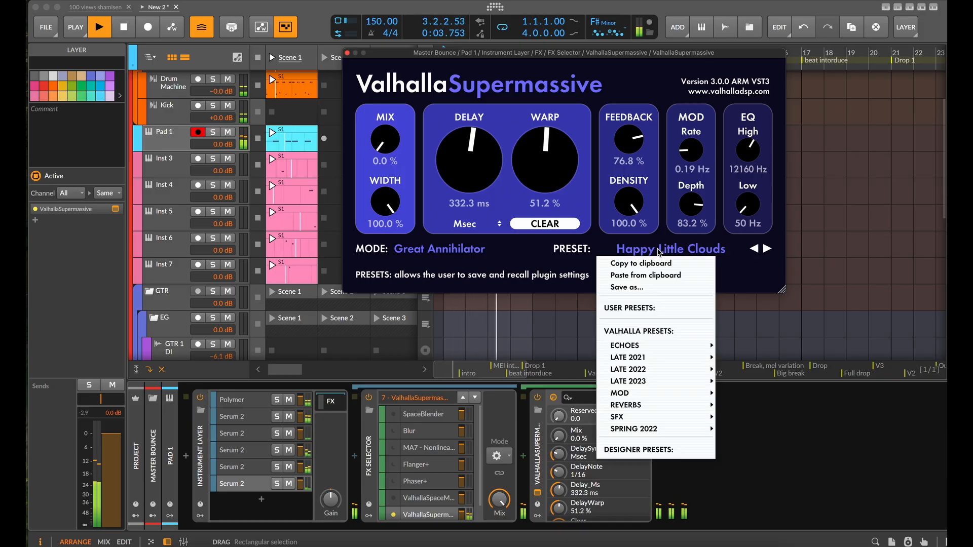
mouse_move(652, 381)
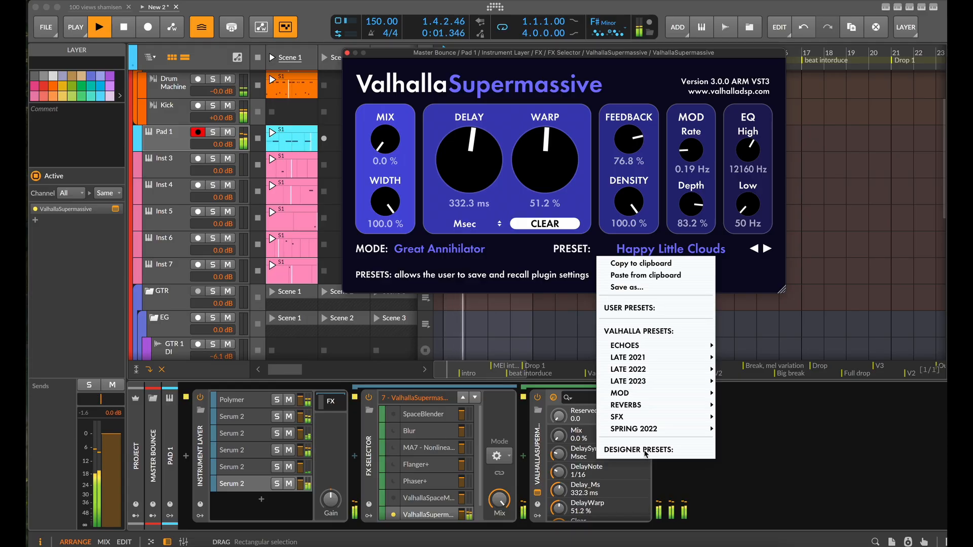
mouse_move(660, 351)
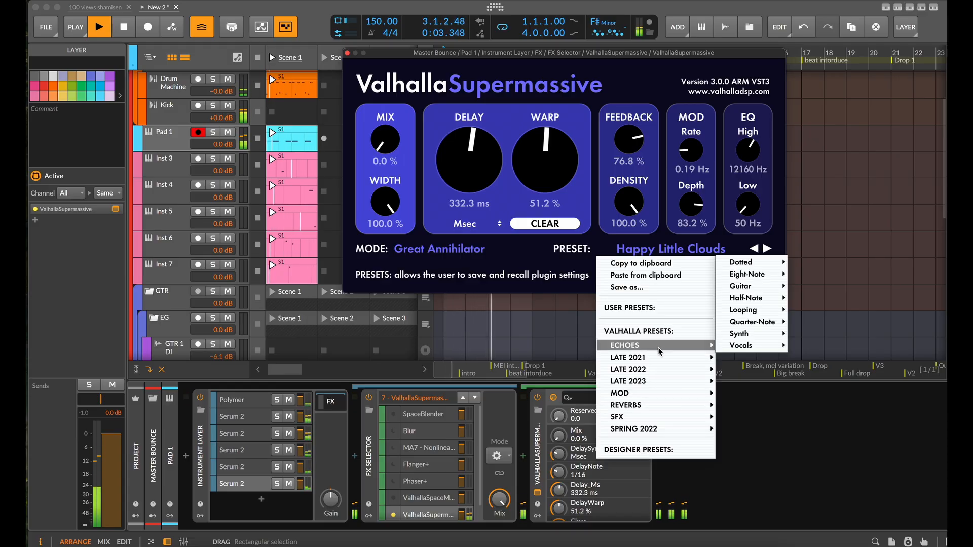
mouse_move(650, 417)
mouse_move(760, 381)
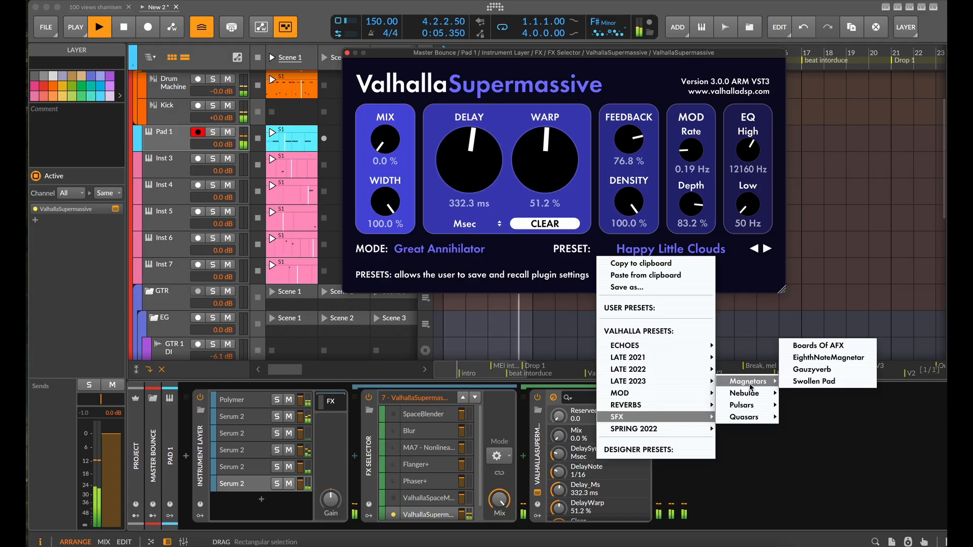
click(794, 381)
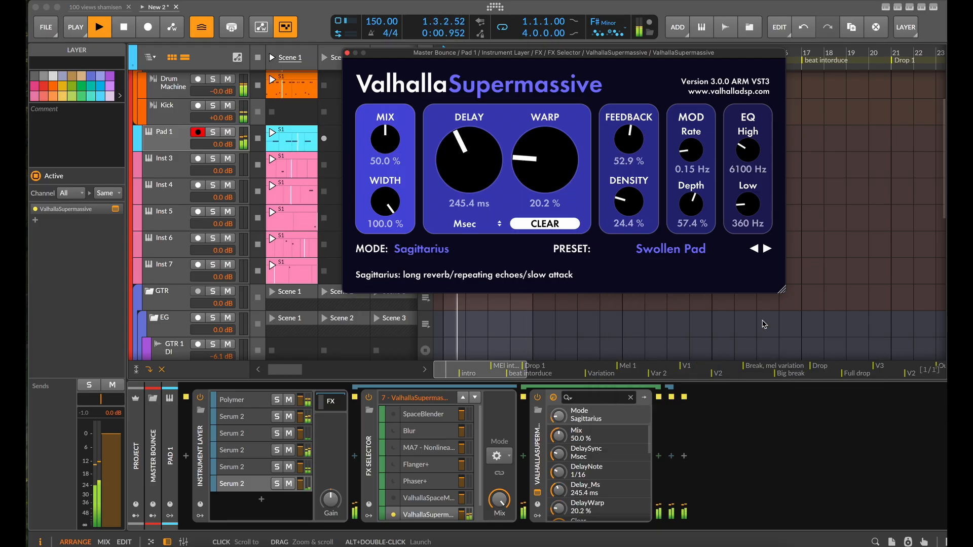
Audition the Barnard 33 preset with its warp lowered to 37.6 % and its delay to 148.8 ms
click(766, 249)
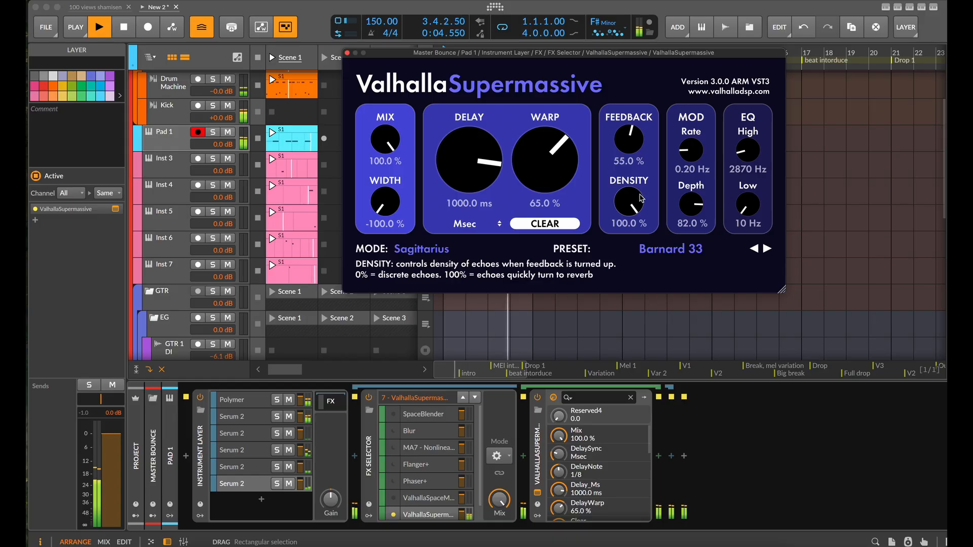
drag(638, 196, 615, 193)
drag(532, 152, 529, 188)
drag(472, 168, 457, 244)
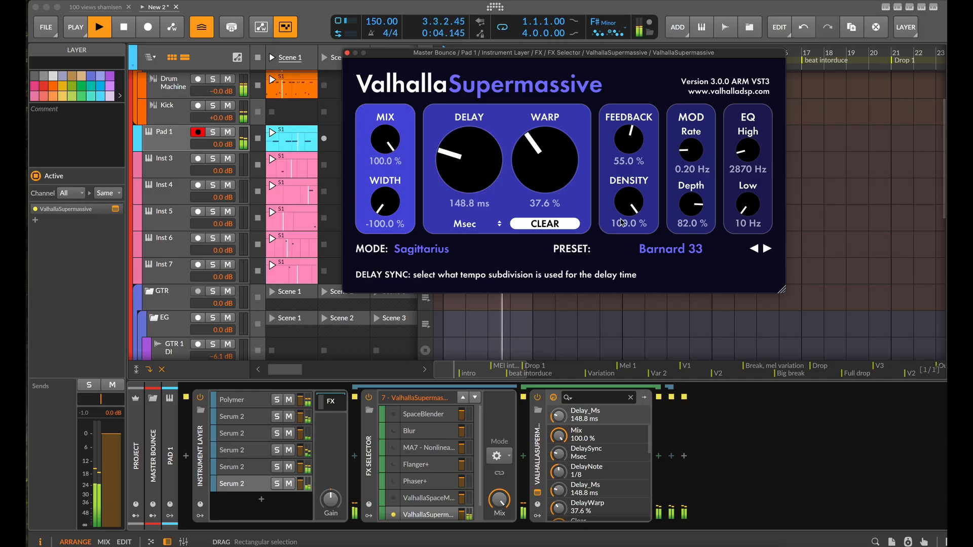
Step back through DarkHorse to Swollen Pad, and advance ValhallaSupermassive to the Horsehead preset
click(752, 249)
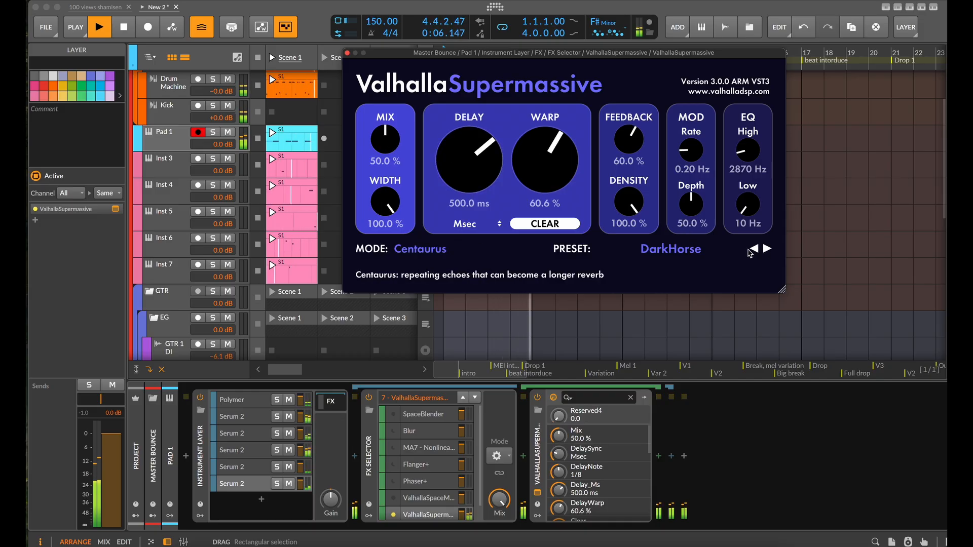
click(754, 248)
click(754, 249)
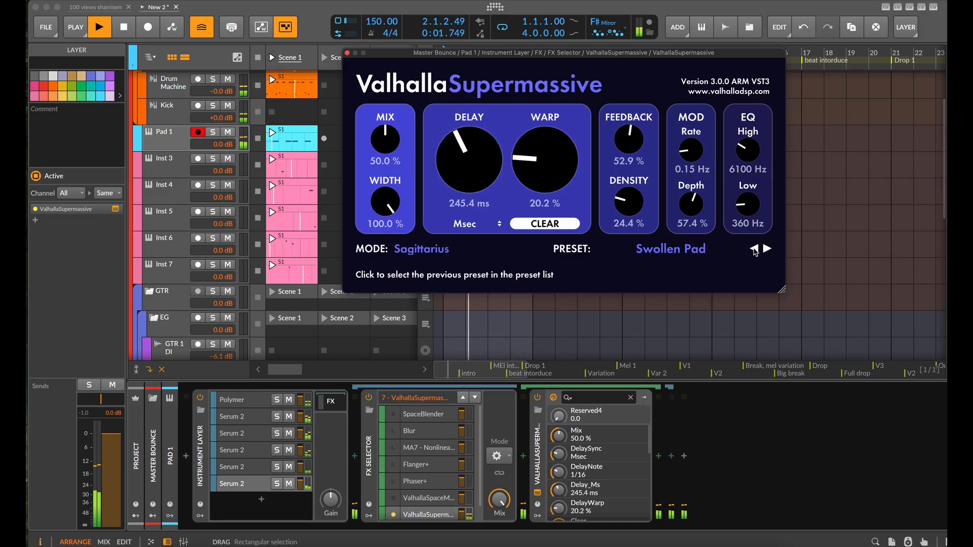
click(767, 248)
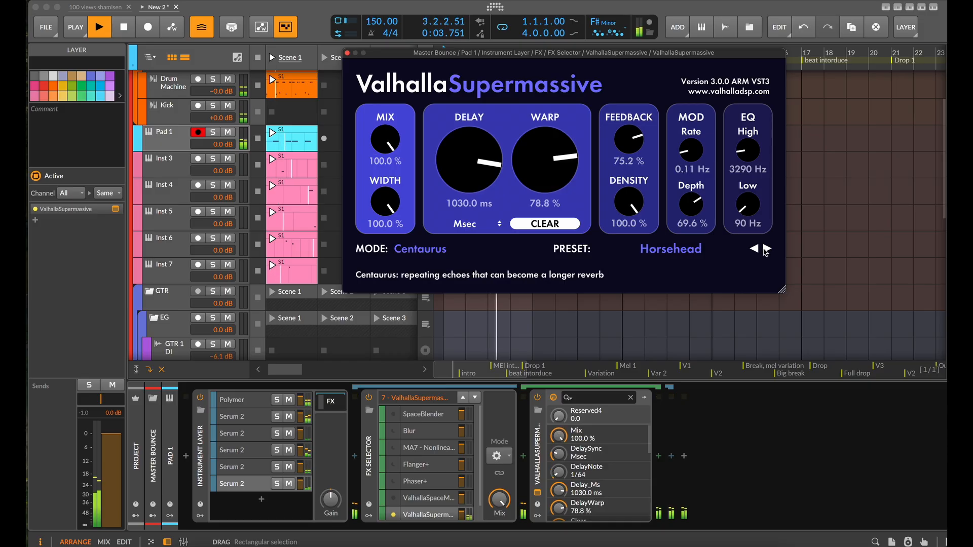
Advance ValhallaSupermassive through Planetarium to the Pulse Synth preset, set its feedback to 20.7 %, and close the plugin window
click(767, 249)
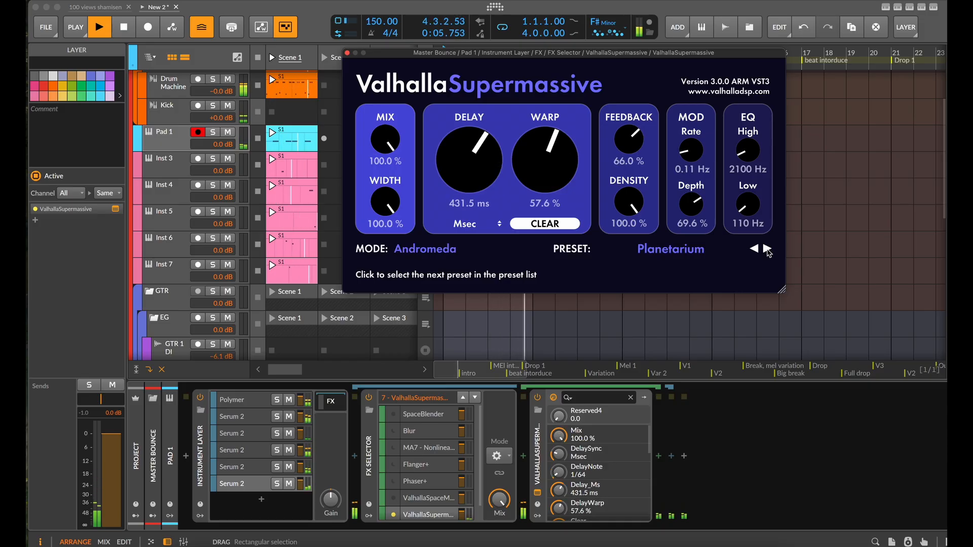
click(767, 249)
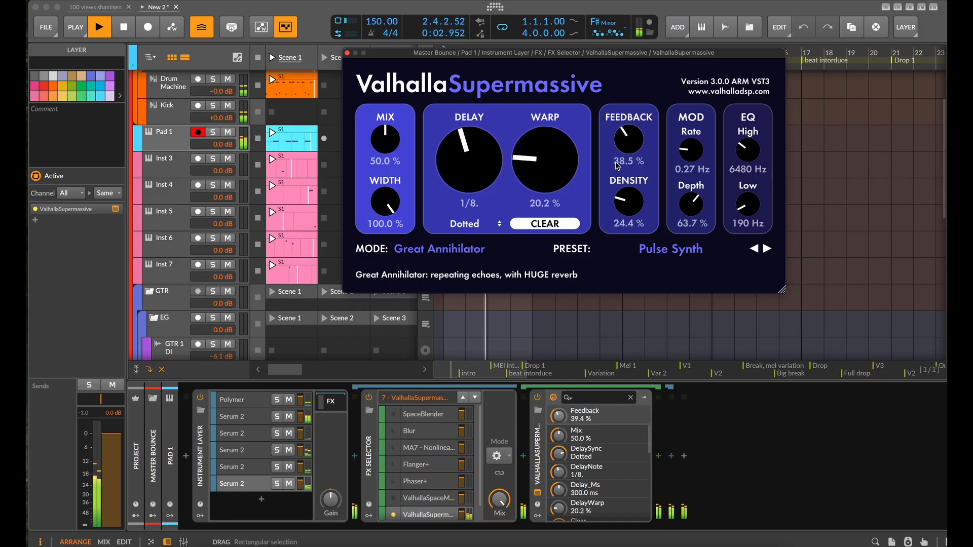
drag(630, 154, 613, 191)
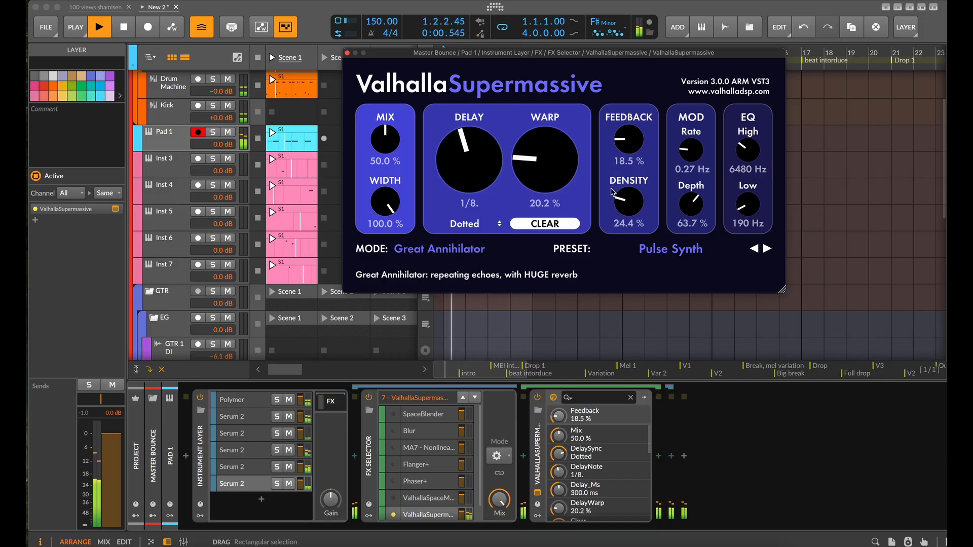
drag(623, 140, 623, 137)
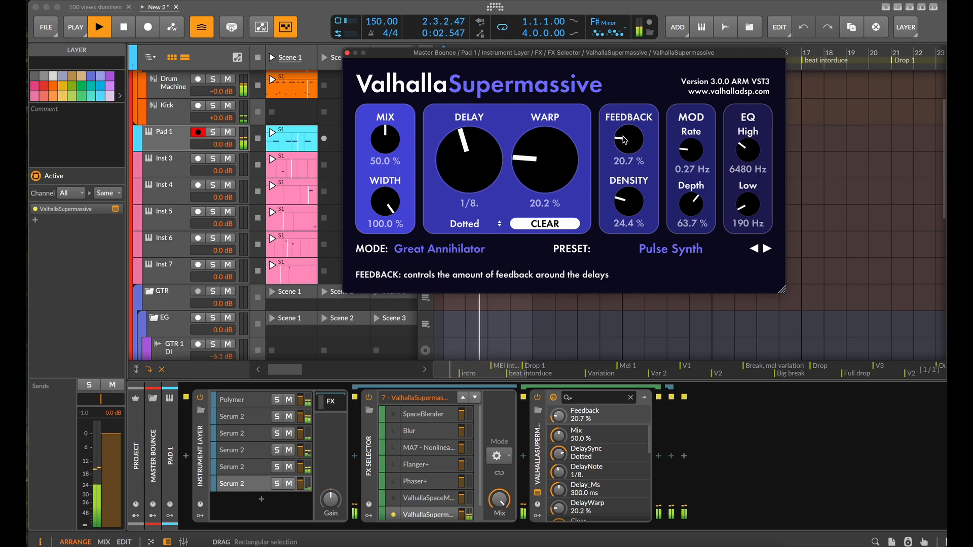
key(space)
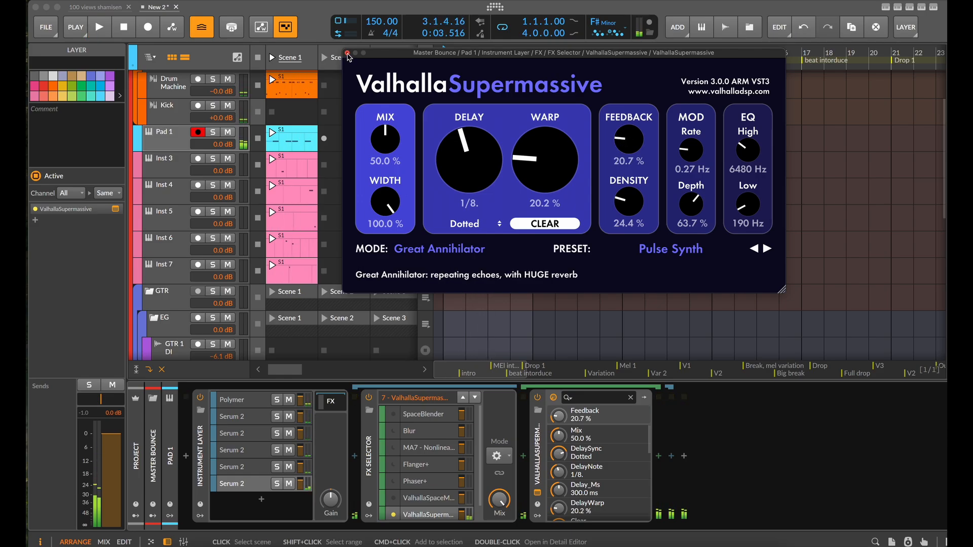
click(347, 53)
Switch the FX Selector to SpaceBlender and audition every effect layer in order during playback, cycling from SpaceBlender through ValhallaSupermassive and back
click(463, 397)
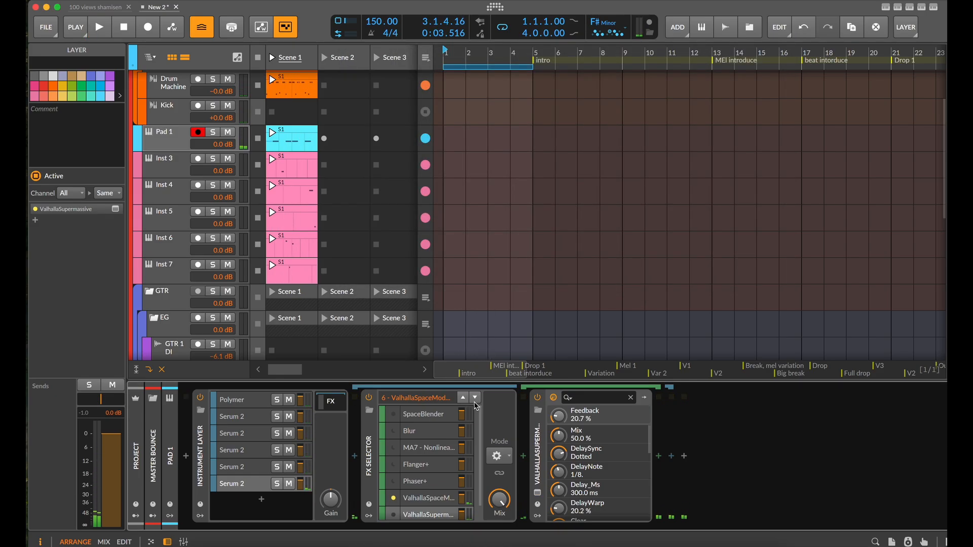
click(478, 402)
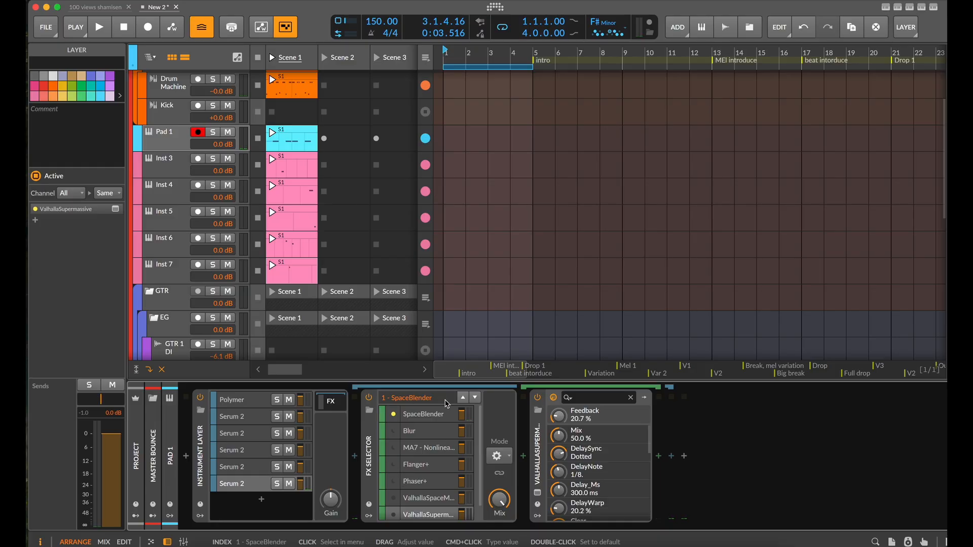
key(space)
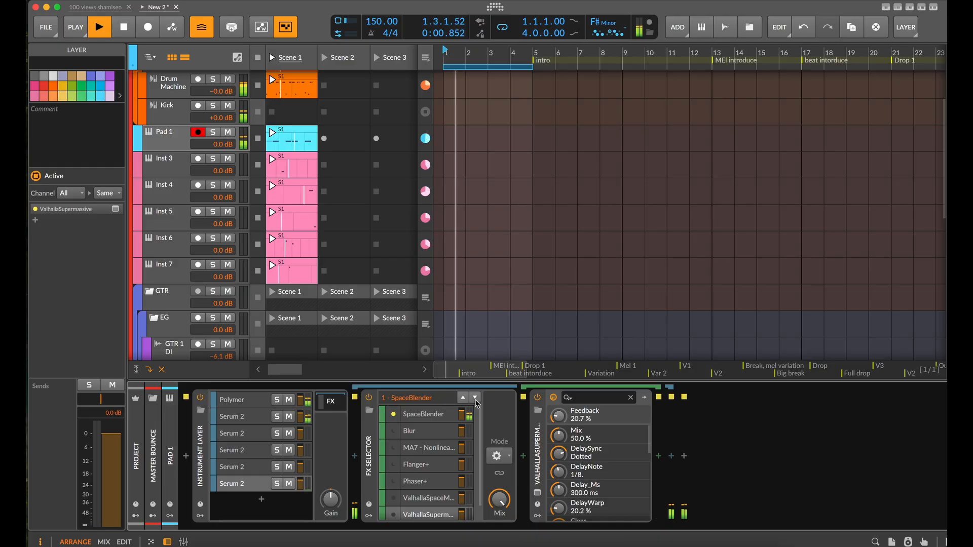
click(475, 400)
click(476, 400)
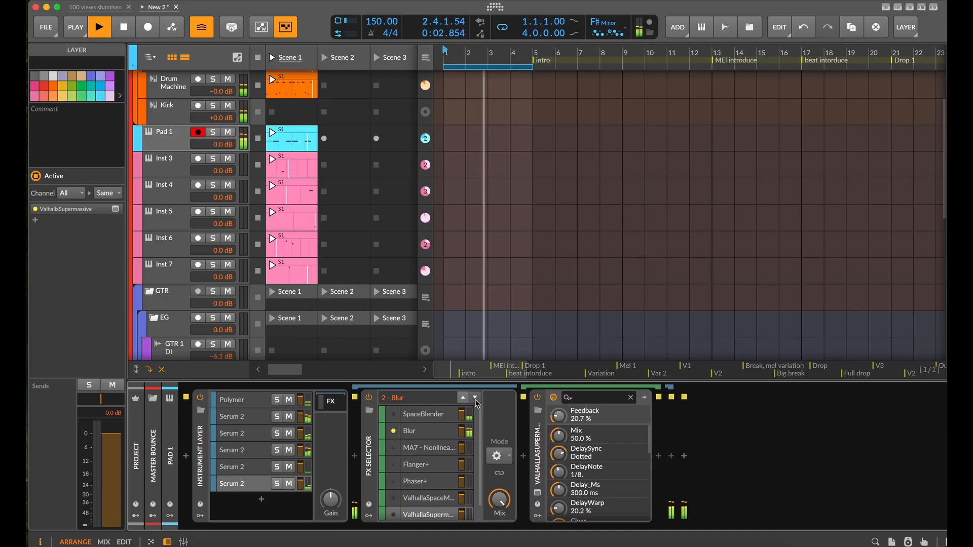
click(476, 401)
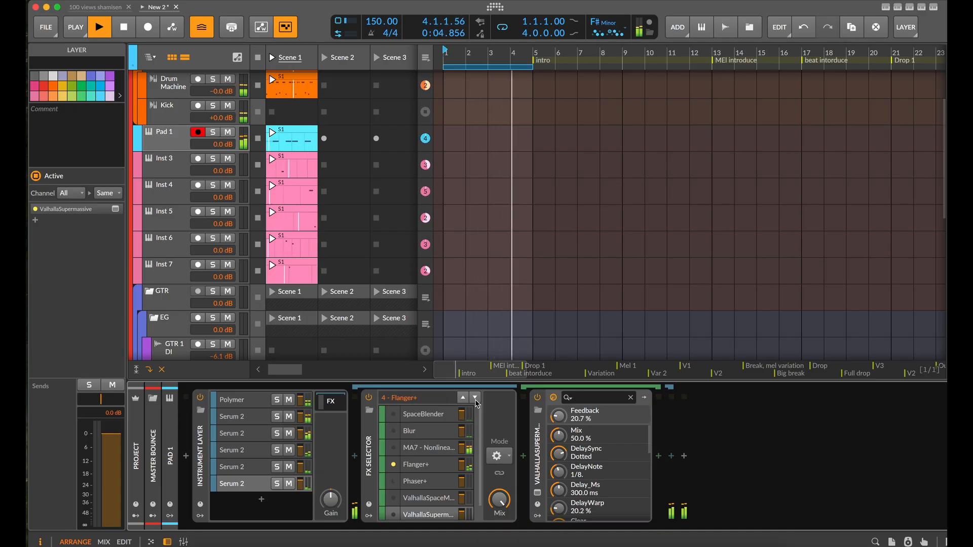
click(476, 400)
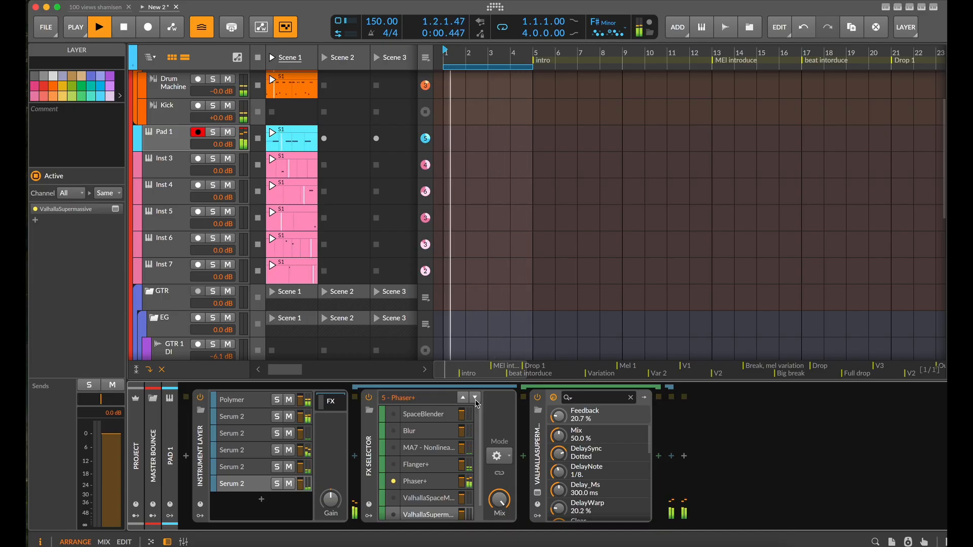
click(475, 401)
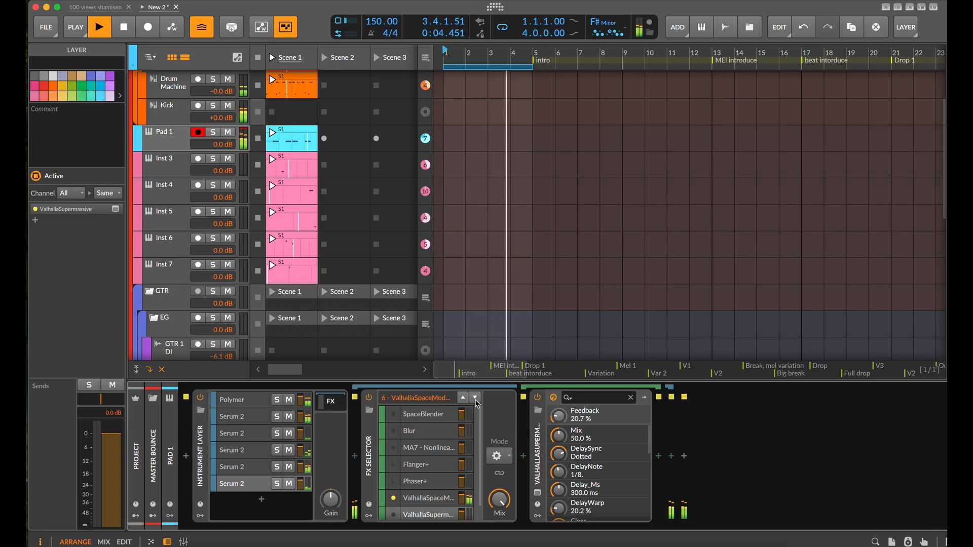
click(476, 401)
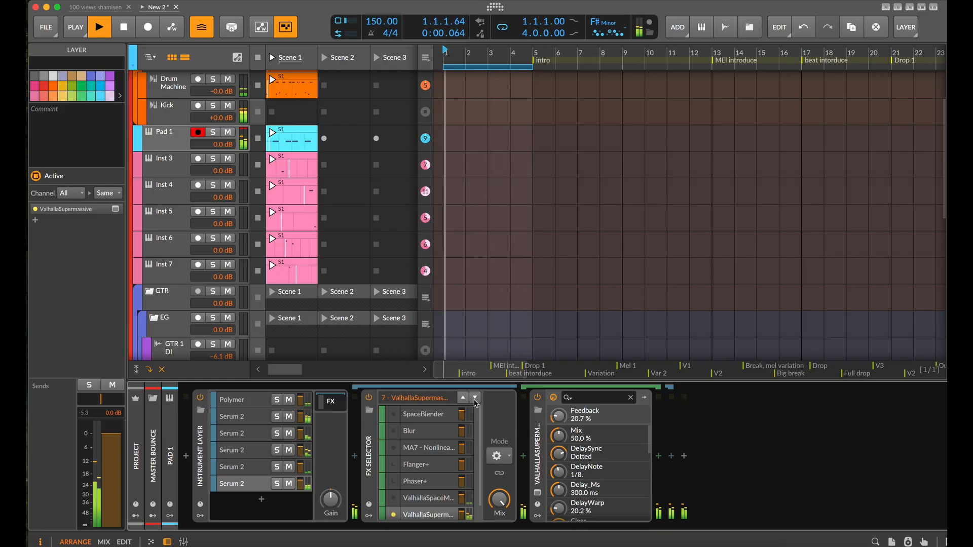
click(476, 400)
key(space)
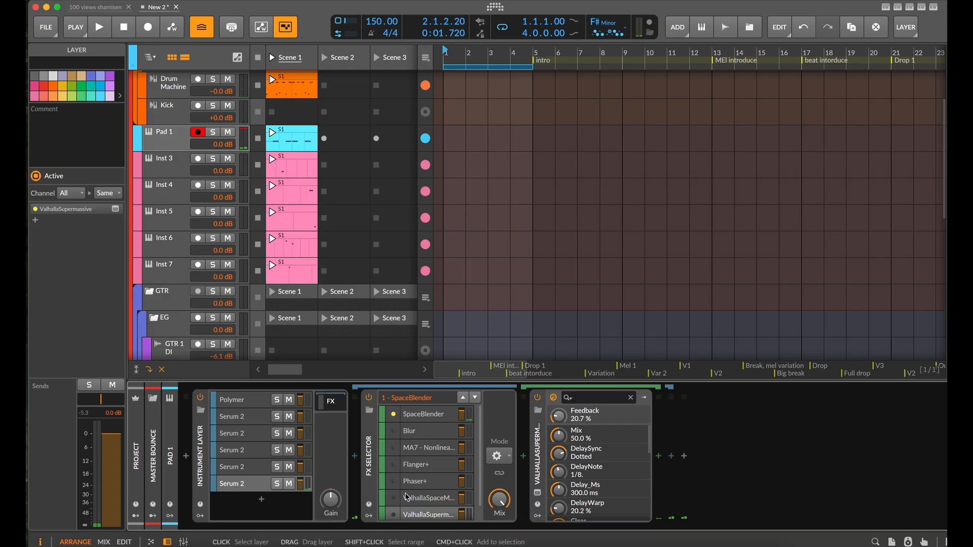
Open the FX Selector's layer selection mode options
click(510, 461)
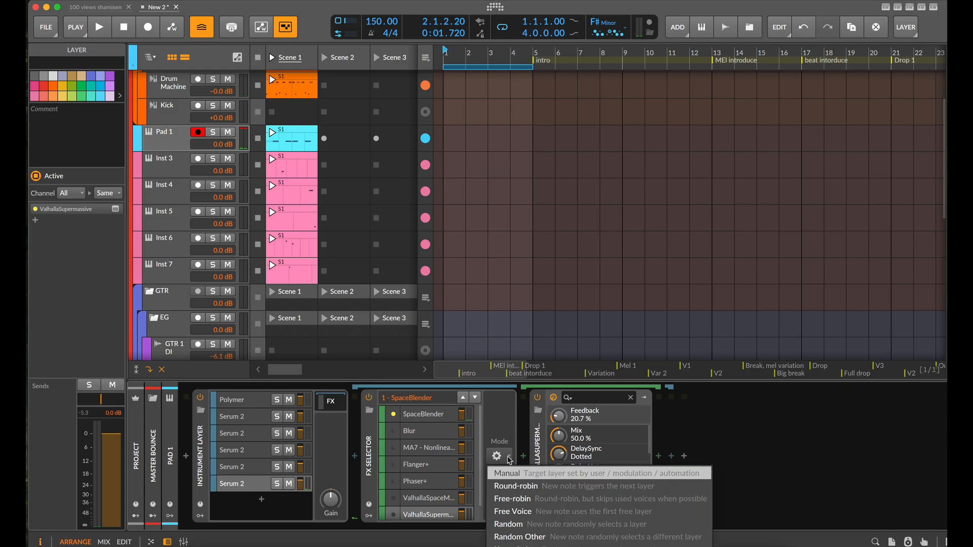
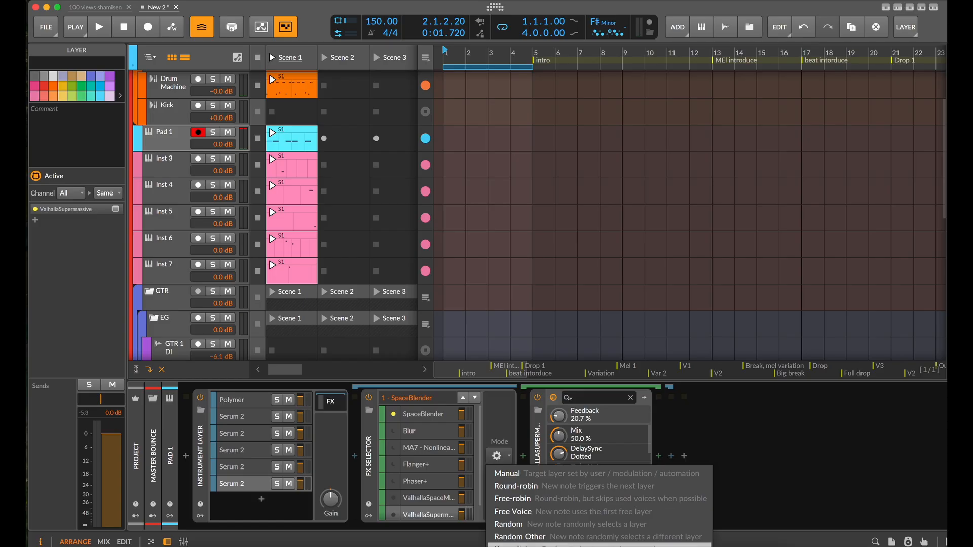
Set the FX Selector's layer selection mode to Keyswitches and insert a Note Receiver device directly before it
click(516, 546)
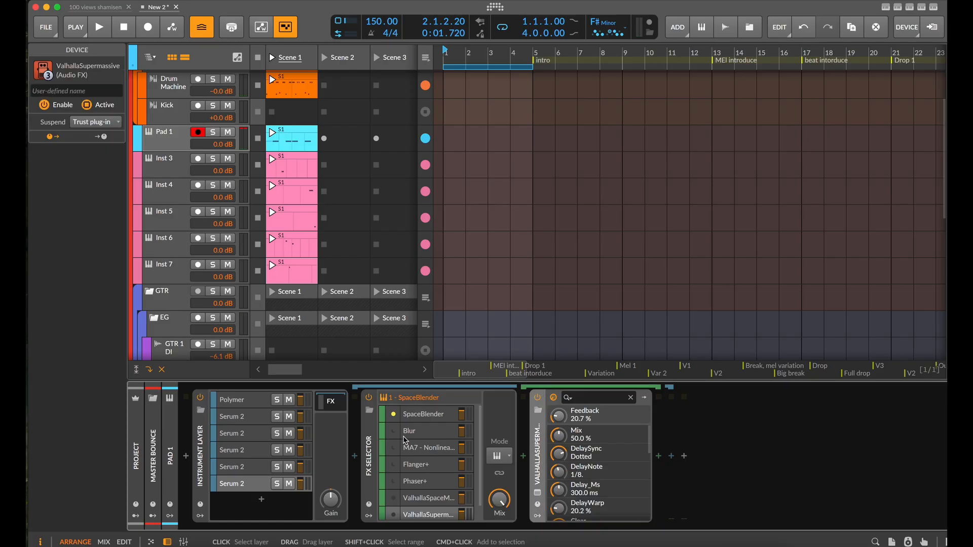
scroll(318, 334, down, 1)
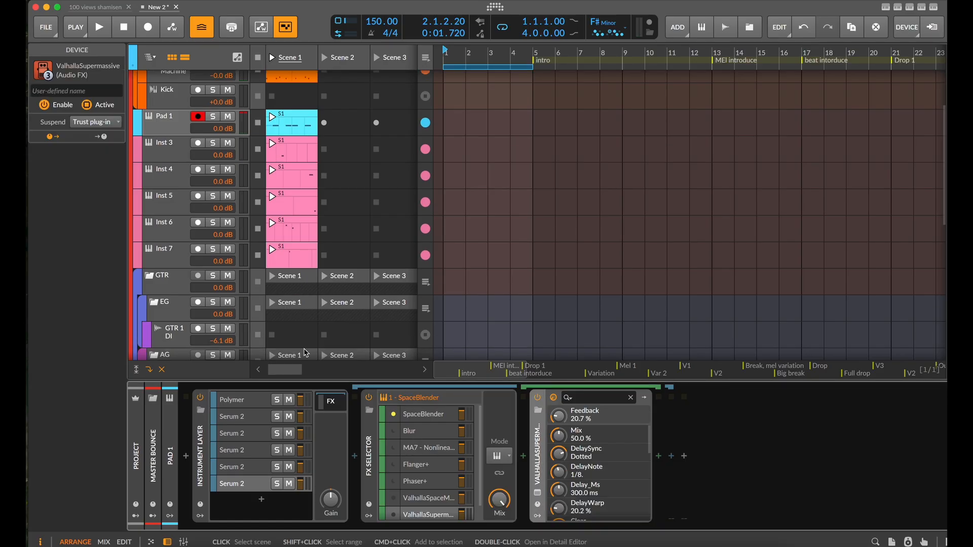
click(357, 457)
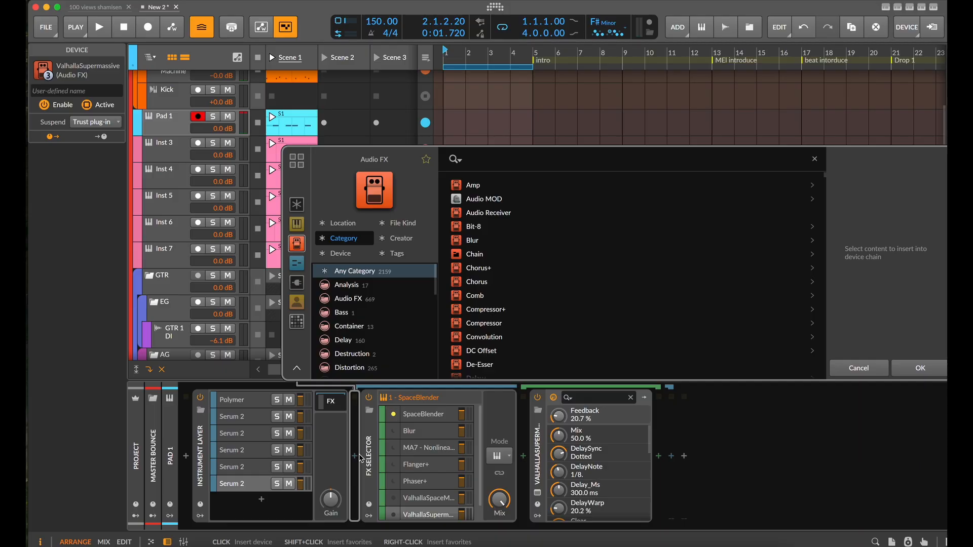
text(note)
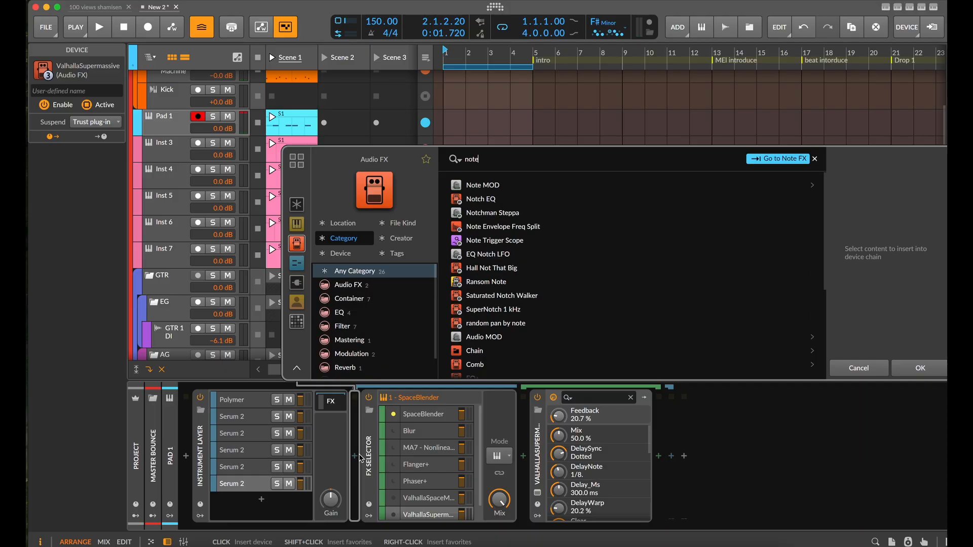
text( re)
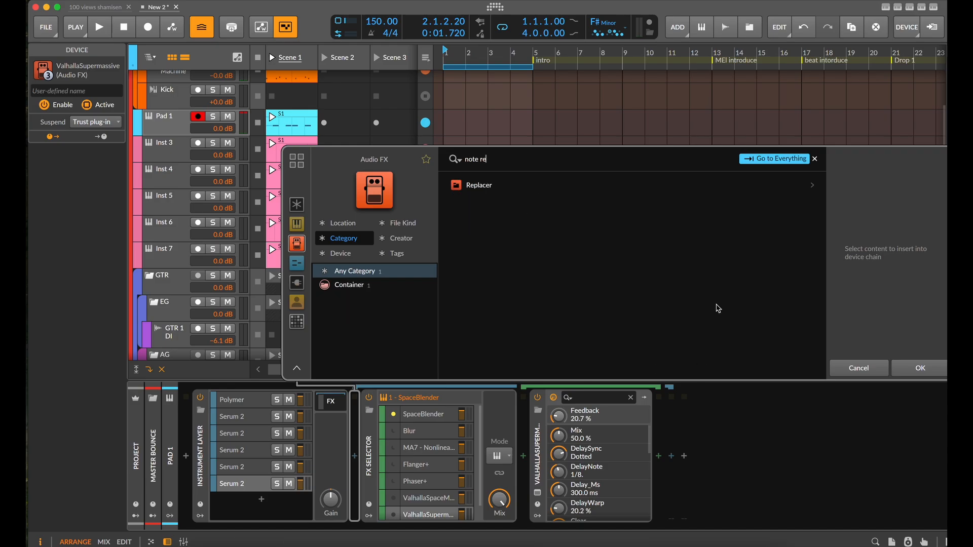
click(775, 159)
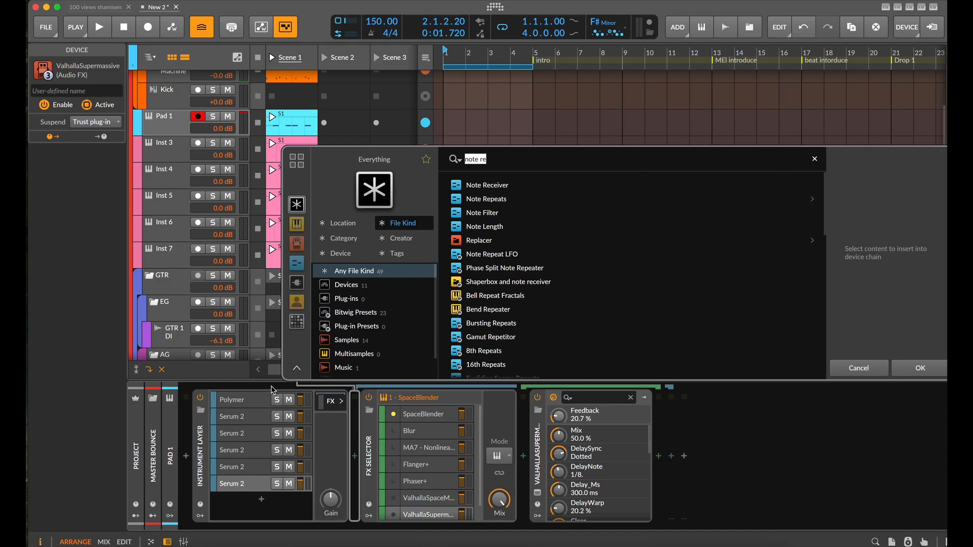
click(511, 184)
click(930, 370)
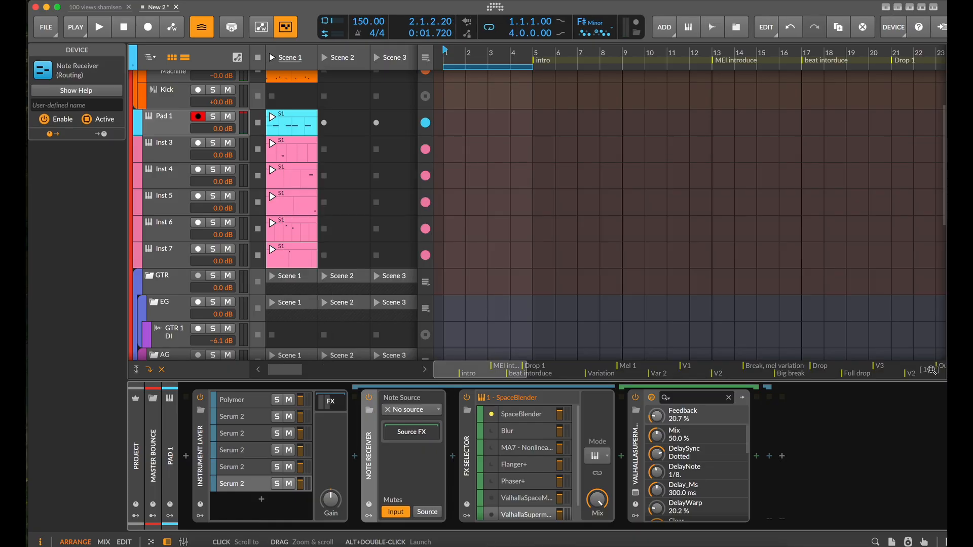
Add an instrument track below Inst 7, rename it FX trigger, and colour it red
click(166, 258)
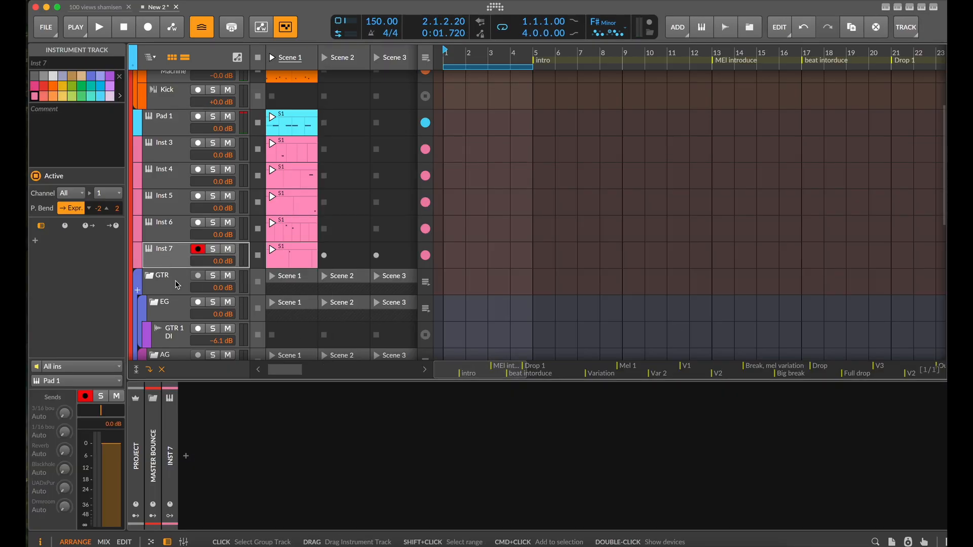
key(super+t)
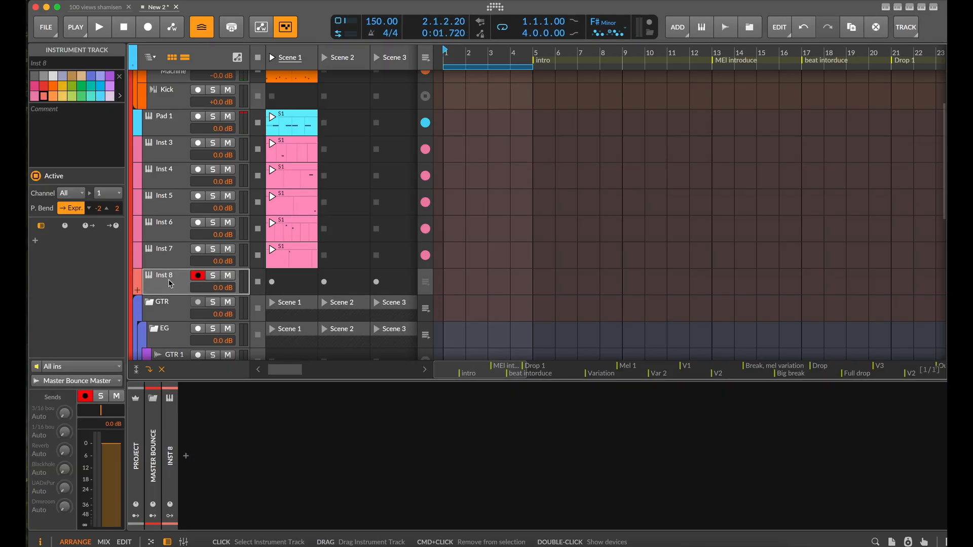
double_click(170, 283)
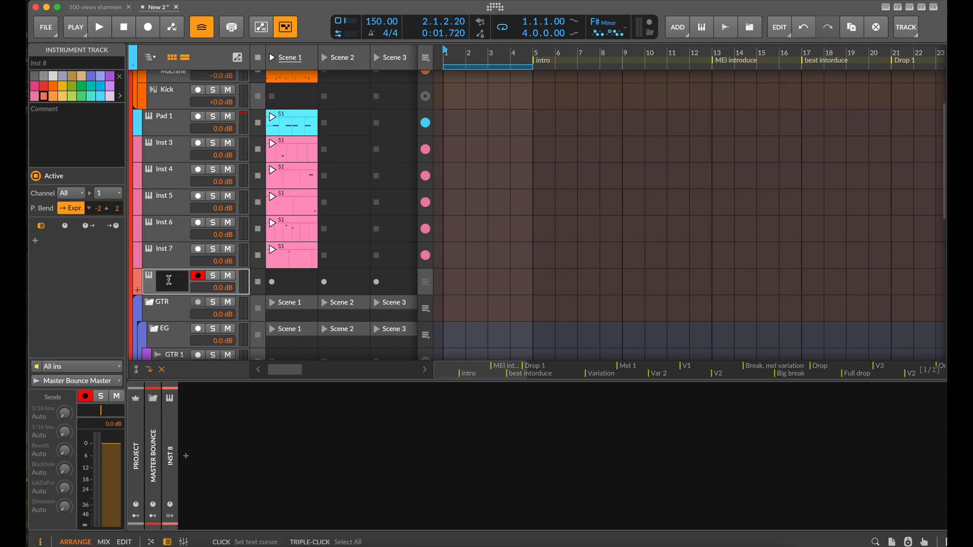
text(FX trigger)
key(Return)
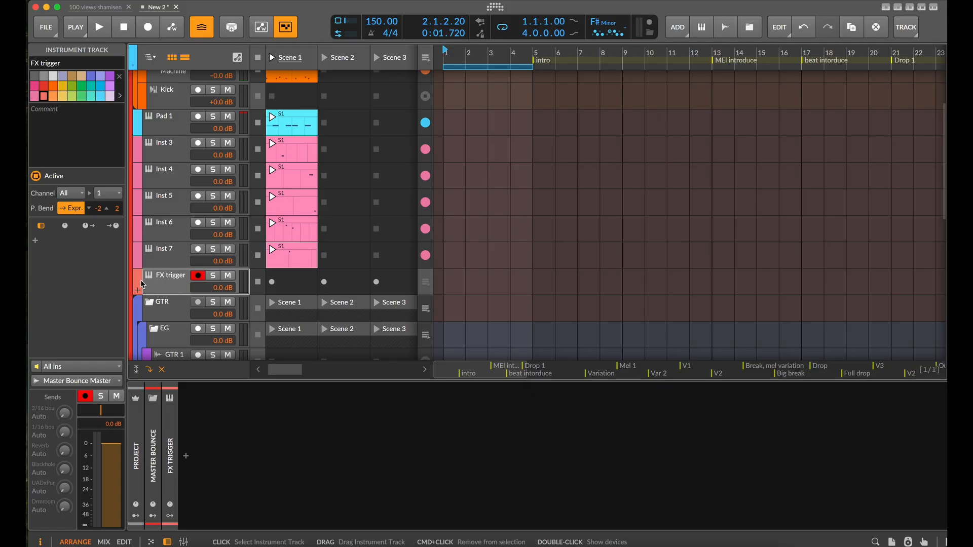
click(45, 85)
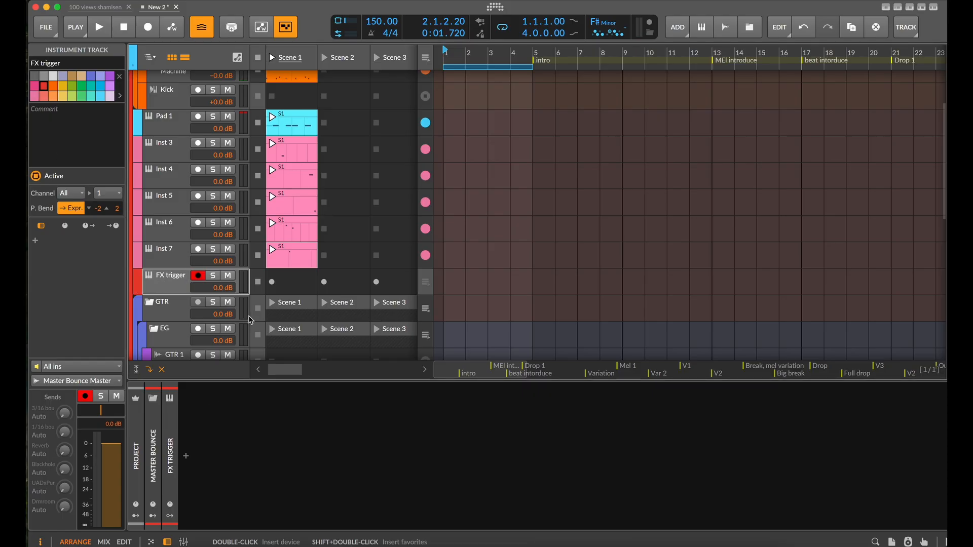
Set the Note Receiver's source on Pad 1 to the FX trigger track's notes, and show the FX Selector's keyswitch settings
scroll(165, 259, up, 1)
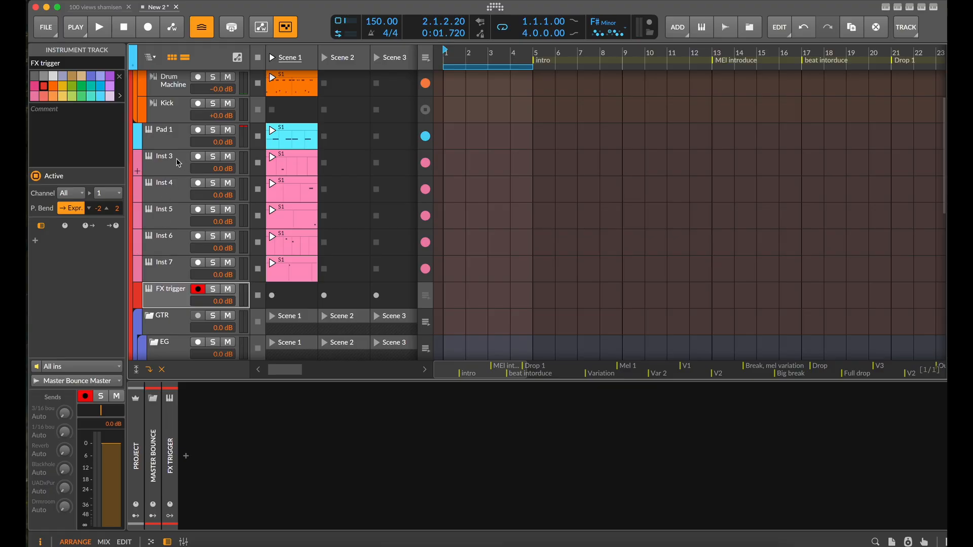
click(172, 138)
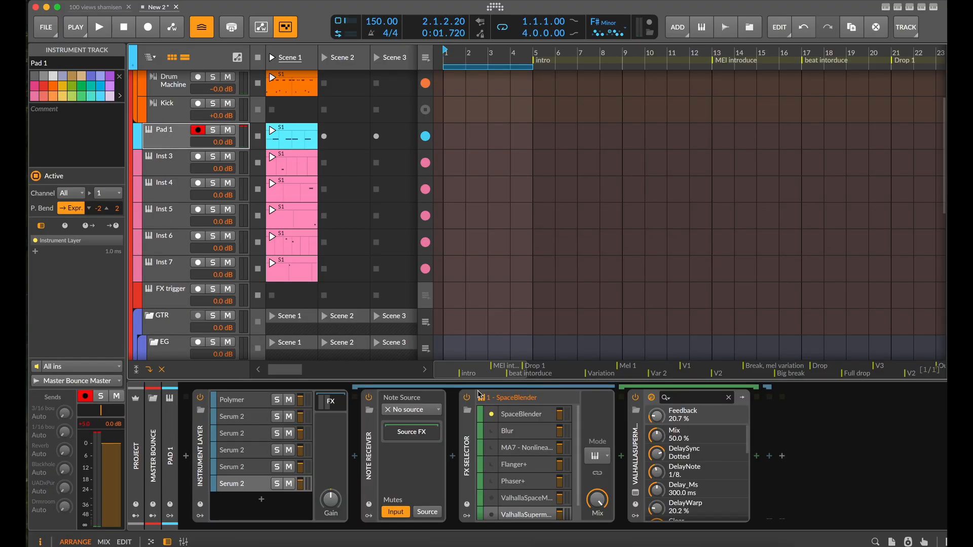
click(438, 410)
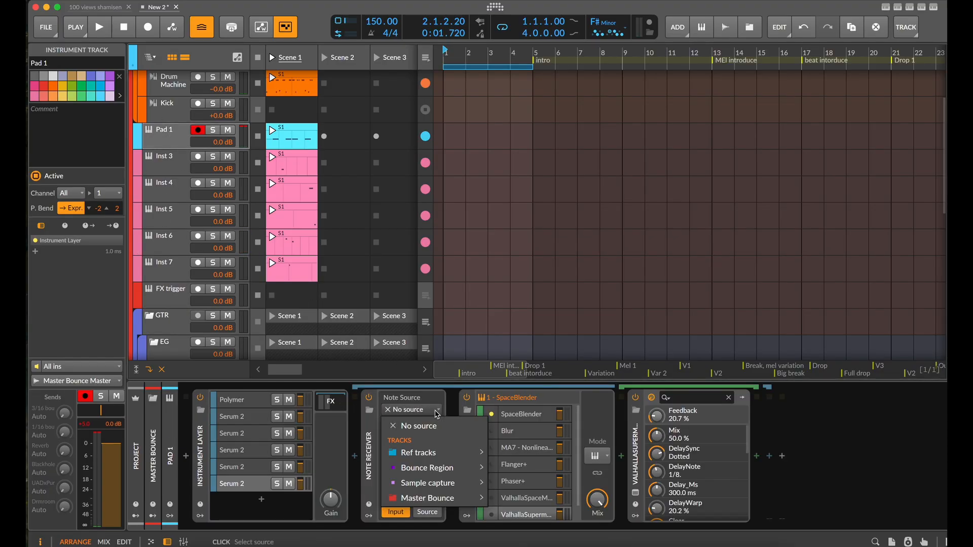
mouse_move(437, 496)
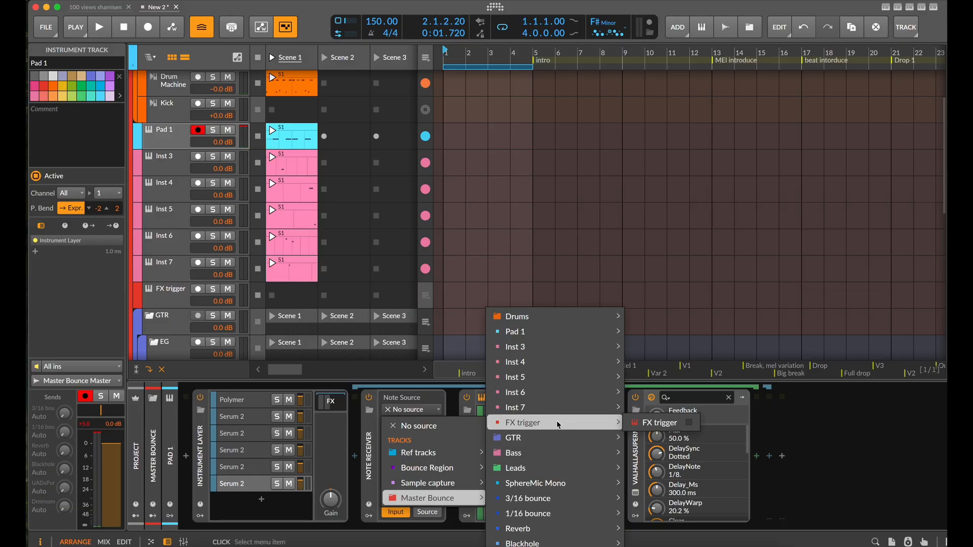
mouse_move(556, 421)
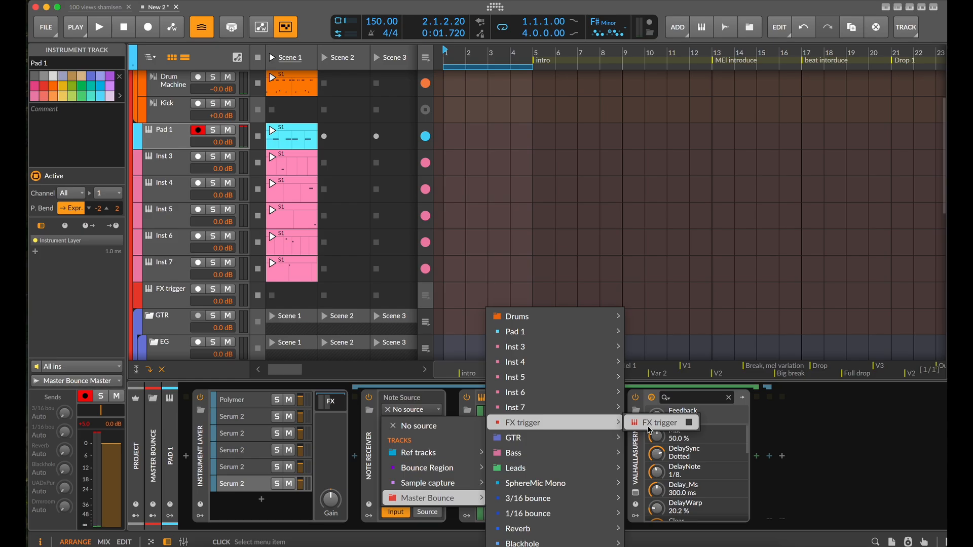
click(653, 423)
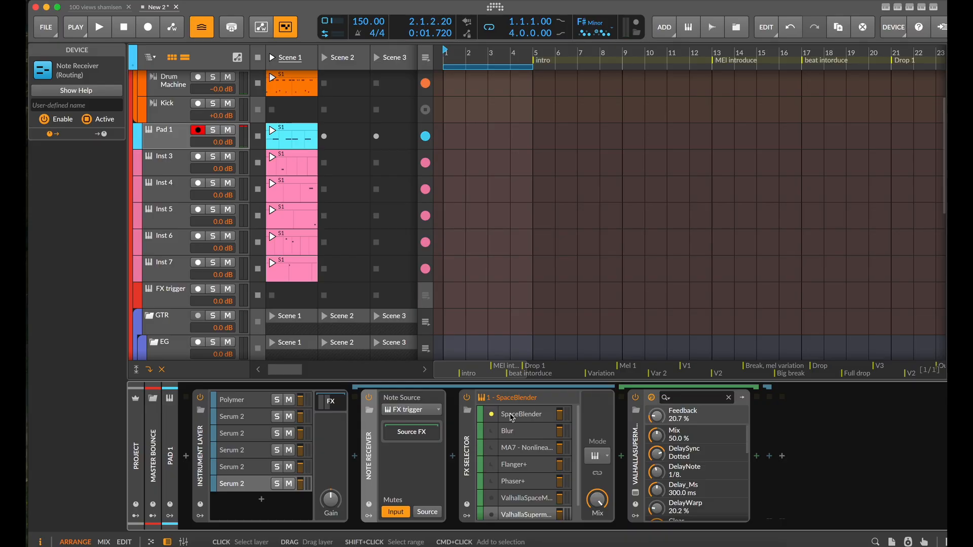
click(472, 448)
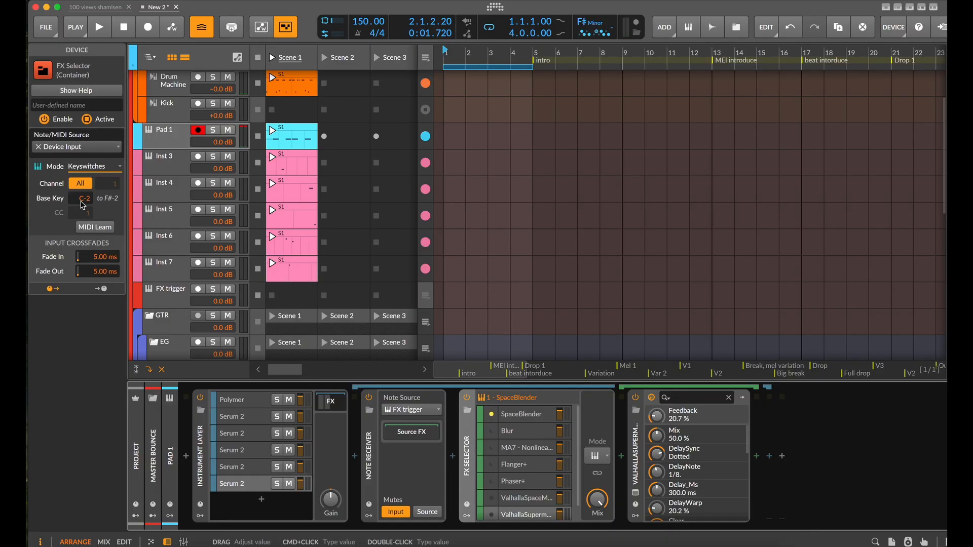
Create a Scene 1 clip on the FX trigger track and place a sixteenth note on C-2 at its start
double_click(292, 298)
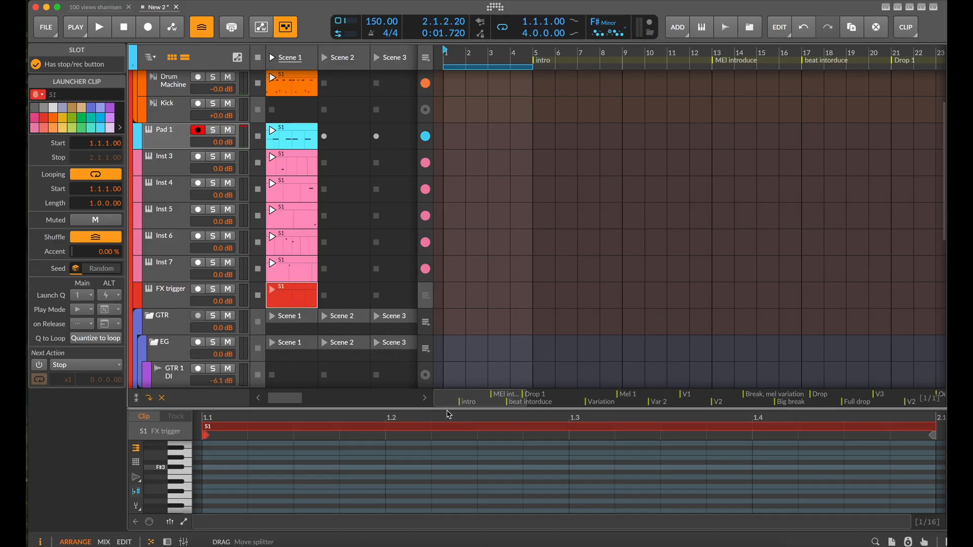
drag(451, 408, 462, 82)
scroll(415, 286, down, 3)
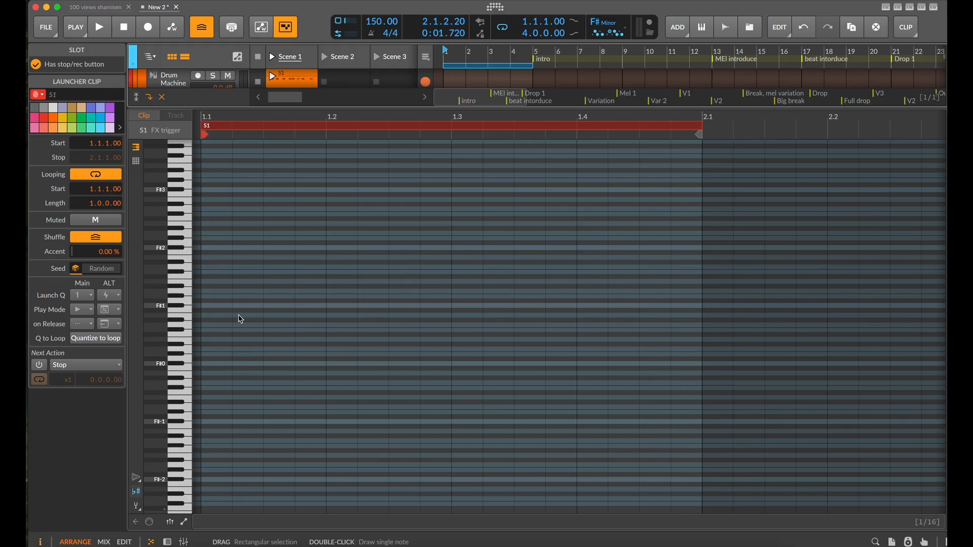
double_click(211, 505)
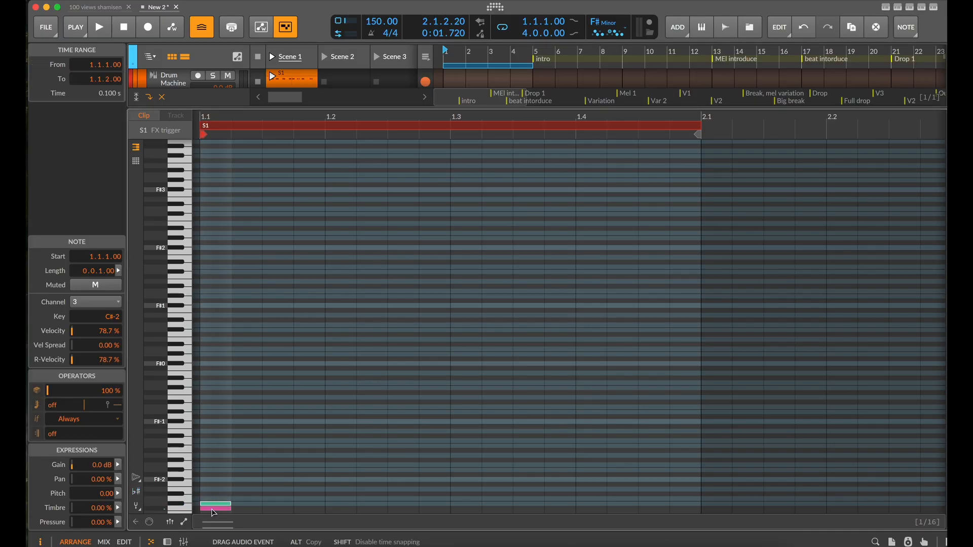
drag(211, 509, 212, 510)
Lengthen the C-2 note to three sixteenths and draw a consecutive chromatic run from C#-2 to G-2 with varied lengths, filling the bar
scroll(223, 481, left, 1)
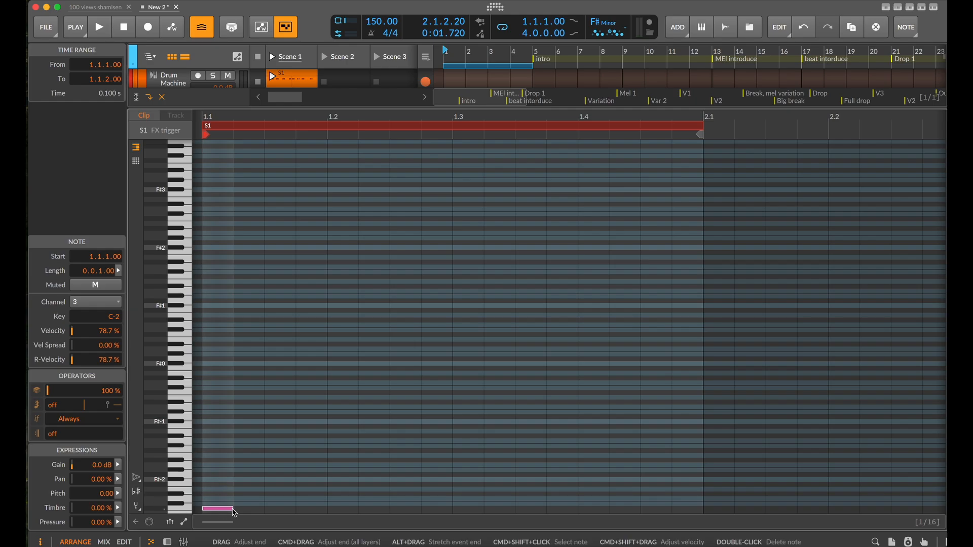
scroll(230, 478, up, 5)
scroll(230, 478, left, 1)
scroll(230, 478, down, 4)
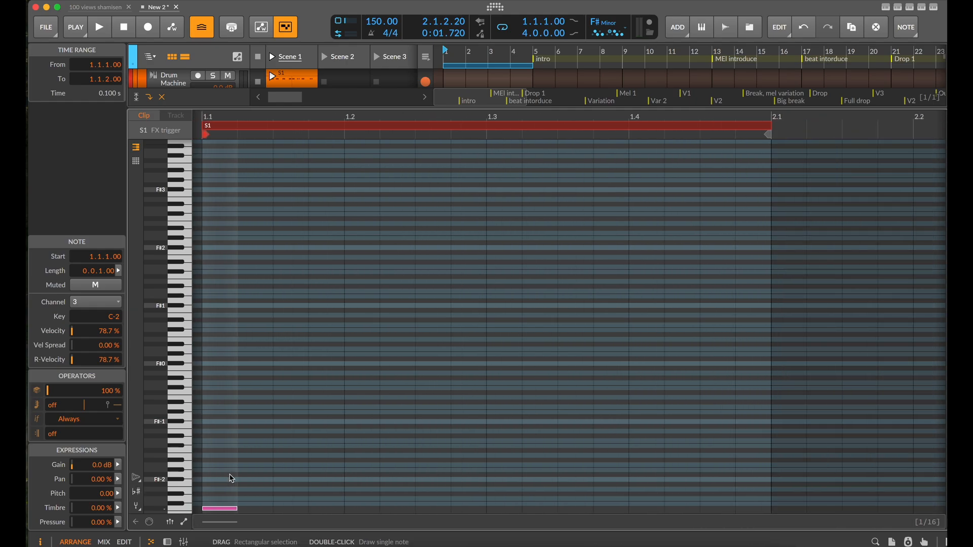
scroll(232, 479, down, 1)
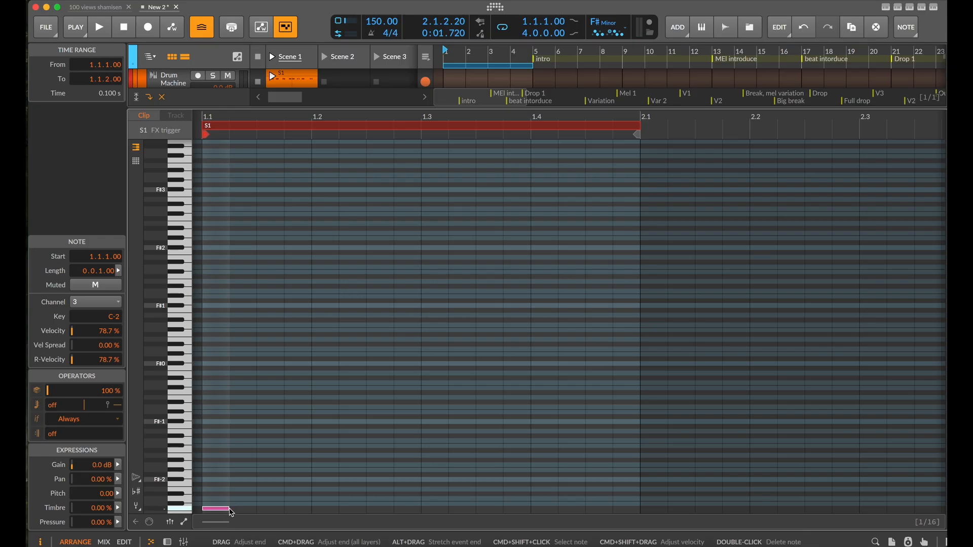
drag(229, 509, 496, 489)
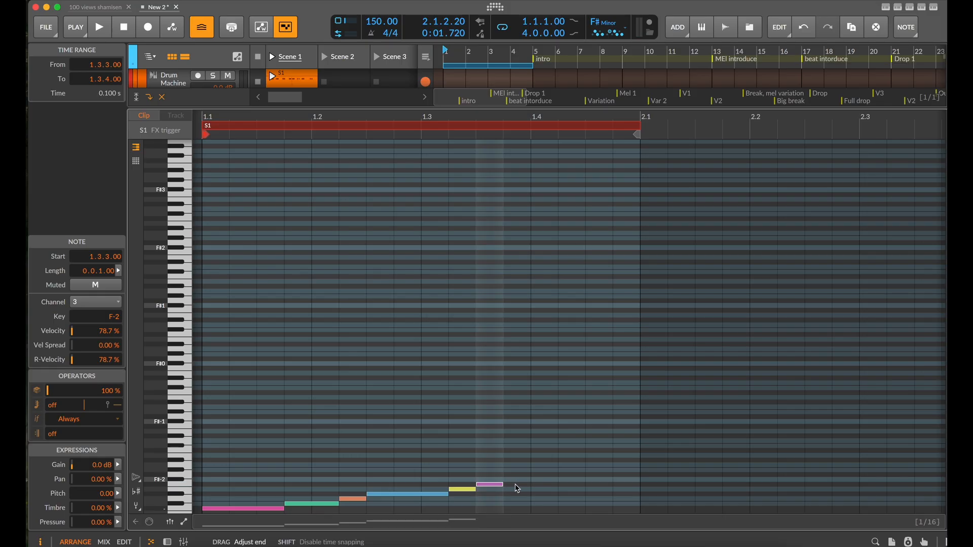
drag(504, 487, 601, 480)
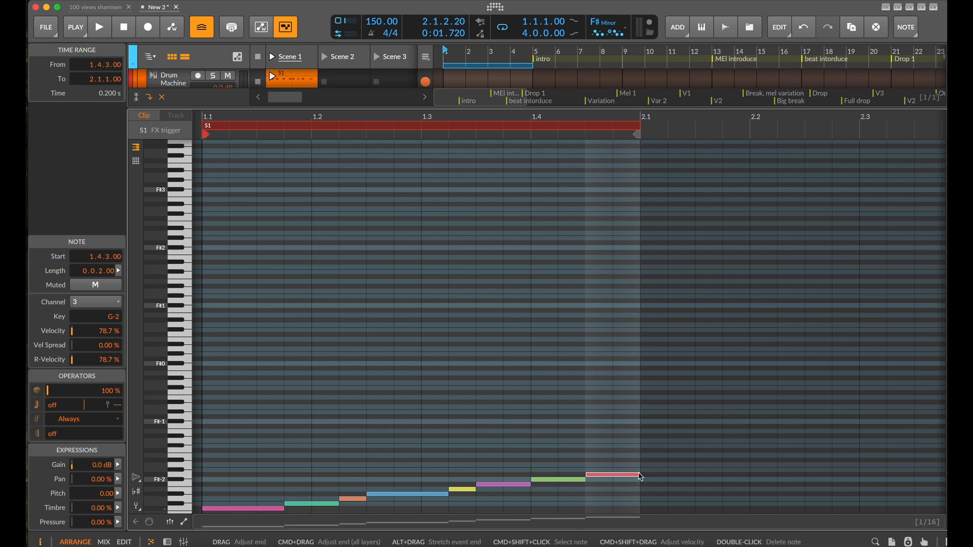
Shorten the F#-2 note to one sixteenth and extend the G-2 note's start back to 1.4.2
scroll(603, 468, down, 2)
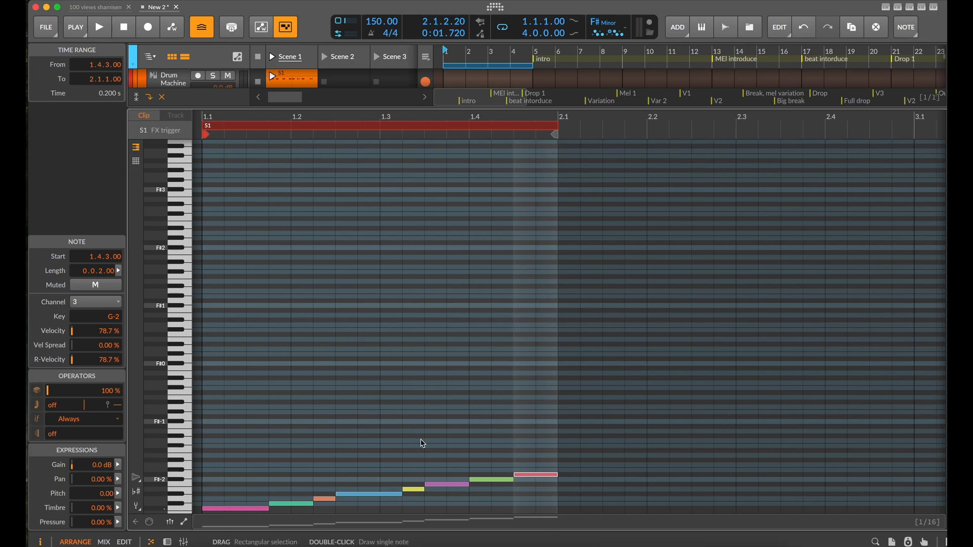
click(496, 479)
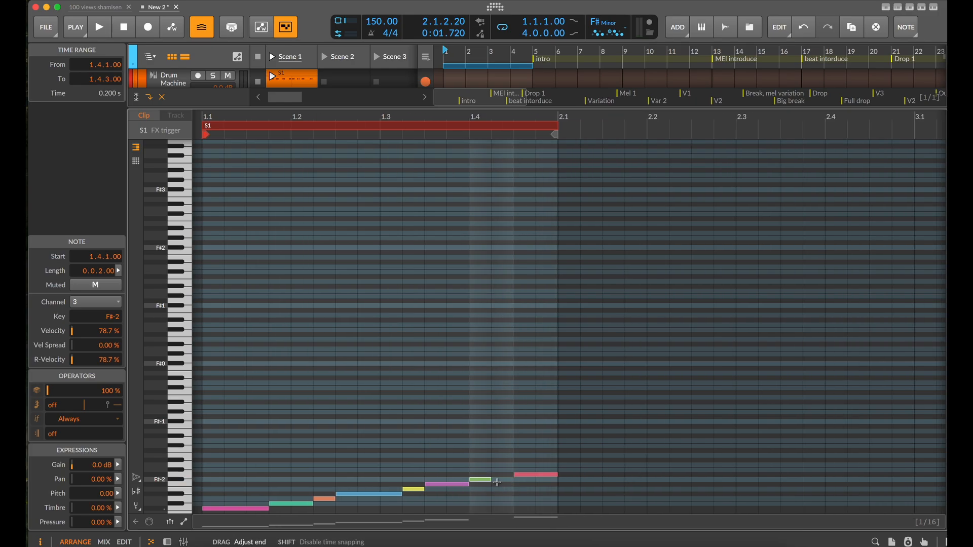
drag(515, 475, 493, 475)
scroll(500, 478, down, 1)
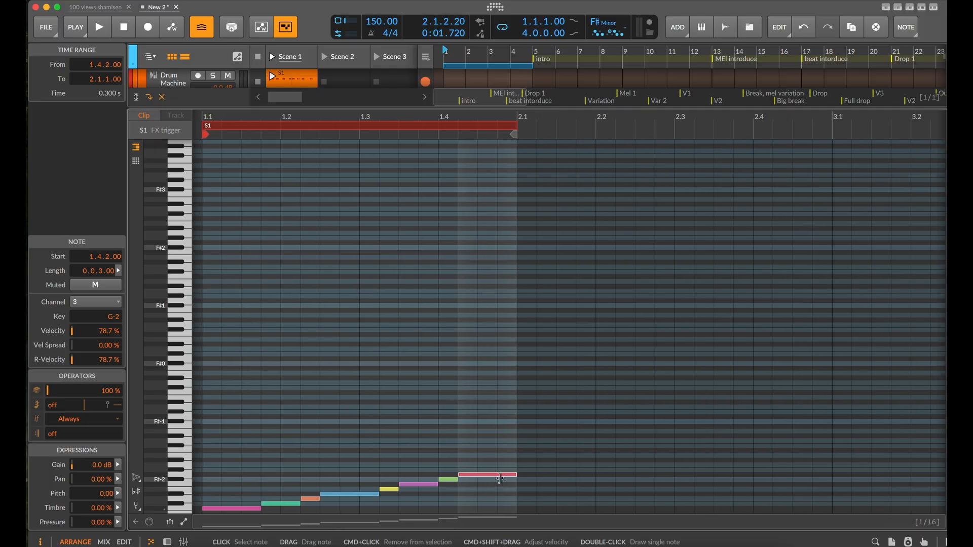
scroll(499, 479, down, 1)
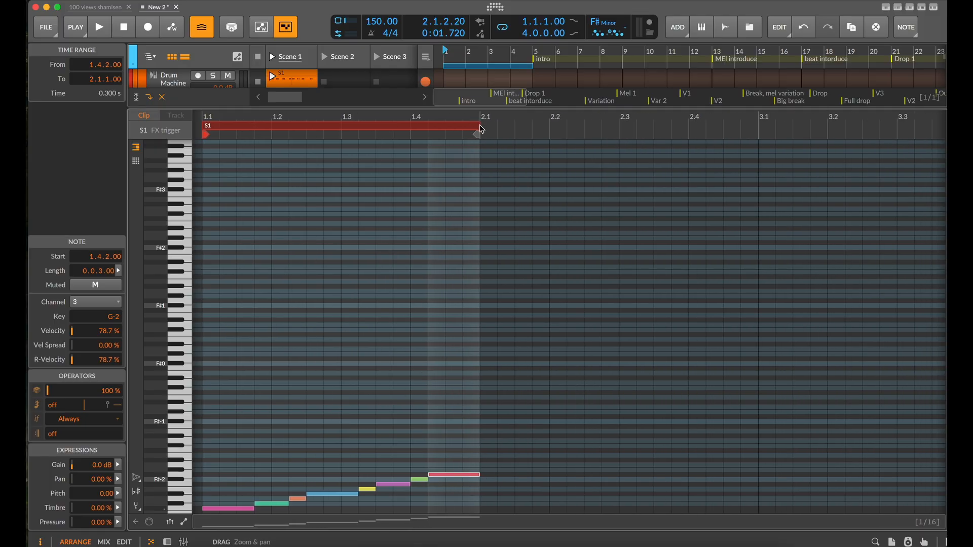
Extend the clip's loop length to 1.0.2.00 and fit the last three notes into it, starting G-2 at 1.4.4 and making F-2 three sixteenths long
drag(479, 134, 521, 131)
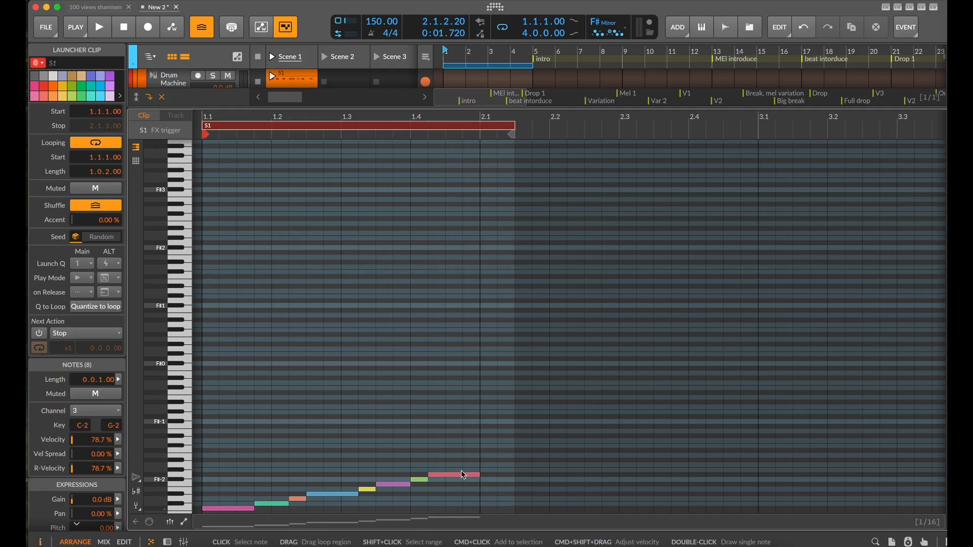
drag(468, 475, 503, 478)
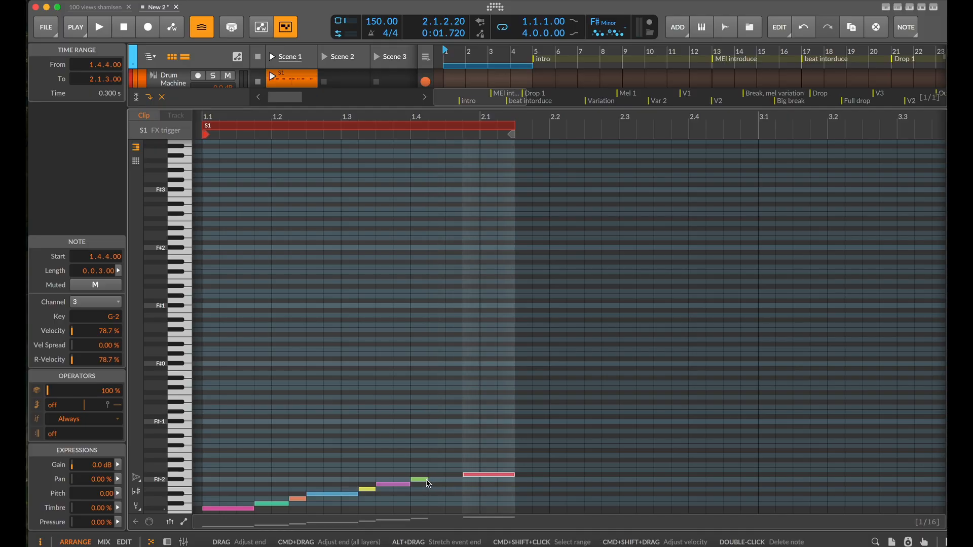
mouse_move(426, 481)
mouse_down()
mouse_move(458, 482)
mouse_move(412, 489)
mouse_move(429, 488)
mouse_up()
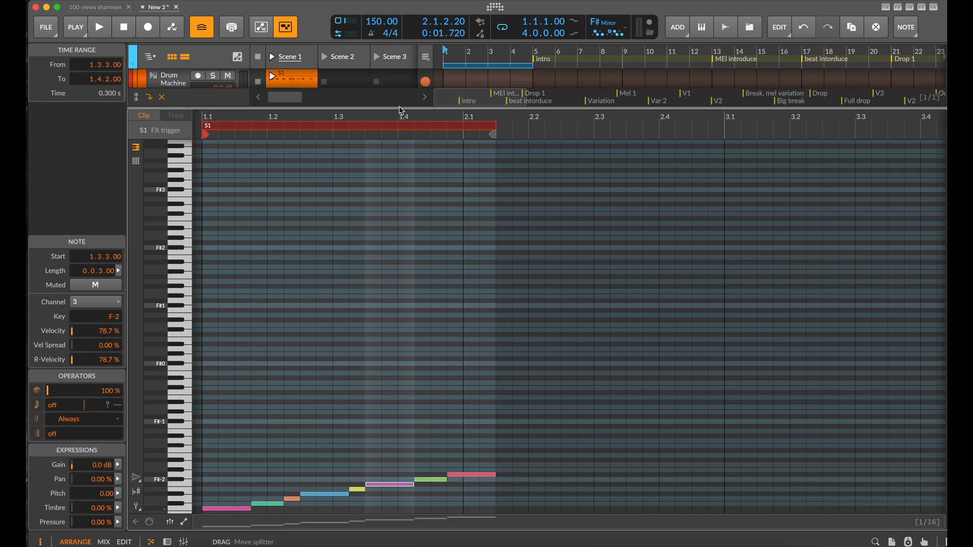
drag(399, 109, 368, 433)
drag(674, 279, 674, 280)
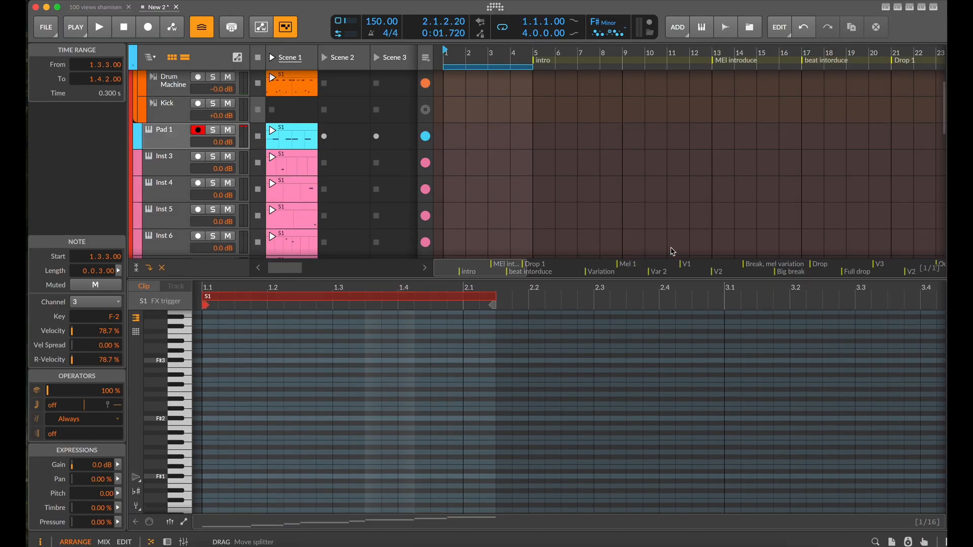
Inspect the Note Receiver and FX Selector settings in Pad 1's device chain and audition Scene 1
key(e)
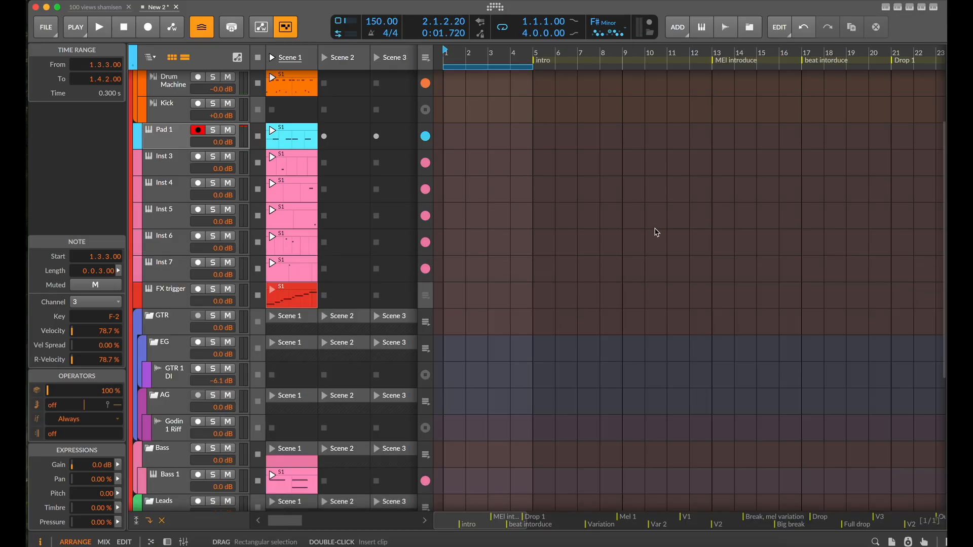
click(170, 294)
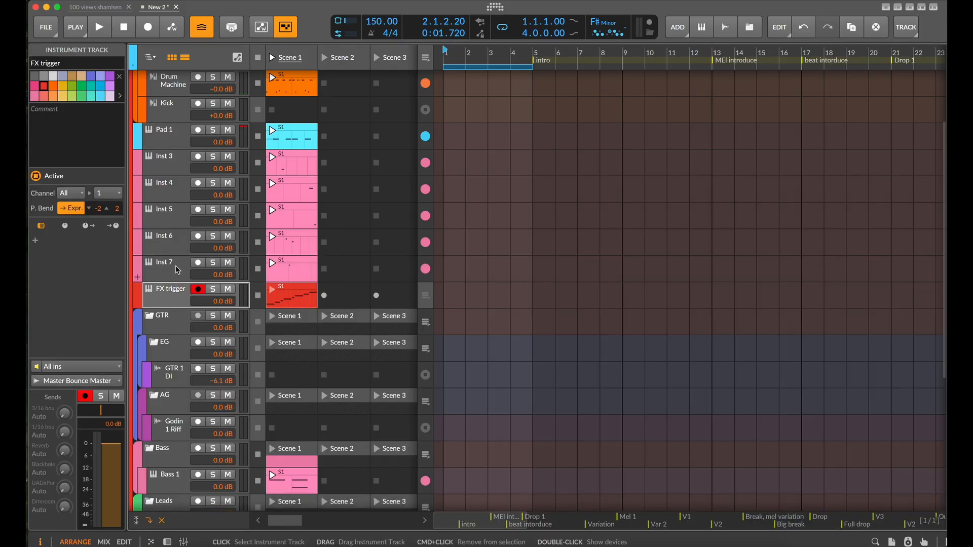
key(d)
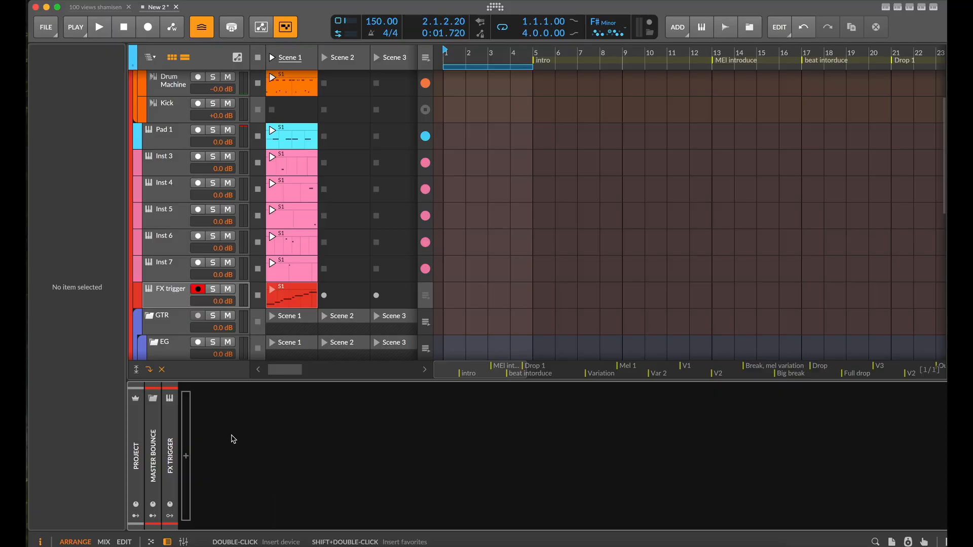
click(169, 133)
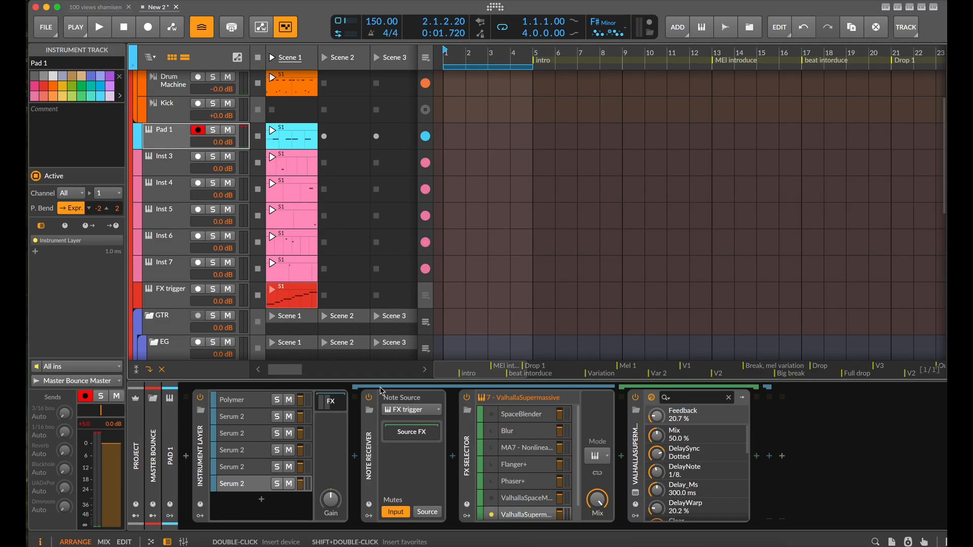
click(375, 452)
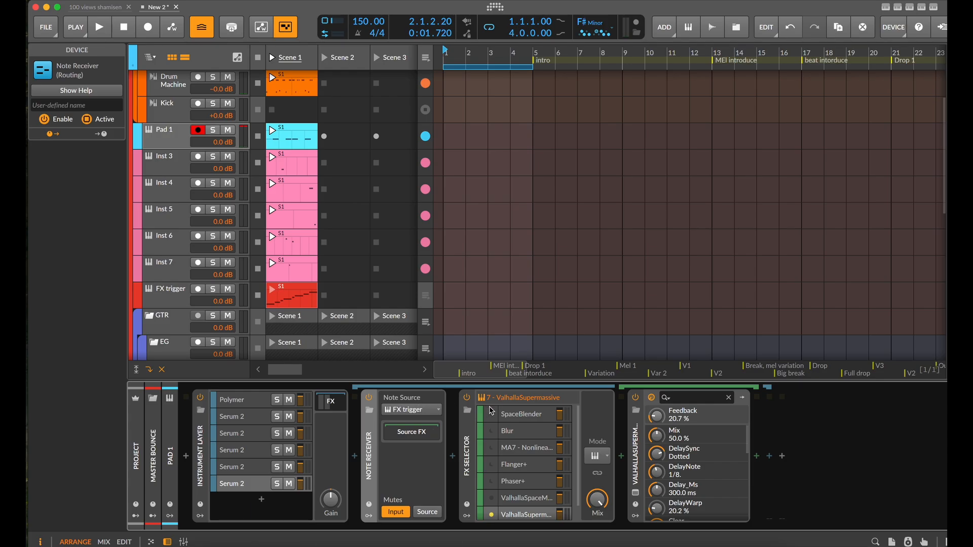
click(467, 446)
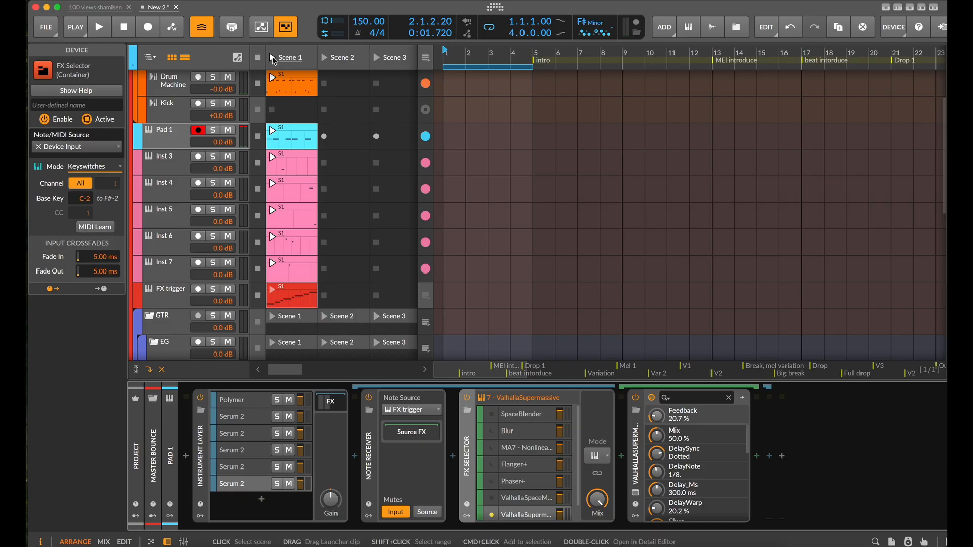
click(273, 59)
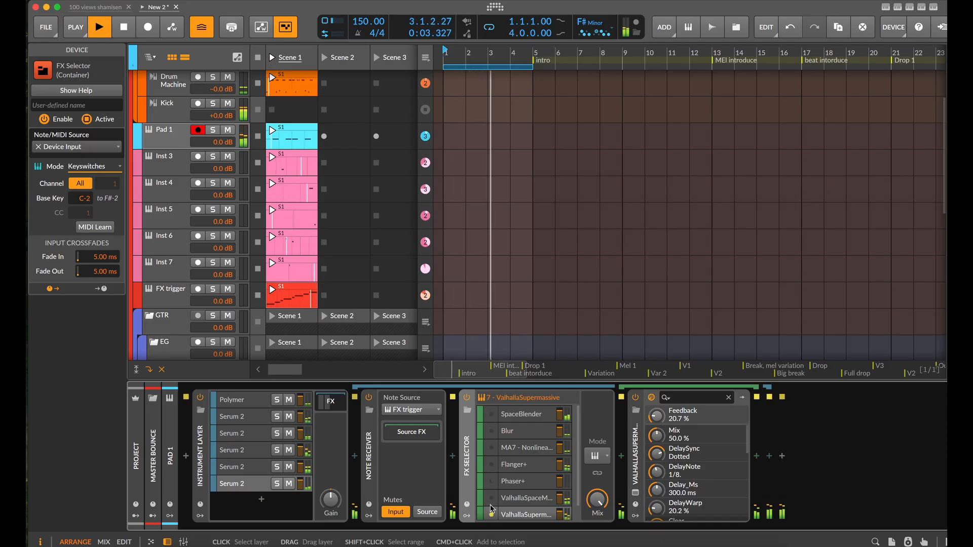
key(space)
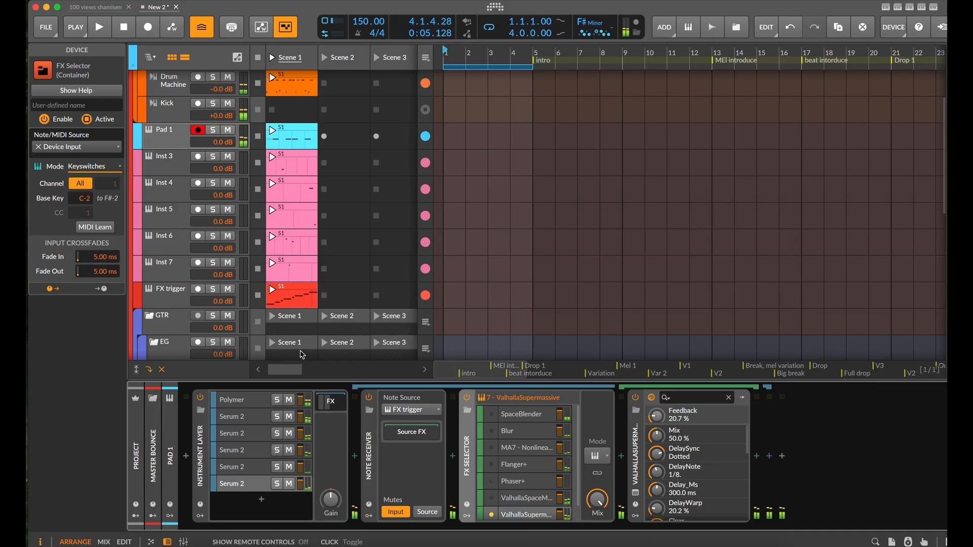
Open the FX trigger track's Scene 1 clip for note editing
double_click(299, 297)
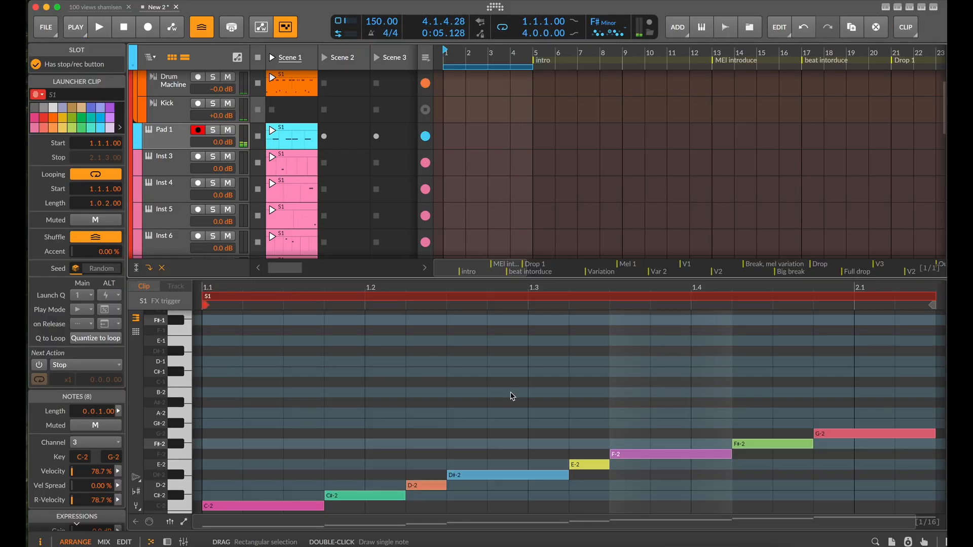
scroll(512, 397, down, 3)
Try duplicating the whole C-2 to G-2 note run directly after itself, and delete the copy
key(super+a)
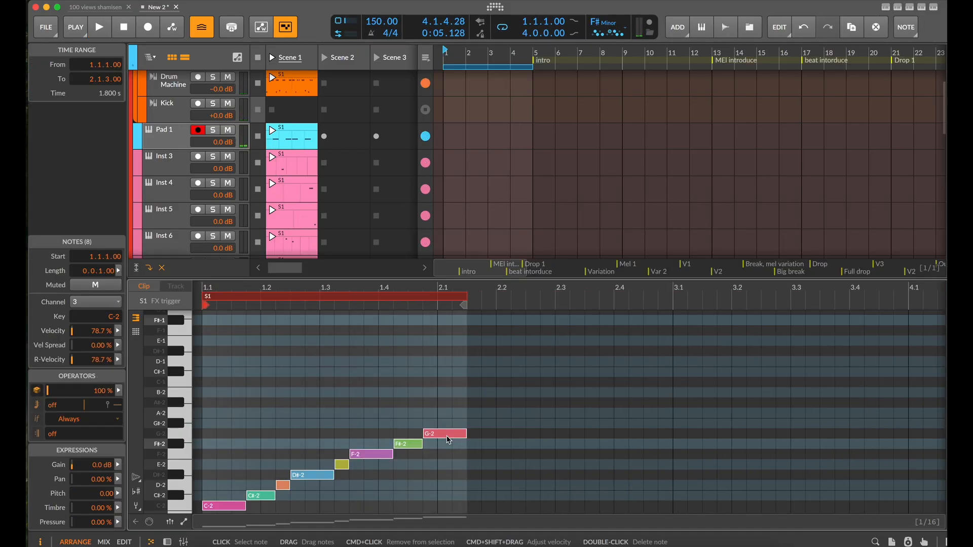
key(super+d)
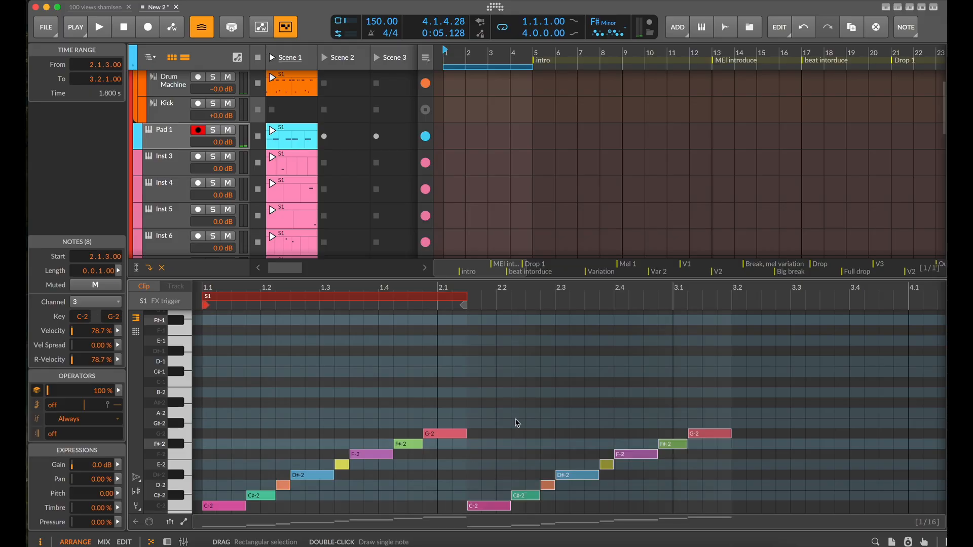
key(BackSpace)
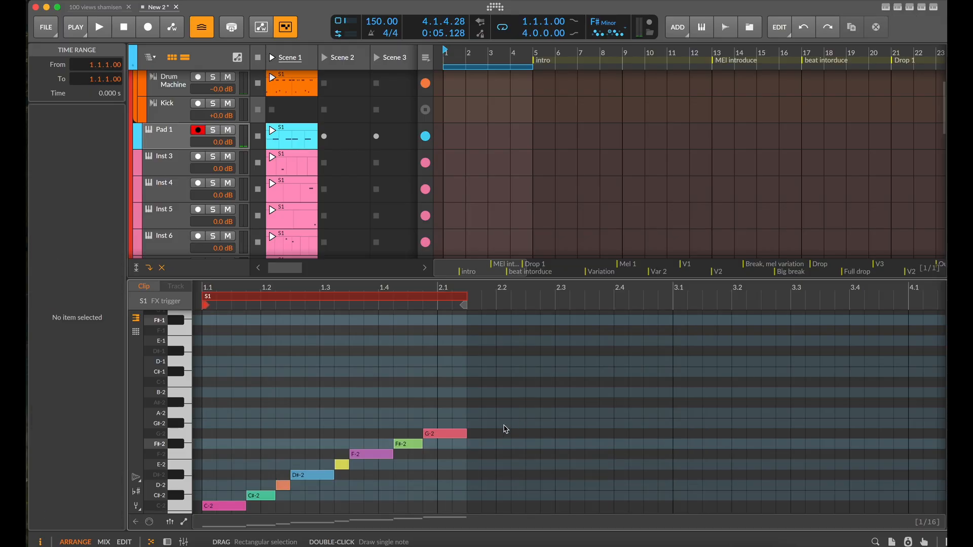
Scale all the FX trigger clip's notes to 200% and extend the clip's loop length to 2.1.0.00
click(440, 437)
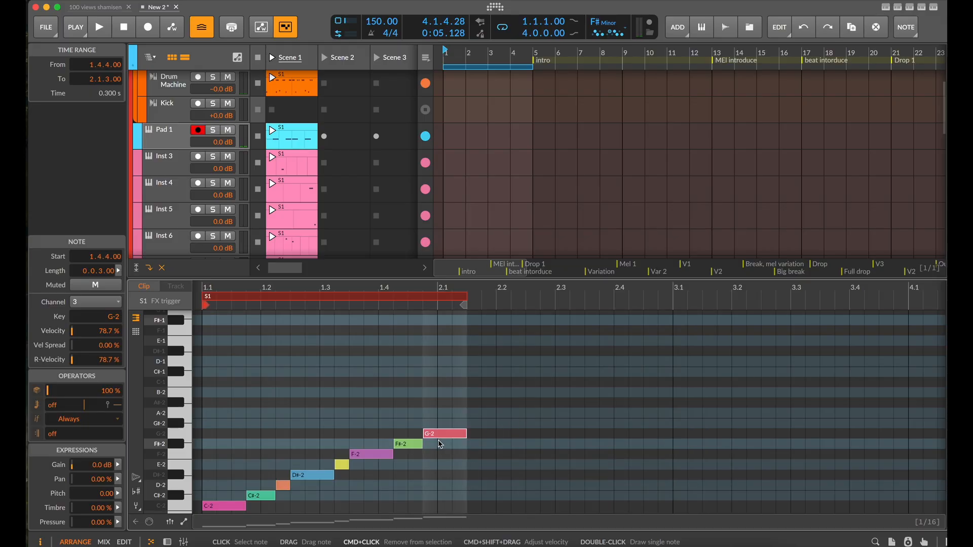
key(super+a)
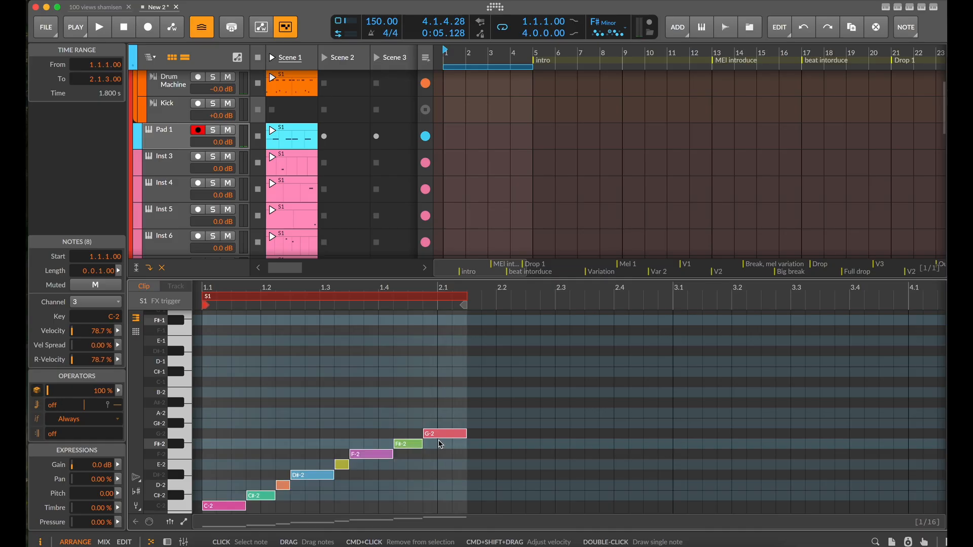
key(super+shift+d)
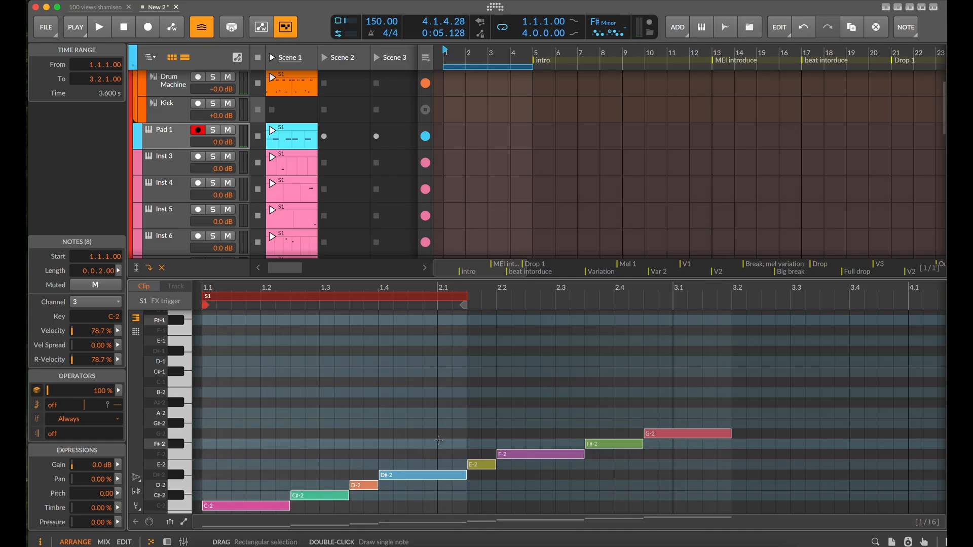
key(super+z)
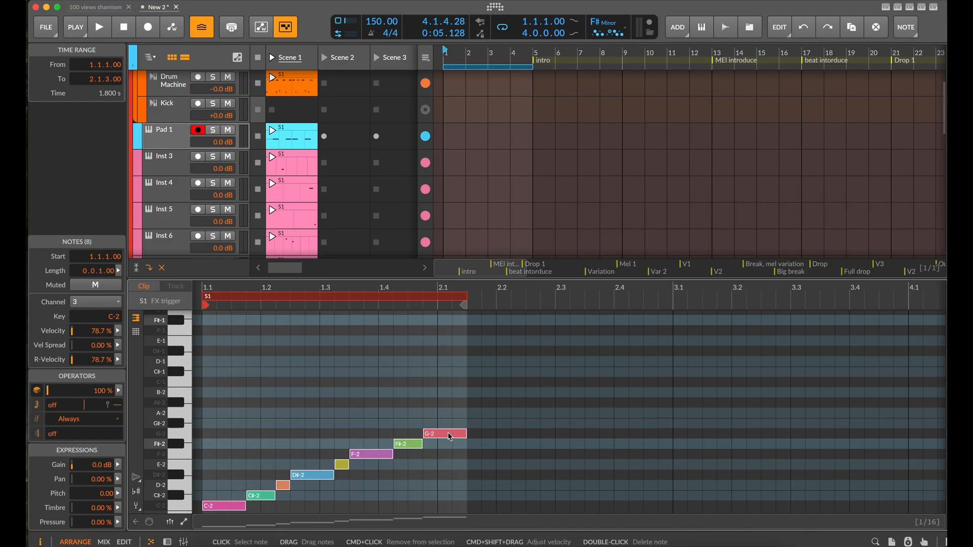
right_click(450, 436)
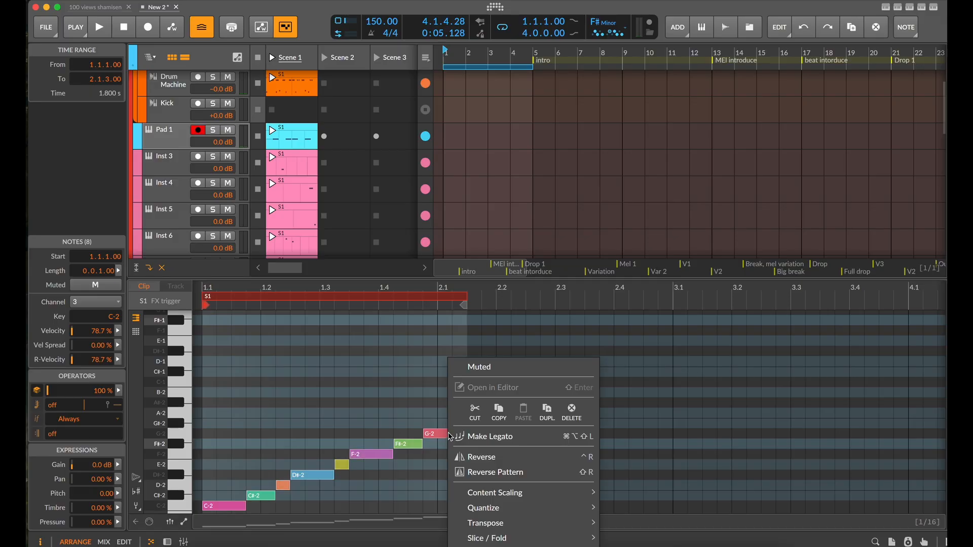
mouse_move(522, 499)
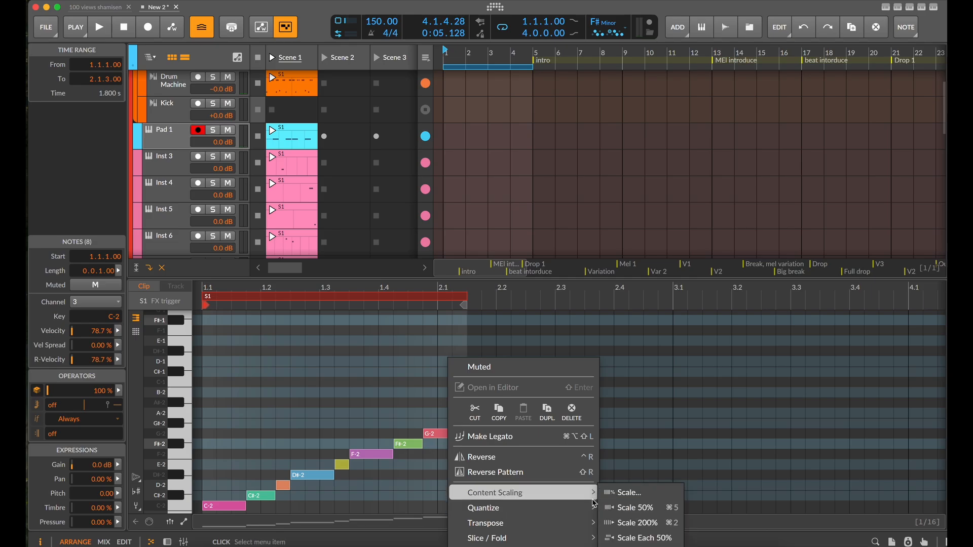
mouse_move(592, 493)
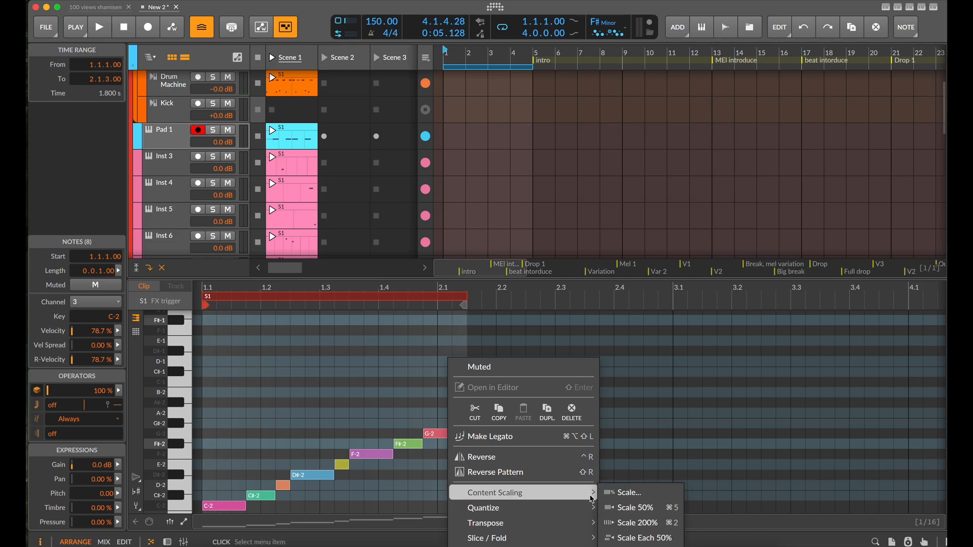
click(620, 523)
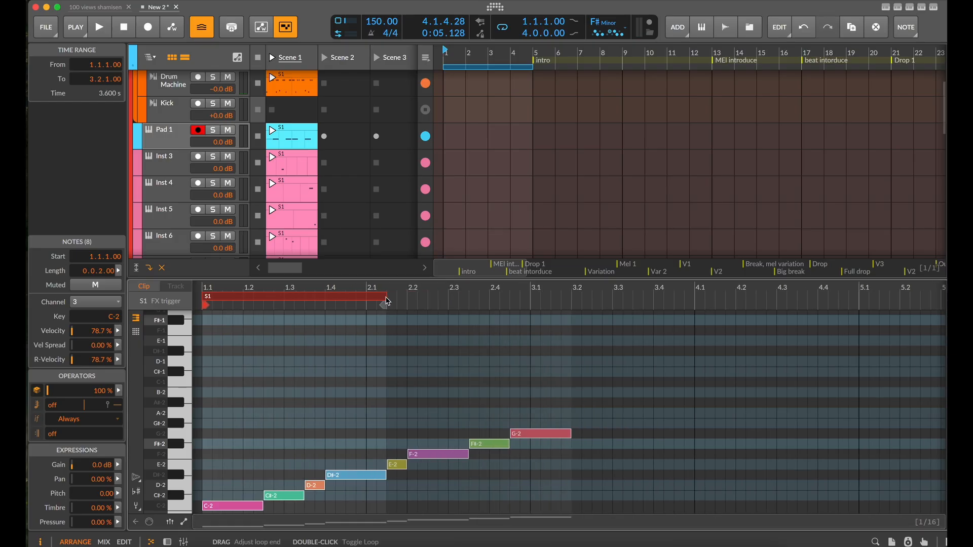
drag(387, 301, 571, 307)
scroll(571, 306, down, 5)
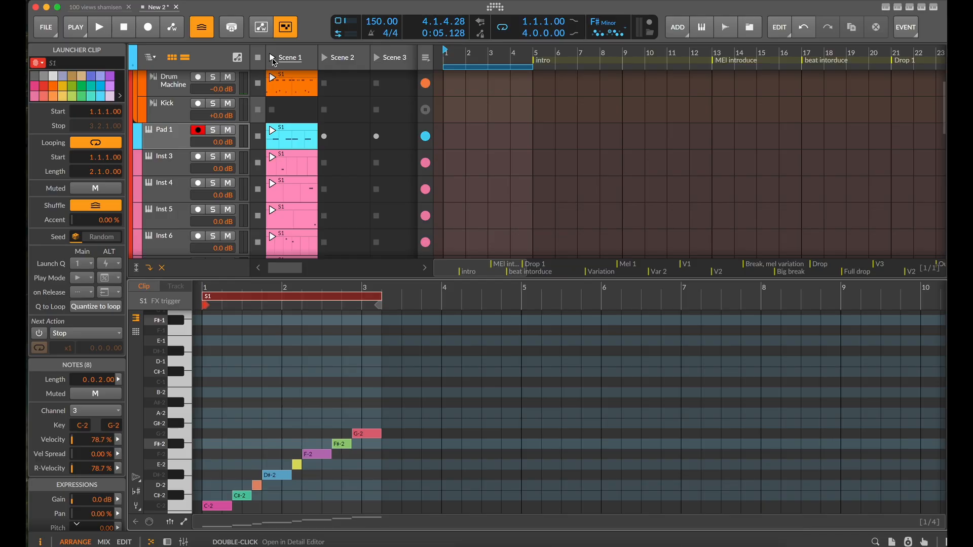
Launch Scene 1 and show the Instrument Layer's FX chain on the Drum Machine's Snare 1 pad
click(274, 59)
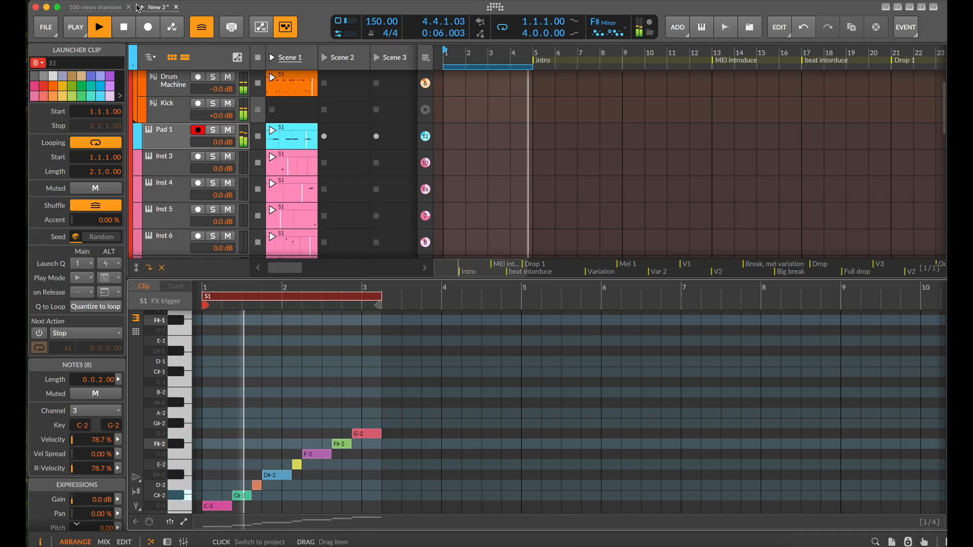
scroll(169, 113, up, 2)
click(173, 135)
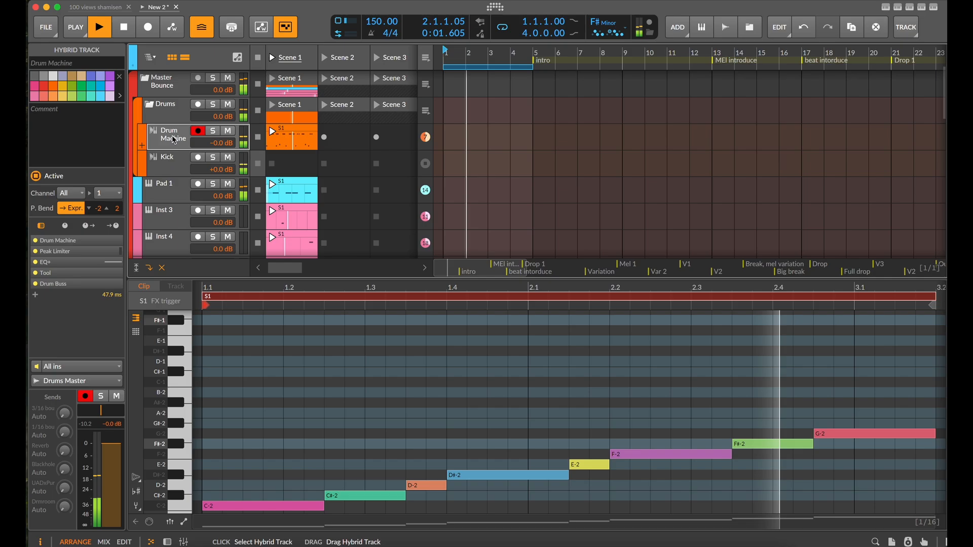
key(d)
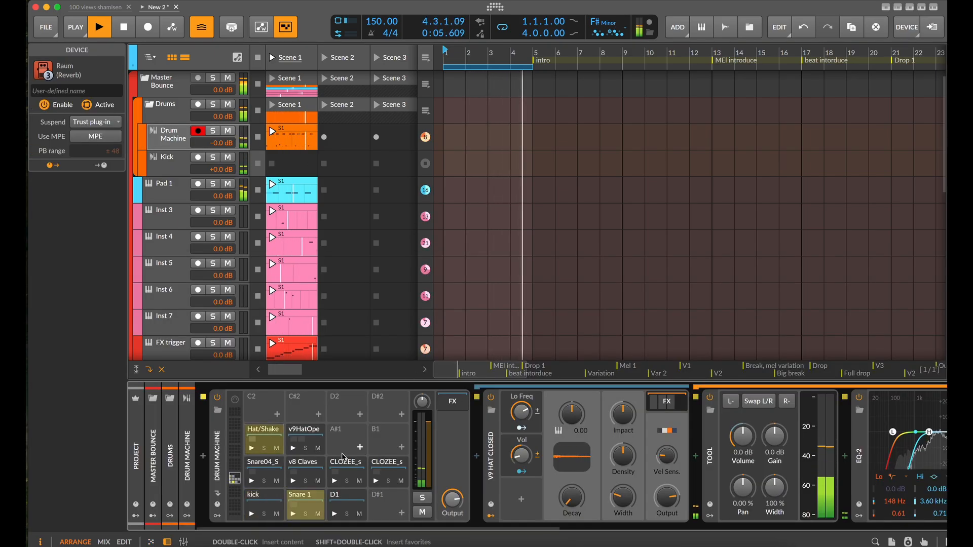
click(304, 504)
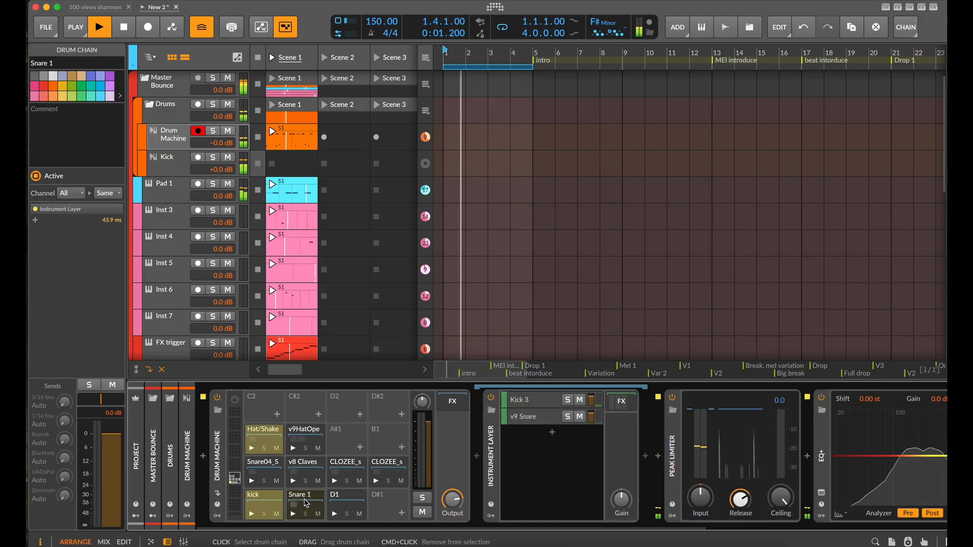
click(450, 402)
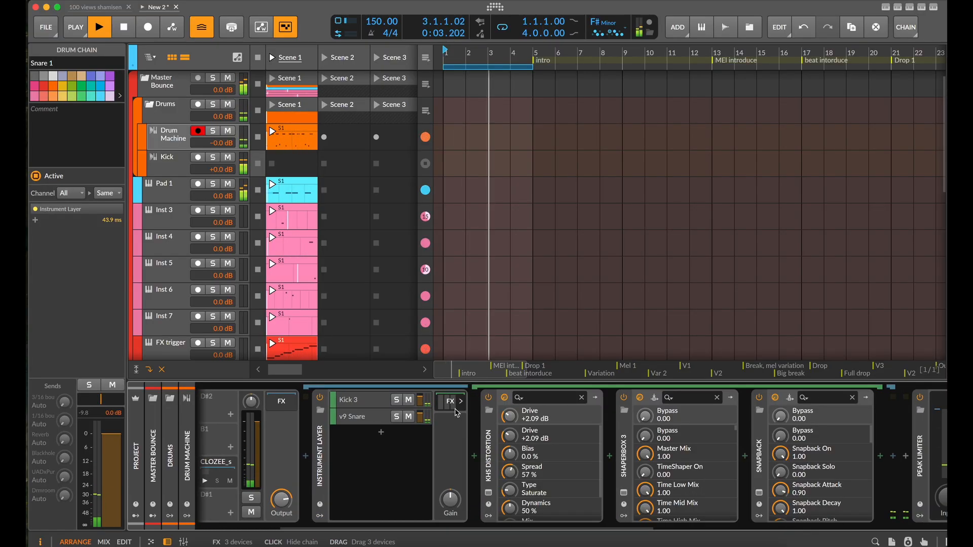
Insert the Dub Delay preset after Snapback in the Snare 1 layer's FX chain
scroll(521, 451, right, 1)
scroll(527, 456, down, 2)
scroll(732, 464, right, 2)
scroll(733, 463, down, 1)
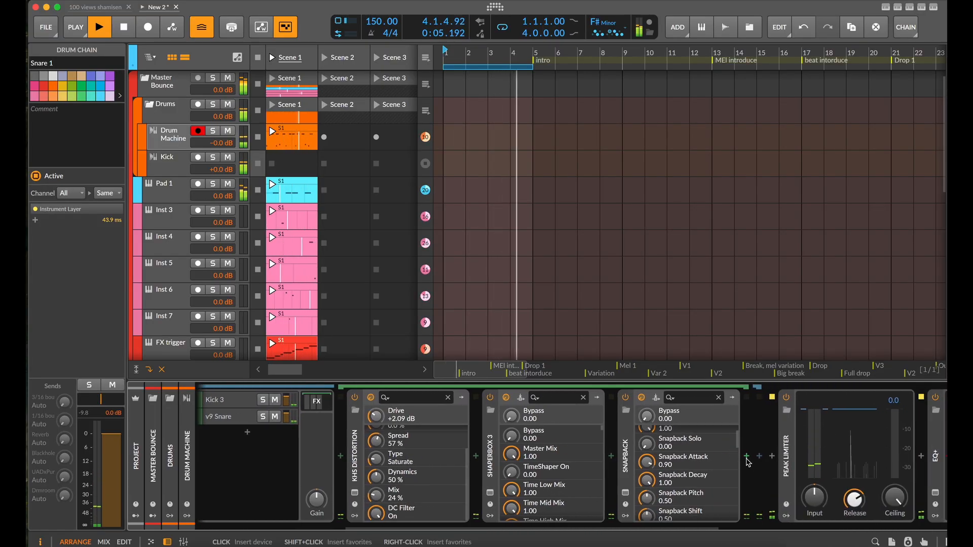
click(747, 457)
text(dub)
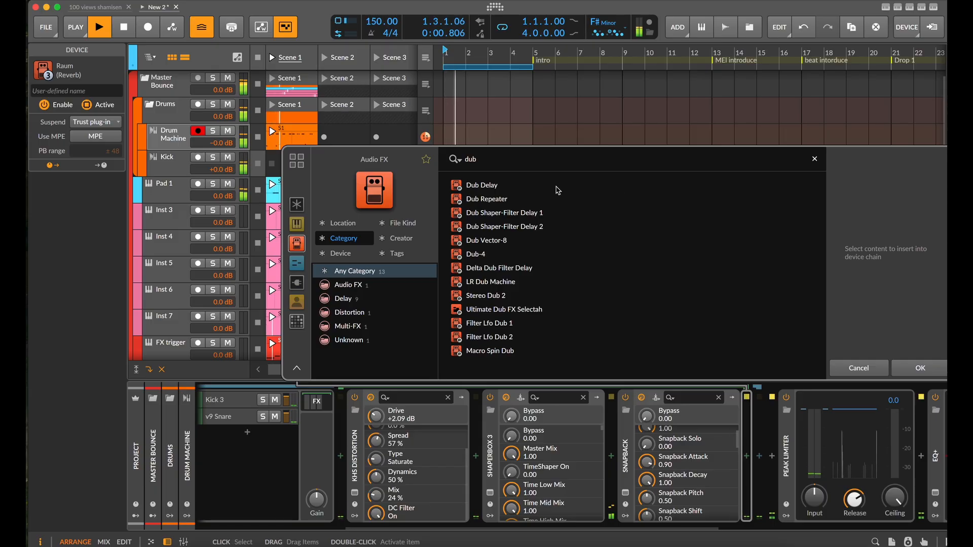
click(556, 187)
click(913, 369)
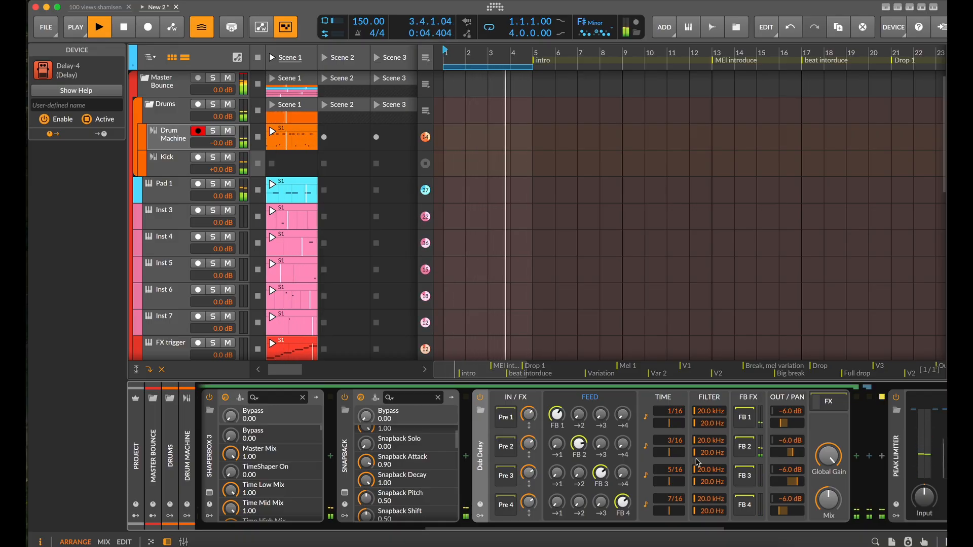
Raise the Snare 1 pad's Instrument Layer gain to +9.0 dB
scroll(406, 476, left, 3)
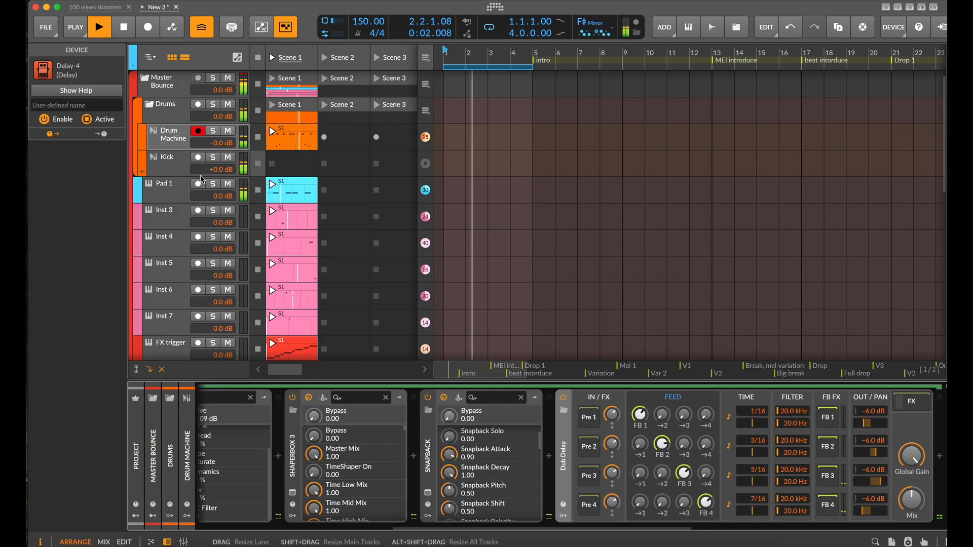
click(170, 142)
click(333, 420)
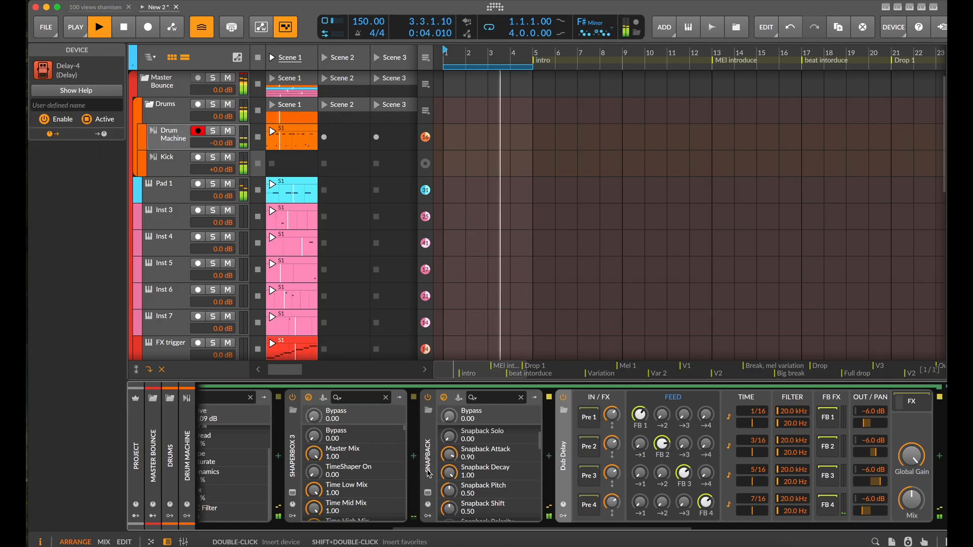
scroll(381, 456, left, 15)
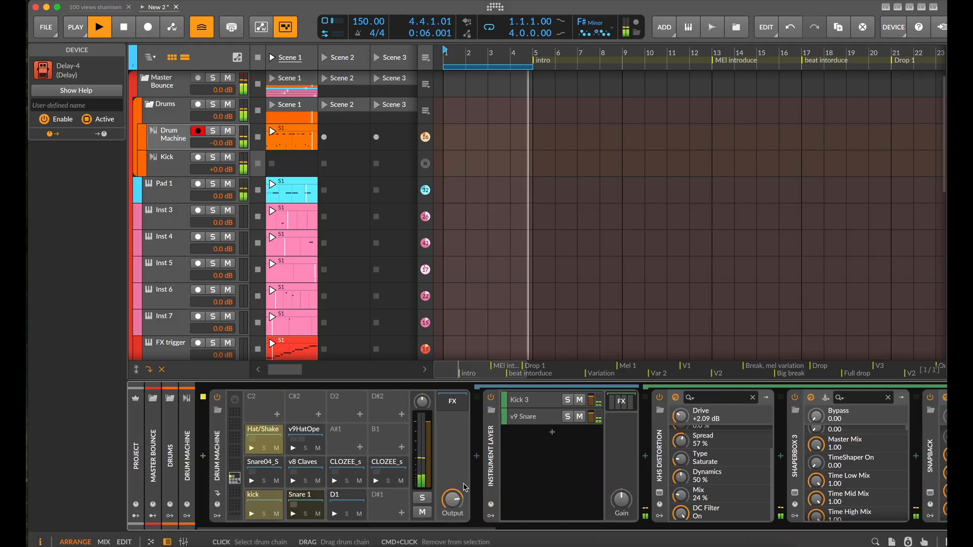
drag(621, 499, 621, 481)
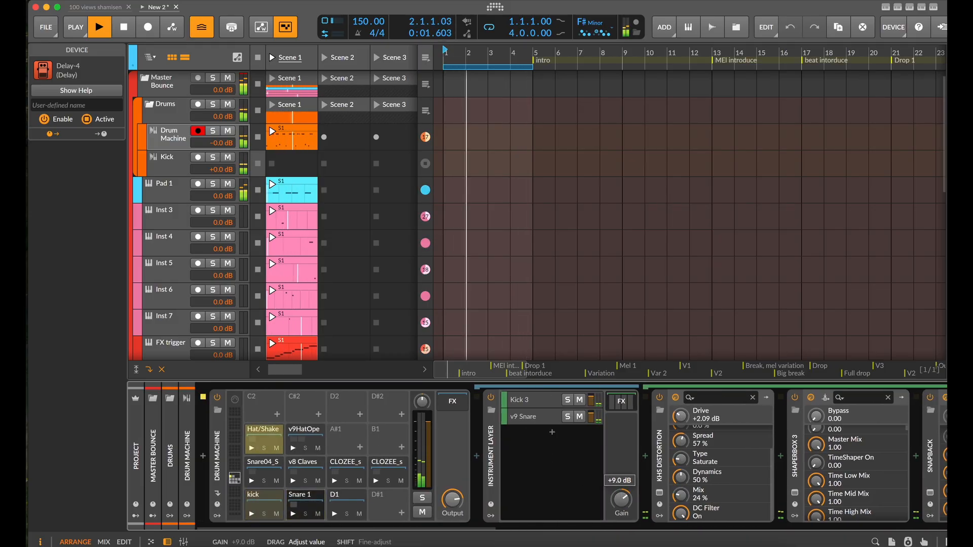
Shorten the Snare 1 ShaperBox 3 volume LFO to 1/8 and reshape its curve with a full-level hold followed by a steeper decay
scroll(712, 492, right, 5)
click(701, 492)
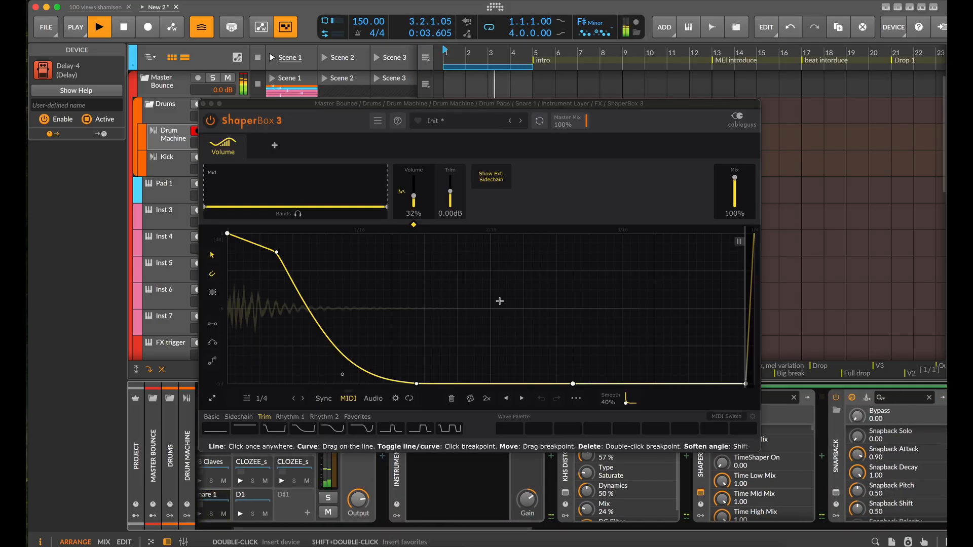
click(293, 399)
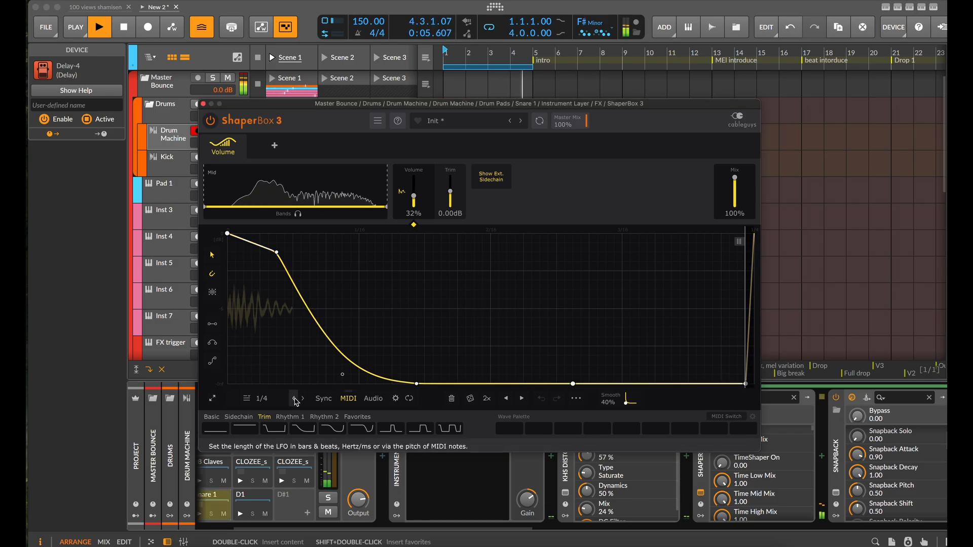
drag(281, 261, 268, 242)
drag(343, 377, 326, 383)
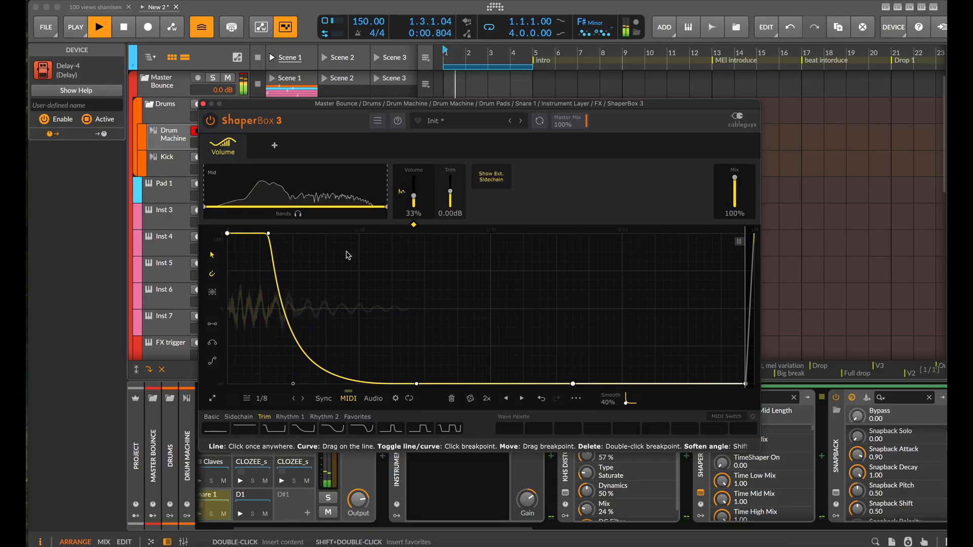
click(204, 104)
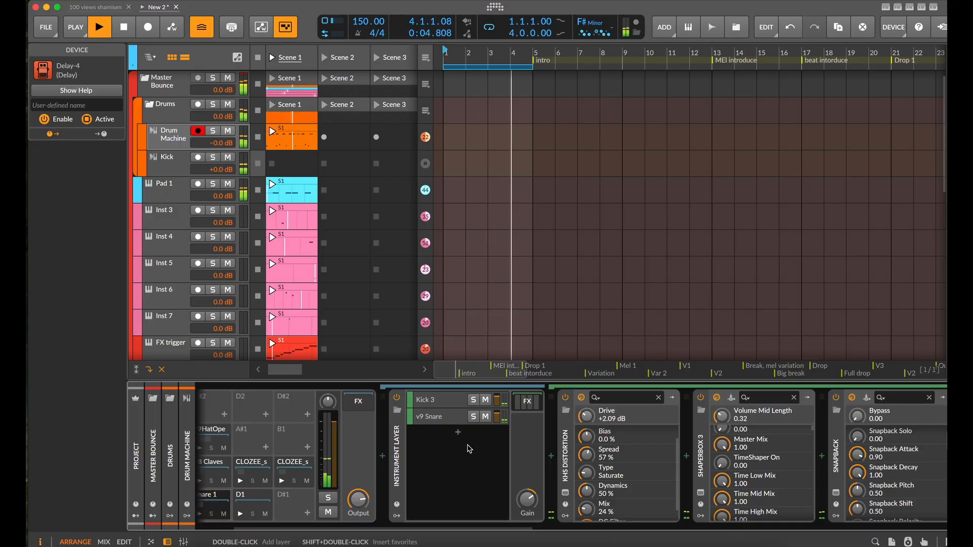
scroll(501, 456, right, 2)
scroll(537, 470, right, 2)
scroll(567, 481, up, 1)
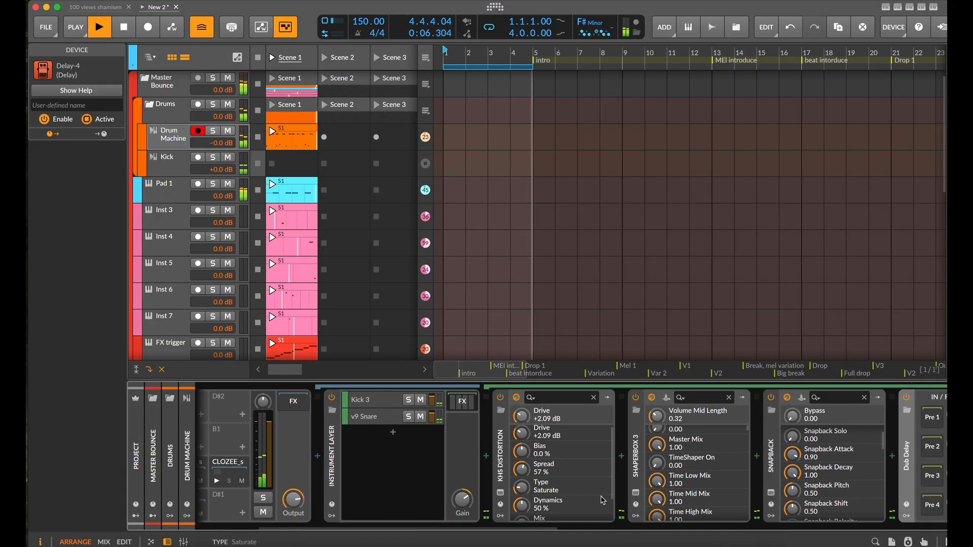
click(635, 493)
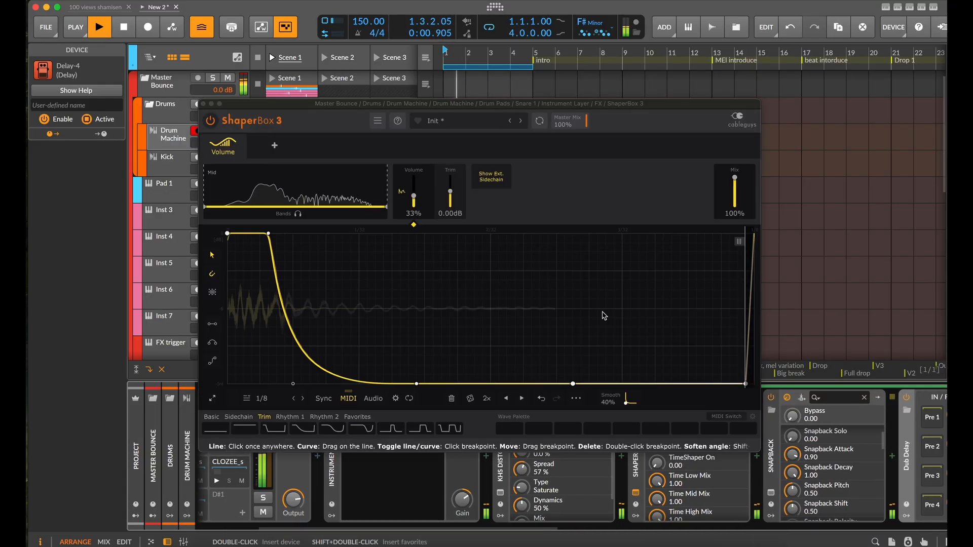
click(204, 104)
Raise the Drive of the kHs Distortion in the Snare 1 effects chain to +12.71 dB
scroll(507, 481, right, 2)
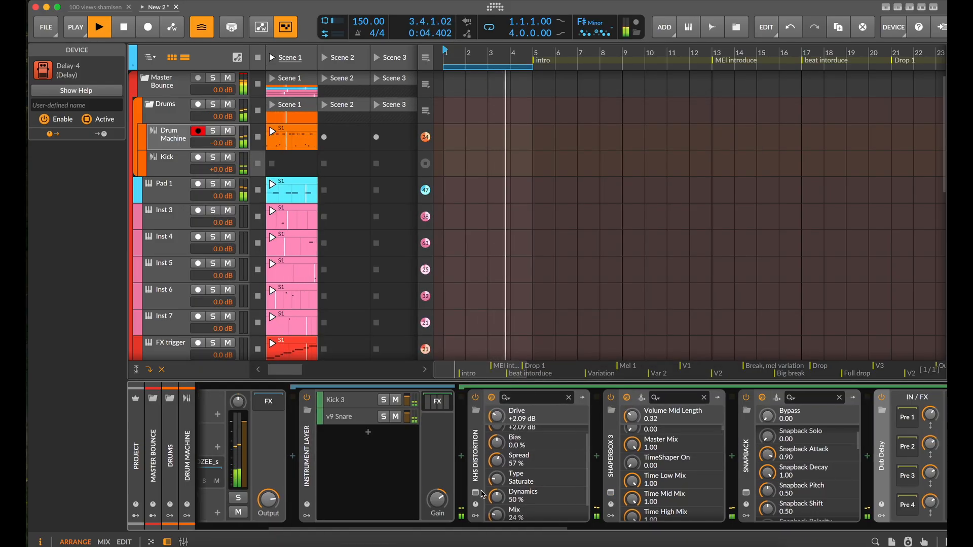
click(475, 493)
drag(438, 297, 439, 283)
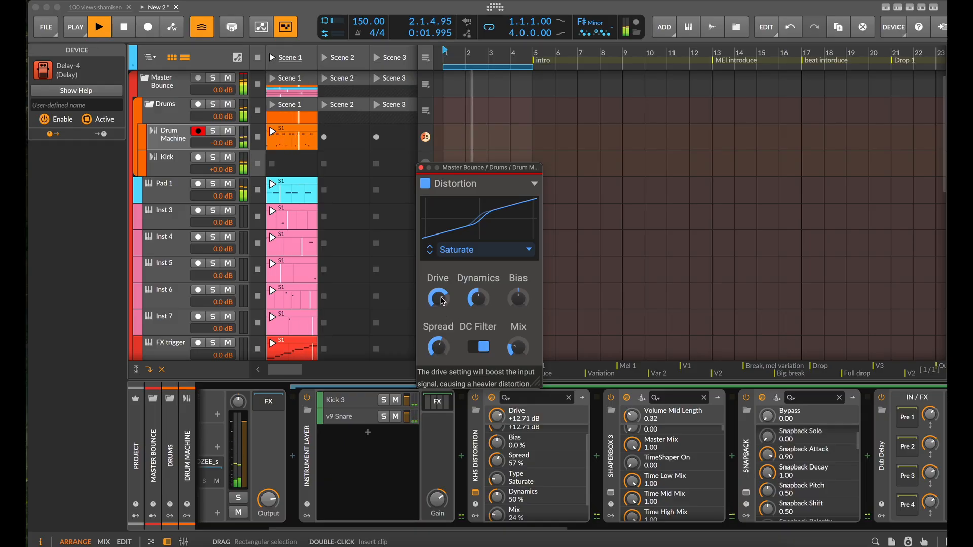
click(421, 168)
Insert an EQ-2 between Snapback and Dub Delay in the Snare 1 effects chain
scroll(659, 456, right, 6)
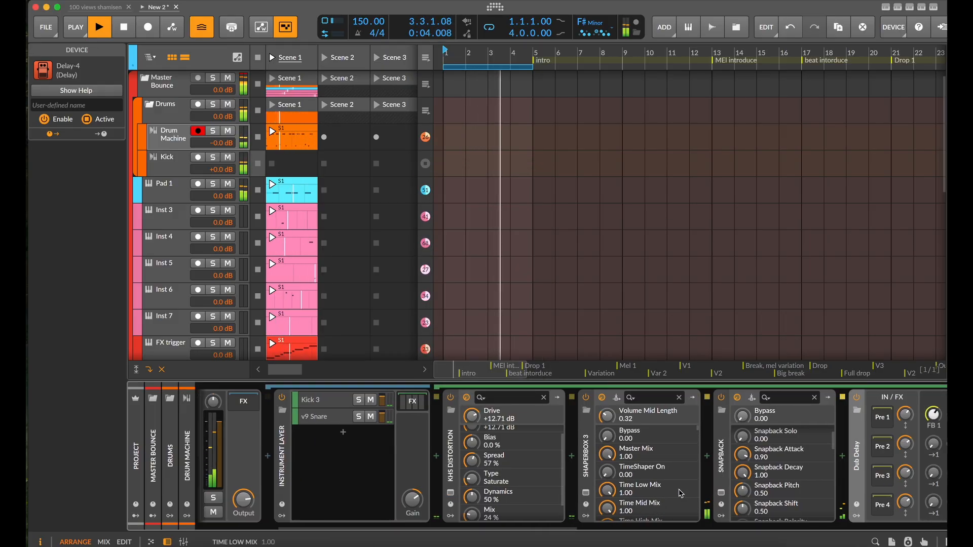
scroll(855, 477, right, 5)
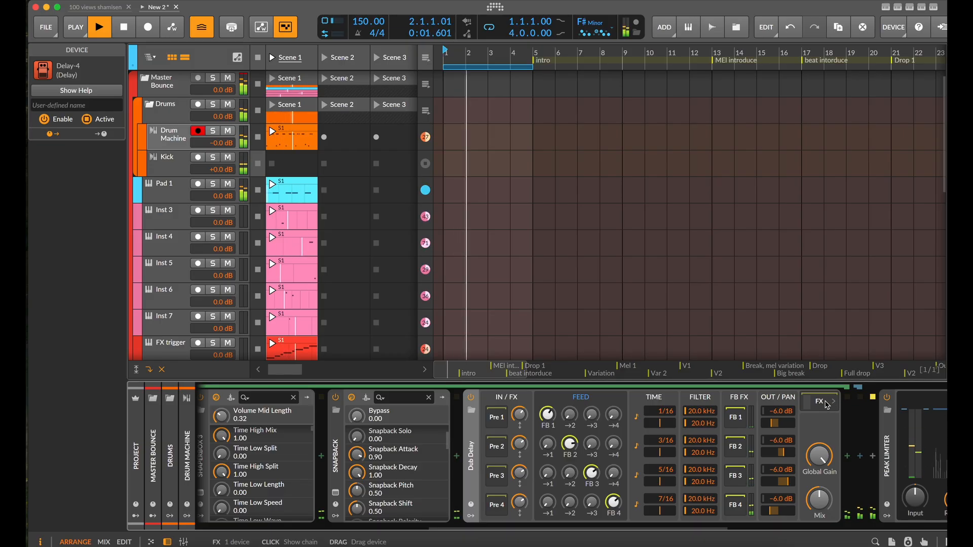
click(457, 457)
text(e)
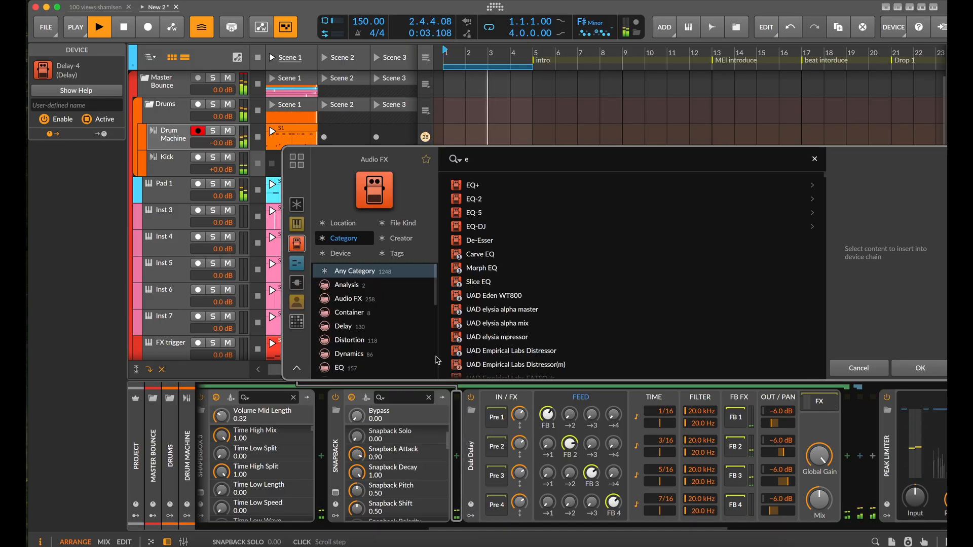
click(476, 199)
key(Return)
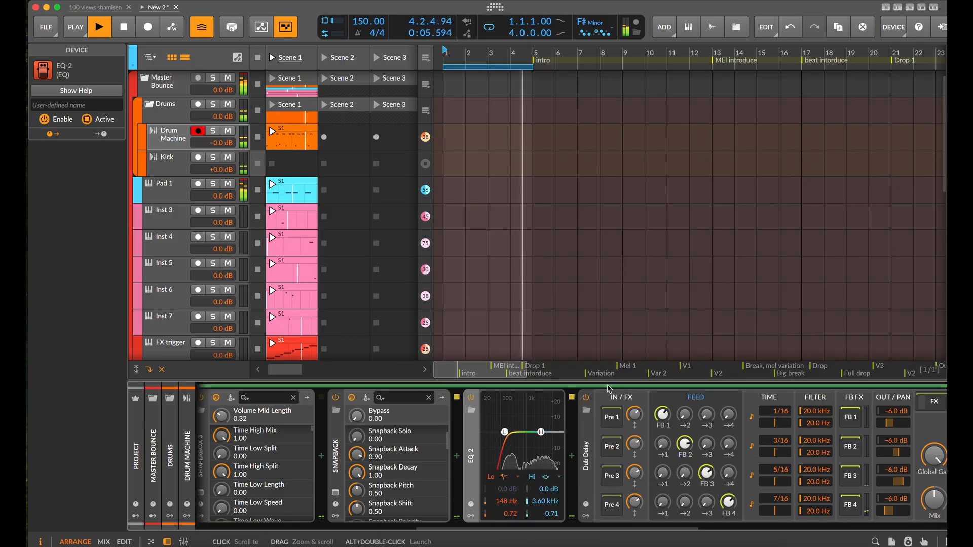
Shape the EQ-2 with a low cut at 388 Hz and a +4.3 dB high boost at 8.59 kHz
drag(548, 417, 521, 446)
scroll(473, 453, left, 2)
scroll(473, 452, up, 2)
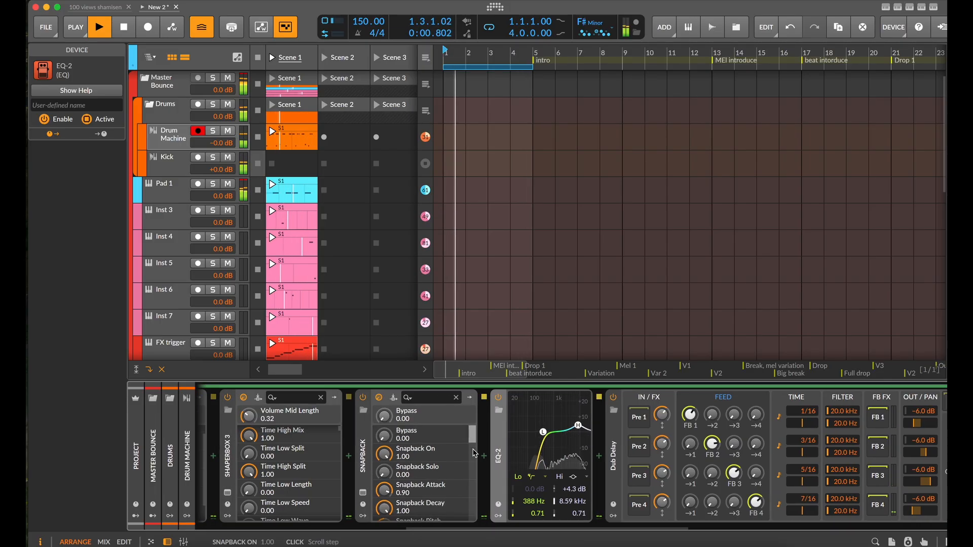
scroll(616, 472, right, 4)
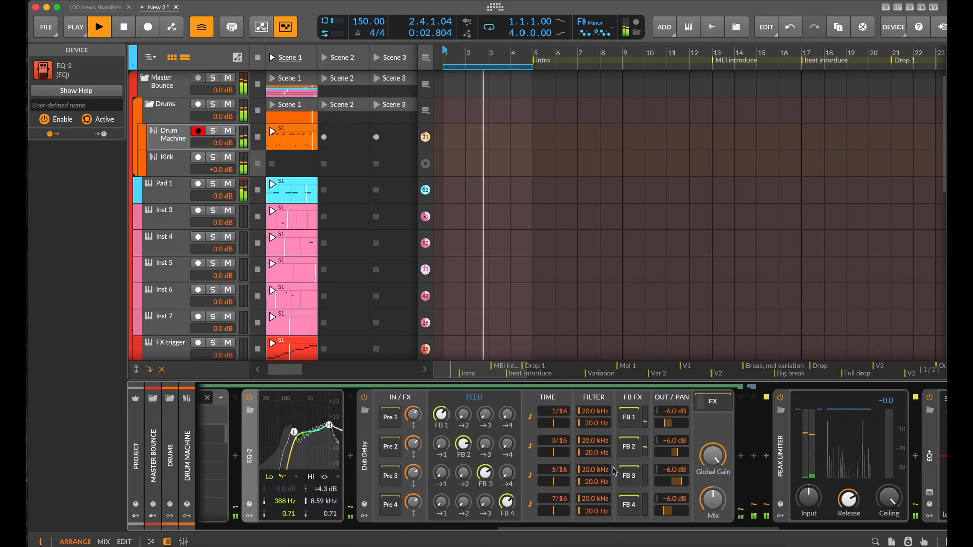
scroll(456, 497, left, 7)
scroll(301, 517, left, 5)
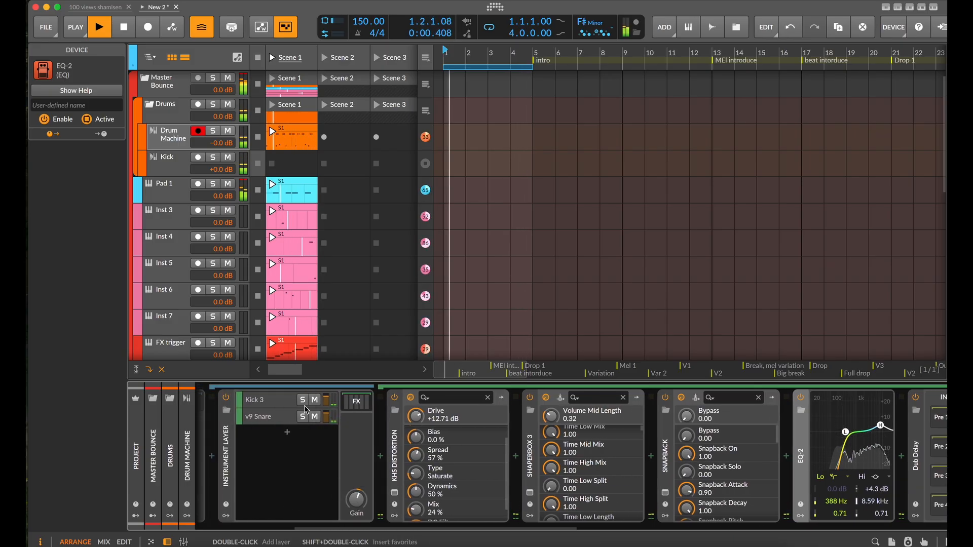
Raise the Tool device's gain on the Kick track to +8.3 dB and stop playback
click(167, 164)
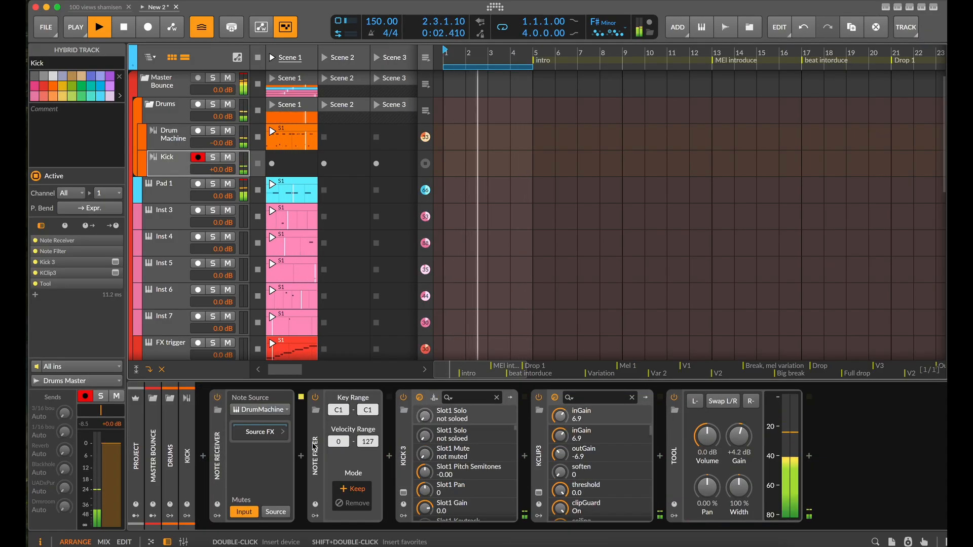
drag(739, 436, 739, 413)
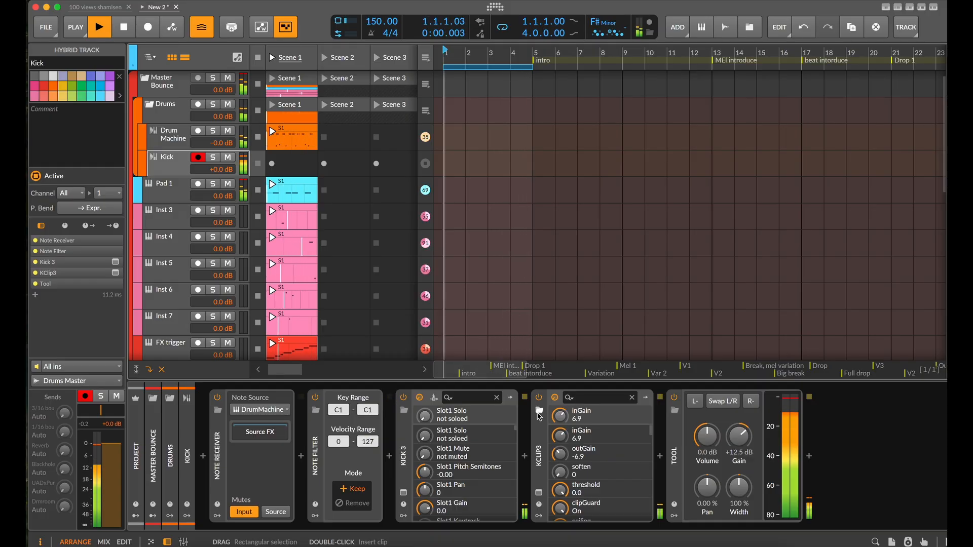
scroll(748, 437, down, 4)
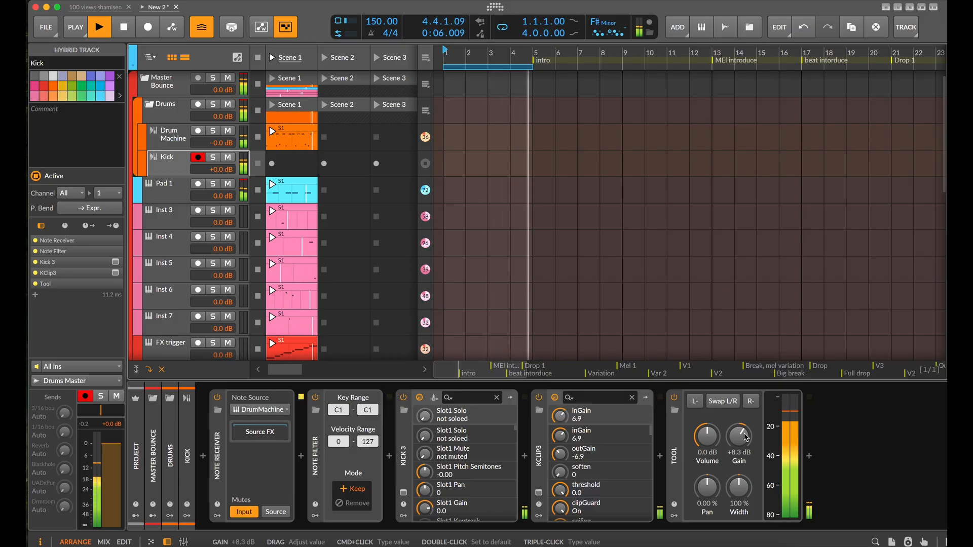
key(space)
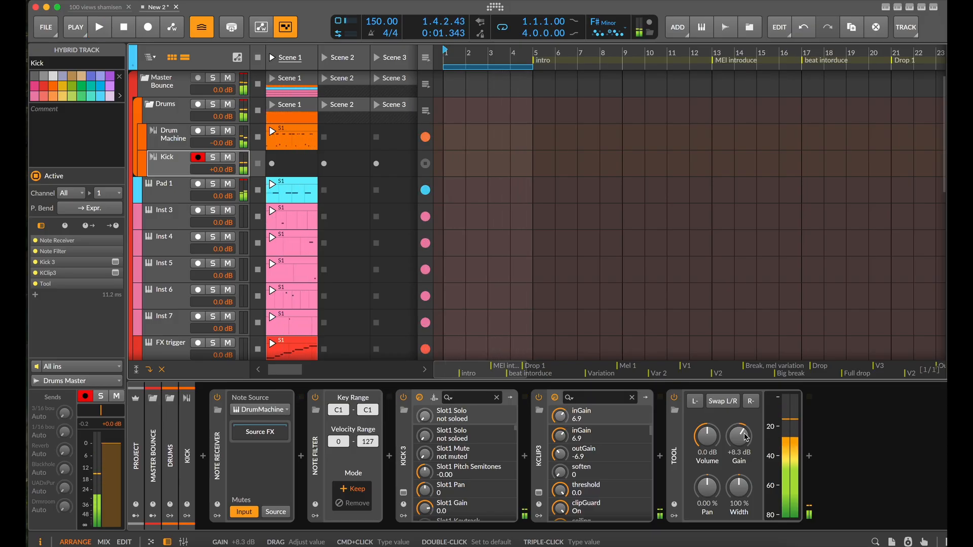